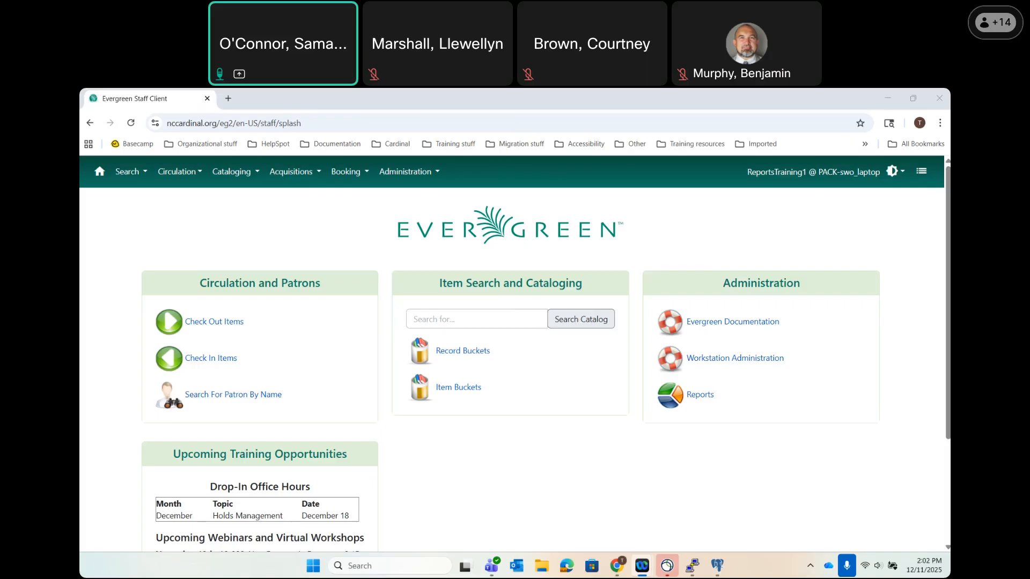
Launch Evergreen Reports in a new tab from the Administration menu.
{"action": "left_click", "coordinate": [434, 172]}
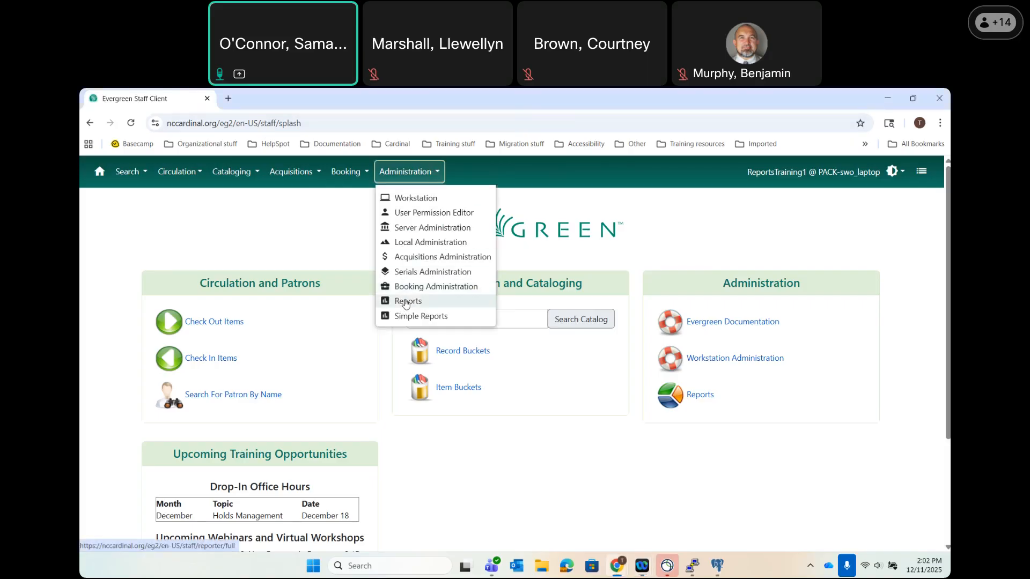
{"action": "left_click", "coordinate": [701, 395]}
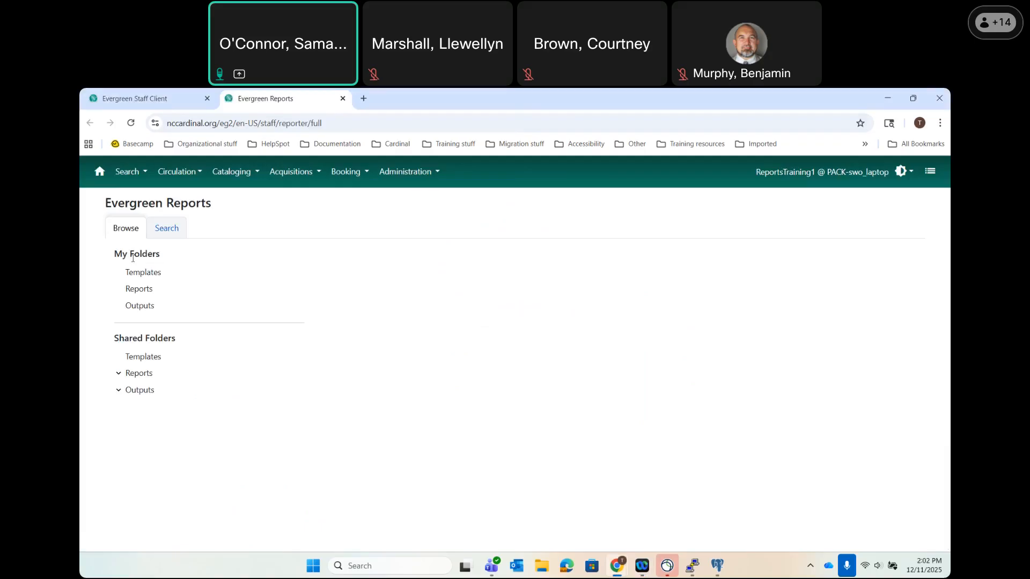
Expand and collapse the Shared Folders Templates tree, then show My Folders > Templates.
{"action": "left_click", "coordinate": [118, 357]}
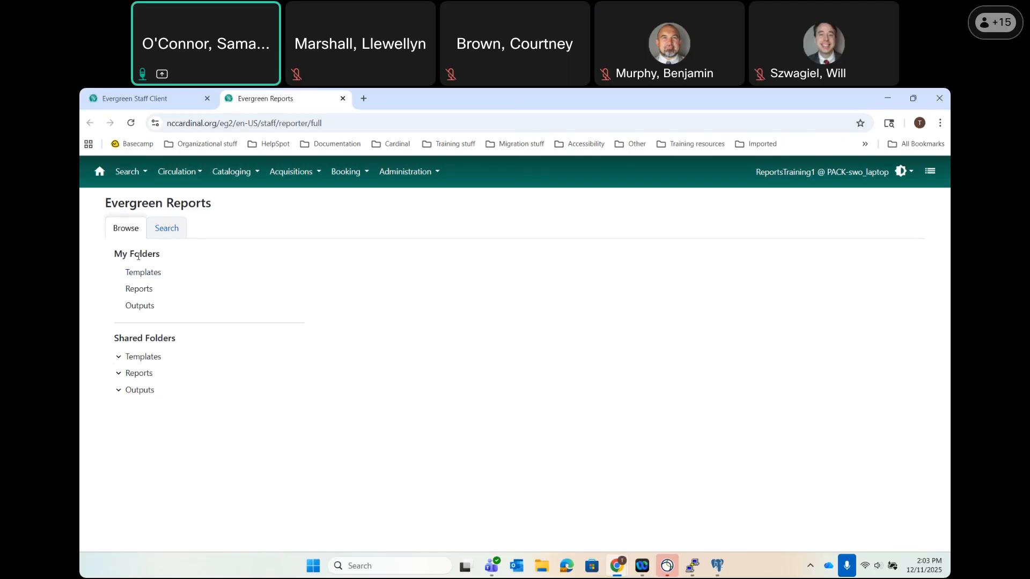
{"action": "left_click", "coordinate": [126, 278]}
{"action": "left_click", "coordinate": [118, 357]}
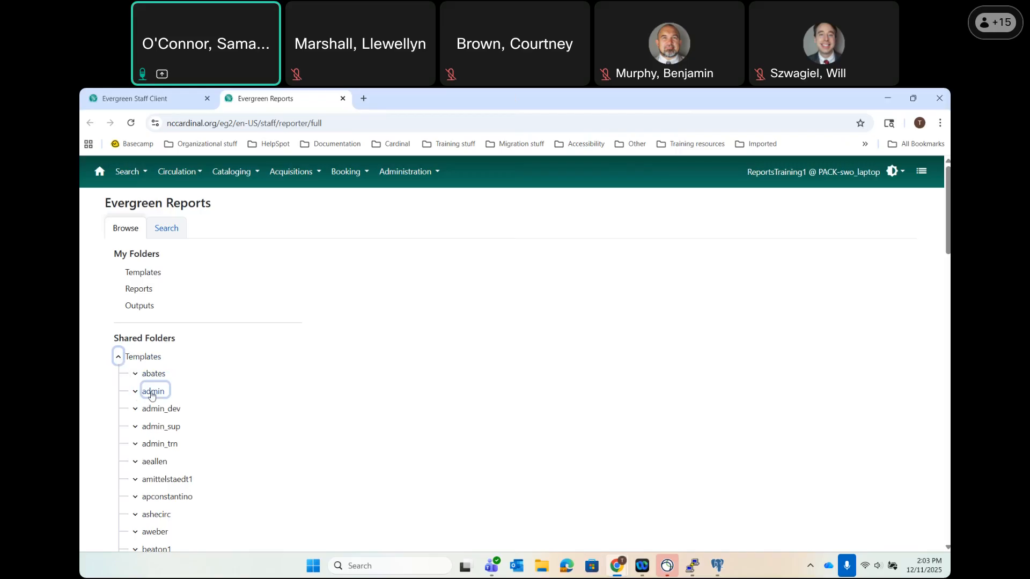
{"action": "left_click", "coordinate": [119, 357]}
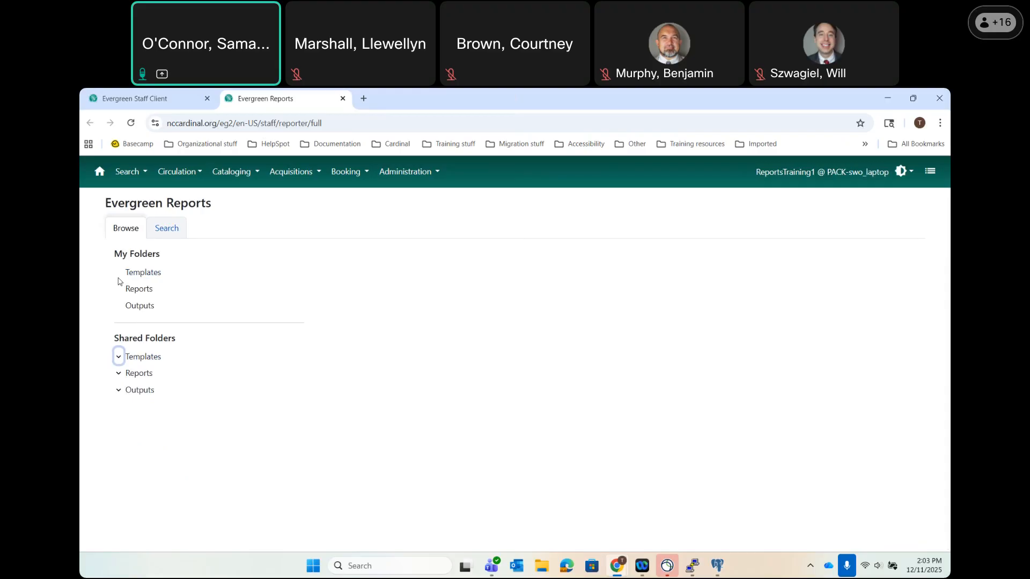
{"action": "left_click", "coordinate": [129, 275]}
{"action": "left_click", "coordinate": [133, 305]}
{"action": "left_click", "coordinate": [131, 275]}
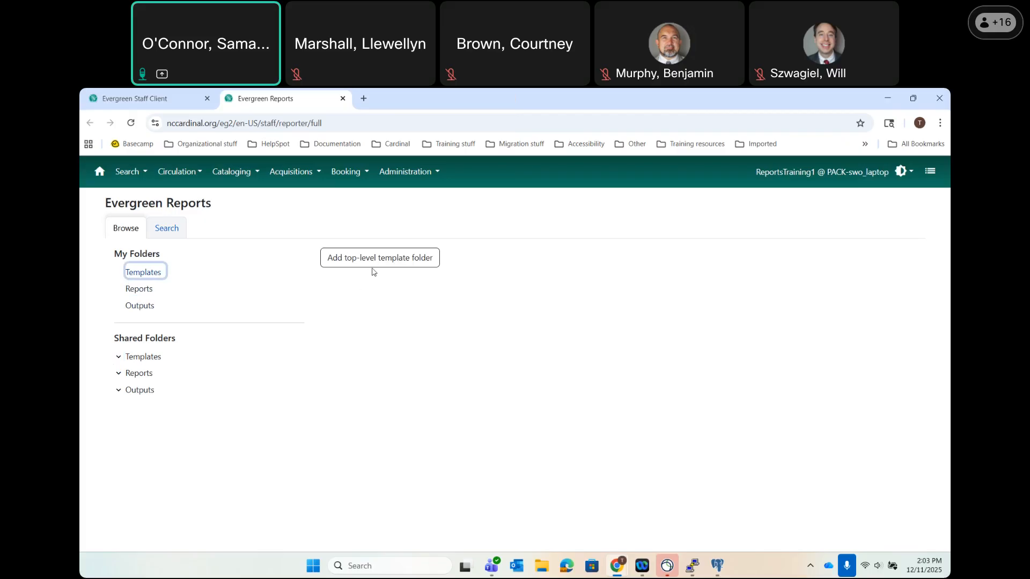
Create a top-level template folder named 'New Templates' and expand it under My Folders.
{"action": "left_click", "coordinate": [349, 261]}
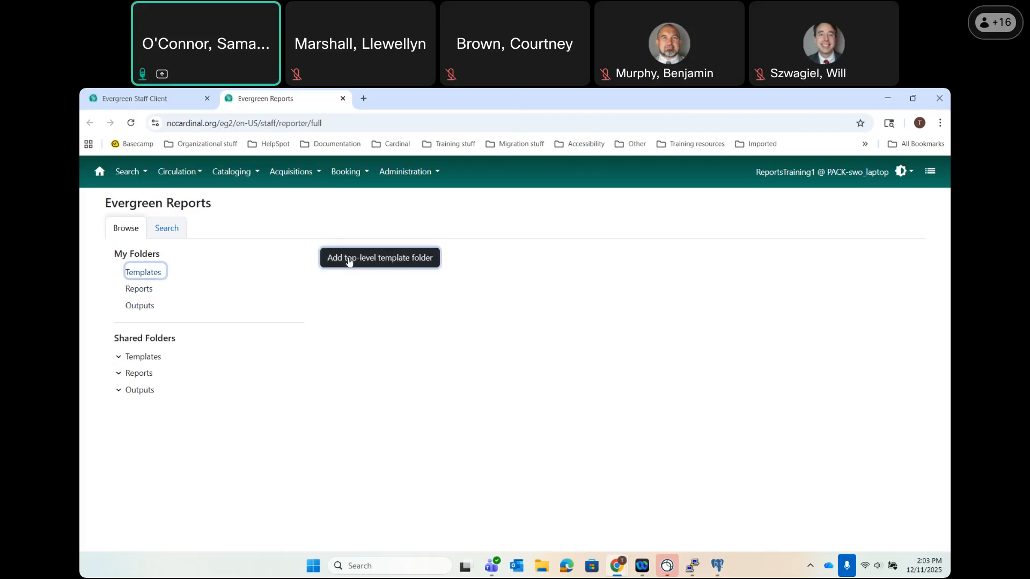
{"action": "left_click", "coordinate": [348, 258]}
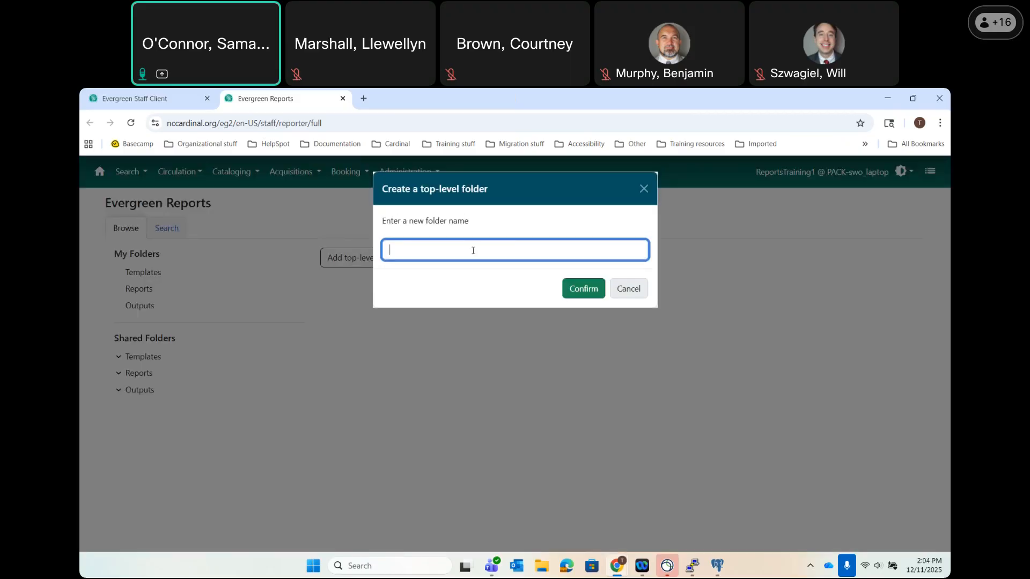
{"action": "type", "text": "New t"}
{"action": "key", "text": "BackSpace"}
{"action": "type", "text": "Templates"}
{"action": "left_click", "coordinate": [593, 295]}
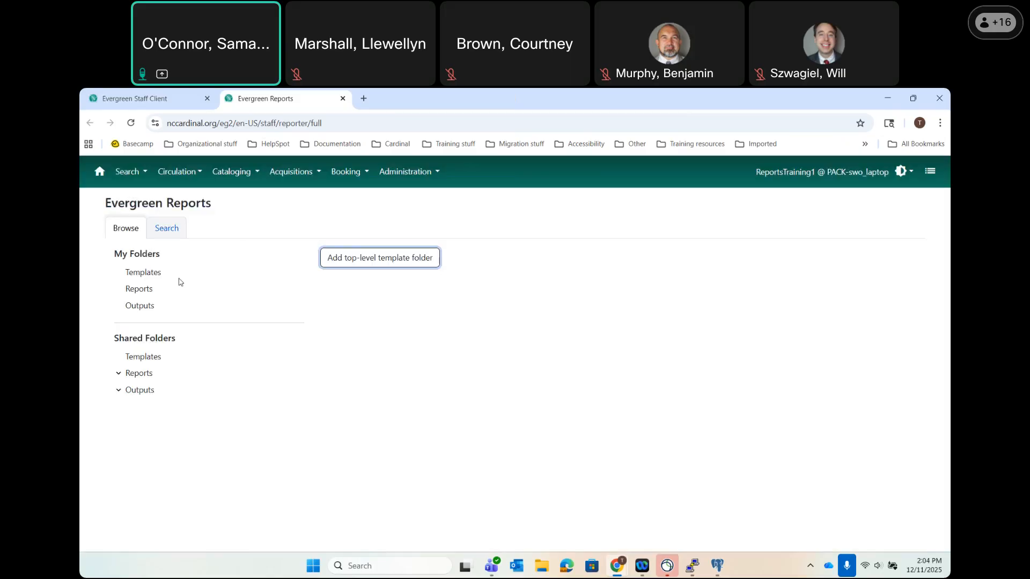
{"action": "left_click", "coordinate": [119, 274]}
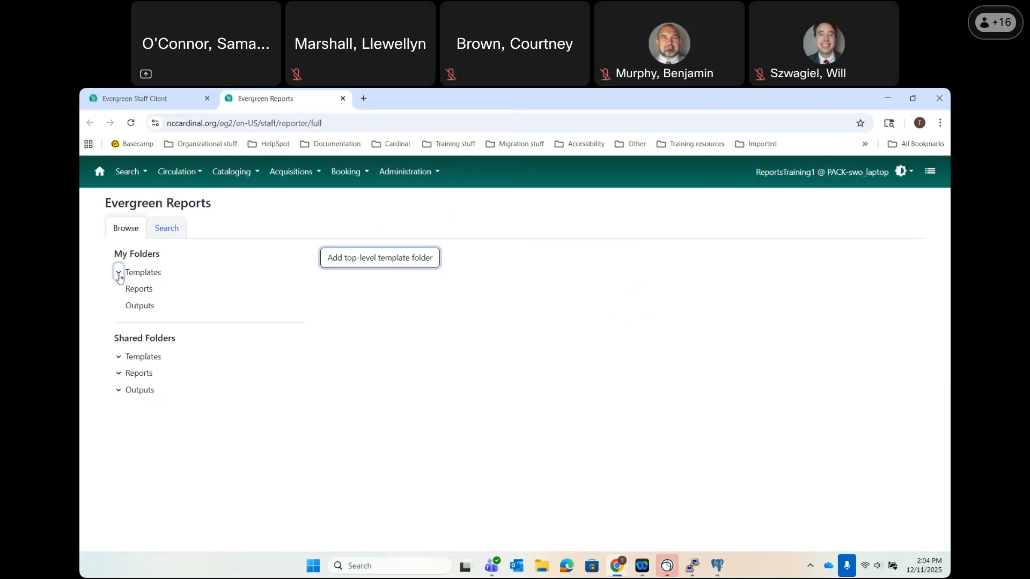
{"action": "left_click", "coordinate": [118, 276]}
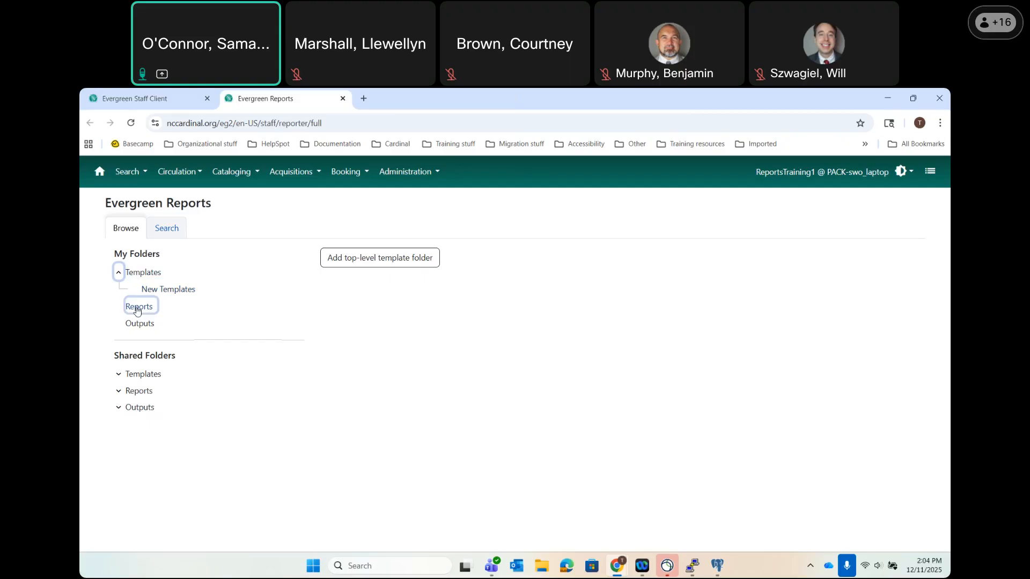
Select the personal Reports folder and begin adding a top-level report folder.
{"action": "left_click", "coordinate": [140, 325]}
{"action": "left_click", "coordinate": [141, 311]}
{"action": "left_click", "coordinate": [141, 312]}
{"action": "left_click", "coordinate": [376, 260]}
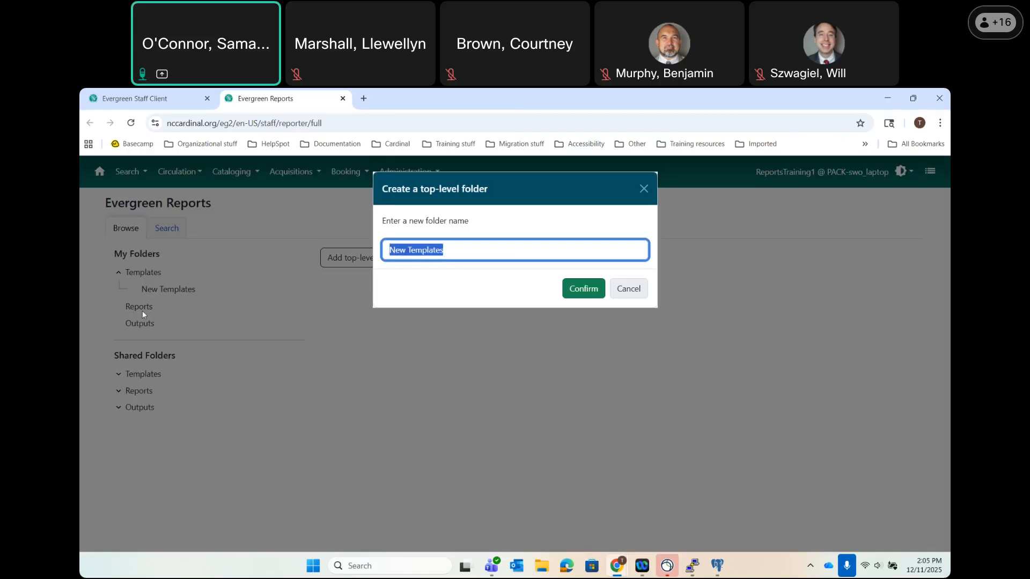
Name the new top-level report folder 'New Reports' and confirm it.
{"action": "left_click_drag", "start_coordinate": [443, 251], "coordinate": [406, 250]}
{"action": "key", "text": "BackSpace"}
{"action": "type", "text": "Reports"}
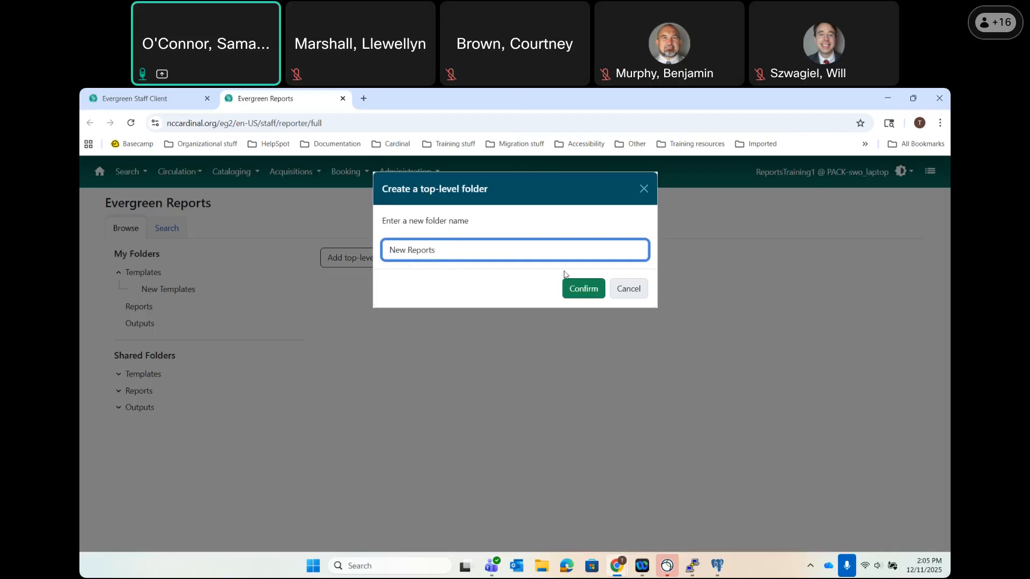
{"action": "left_click", "coordinate": [588, 291]}
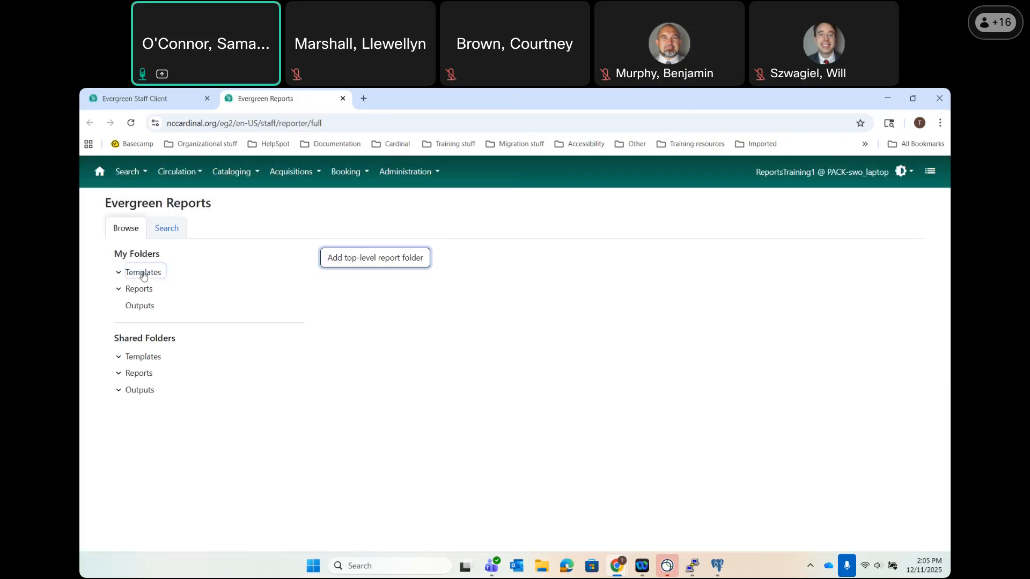
Create a top-level output folder named 'New Outputs' under My Folders > Outputs.
{"action": "left_click", "coordinate": [127, 306]}
{"action": "left_click", "coordinate": [392, 267]}
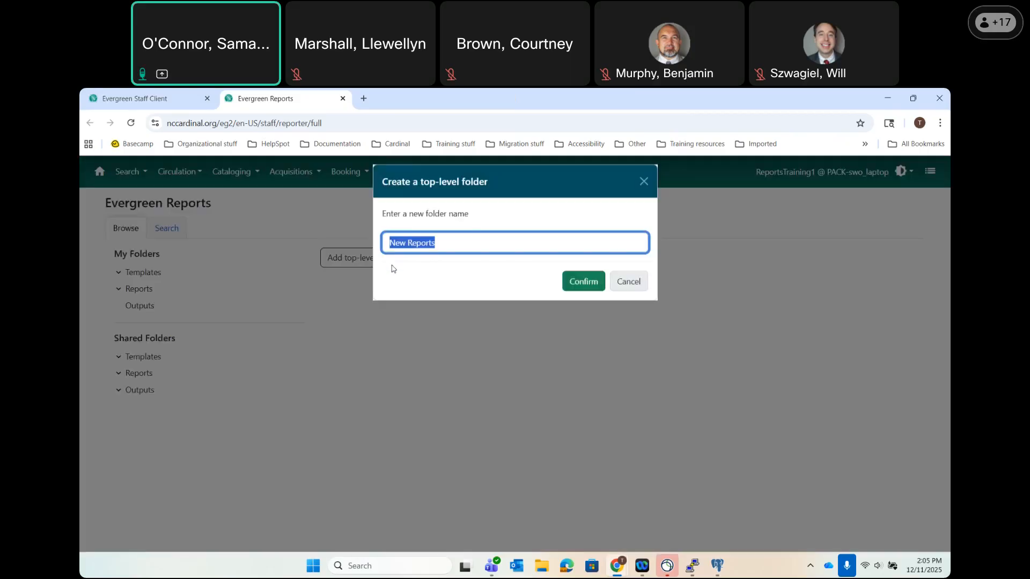
{"action": "double_click", "coordinate": [443, 250]}
{"action": "type", "text": "Outputs"}
{"action": "left_click", "coordinate": [578, 292]}
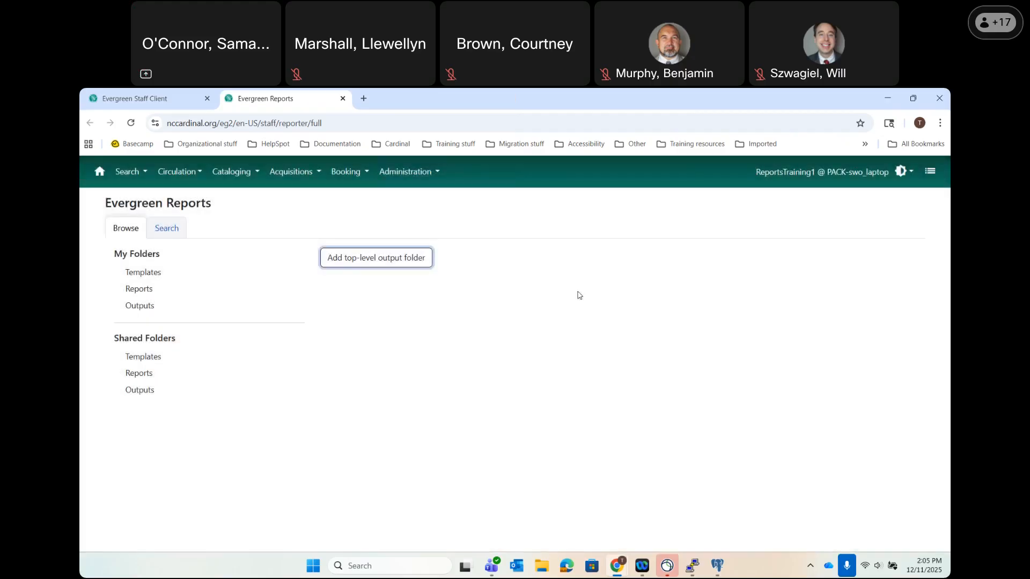
{"action": "left_click", "coordinate": [159, 273]}
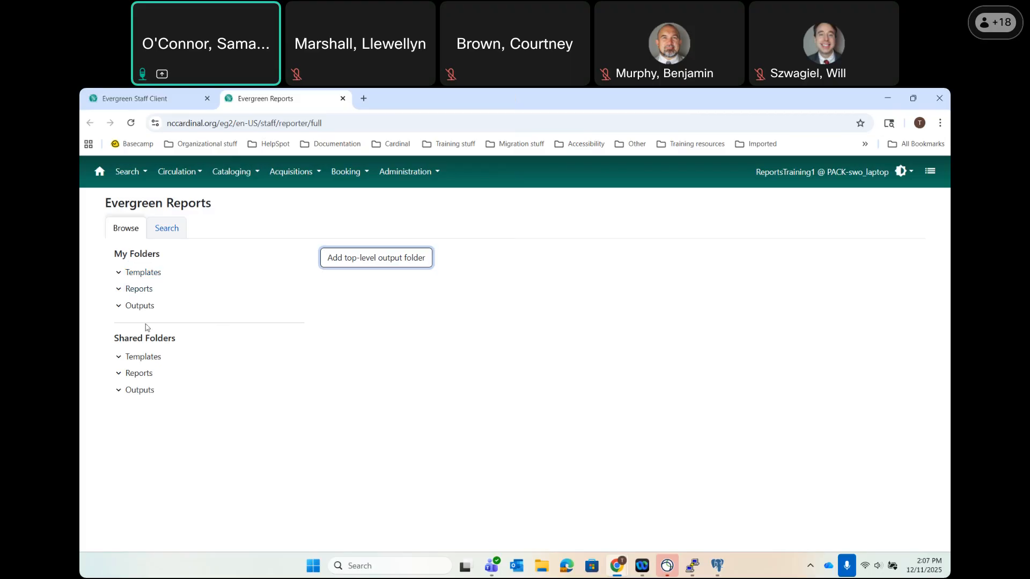
Expand Shared Folders > Templates > admin > Centralized Report Templates.
{"action": "left_click", "coordinate": [118, 357]}
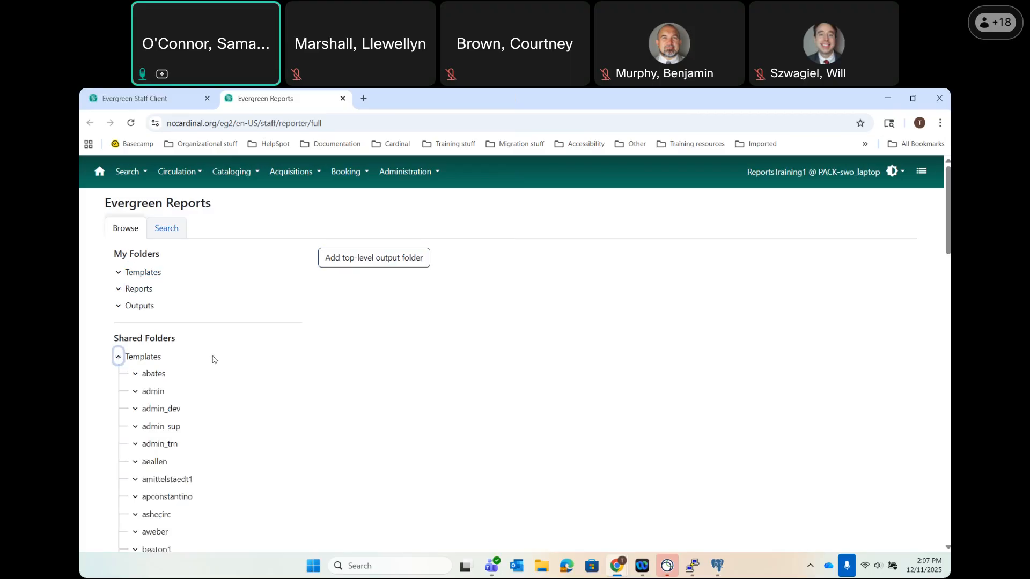
{"action": "left_click", "coordinate": [152, 395]}
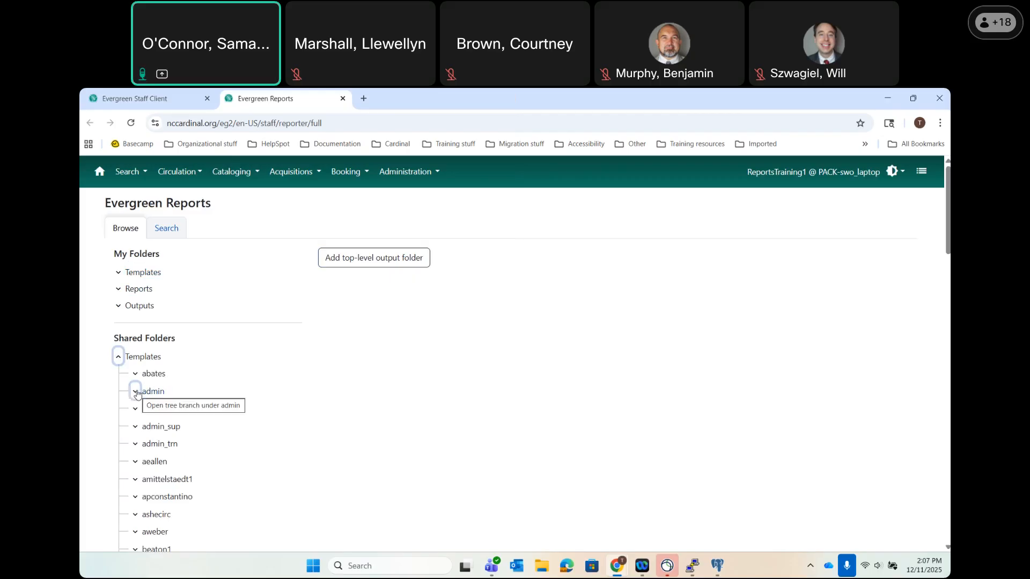
{"action": "left_click", "coordinate": [136, 393]}
{"action": "scroll", "coordinate": [182, 375], "scroll_direction": "down", "scroll_amount": 1}
{"action": "left_click", "coordinate": [180, 364]}
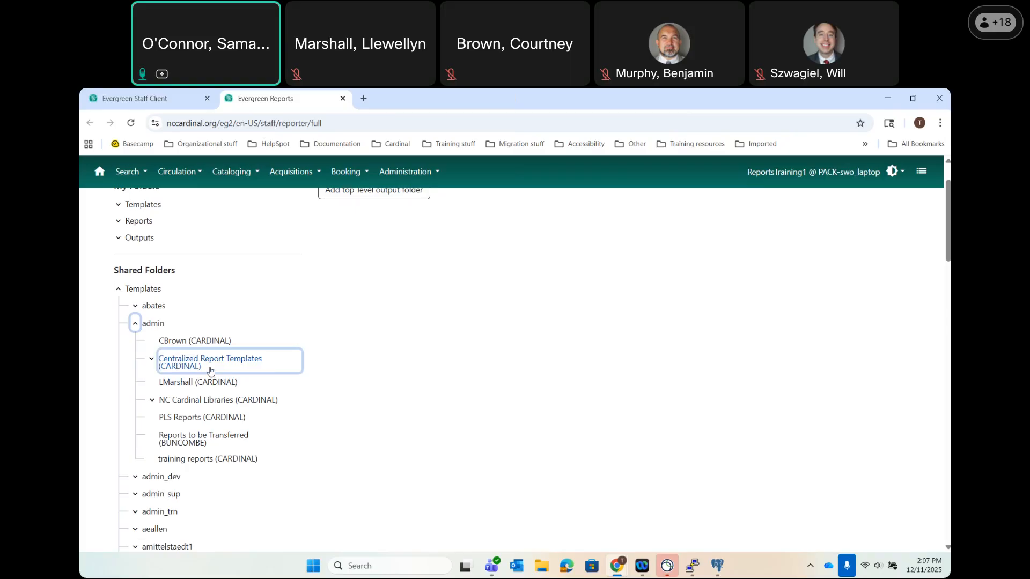
{"action": "left_click", "coordinate": [151, 361]}
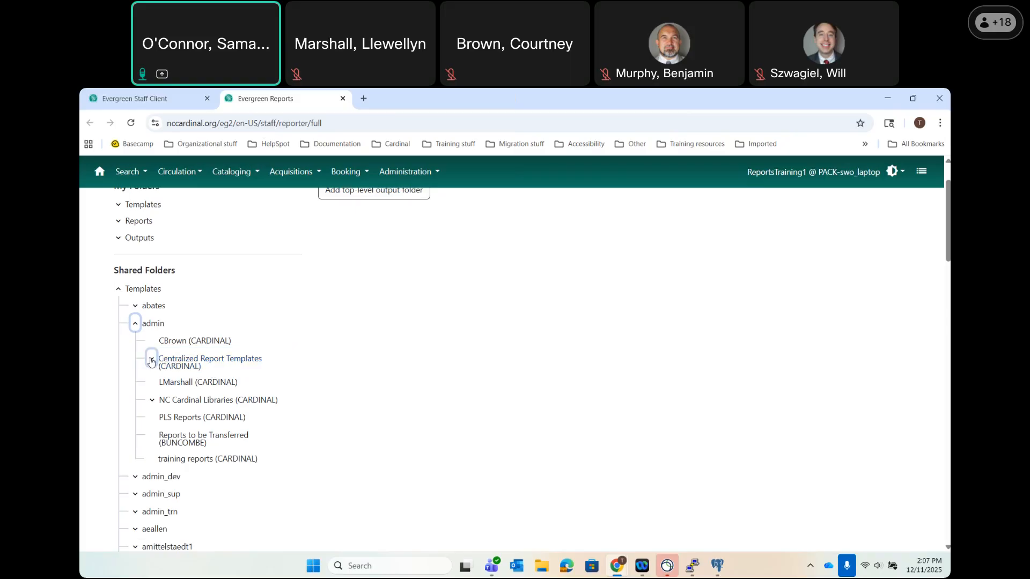
Browse to Circulation Templates > Counts and list its templates.
{"action": "left_click", "coordinate": [257, 379]}
{"action": "scroll", "coordinate": [255, 378], "scroll_direction": "down", "scroll_amount": 1}
{"action": "left_click", "coordinate": [255, 378]}
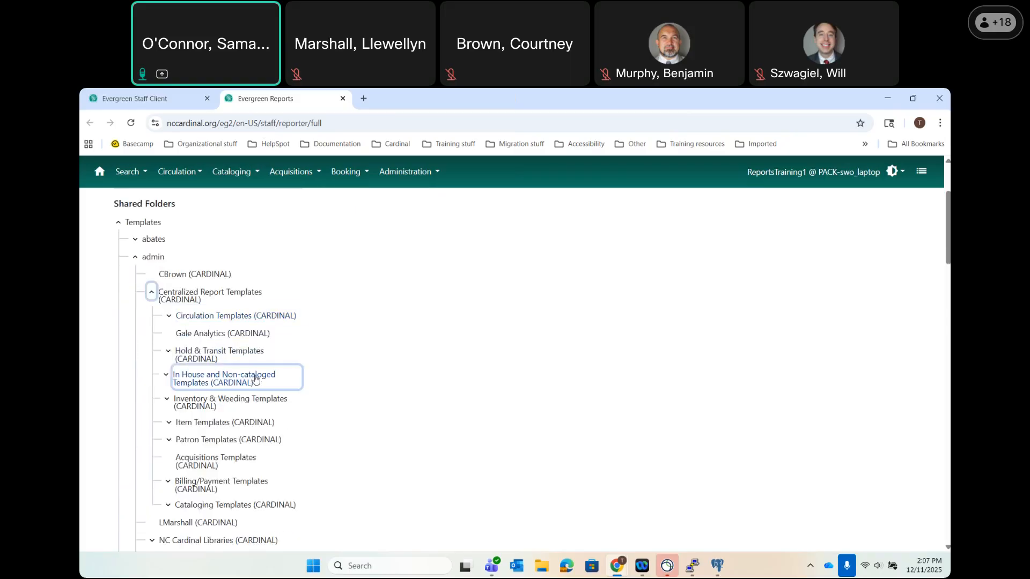
{"action": "scroll", "coordinate": [255, 379], "scroll_direction": "down", "scroll_amount": 1}
{"action": "left_click", "coordinate": [265, 288]}
{"action": "left_click", "coordinate": [203, 308]}
{"action": "left_click", "coordinate": [202, 327]}
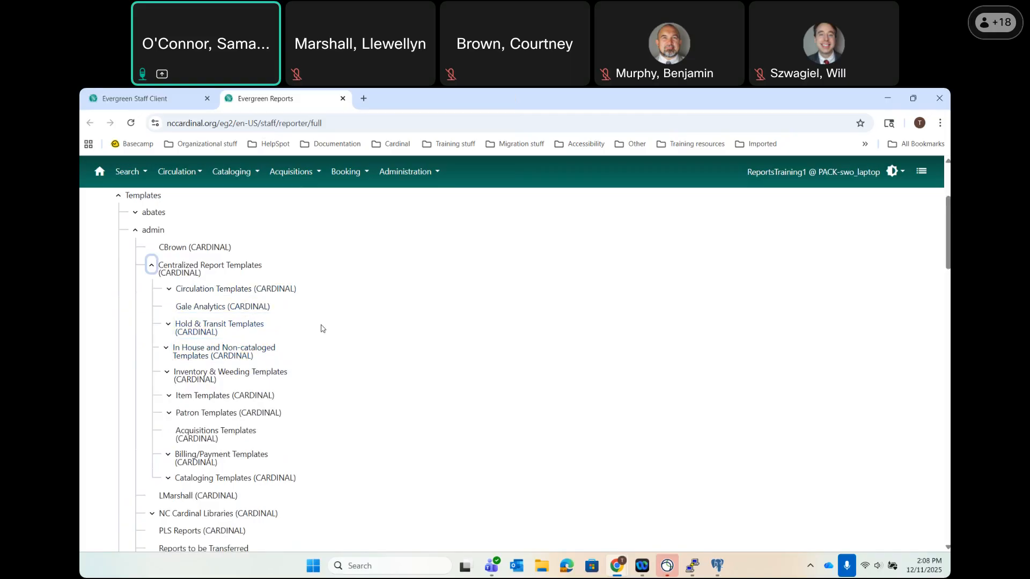
{"action": "left_click", "coordinate": [168, 291]}
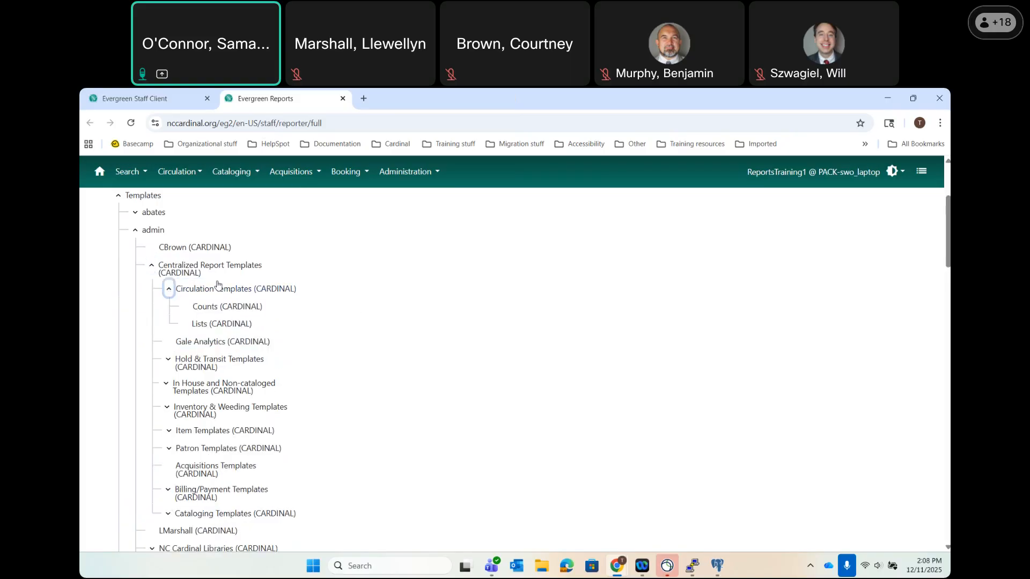
{"action": "left_click", "coordinate": [211, 309]}
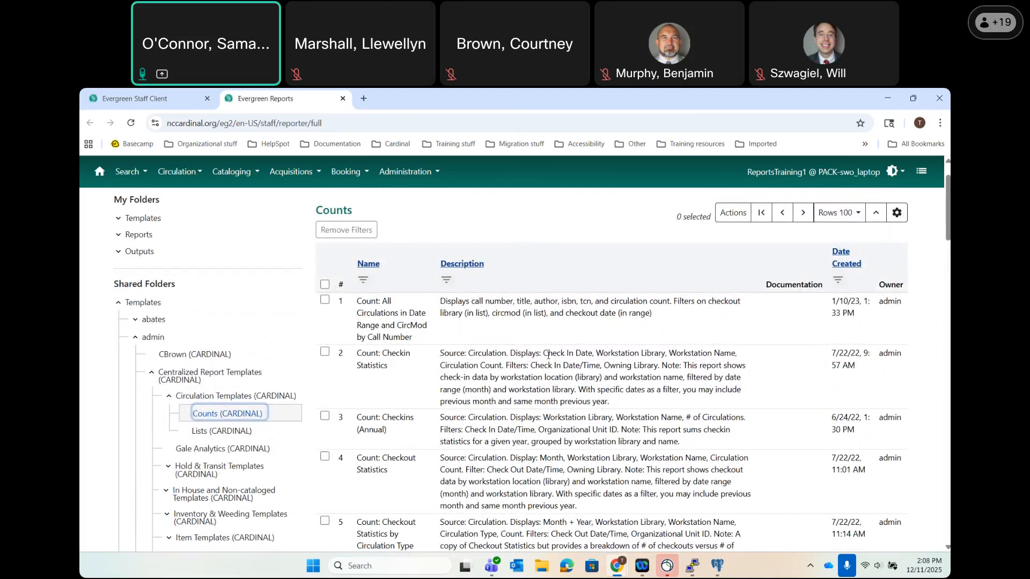
{"action": "scroll", "coordinate": [547, 355], "scroll_direction": "down", "scroll_amount": 1}
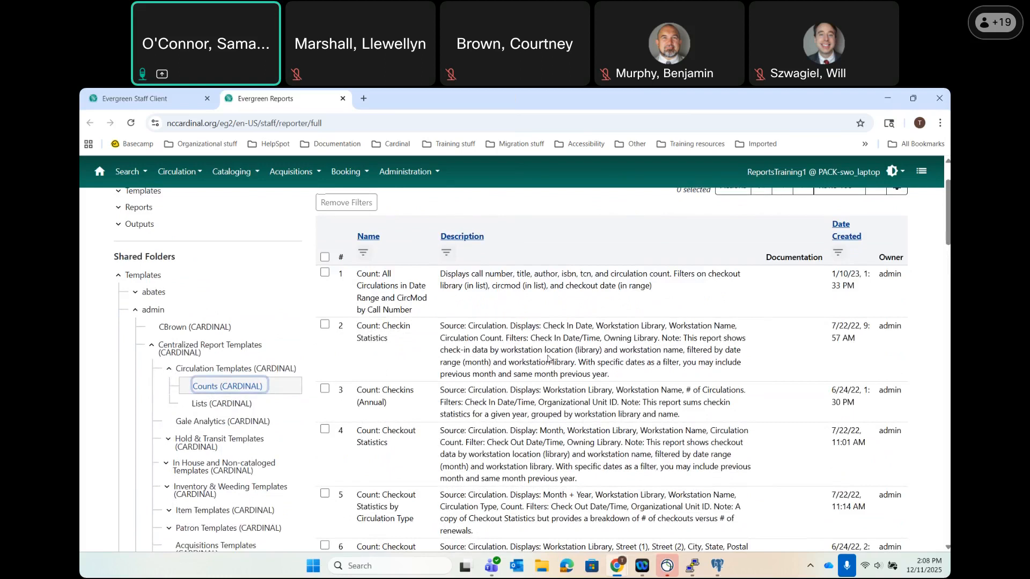
Filter the Description column to templates containing 'Shelving'.
{"action": "left_click", "coordinate": [451, 257]}
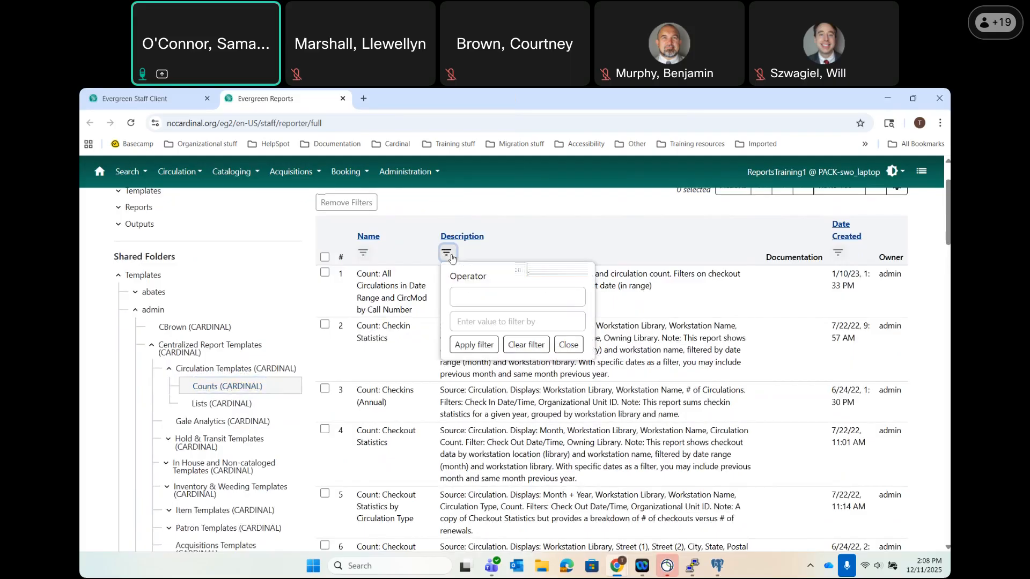
{"action": "left_click", "coordinate": [467, 305]}
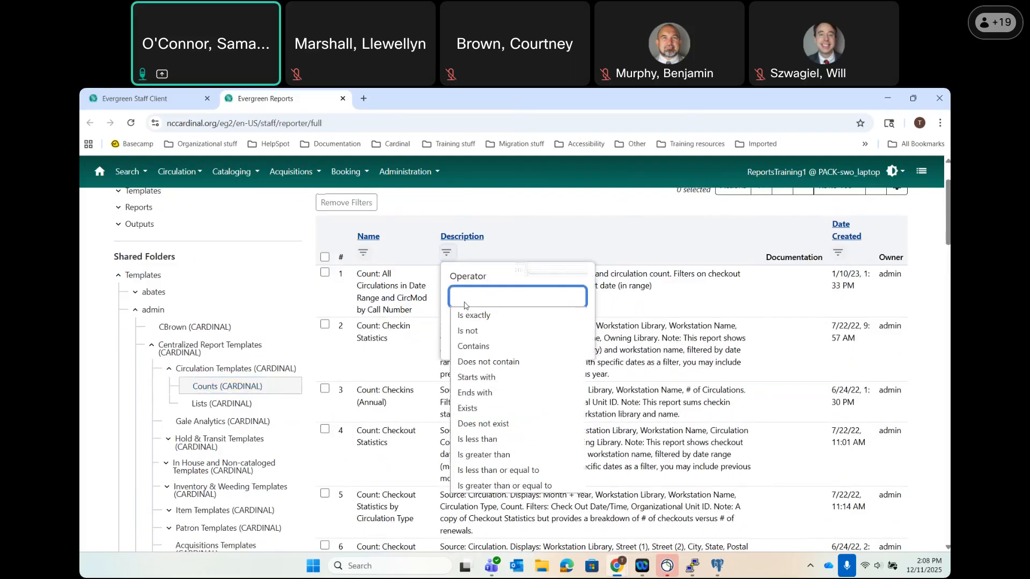
{"action": "left_click", "coordinate": [473, 346]}
{"action": "type", "text": "Shelving"}
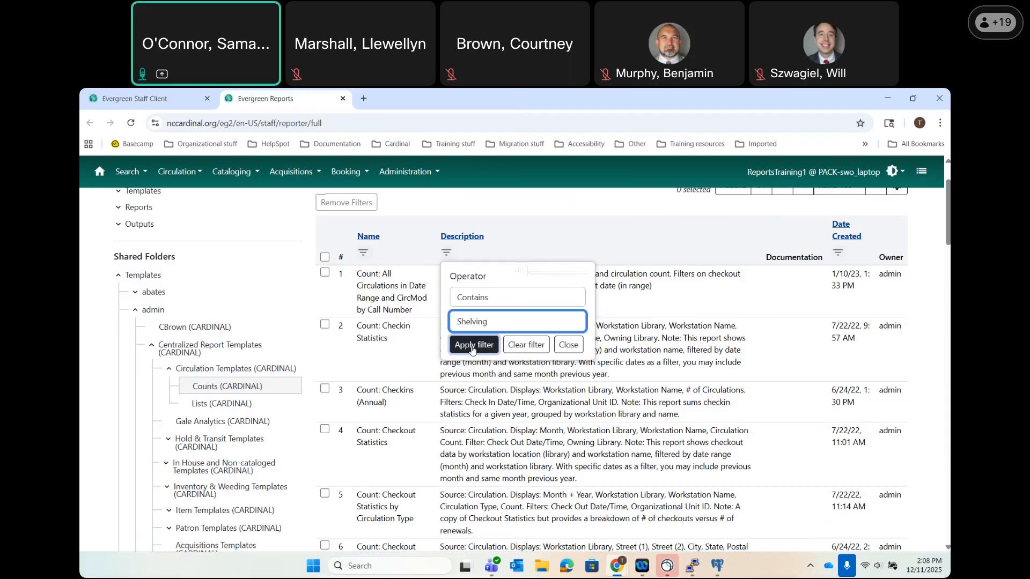
{"action": "left_click", "coordinate": [472, 346]}
{"action": "scroll", "coordinate": [472, 349], "scroll_direction": "down", "scroll_amount": 10}
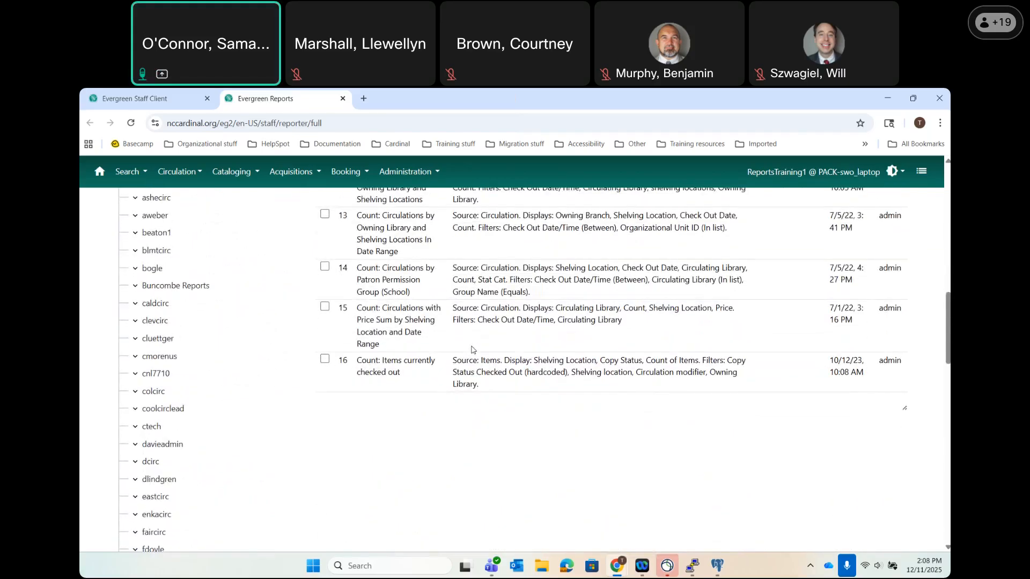
{"action": "scroll", "coordinate": [472, 350], "scroll_direction": "up", "scroll_amount": 10}
{"action": "scroll", "coordinate": [472, 346], "scroll_direction": "down", "scroll_amount": 1}
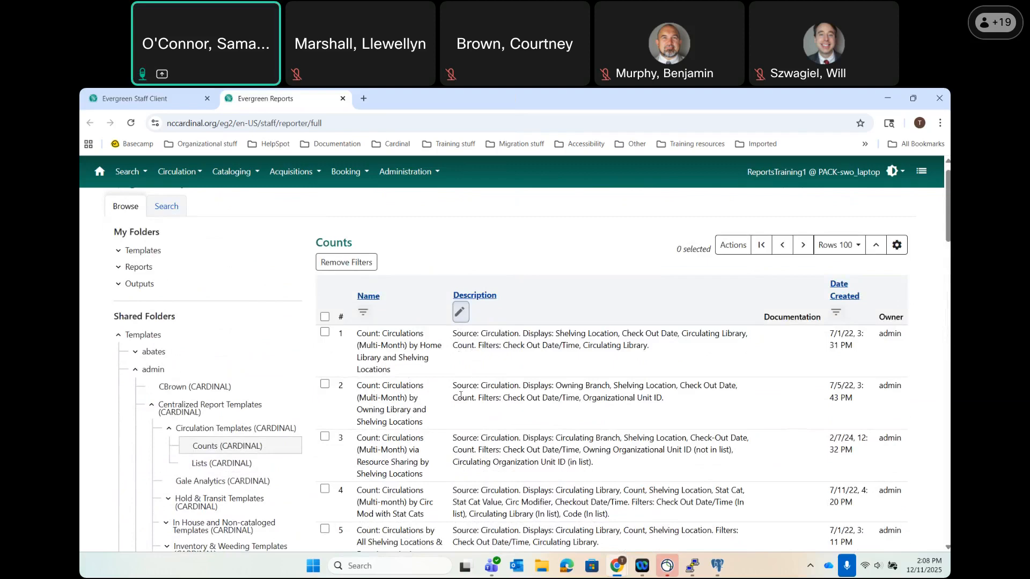
{"action": "scroll", "coordinate": [460, 395], "scroll_direction": "down", "scroll_amount": 4}
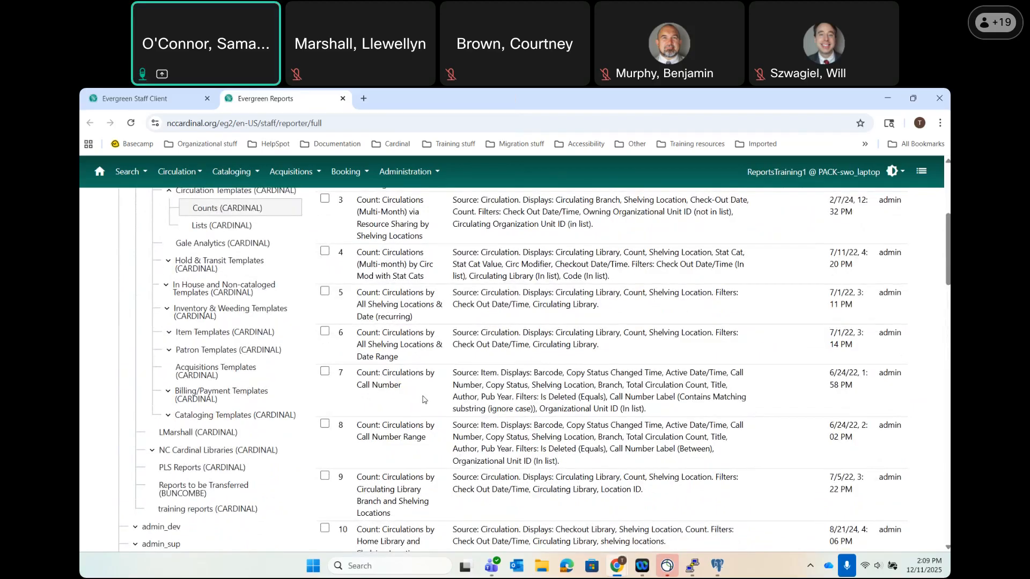
{"action": "scroll", "coordinate": [423, 399], "scroll_direction": "down", "scroll_amount": 1}
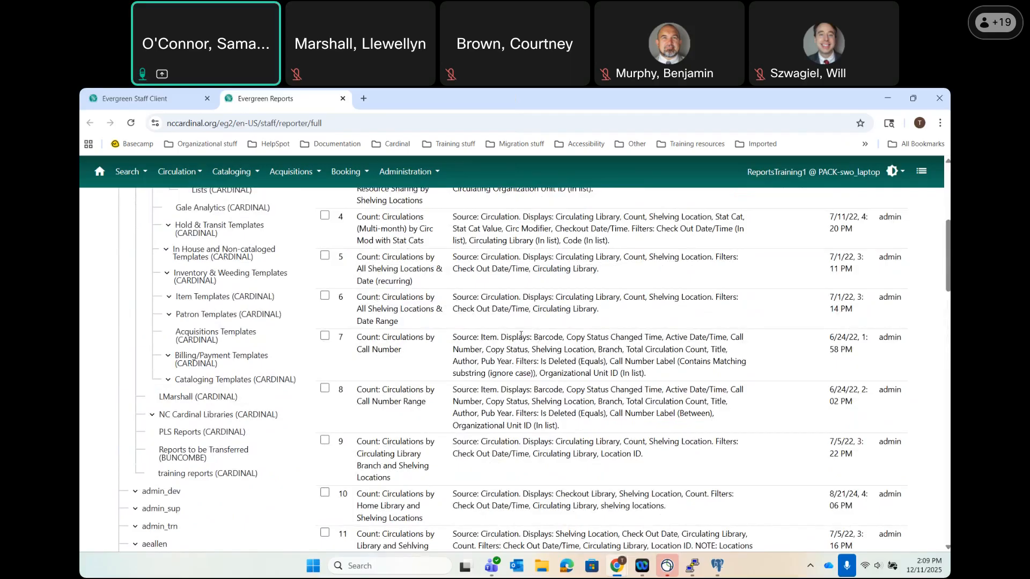
{"action": "left_click_drag", "start_coordinate": [533, 337], "coordinate": [662, 338]}
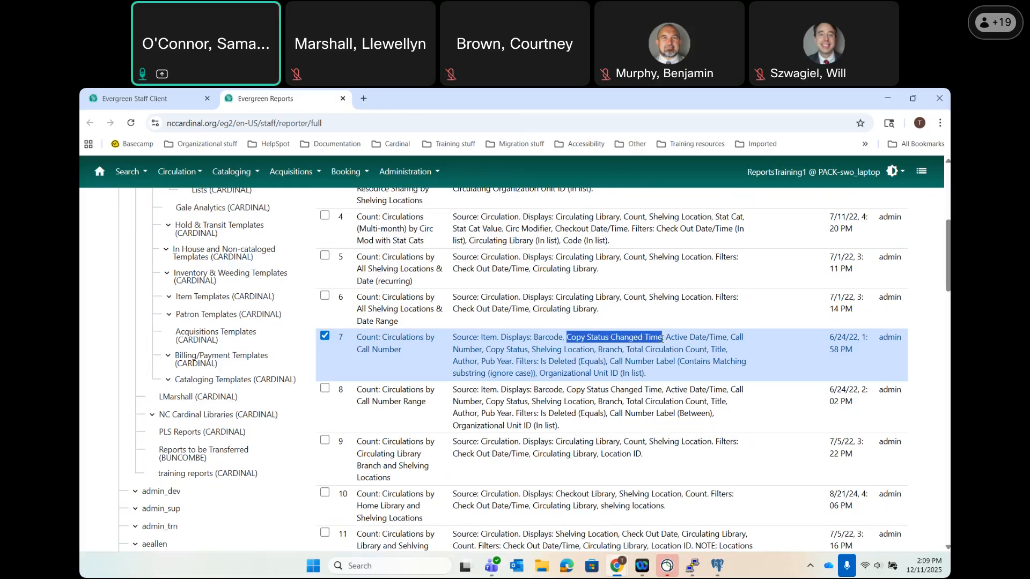
Highlight the date, Copy Status, Shelving Location and Total Circulation Count fields in the template's description.
{"action": "left_click_drag", "start_coordinate": [666, 338], "coordinate": [728, 348]}
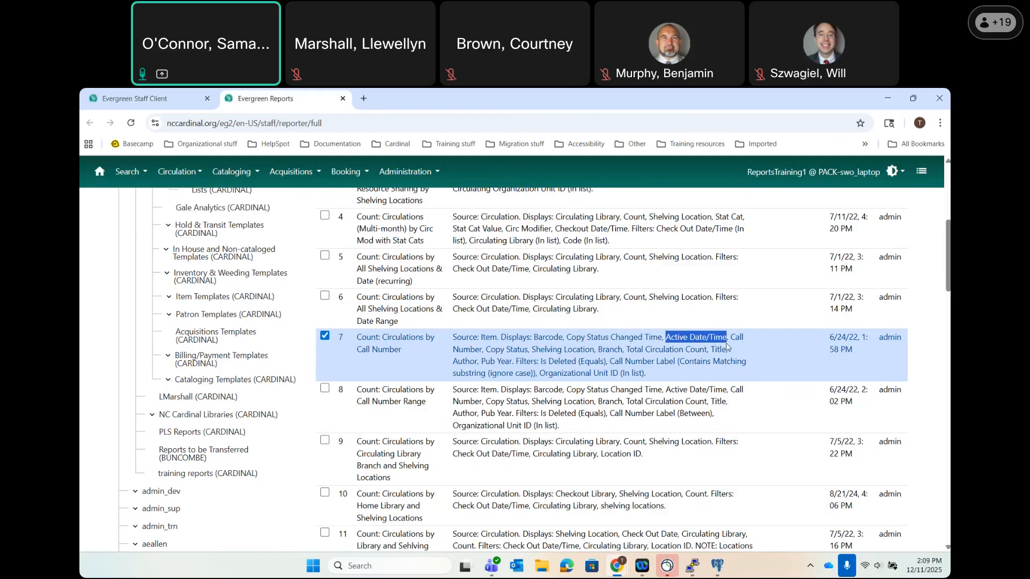
{"action": "left_click_drag", "start_coordinate": [730, 339], "coordinate": [528, 350]}
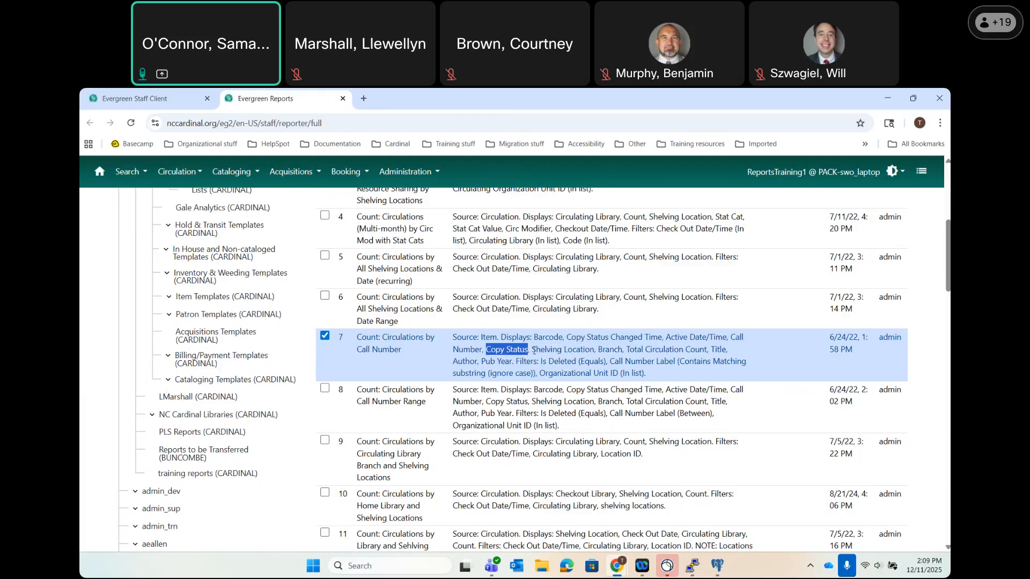
{"action": "left_click_drag", "start_coordinate": [531, 351], "coordinate": [623, 350]}
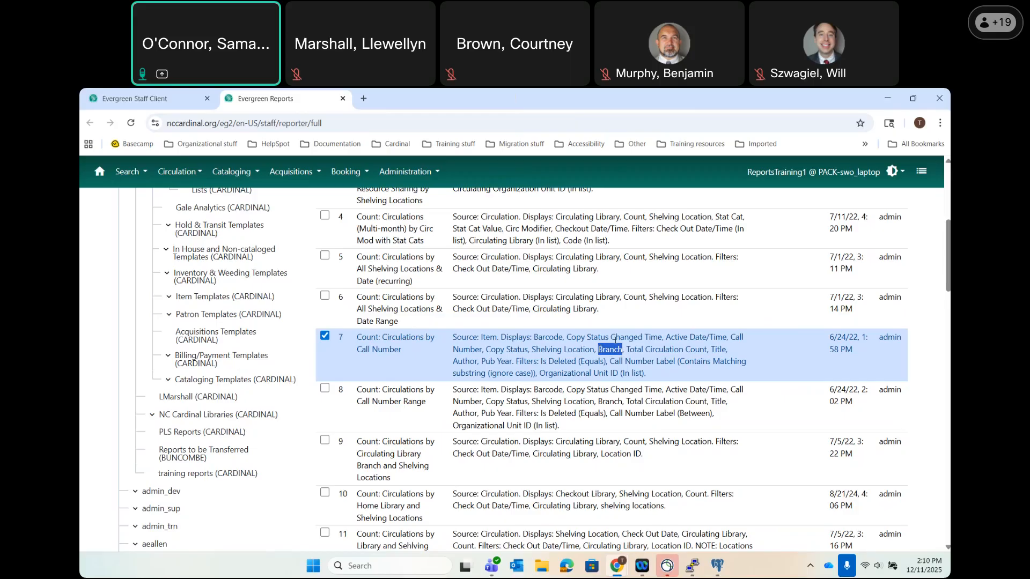
{"action": "left_click", "coordinate": [628, 346]}
{"action": "left_click_drag", "start_coordinate": [626, 349], "coordinate": [706, 351]}
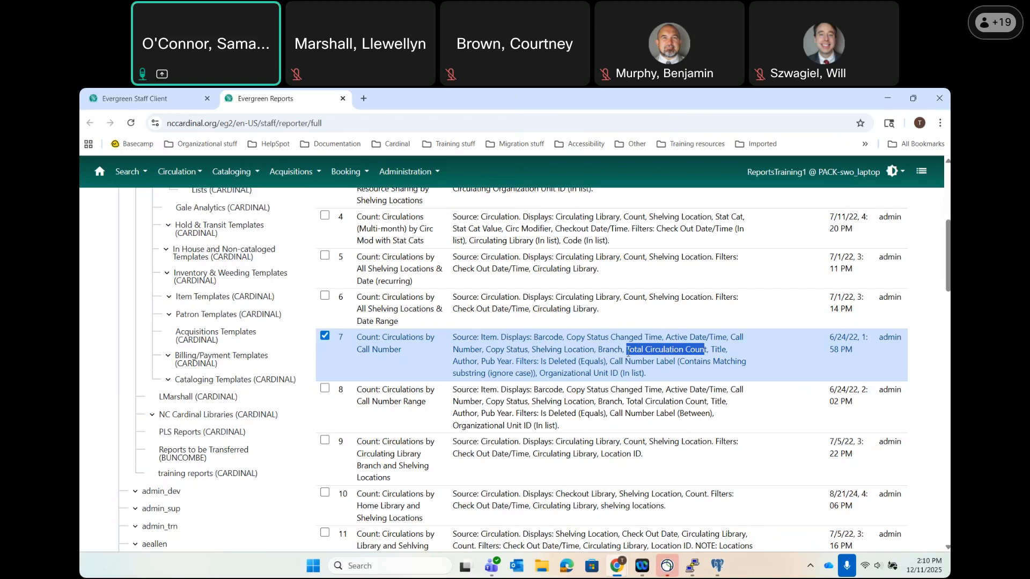
{"action": "left_click", "coordinate": [712, 350]}
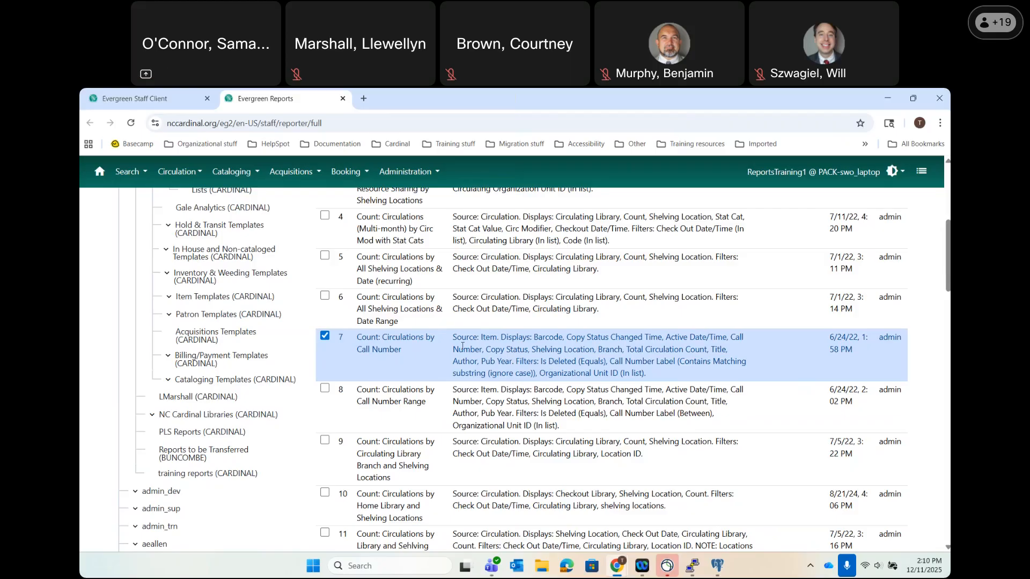
Clone Count: Circulations by Call Number into the New Templates folder and save it.
{"action": "right_click", "coordinate": [392, 346]}
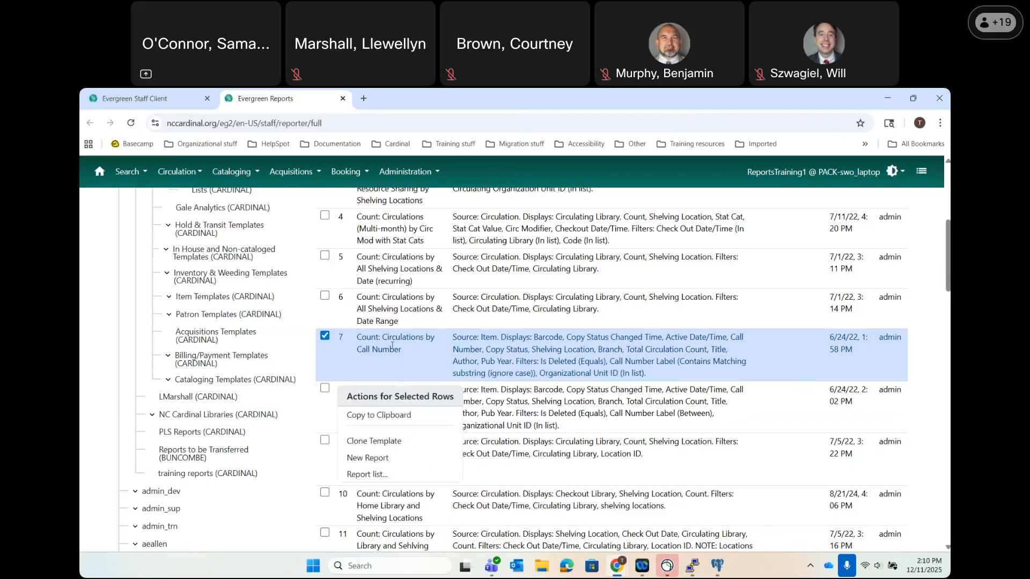
{"action": "left_click", "coordinate": [372, 442]}
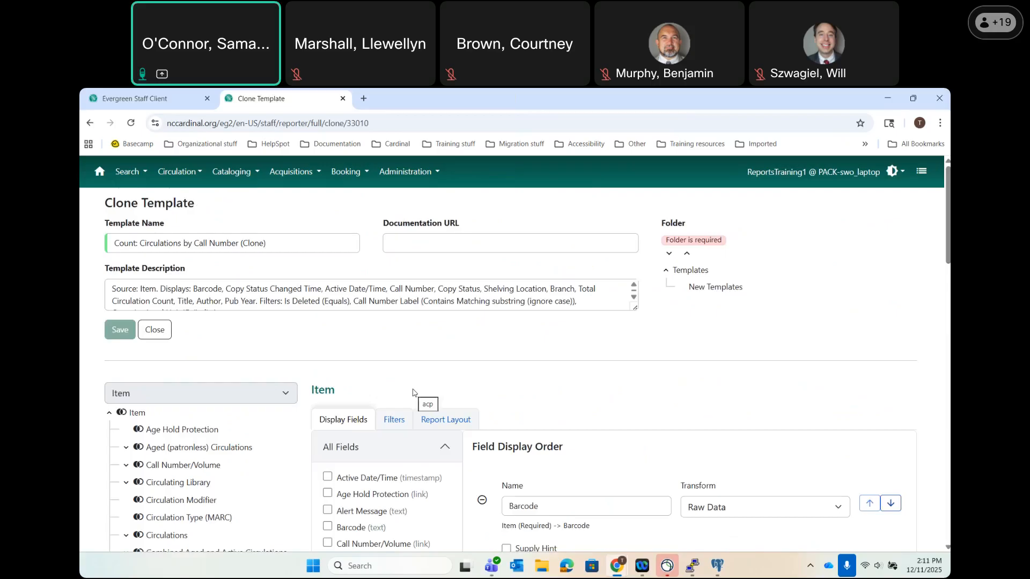
{"action": "left_click", "coordinate": [736, 289]}
{"action": "left_click", "coordinate": [706, 293]}
{"action": "left_click", "coordinate": [121, 338]}
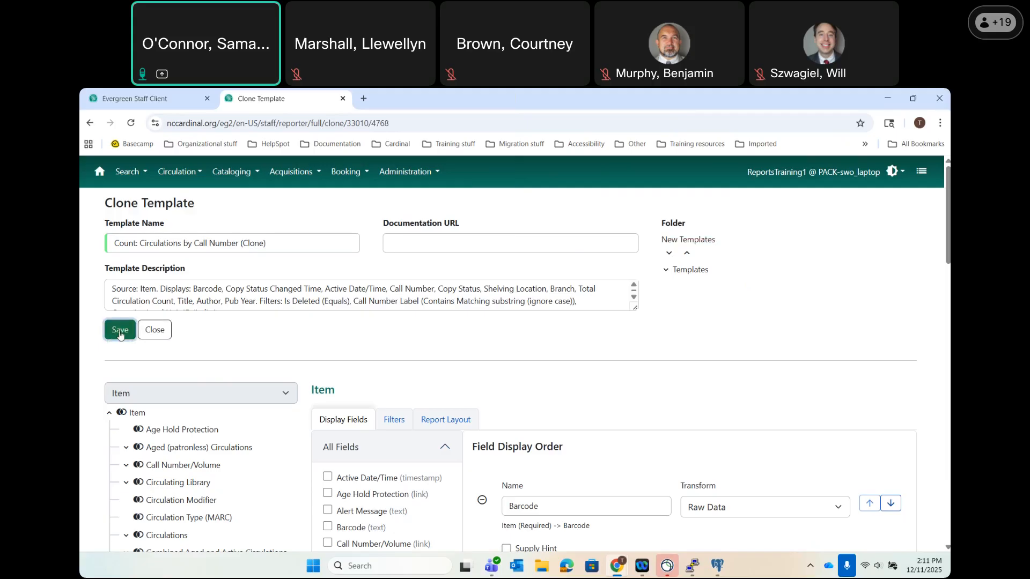
{"action": "left_click", "coordinate": [120, 330]}
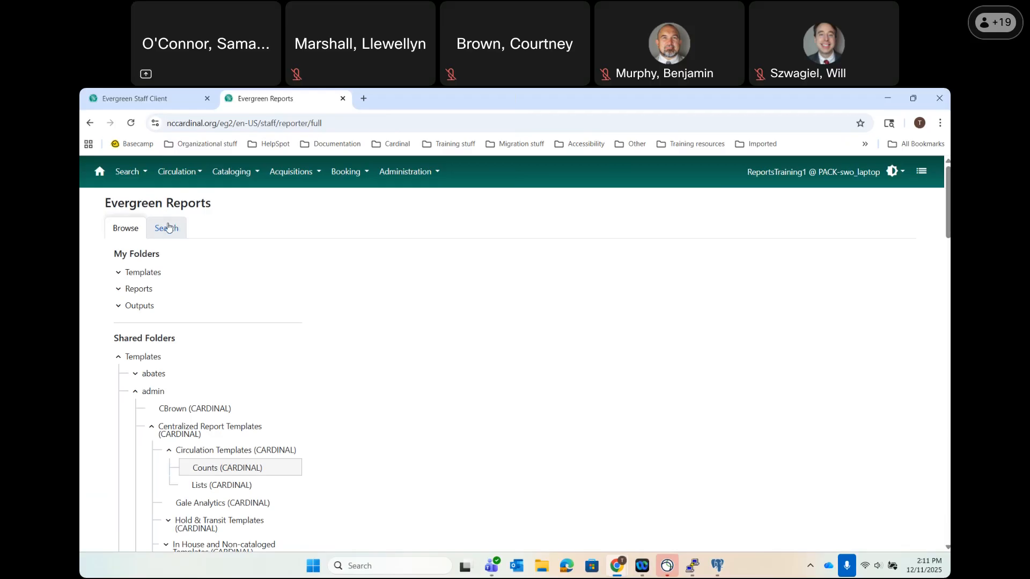
Scope a template search to admin > Centralized Report Templates (CARDINAL).
{"action": "left_click", "coordinate": [177, 409]}
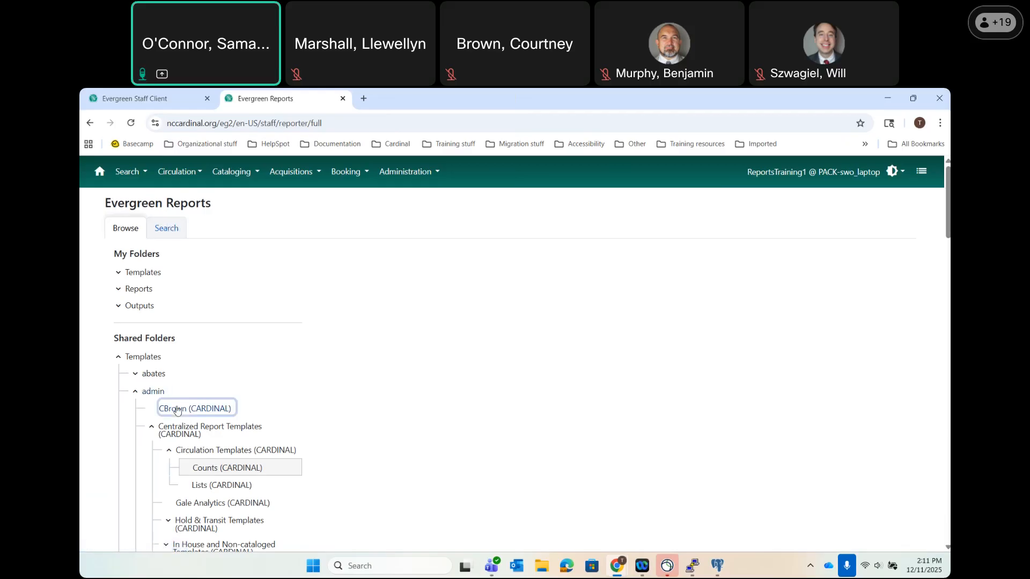
{"action": "left_click", "coordinate": [171, 229]}
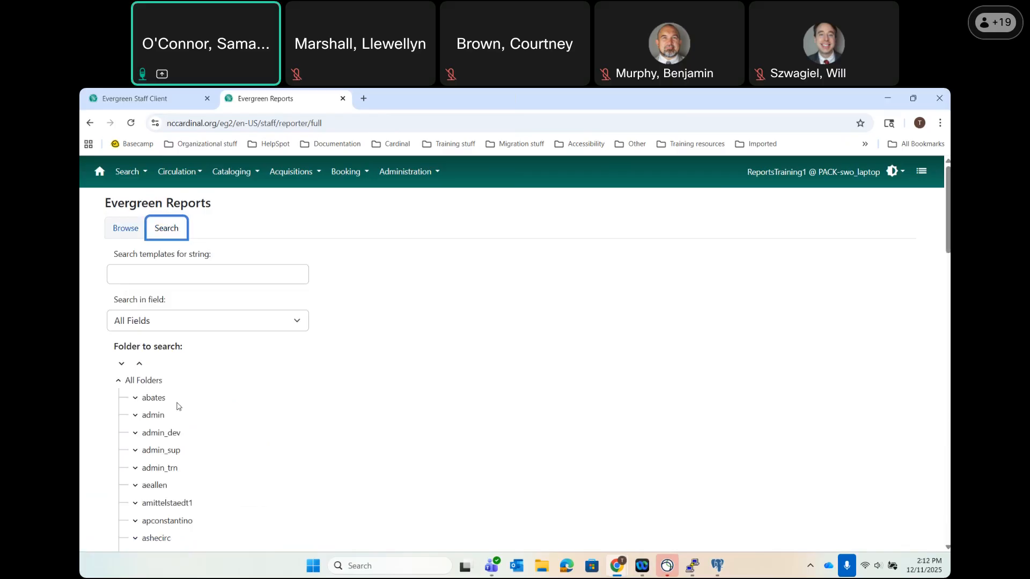
{"action": "left_click", "coordinate": [136, 415]}
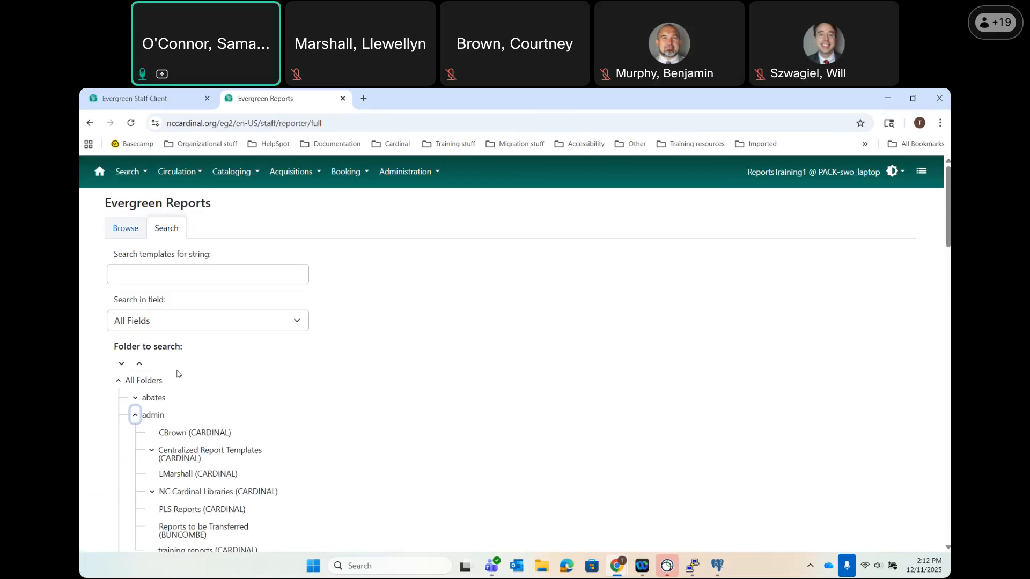
{"action": "left_click", "coordinate": [156, 419]}
{"action": "scroll", "coordinate": [177, 472], "scroll_direction": "down", "scroll_amount": 1}
{"action": "left_click", "coordinate": [197, 426]}
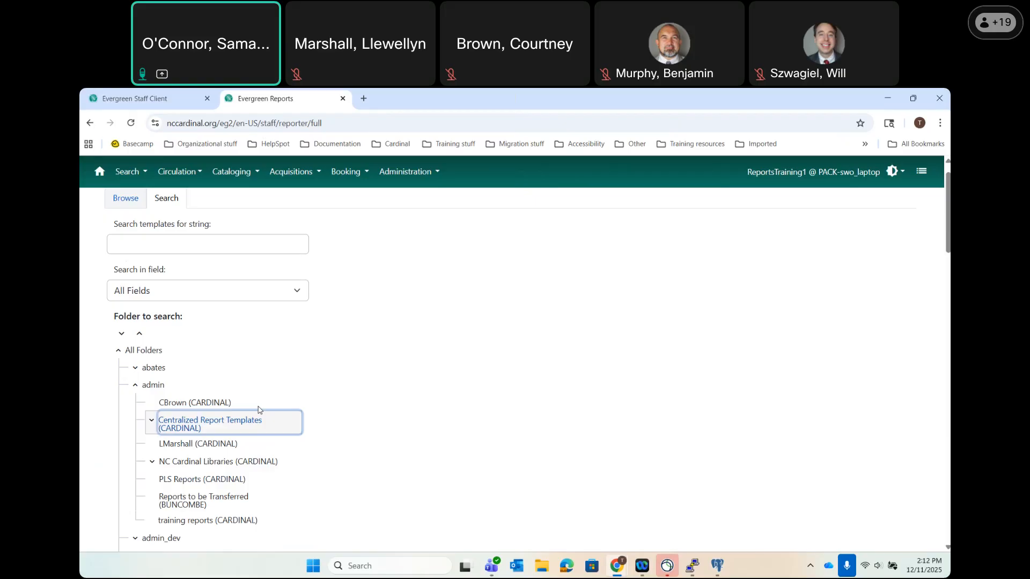
{"action": "left_click", "coordinate": [257, 244]}
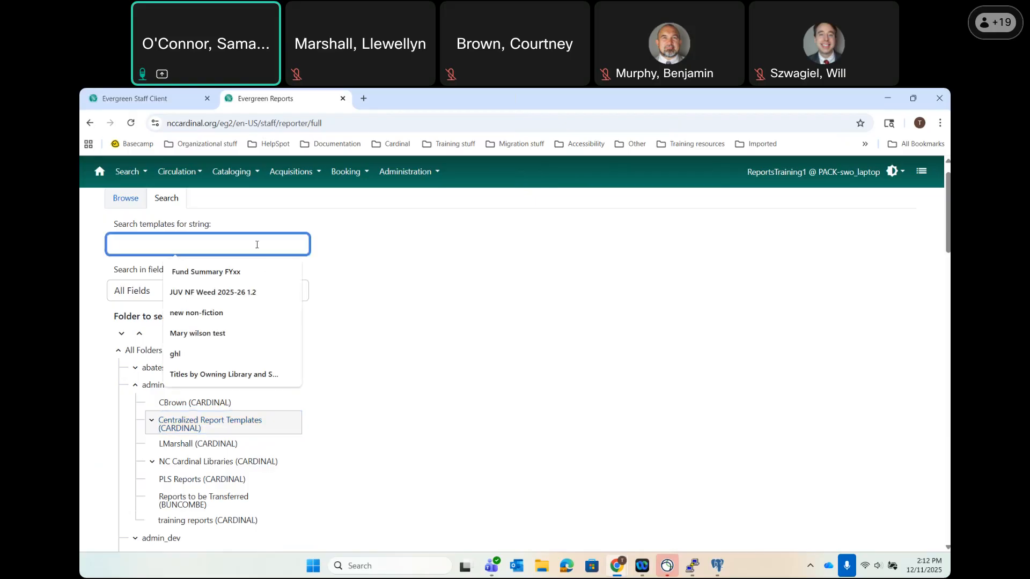
Search templates for 'weeding' and point out row 3's weeding or inventory note.
{"action": "type", "text": "weeding"}
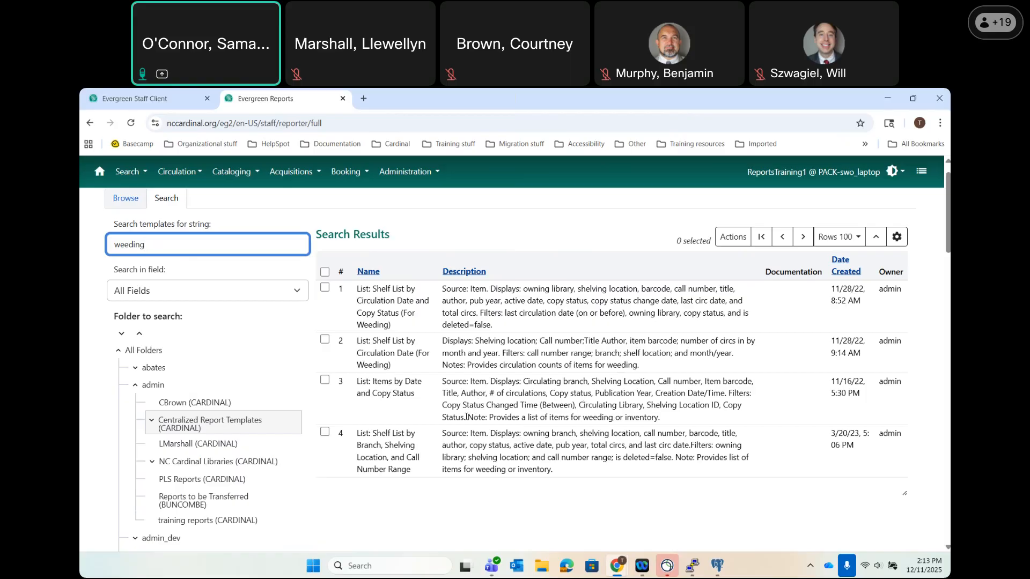
{"action": "left_click_drag", "start_coordinate": [468, 418], "coordinate": [660, 418]}
Check the row 4 shelf list, then select List: Items by Date and Copy Status and open its actions.
{"action": "left_click", "coordinate": [593, 443]}
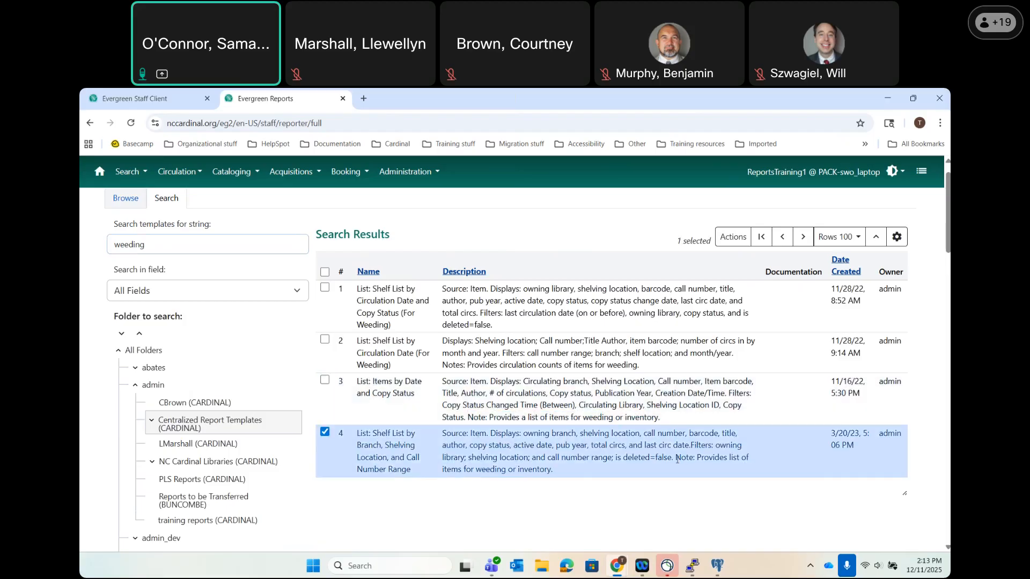
{"action": "left_click_drag", "start_coordinate": [676, 459], "coordinate": [685, 478]}
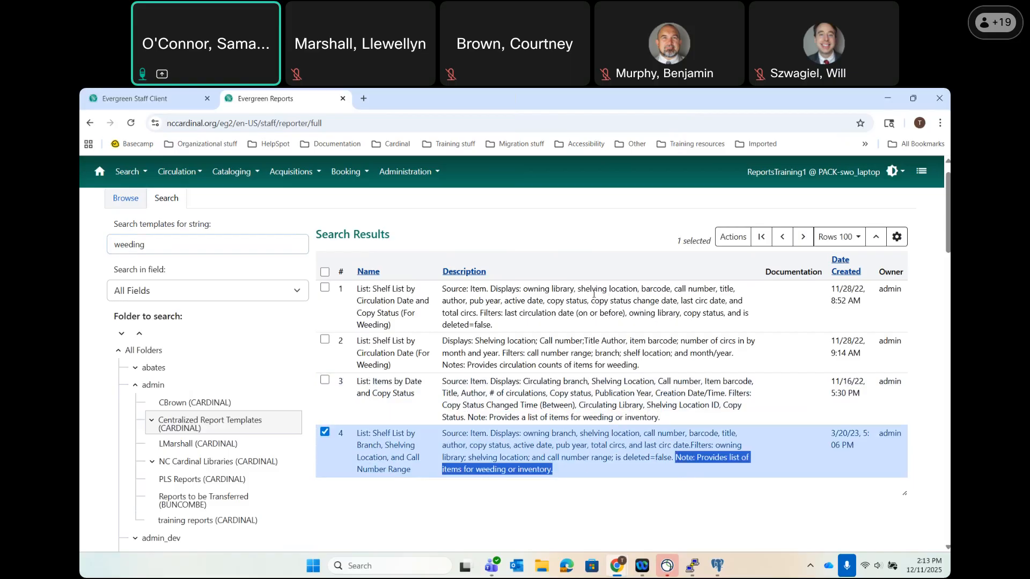
{"action": "left_click", "coordinate": [324, 432]}
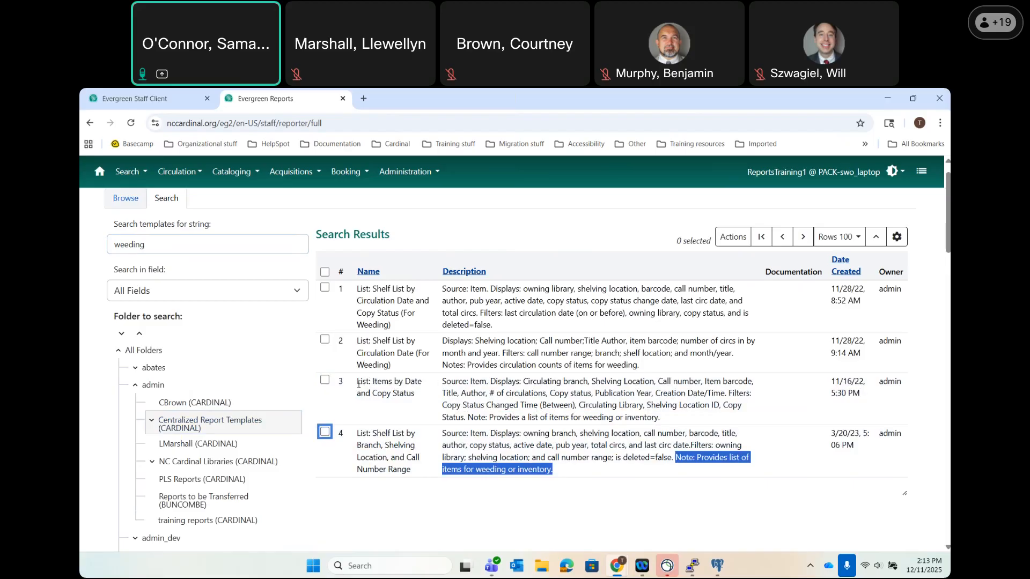
{"action": "left_click", "coordinate": [526, 383]}
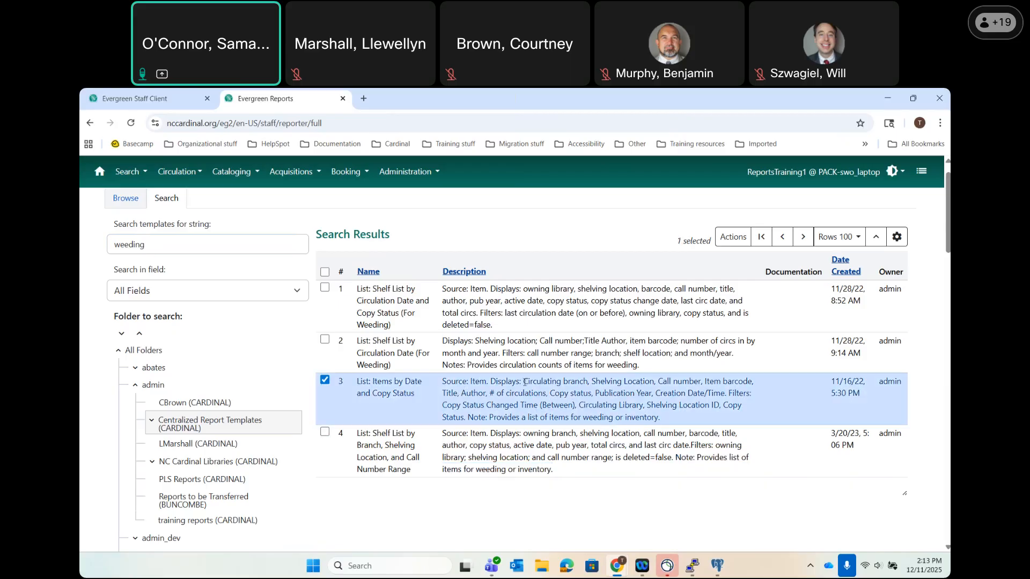
{"action": "left_click_drag", "start_coordinate": [525, 383], "coordinate": [593, 383]}
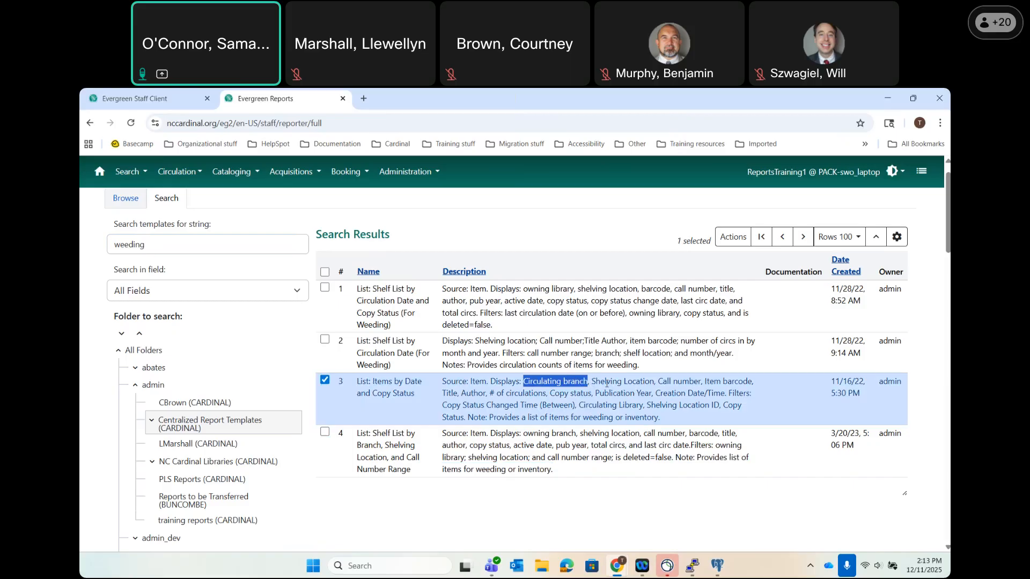
{"action": "left_click", "coordinate": [679, 384]}
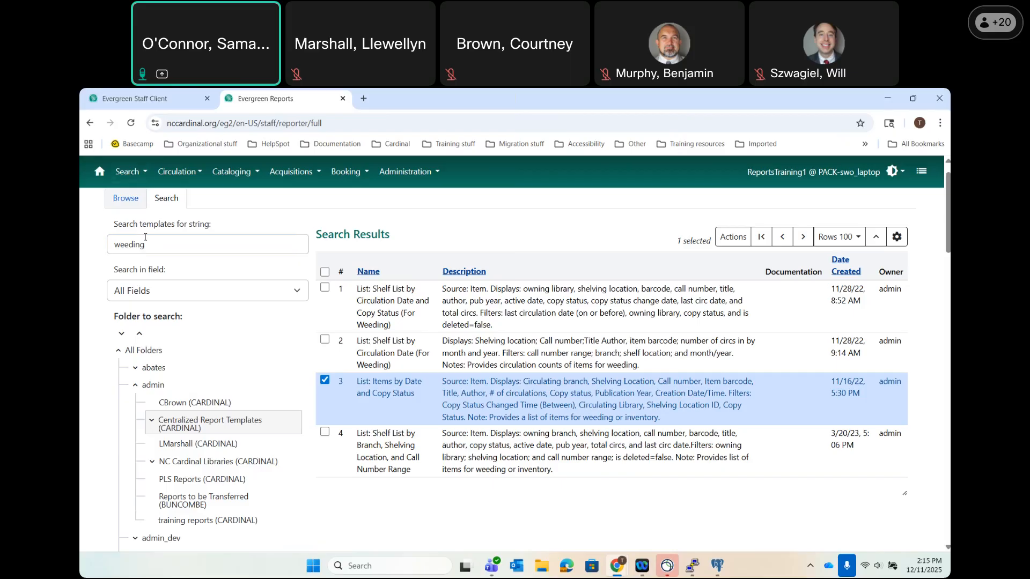
{"action": "right_click", "coordinate": [374, 387]}
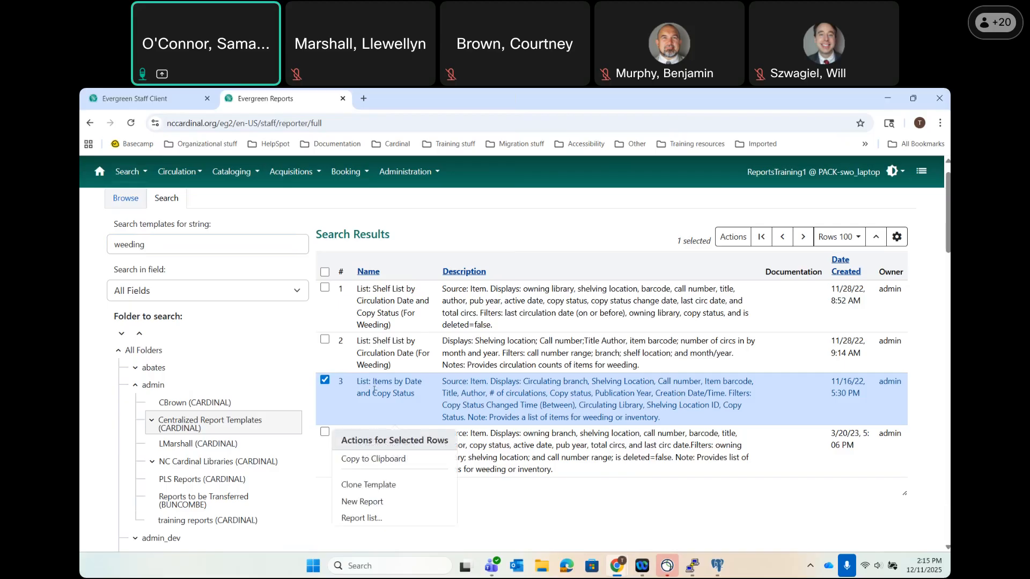
Clone the Items by Date and Copy Status template into the New Templates folder and save it.
{"action": "left_click", "coordinate": [354, 485]}
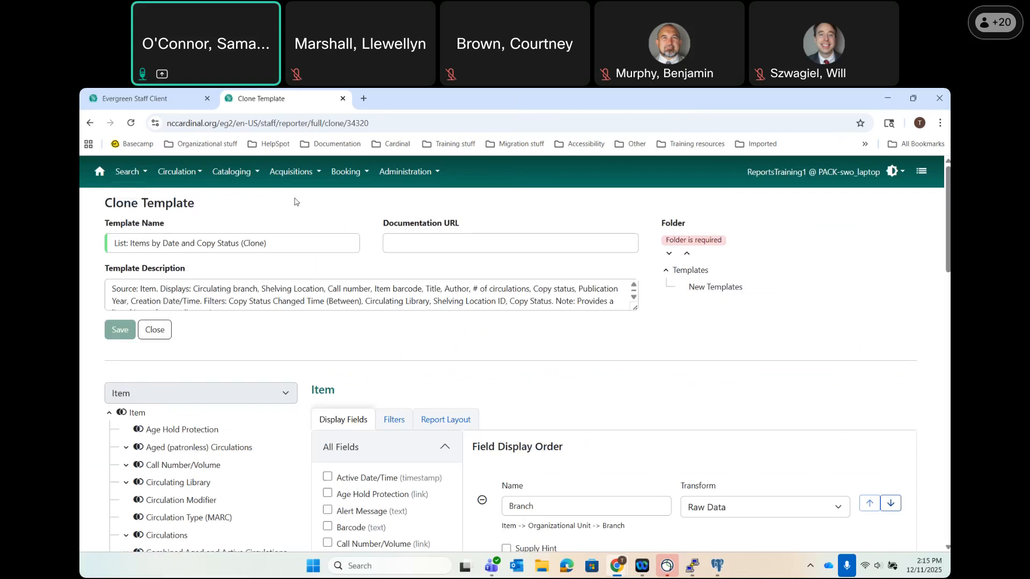
{"action": "left_click", "coordinate": [711, 288]}
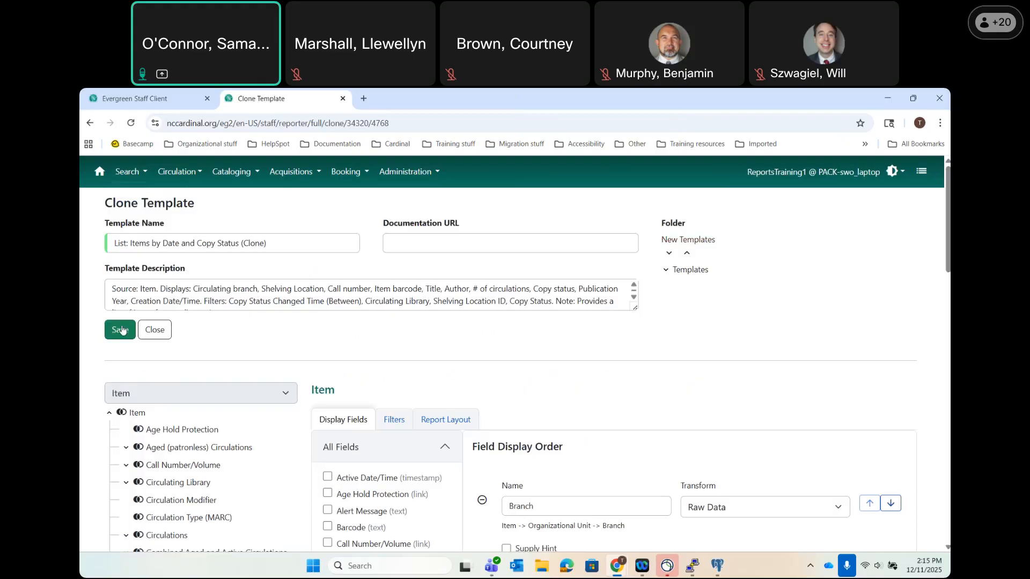
{"action": "left_click", "coordinate": [113, 332]}
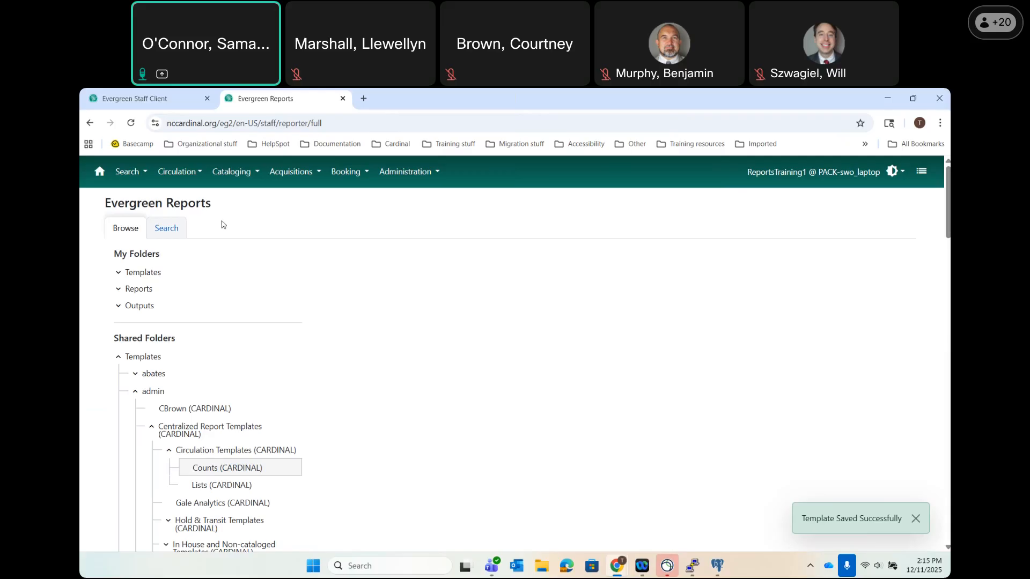
Check My Folders > New Templates for both cloned templates, then start a blank browser tab.
{"action": "left_click", "coordinate": [119, 272]}
{"action": "left_click", "coordinate": [166, 293]}
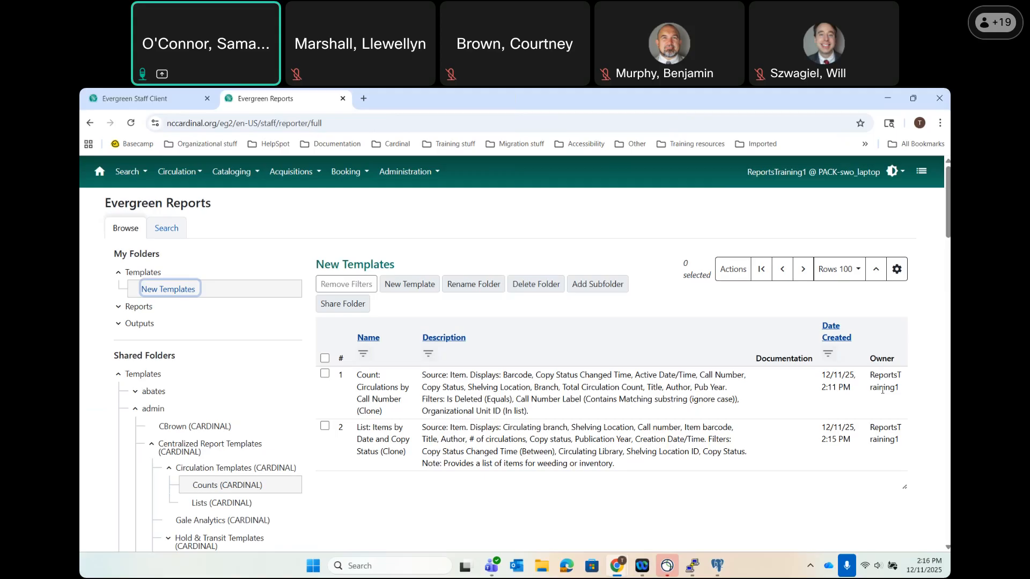
{"action": "left_click", "coordinate": [538, 338]}
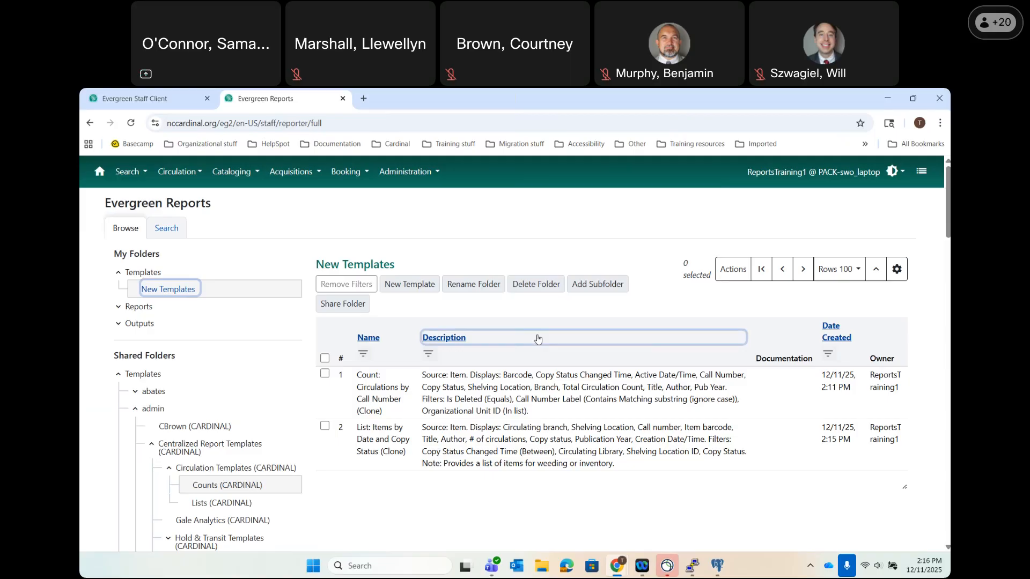
{"action": "left_click", "coordinate": [365, 100]}
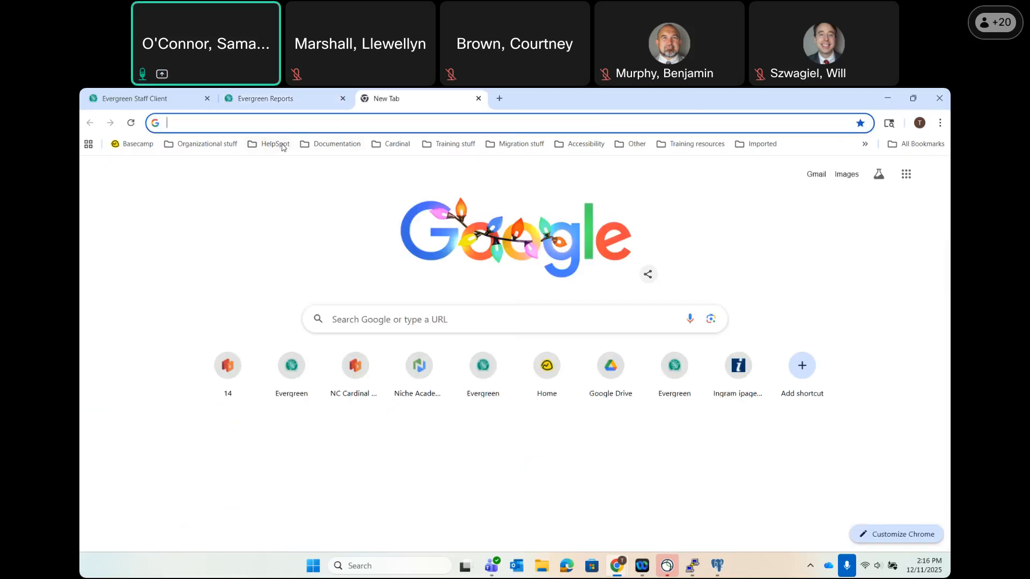
Go to the NC Cardinal support site's Reports in Evergreen book and open Appendix F: Shared Reports.
{"action": "left_click", "coordinate": [275, 143]}
{"action": "left_click", "coordinate": [283, 167]}
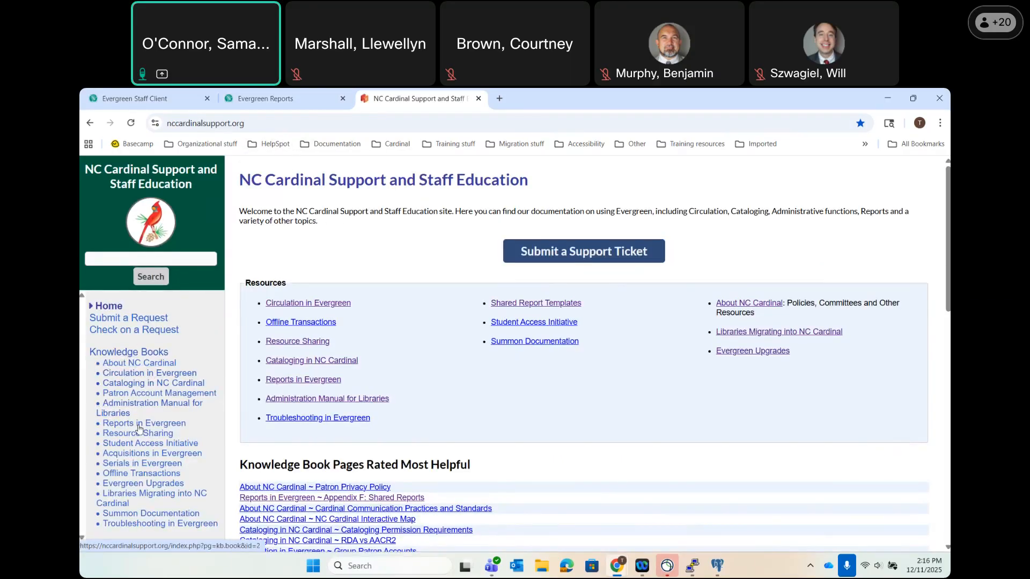
{"action": "left_click", "coordinate": [139, 427]}
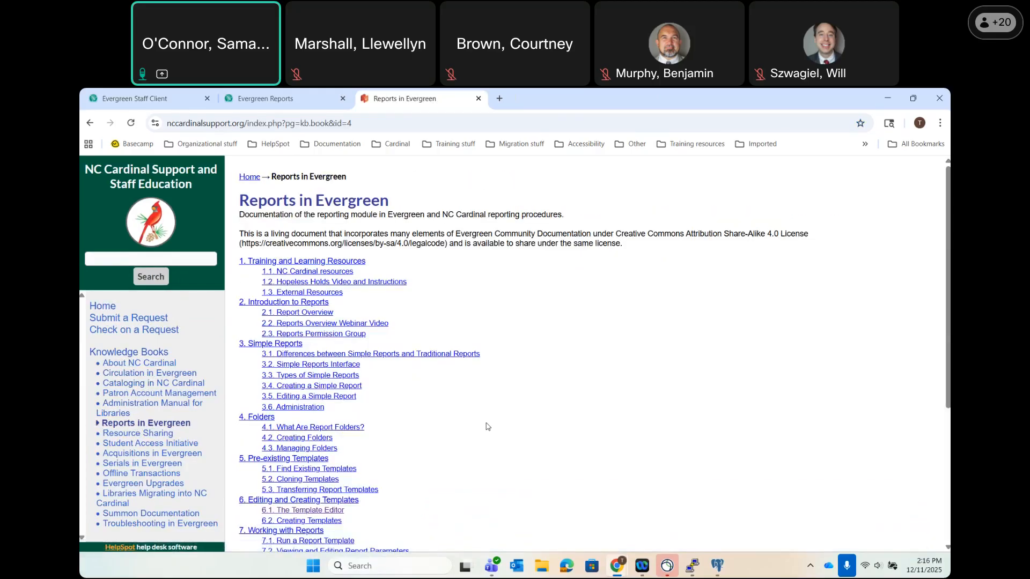
{"action": "scroll", "coordinate": [487, 426], "scroll_direction": "down", "scroll_amount": 3}
{"action": "scroll", "coordinate": [486, 427], "scroll_direction": "down", "scroll_amount": 3}
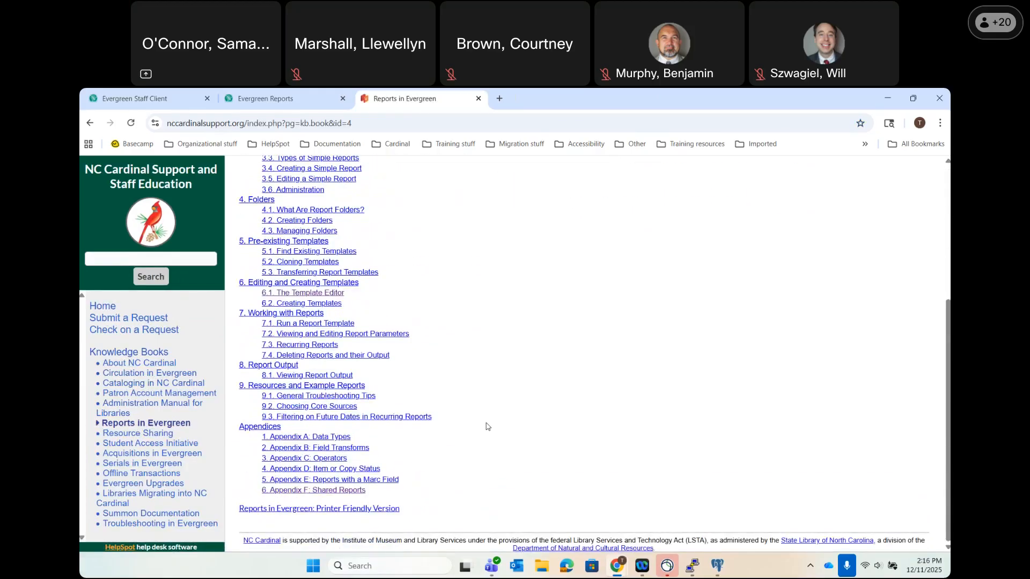
{"action": "left_click", "coordinate": [321, 492]}
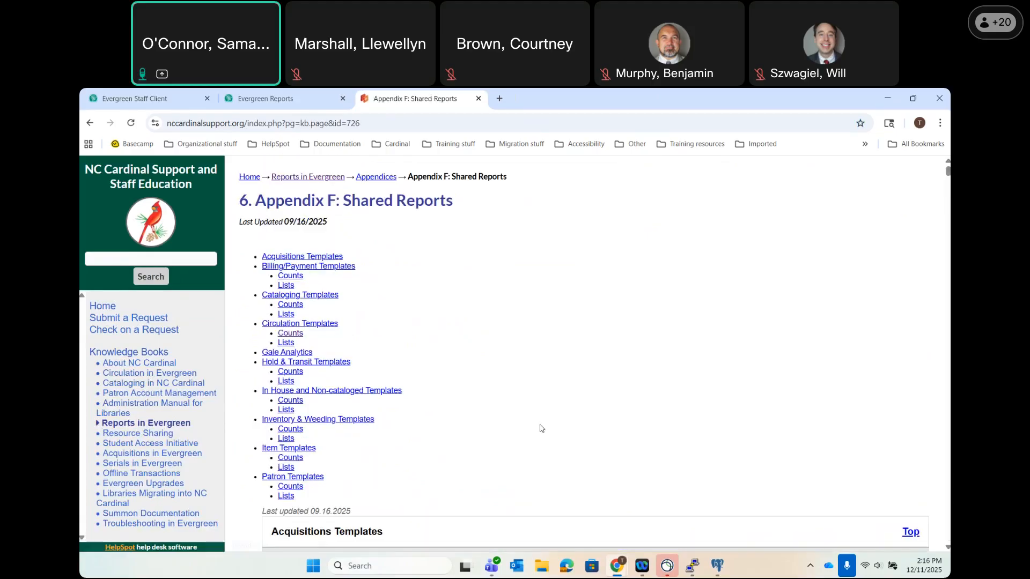
{"action": "scroll", "coordinate": [541, 428], "scroll_direction": "down", "scroll_amount": 5}
{"action": "scroll", "coordinate": [541, 427], "scroll_direction": "down", "scroll_amount": 2}
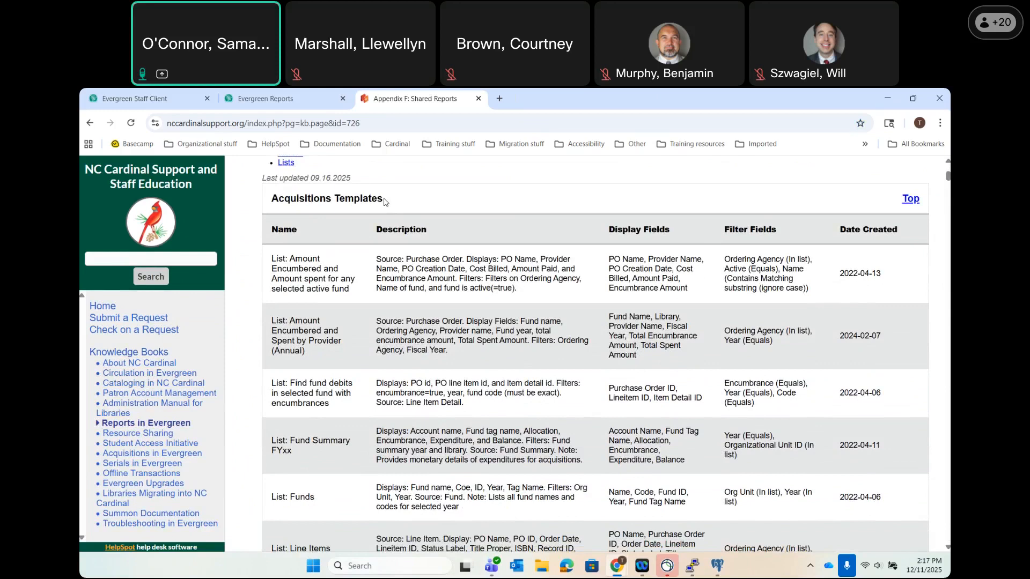
Highlight the full name of the first Acquisitions template listed.
{"action": "left_click_drag", "start_coordinate": [351, 291], "coordinate": [273, 258]}
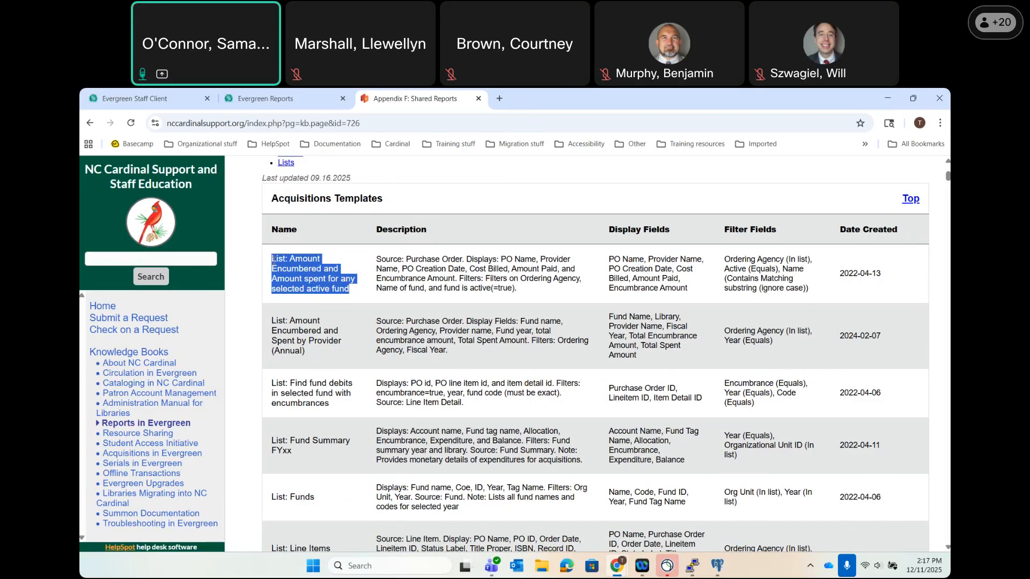
{"action": "left_click", "coordinate": [399, 204]}
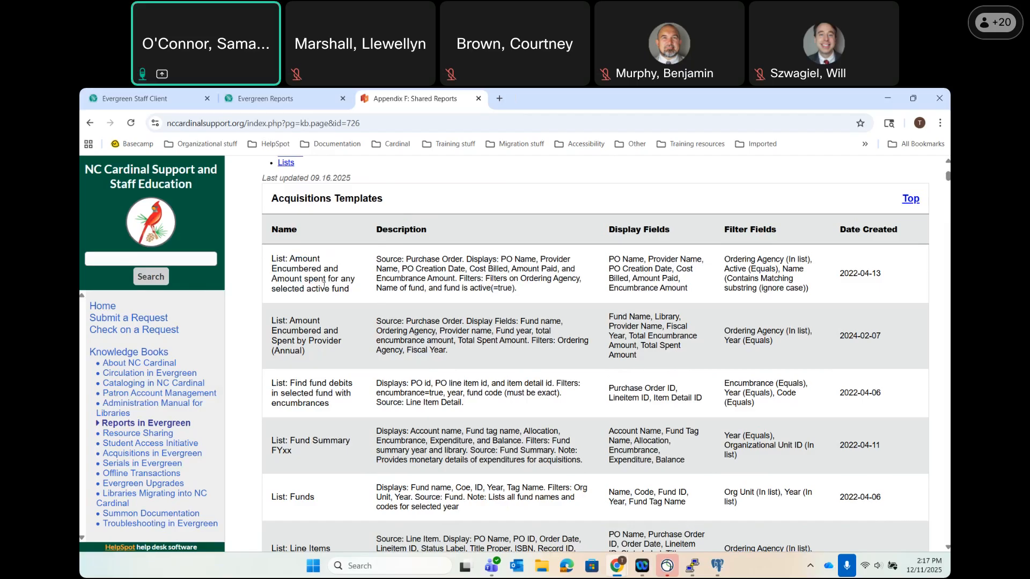
{"action": "left_click_drag", "start_coordinate": [350, 292], "coordinate": [268, 254]}
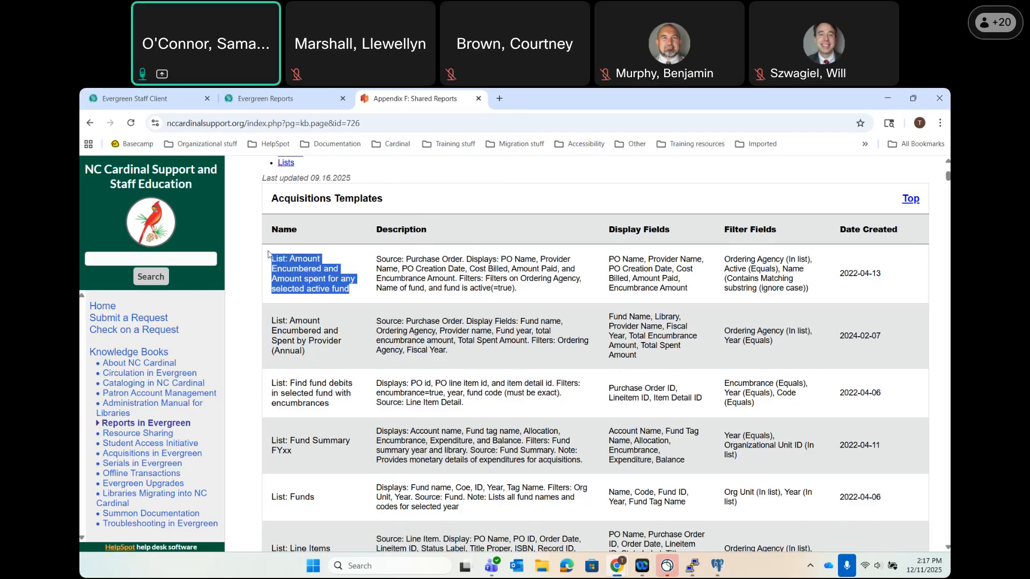
Back in Evergreen Reports, search templates for the pasted name and select List: Amount Encumbered and Amount spent.
{"action": "left_click", "coordinate": [265, 98]}
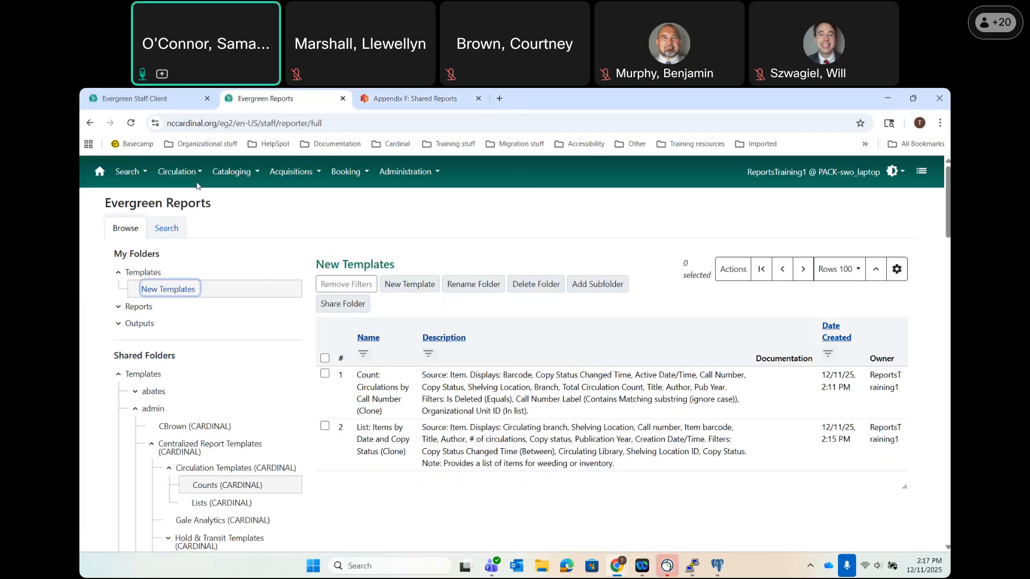
{"action": "left_click", "coordinate": [176, 231]}
{"action": "left_click", "coordinate": [180, 276]}
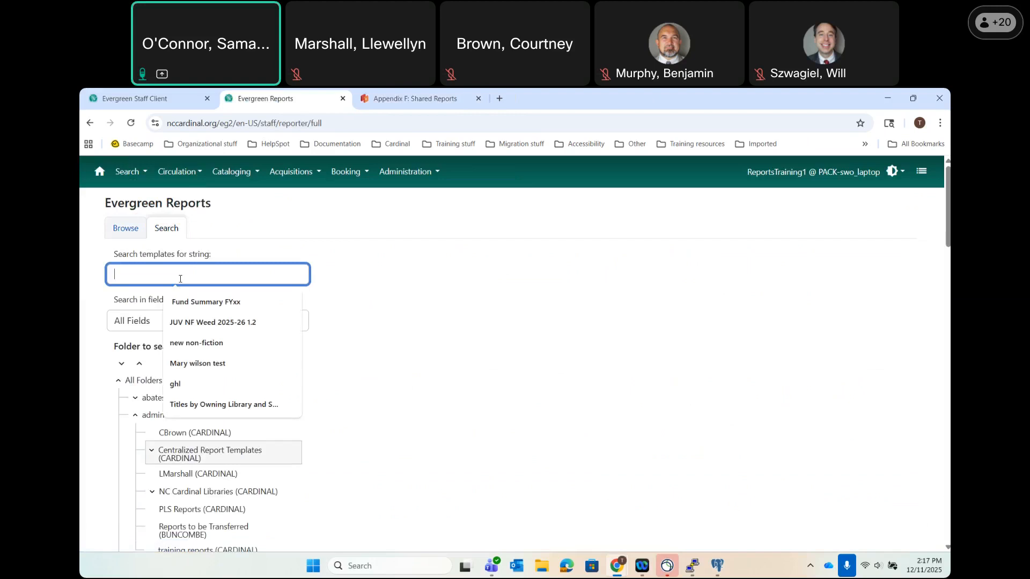
{"action": "key", "text": "ctrl+v"}
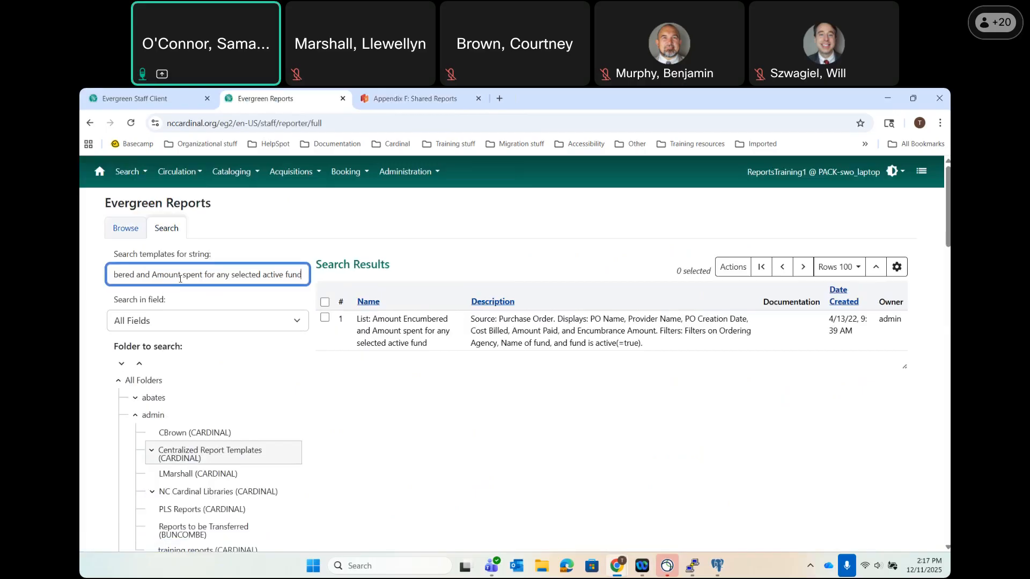
{"action": "left_click", "coordinate": [325, 318]}
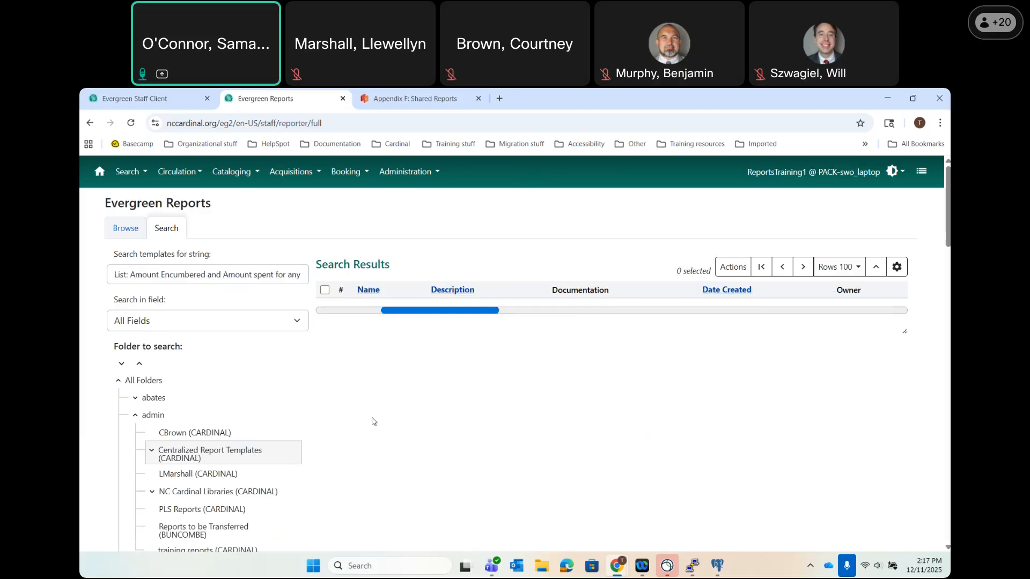
{"action": "left_click", "coordinate": [325, 318]}
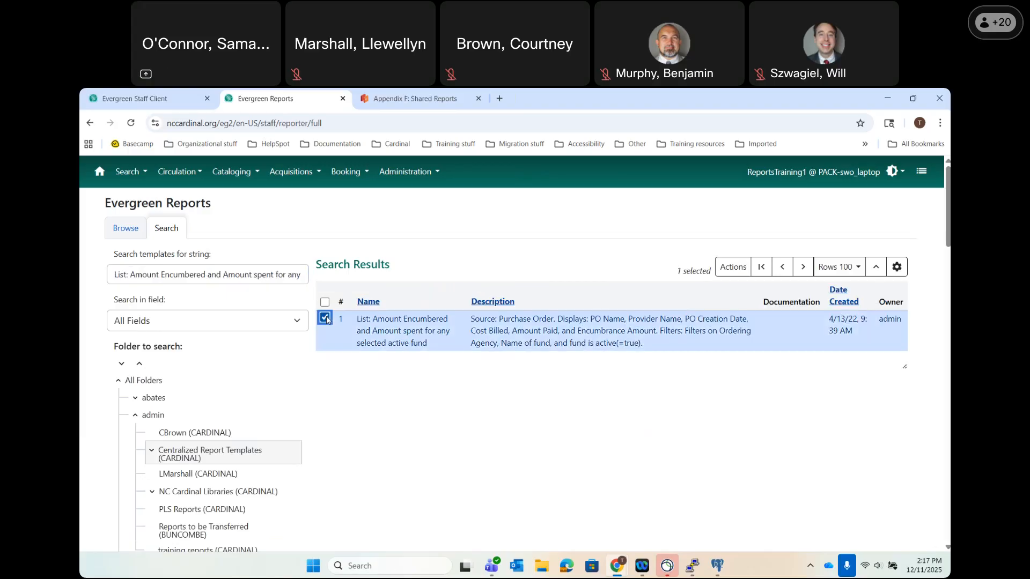
Clone that template with New Templates as the destination folder.
{"action": "right_click", "coordinate": [408, 343]}
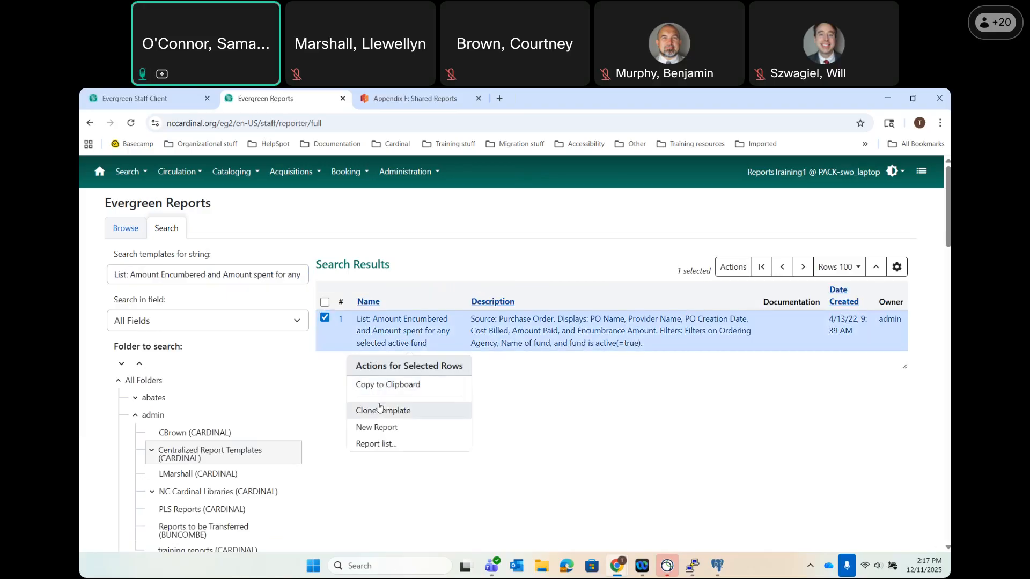
{"action": "left_click", "coordinate": [379, 409]}
{"action": "left_click", "coordinate": [725, 297]}
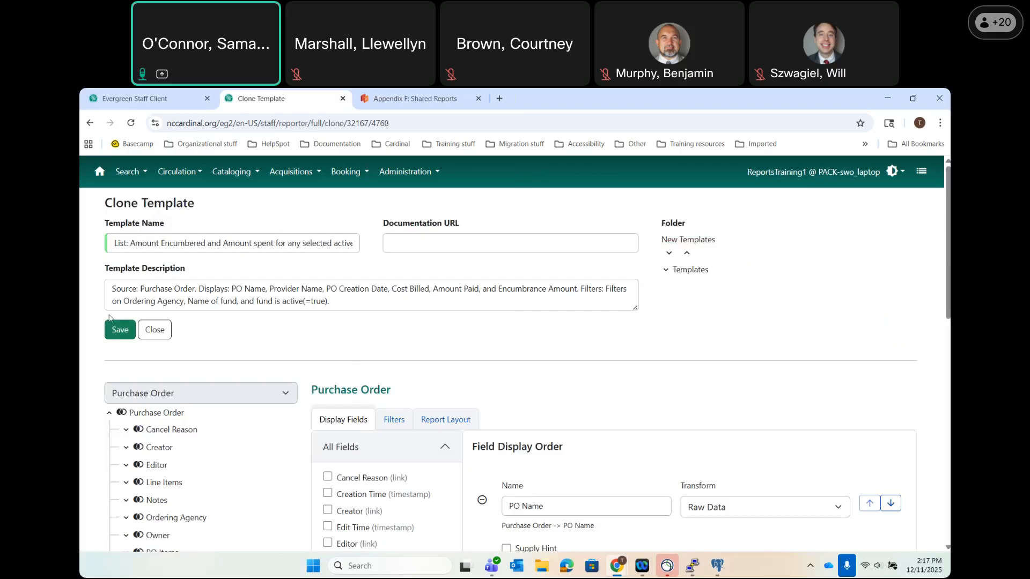
Save the List: Amount Encumbered and Amount spent clone into New Templates.
{"action": "left_click", "coordinate": [116, 330]}
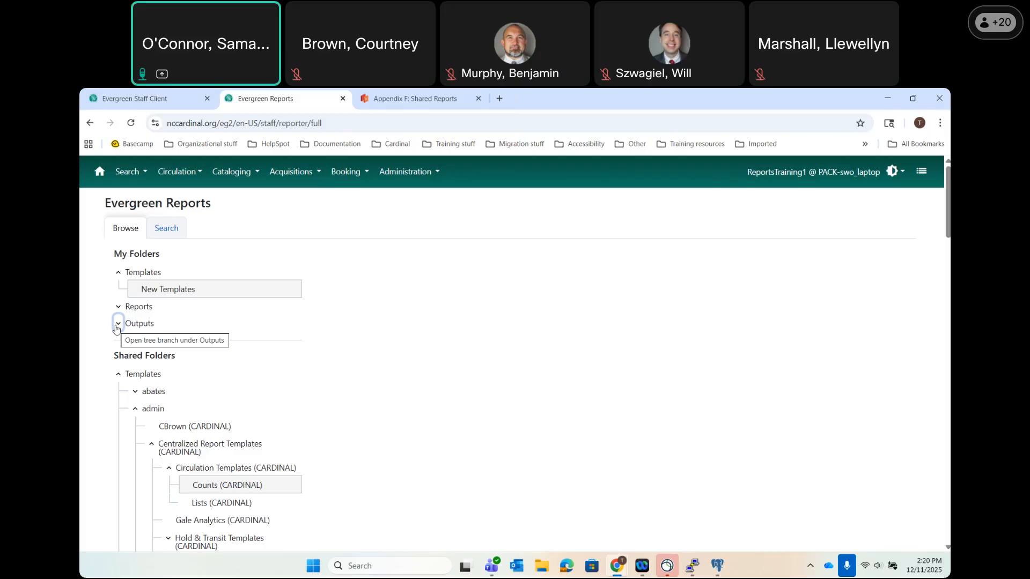
Browse to New Templates and start a new report from List: Items by Date and Copy Status (Clone).
{"action": "left_click", "coordinate": [118, 324]}
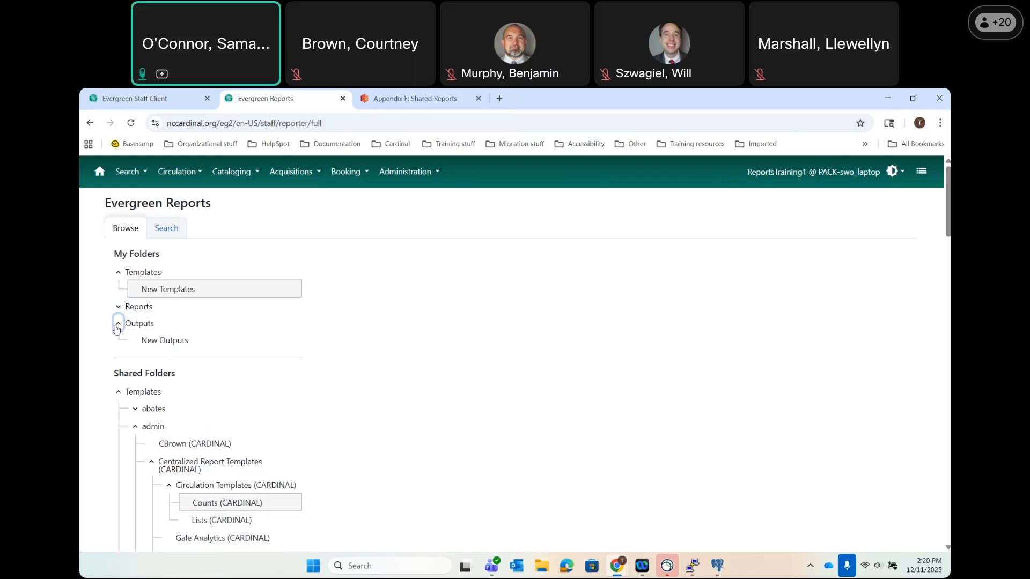
{"action": "left_click", "coordinate": [118, 393]}
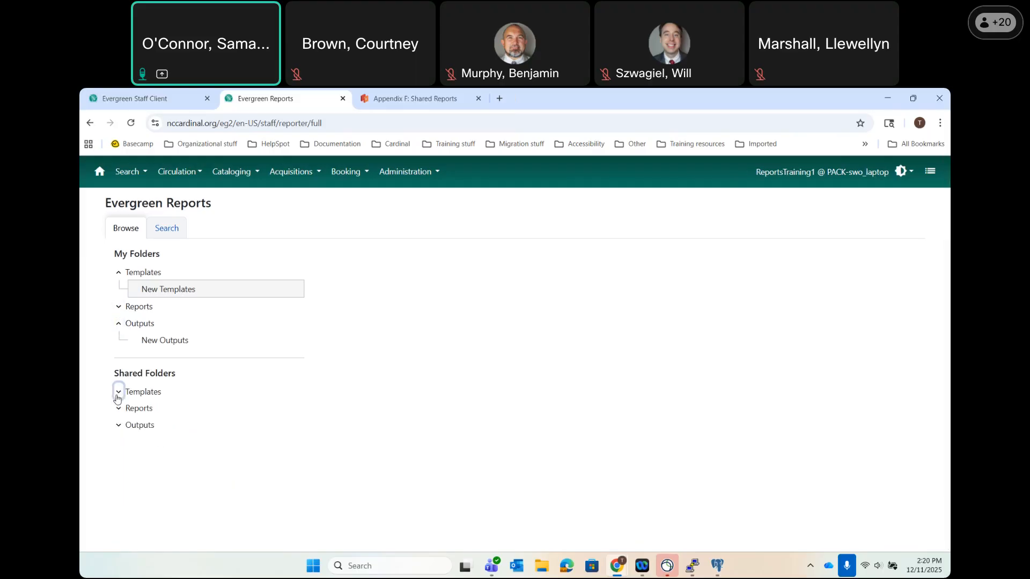
{"action": "left_click", "coordinate": [119, 324]}
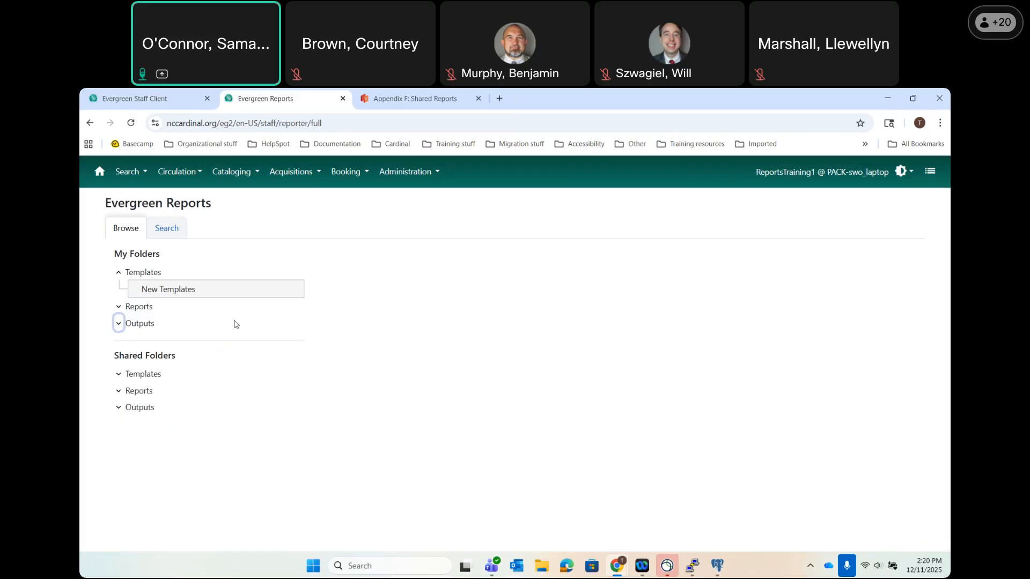
{"action": "left_click", "coordinate": [176, 290]}
{"action": "scroll", "coordinate": [485, 379], "scroll_direction": "down", "scroll_amount": 1}
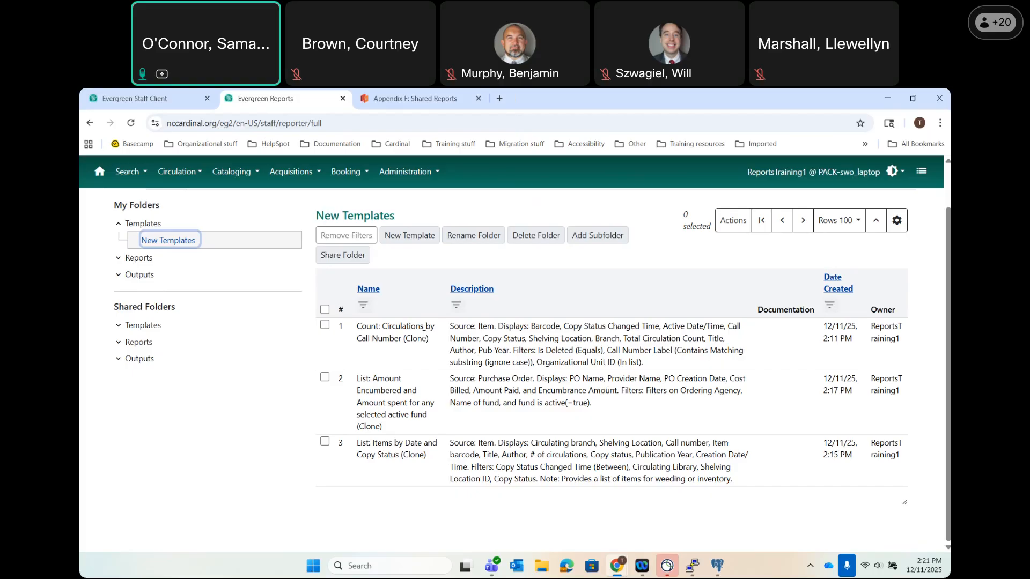
{"action": "left_click", "coordinate": [389, 454]}
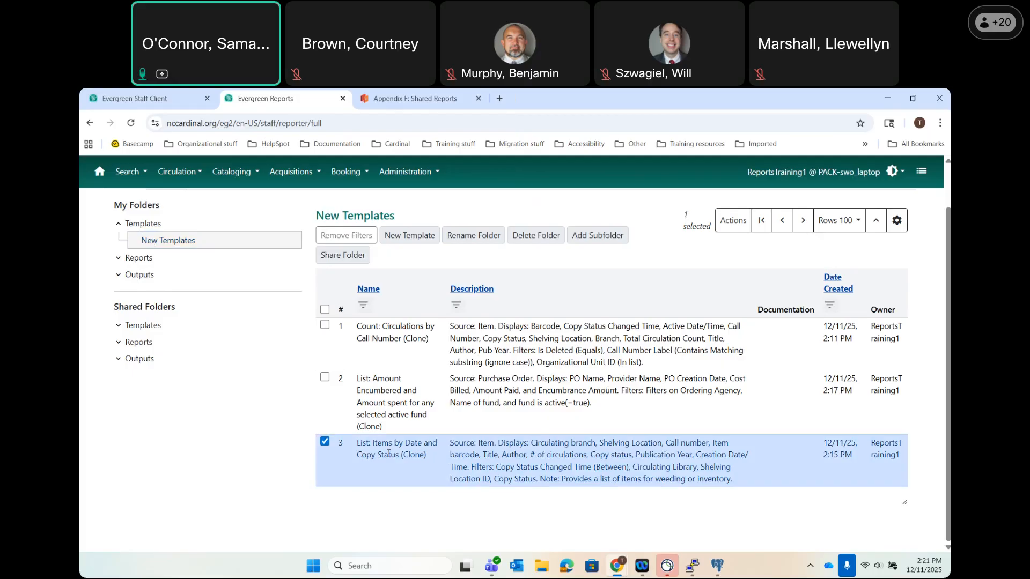
{"action": "double_click", "coordinate": [389, 454]}
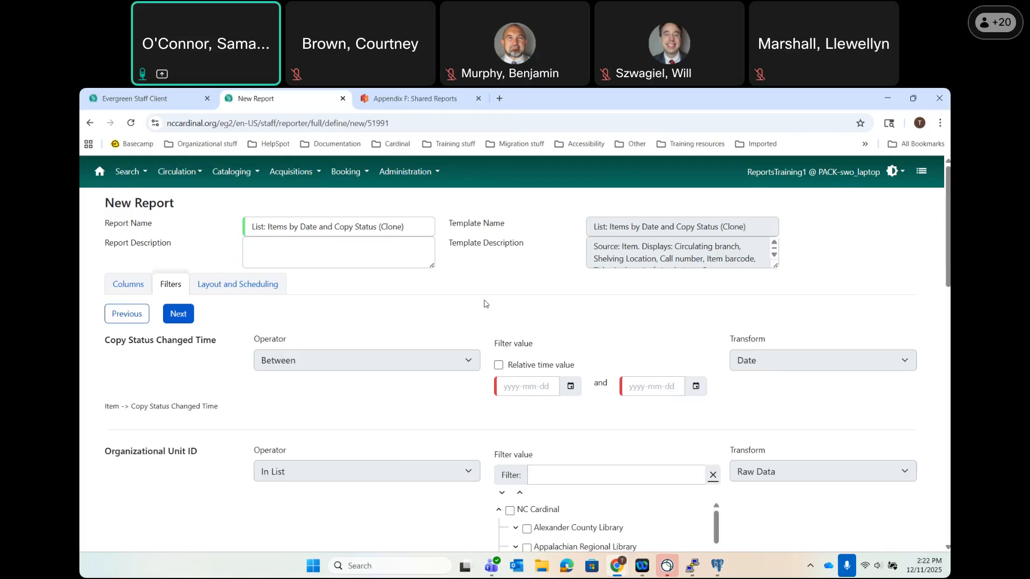
{"action": "scroll", "coordinate": [484, 304], "scroll_direction": "down", "scroll_amount": 6}
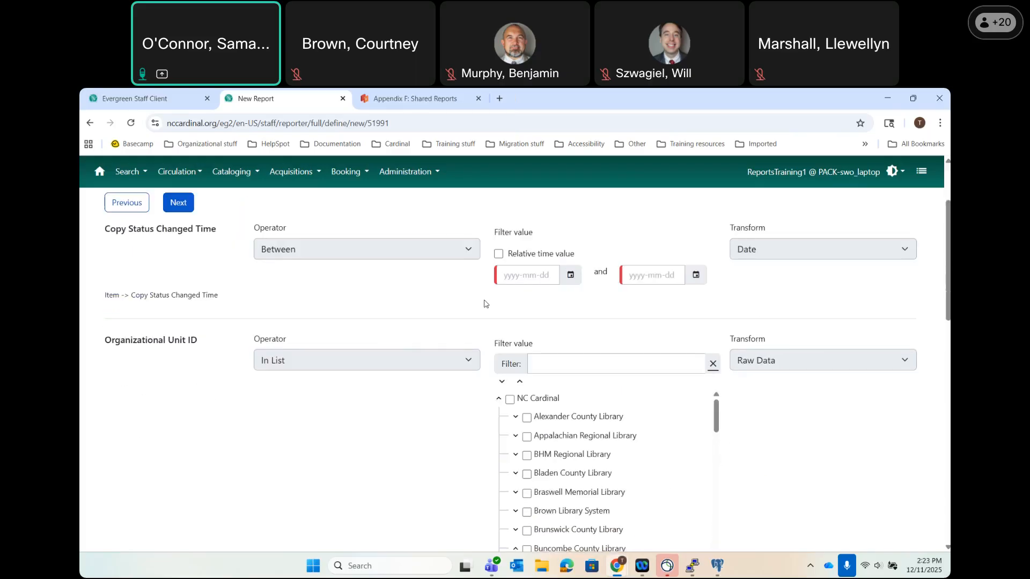
{"action": "scroll", "coordinate": [484, 303], "scroll_direction": "down", "scroll_amount": 8}
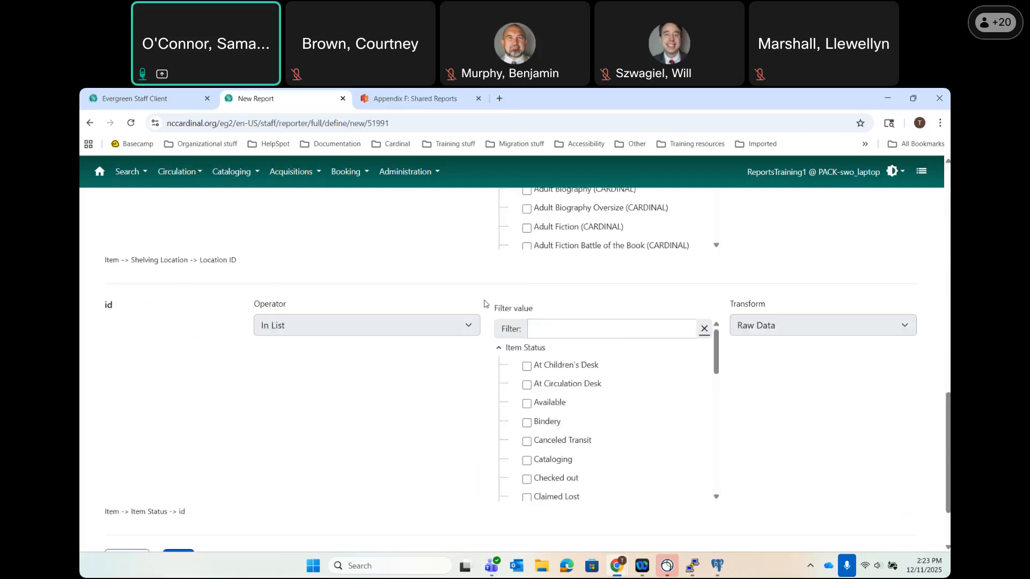
{"action": "scroll", "coordinate": [485, 304], "scroll_direction": "up", "scroll_amount": 15}
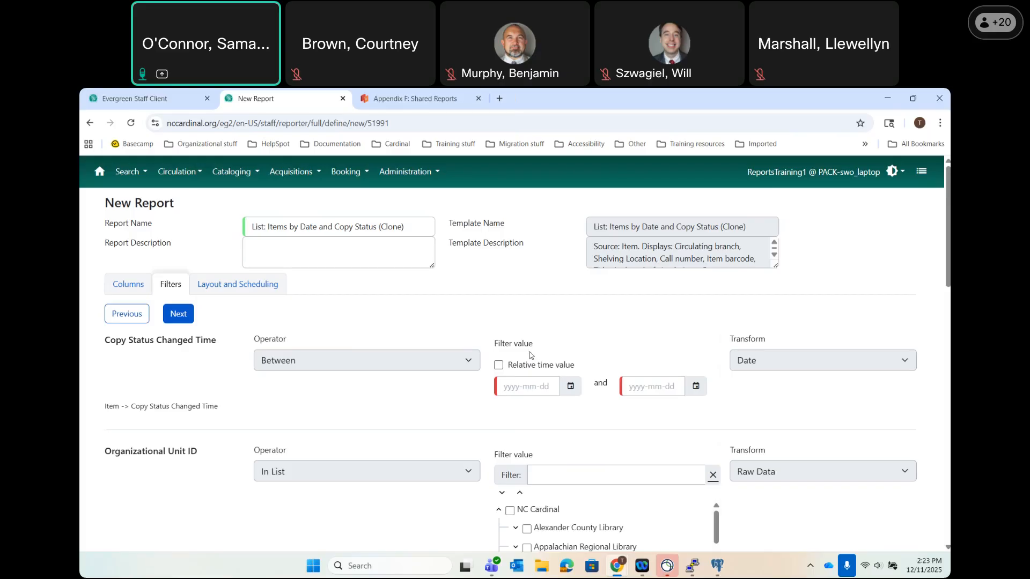
Pick 2025-01-01 as the start date and 2025-12-11 as the end date from the calendars.
{"action": "left_click", "coordinate": [570, 387]}
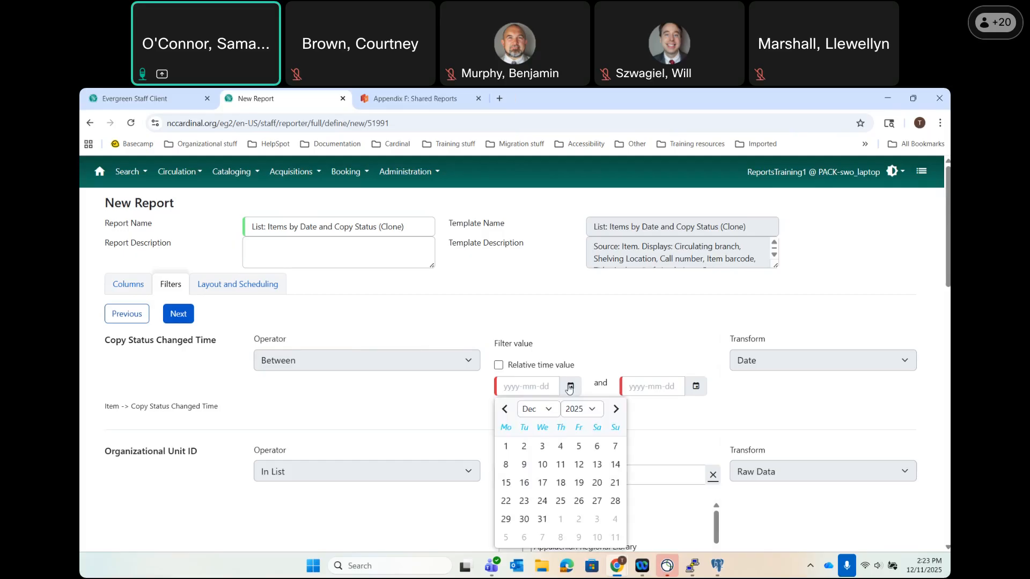
{"action": "left_click", "coordinate": [543, 416]}
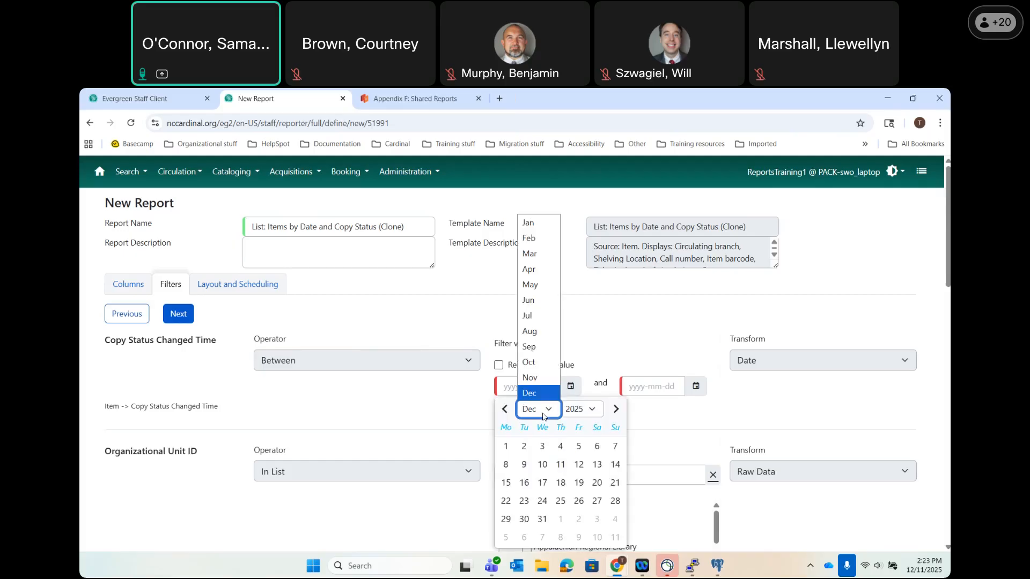
{"action": "left_click", "coordinate": [548, 226]}
{"action": "left_click", "coordinate": [539, 450]}
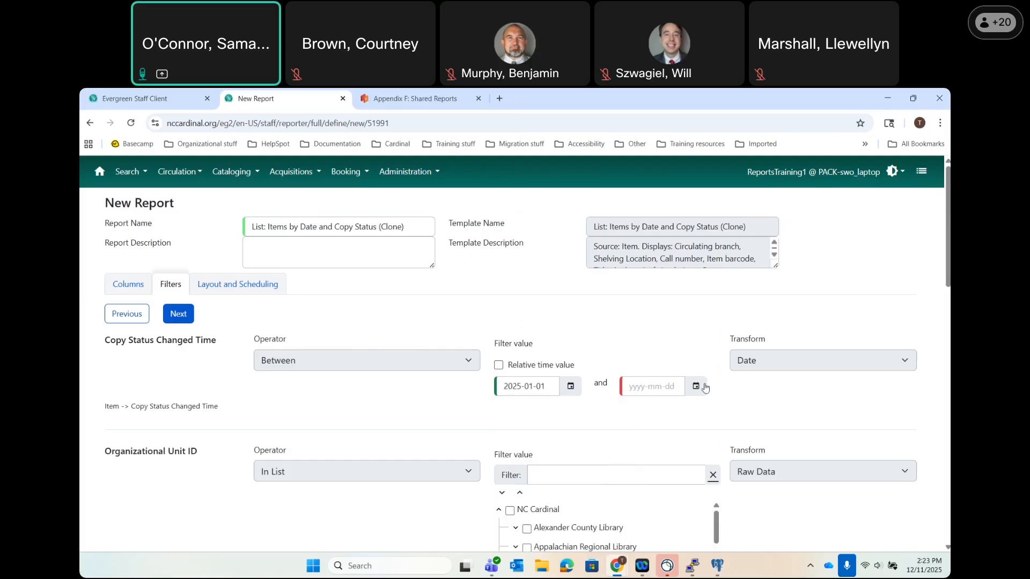
{"action": "left_click", "coordinate": [696, 386]}
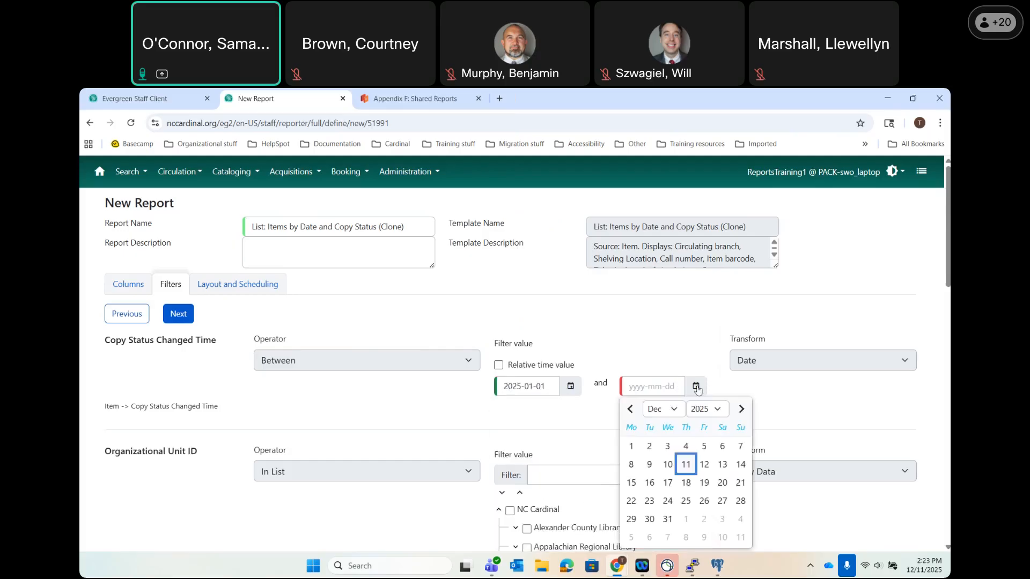
{"action": "left_click", "coordinate": [685, 463]}
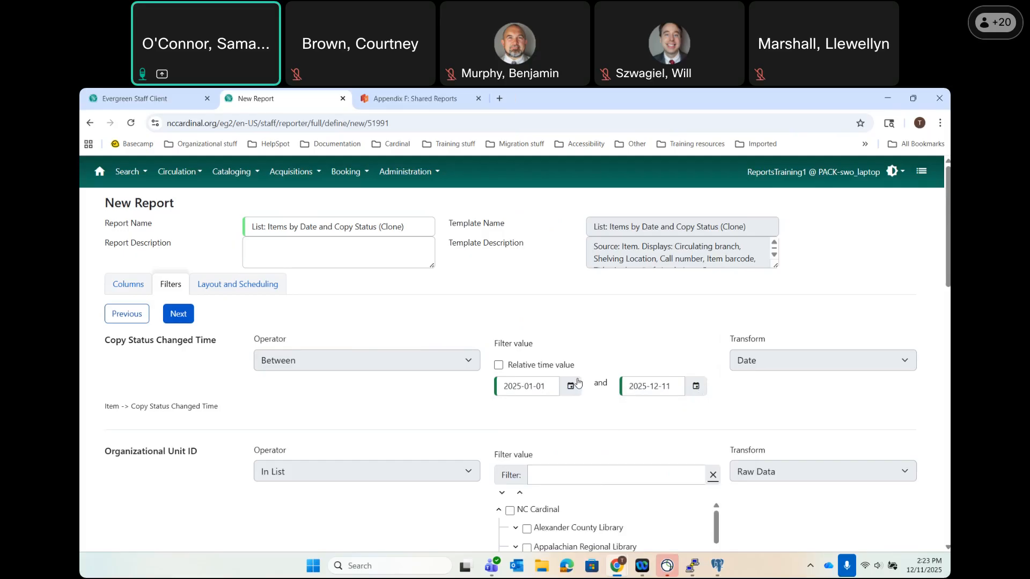
Turn Relative time value back off and re-pick fixed dates 2025-01-01 through 2025-12-11.
{"action": "left_click", "coordinate": [498, 365]}
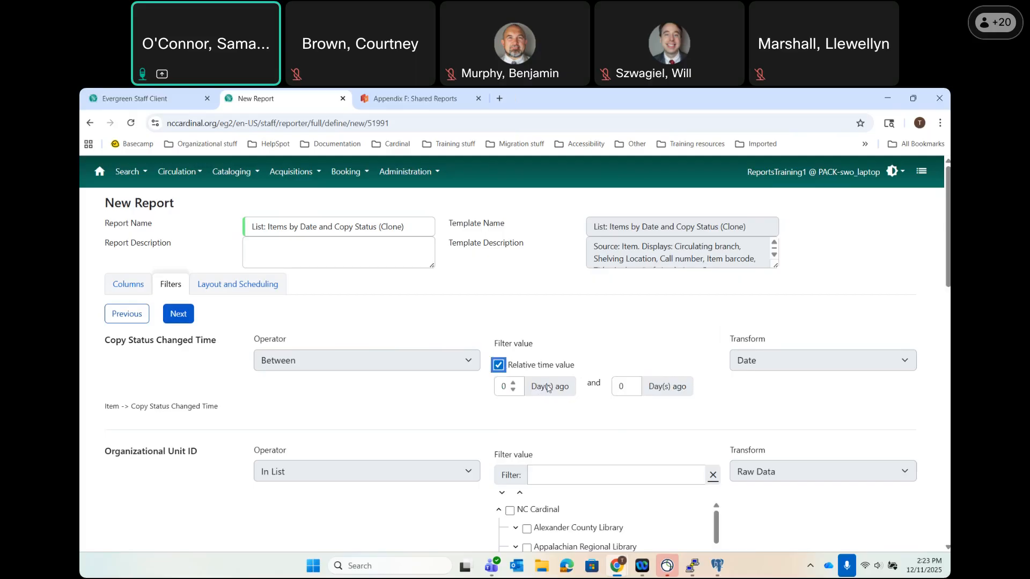
{"action": "left_click", "coordinate": [498, 365]}
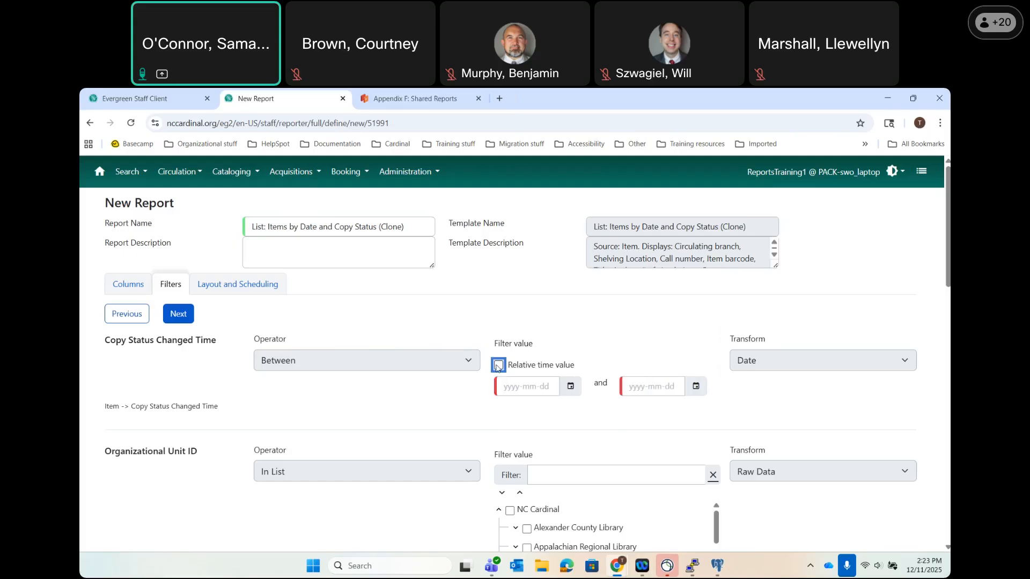
{"action": "left_click", "coordinate": [571, 387]}
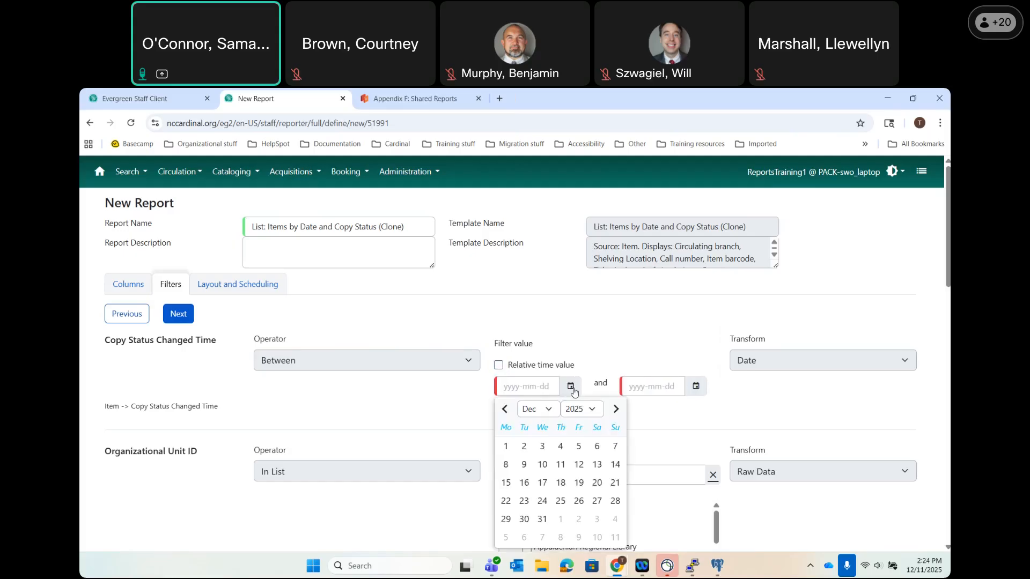
{"action": "left_click", "coordinate": [549, 407]}
{"action": "left_click", "coordinate": [541, 225]}
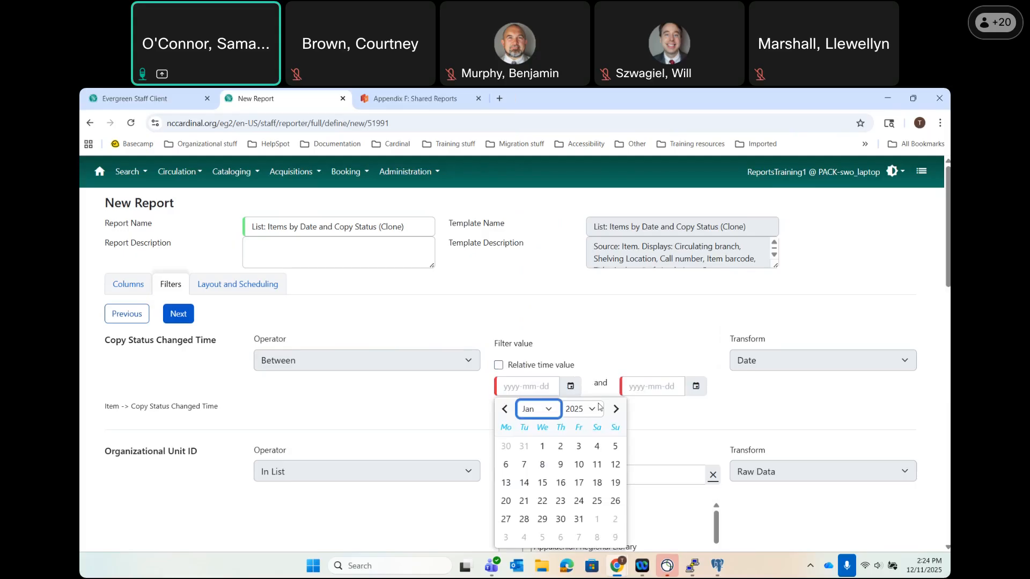
{"action": "left_click", "coordinate": [542, 447]}
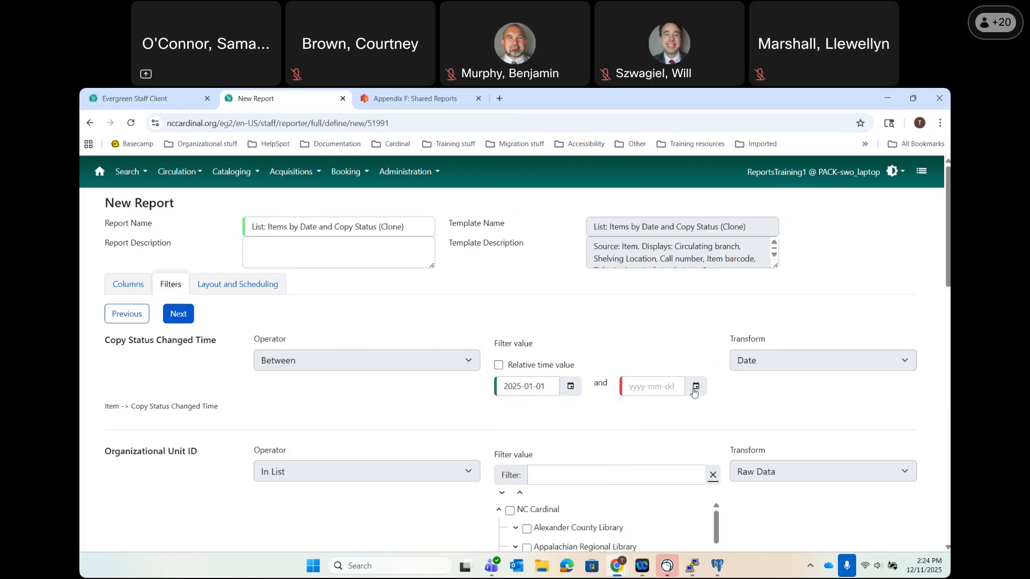
{"action": "left_click", "coordinate": [696, 386]}
{"action": "left_click", "coordinate": [685, 462]}
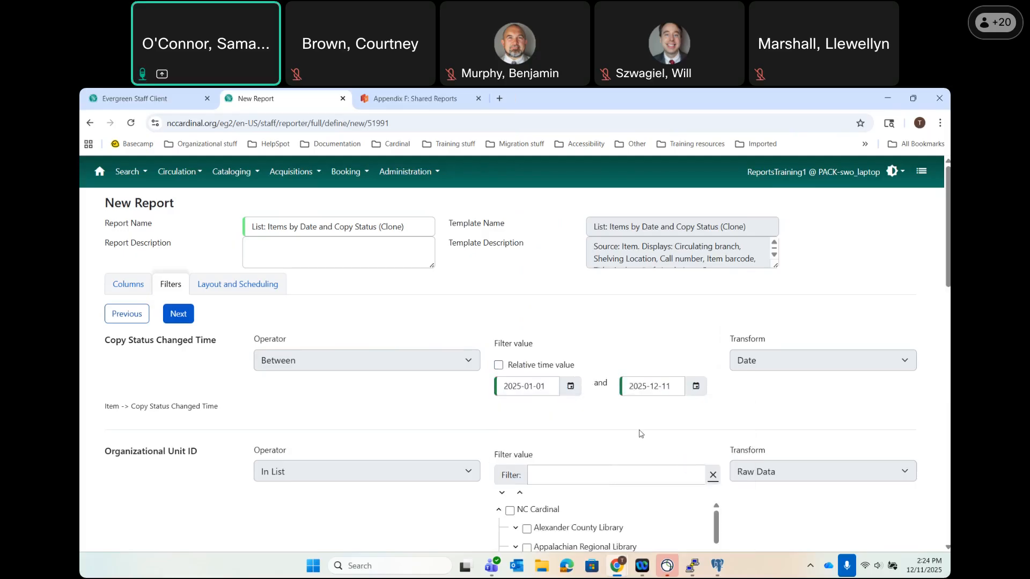
{"action": "scroll", "coordinate": [640, 433], "scroll_direction": "down", "scroll_amount": 1}
Expand Alexander County Library in the Organizational Unit ID list, leaving the whole county unticked.
{"action": "scroll", "coordinate": [639, 434], "scroll_direction": "down", "scroll_amount": 2}
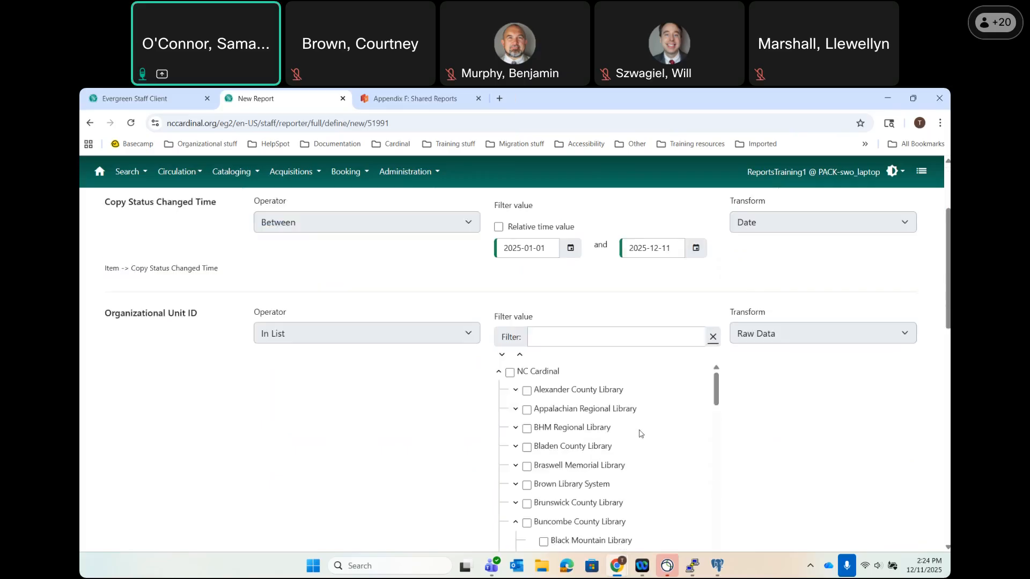
{"action": "left_click_drag", "start_coordinate": [208, 288], "coordinate": [99, 287]}
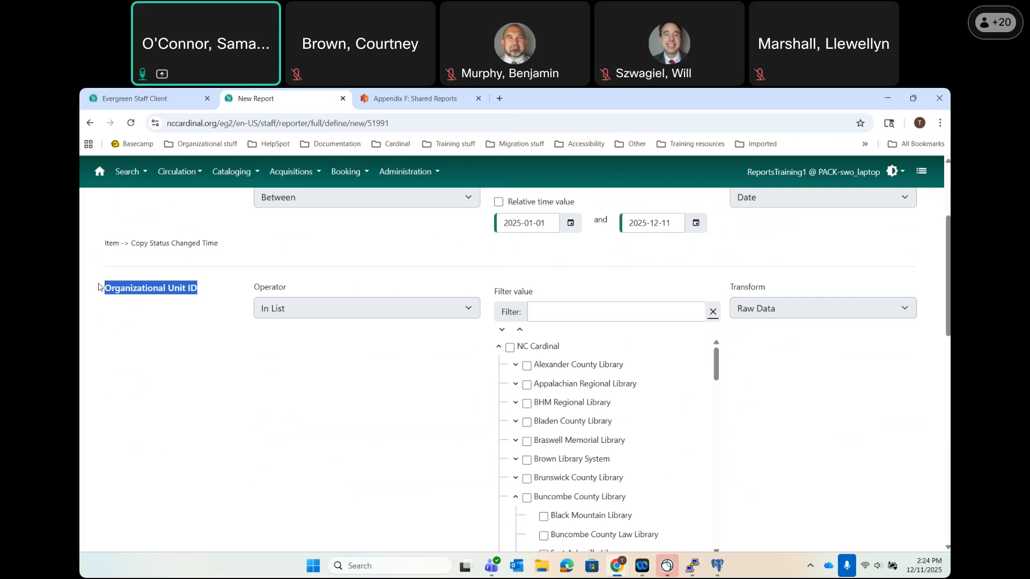
{"action": "left_click", "coordinate": [526, 367]}
{"action": "left_click", "coordinate": [515, 366]}
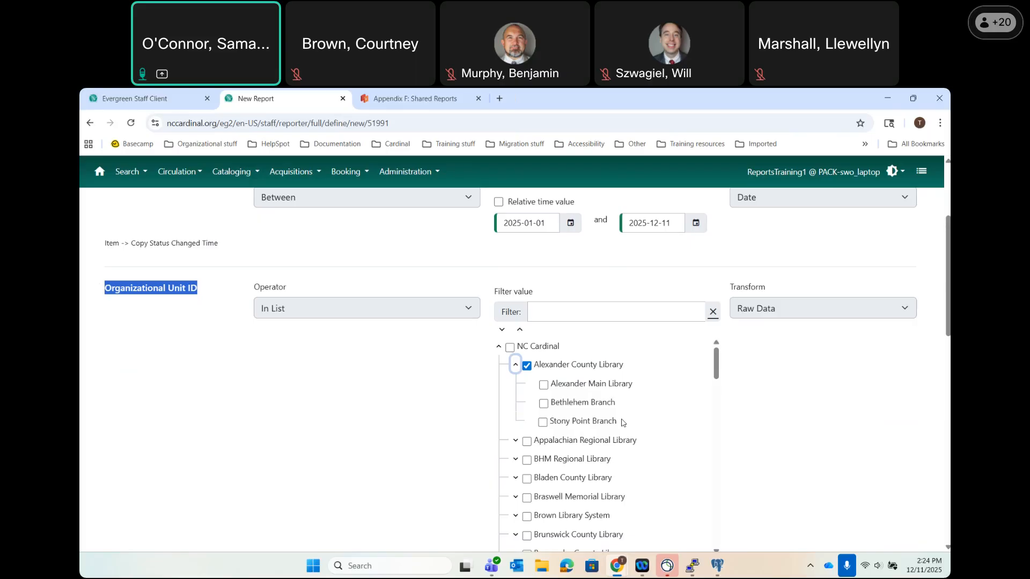
{"action": "left_click", "coordinate": [526, 367]}
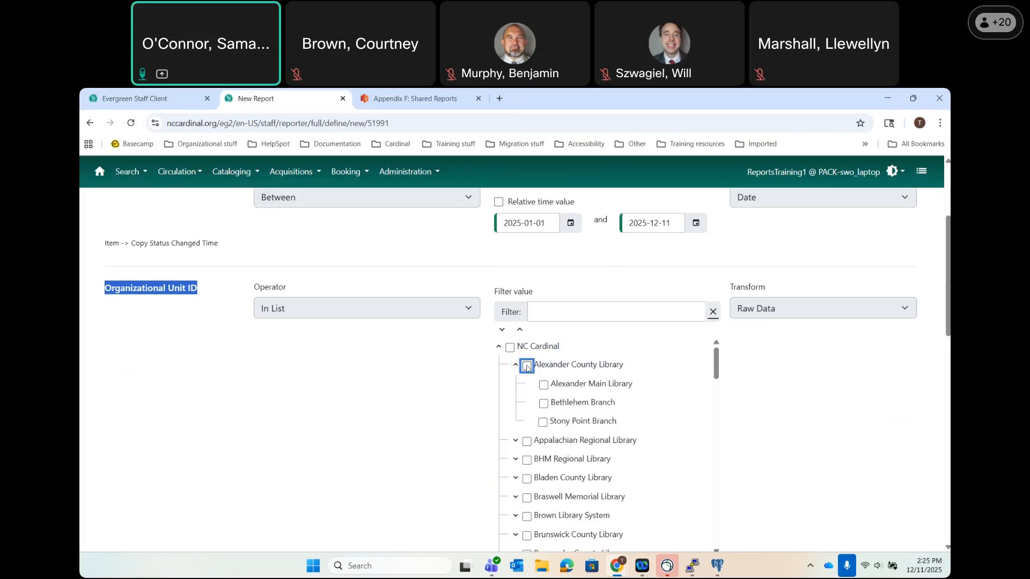
Tick Alexander Main Library, Bethlehem Branch and Stony Point Branch.
{"action": "left_click", "coordinate": [544, 385]}
{"action": "left_click", "coordinate": [543, 404]}
{"action": "left_click", "coordinate": [544, 422]}
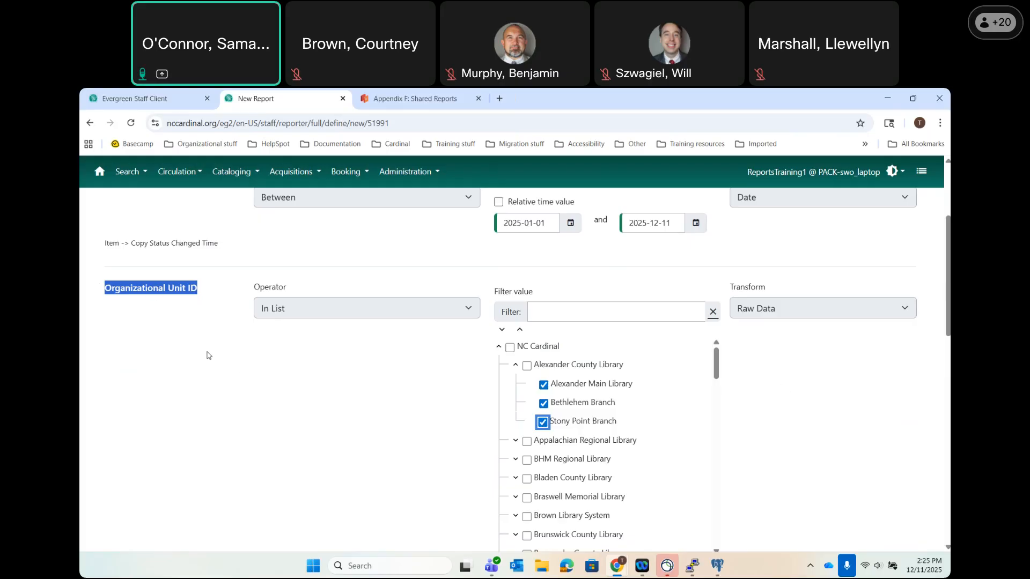
{"action": "scroll", "coordinate": [253, 411], "scroll_direction": "down", "scroll_amount": 6}
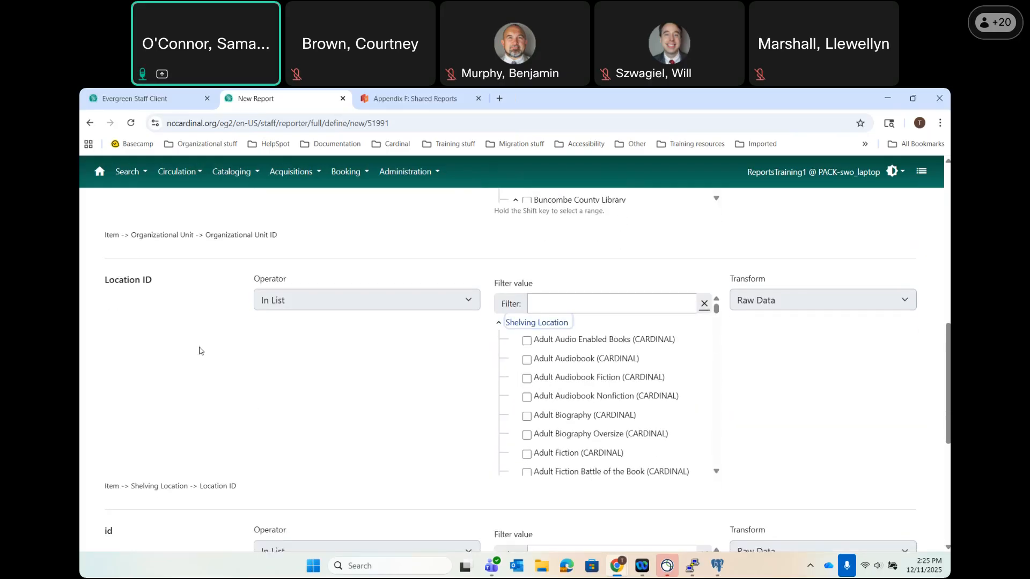
Point out the Location ID filter's Shelving Location source, briefly ticking and unticking two Adult audio locations.
{"action": "left_click_drag", "start_coordinate": [151, 284], "coordinate": [97, 279]}
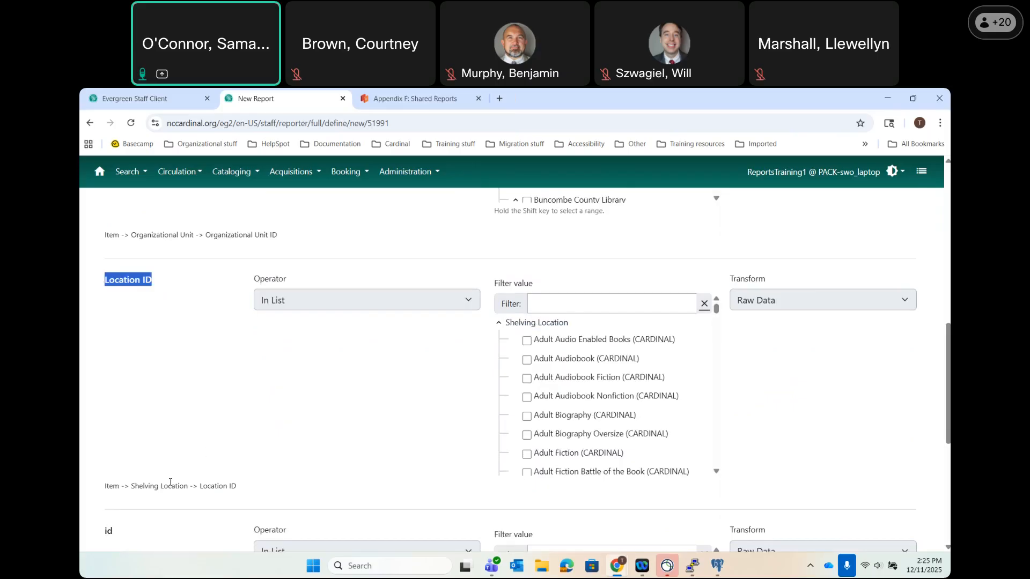
{"action": "left_click_drag", "start_coordinate": [131, 486], "coordinate": [190, 494]}
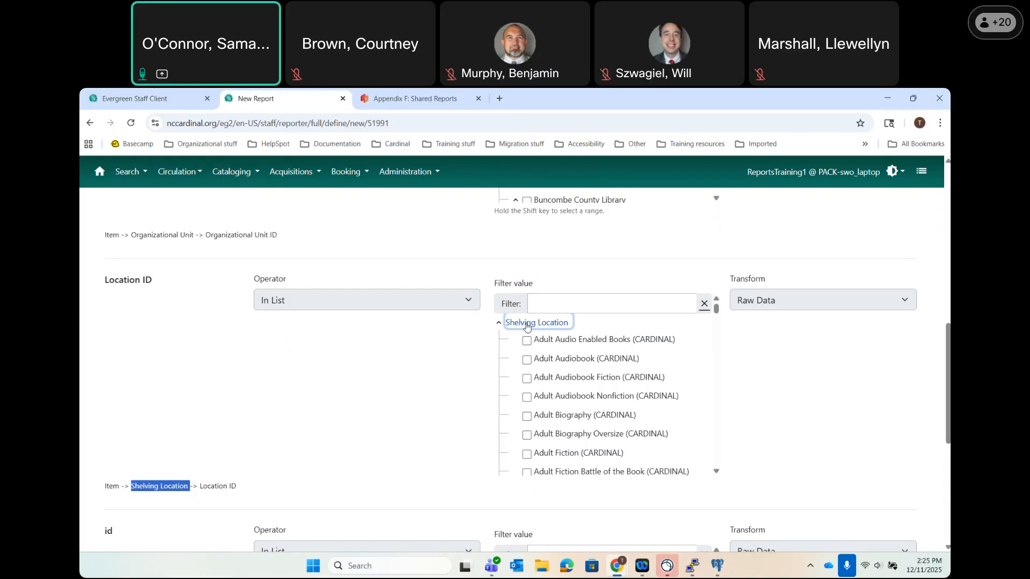
{"action": "left_click_drag", "start_coordinate": [156, 284], "coordinate": [96, 285]}
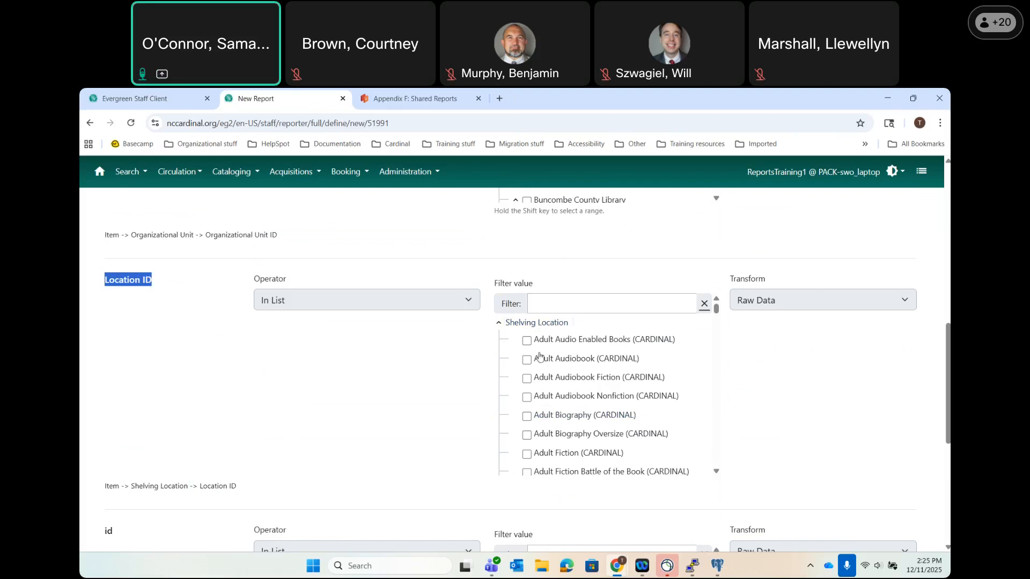
{"action": "left_click", "coordinate": [527, 342]}
{"action": "left_click", "coordinate": [526, 362]}
{"action": "left_click", "coordinate": [528, 361]}
{"action": "left_click", "coordinate": [526, 342]}
Narrow the shelving location list to entries matching 'juvenile'.
{"action": "left_click", "coordinate": [551, 308]}
{"action": "type", "text": "juvenile"}
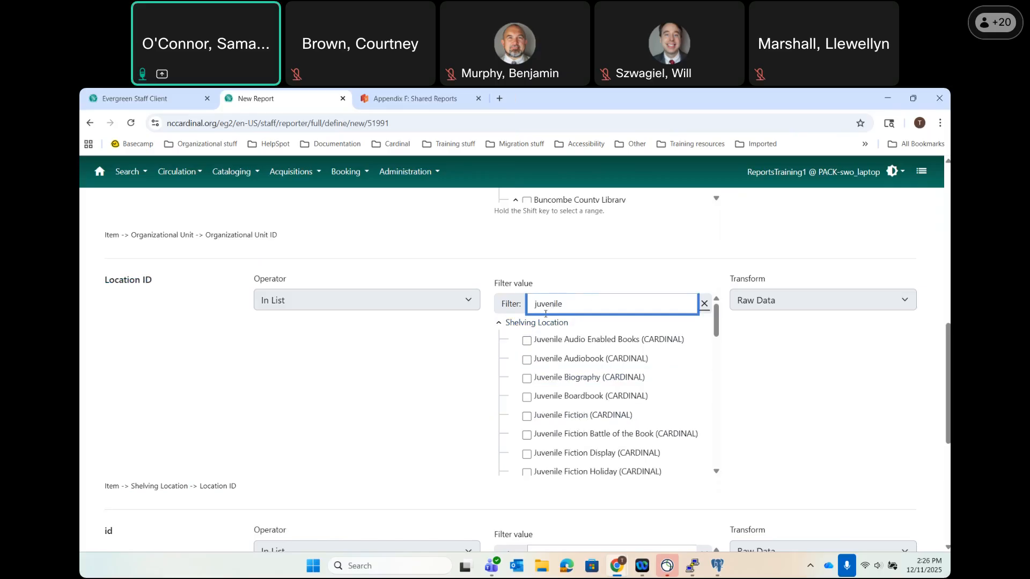
{"action": "scroll", "coordinate": [536, 386], "scroll_direction": "down", "scroll_amount": 5}
{"action": "scroll", "coordinate": [537, 387], "scroll_direction": "down", "scroll_amount": 10}
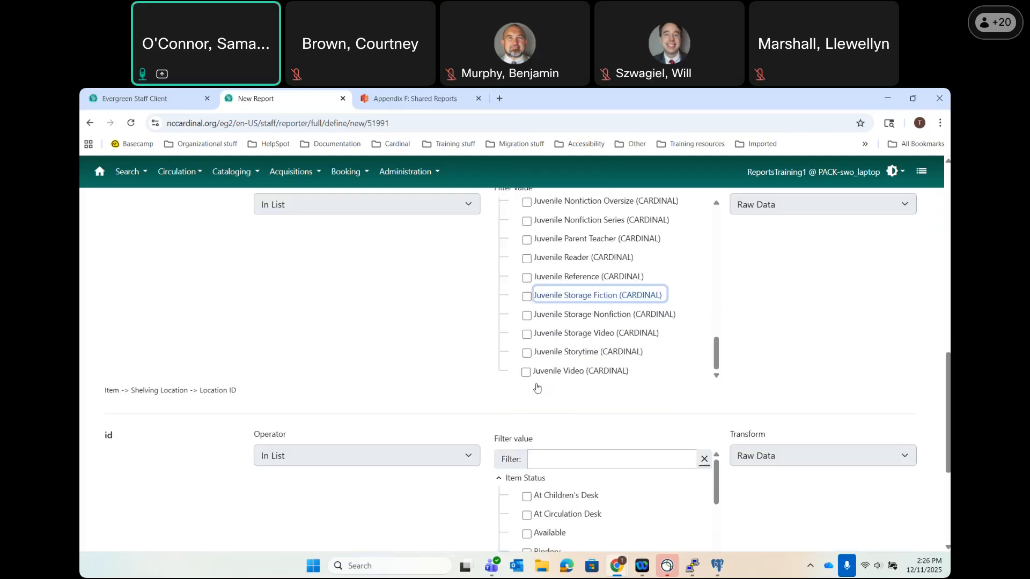
{"action": "scroll", "coordinate": [536, 387], "scroll_direction": "up", "scroll_amount": 5}
{"action": "scroll", "coordinate": [536, 388], "scroll_direction": "up", "scroll_amount": 5}
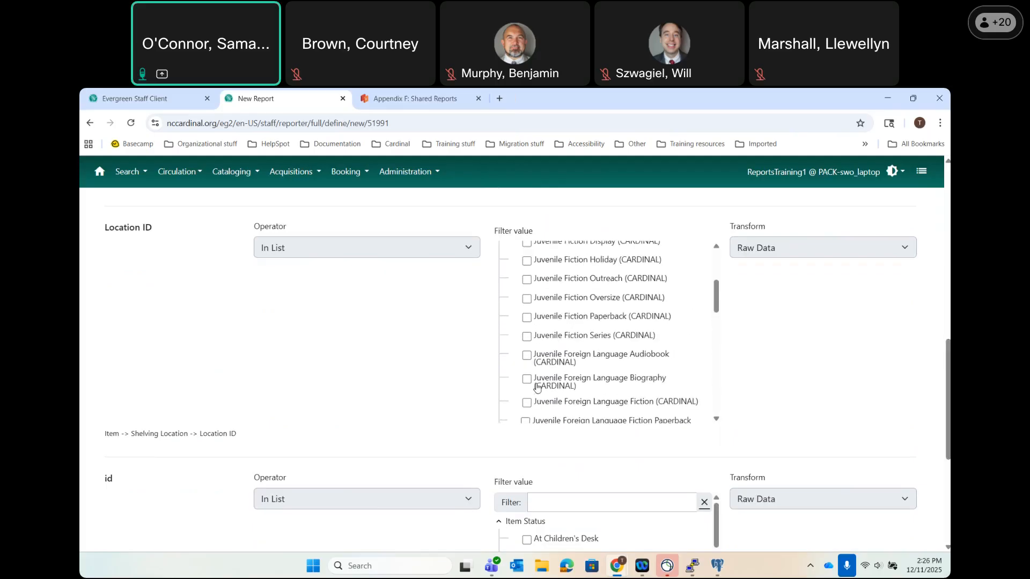
{"action": "scroll", "coordinate": [539, 376], "scroll_direction": "up", "scroll_amount": 4}
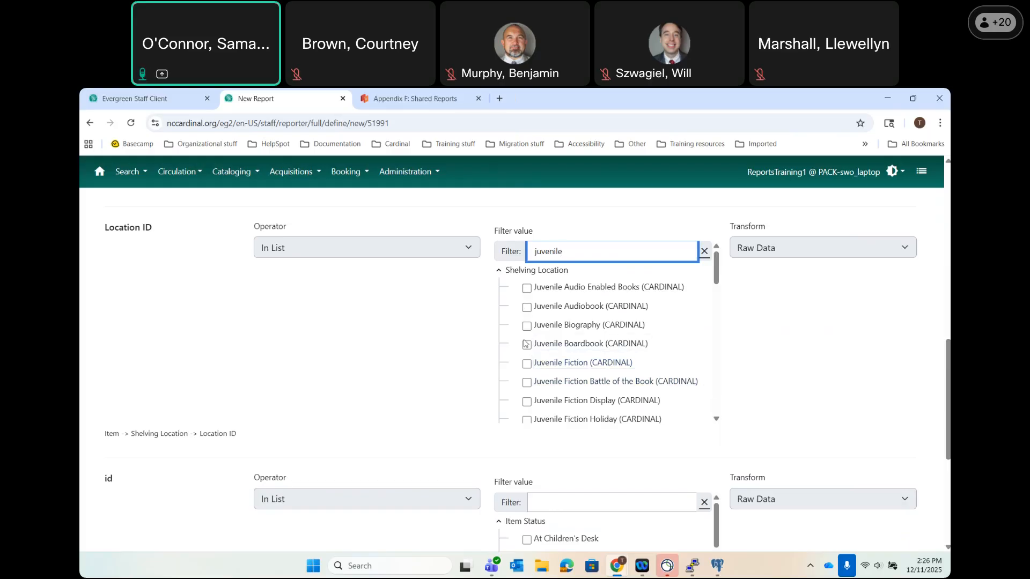
Tick Juvenile Fiction plus its Battle of the Book, Display, Holiday, Outreach, Oversize, Paperback and Series locations.
{"action": "left_click", "coordinate": [526, 364]}
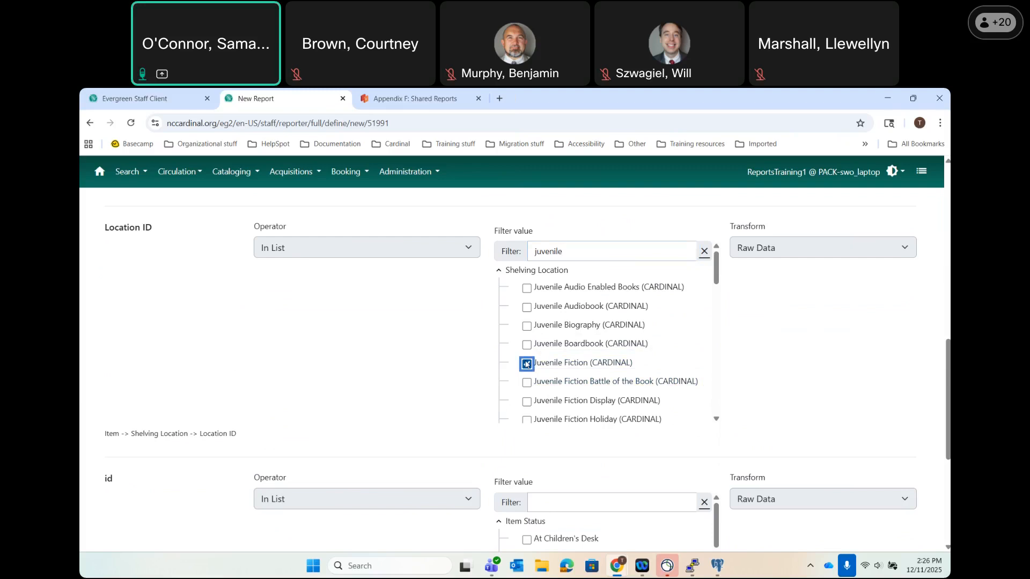
{"action": "left_click", "coordinate": [526, 383]}
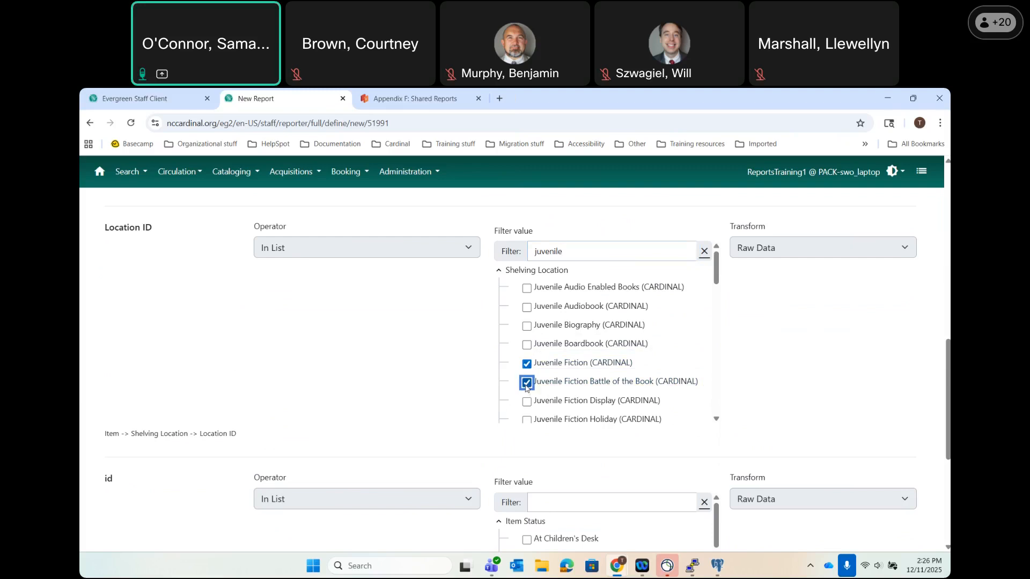
{"action": "left_click", "coordinate": [527, 402]}
{"action": "left_click", "coordinate": [527, 419]}
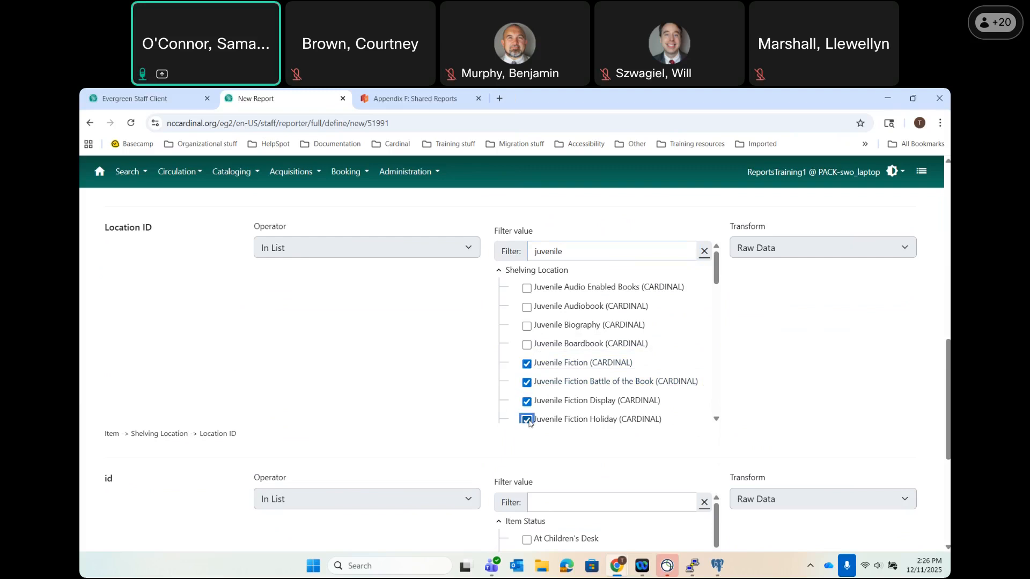
{"action": "scroll", "coordinate": [536, 376], "scroll_direction": "down", "scroll_amount": 3}
{"action": "left_click", "coordinate": [526, 351]}
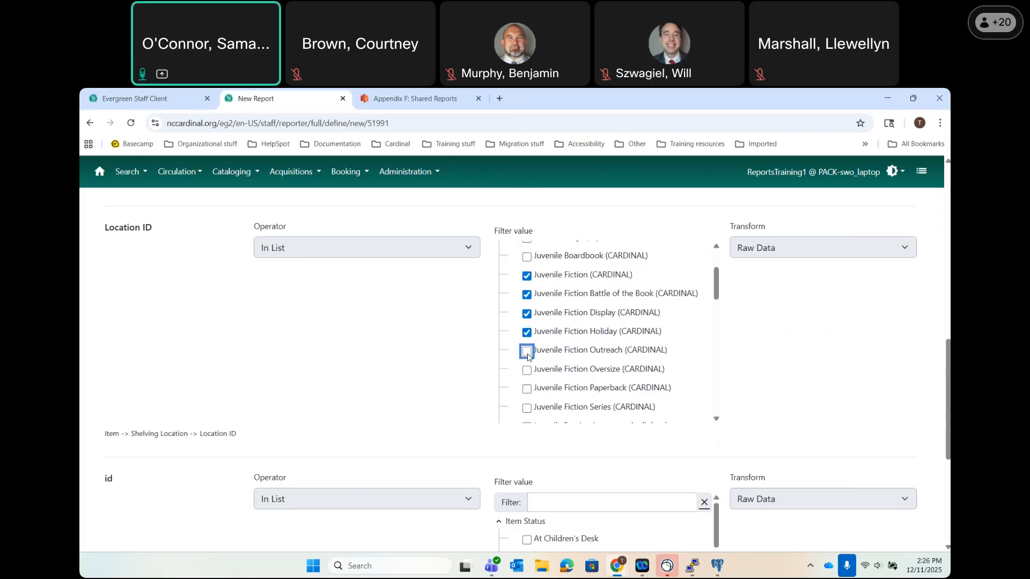
{"action": "left_click", "coordinate": [526, 381]}
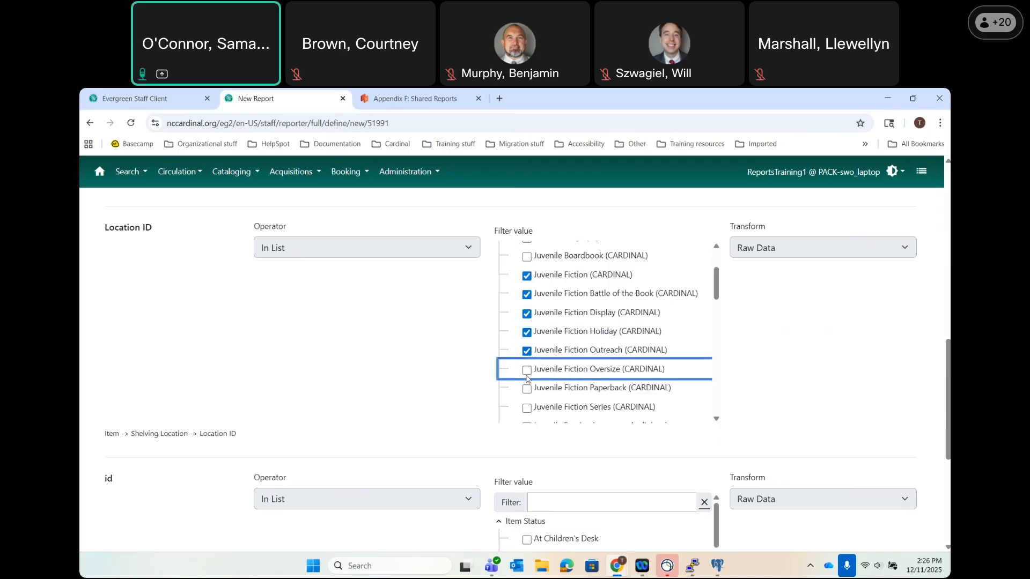
{"action": "left_click", "coordinate": [526, 372]}
{"action": "left_click", "coordinate": [527, 389]}
{"action": "scroll", "coordinate": [526, 391], "scroll_direction": "down", "scroll_amount": 2}
{"action": "left_click", "coordinate": [527, 344]}
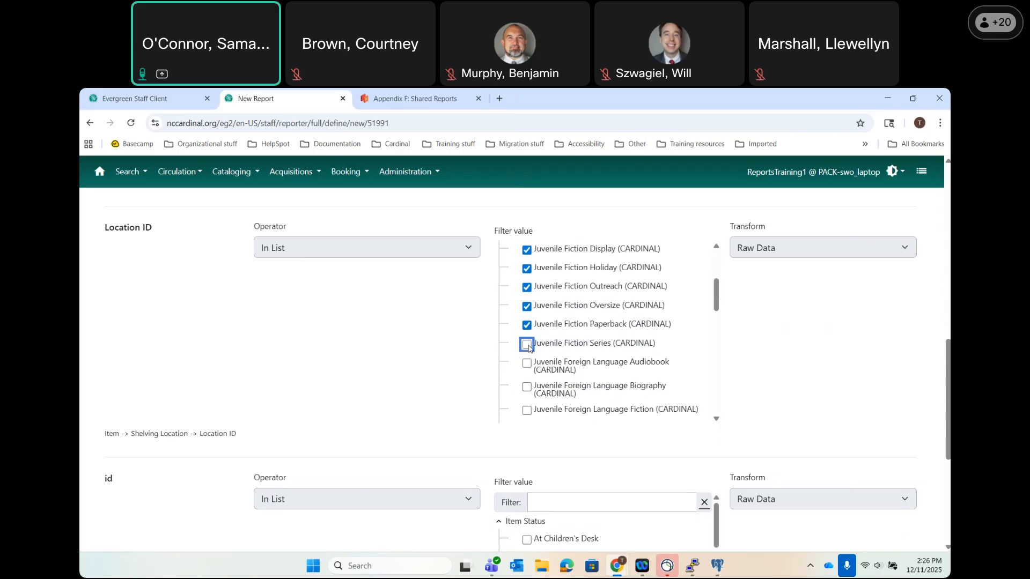
{"action": "scroll", "coordinate": [421, 371], "scroll_direction": "down", "scroll_amount": 1}
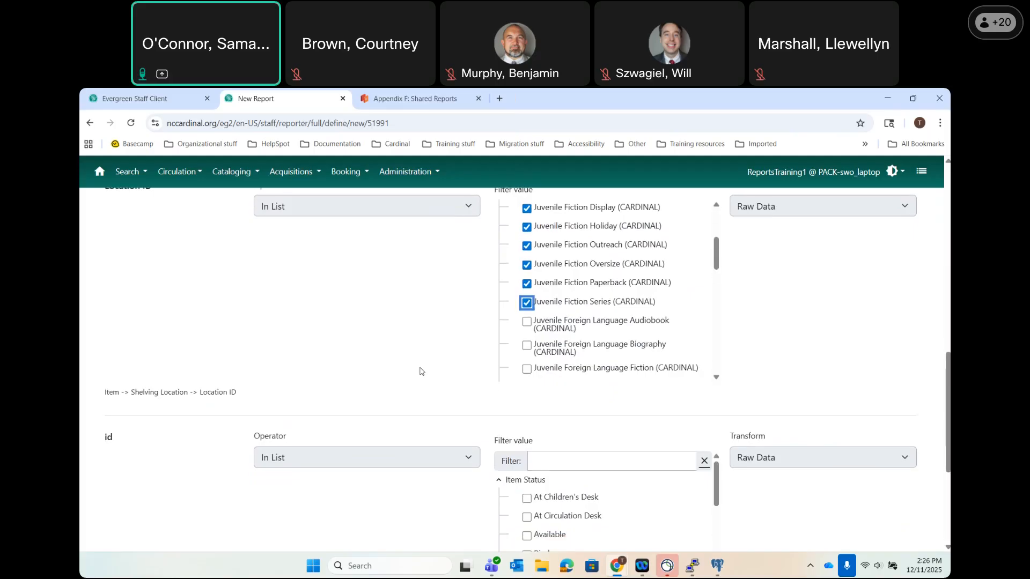
{"action": "scroll", "coordinate": [421, 371], "scroll_direction": "down", "scroll_amount": 3}
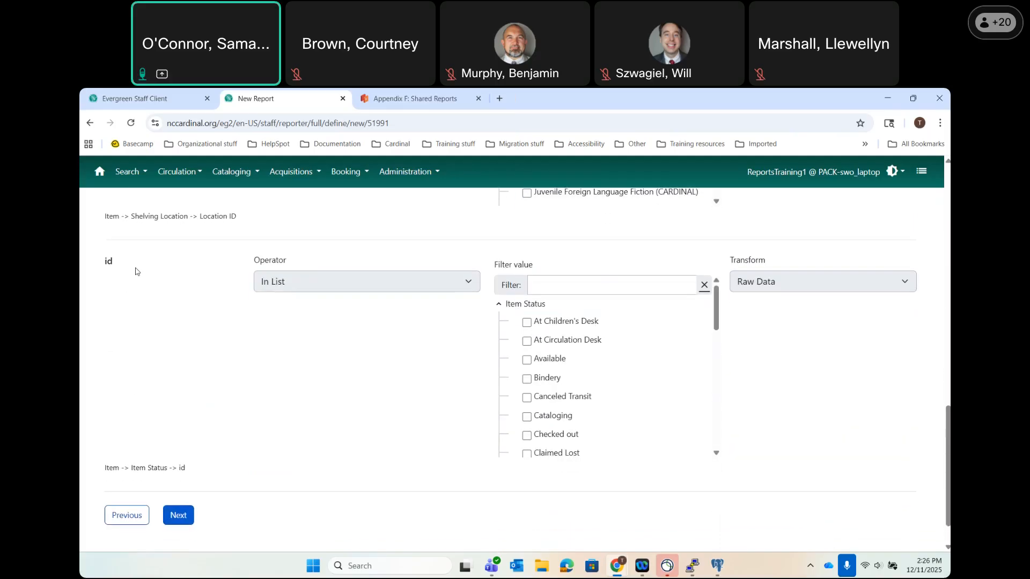
Tick Available in the Item Status id filter, review the filters, and advance with Next.
{"action": "left_click_drag", "start_coordinate": [169, 468], "coordinate": [132, 464]}
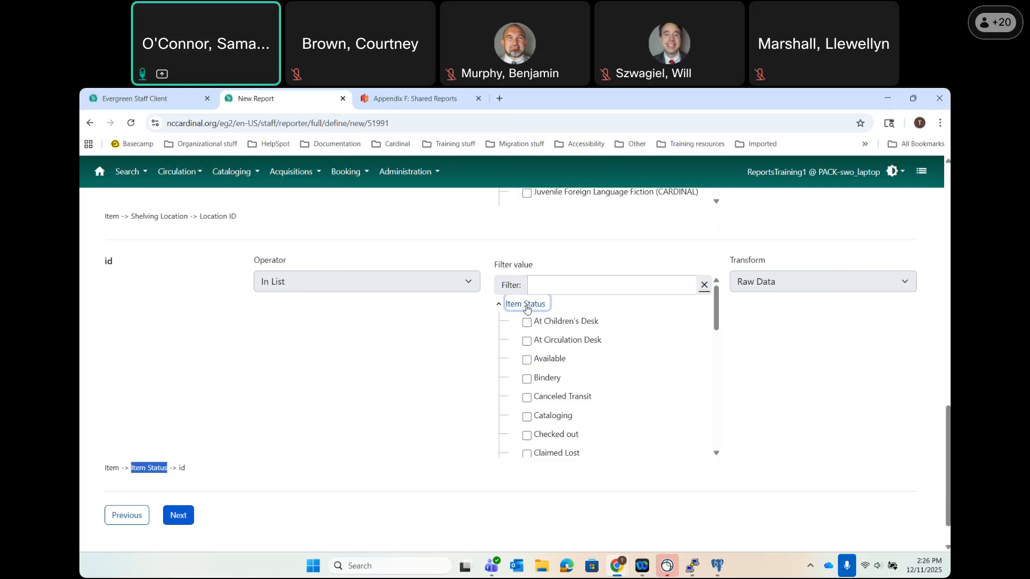
{"action": "left_click", "coordinate": [527, 361]}
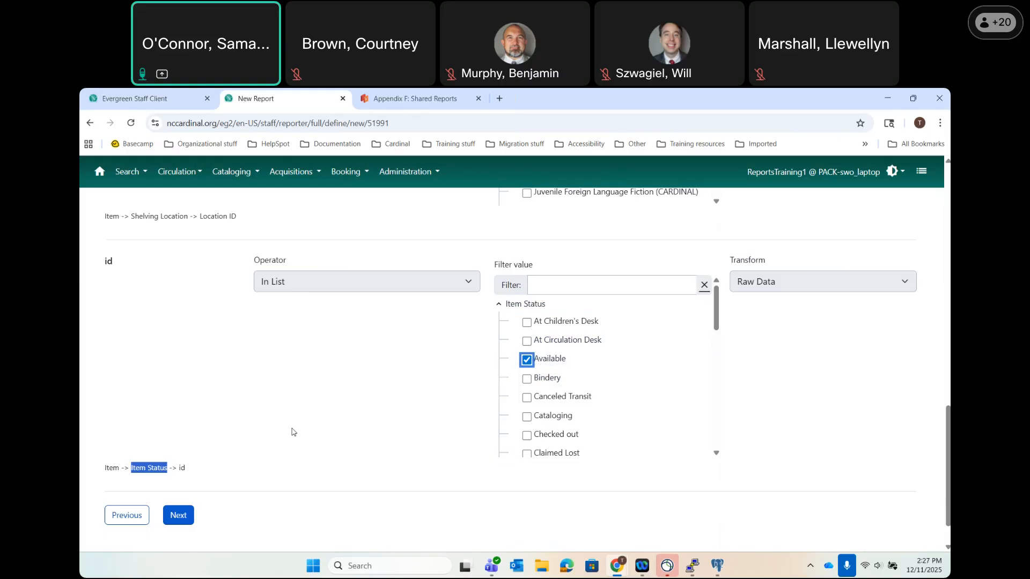
{"action": "scroll", "coordinate": [293, 433], "scroll_direction": "down", "scroll_amount": 1}
{"action": "scroll", "coordinate": [214, 448], "scroll_direction": "up", "scroll_amount": 2}
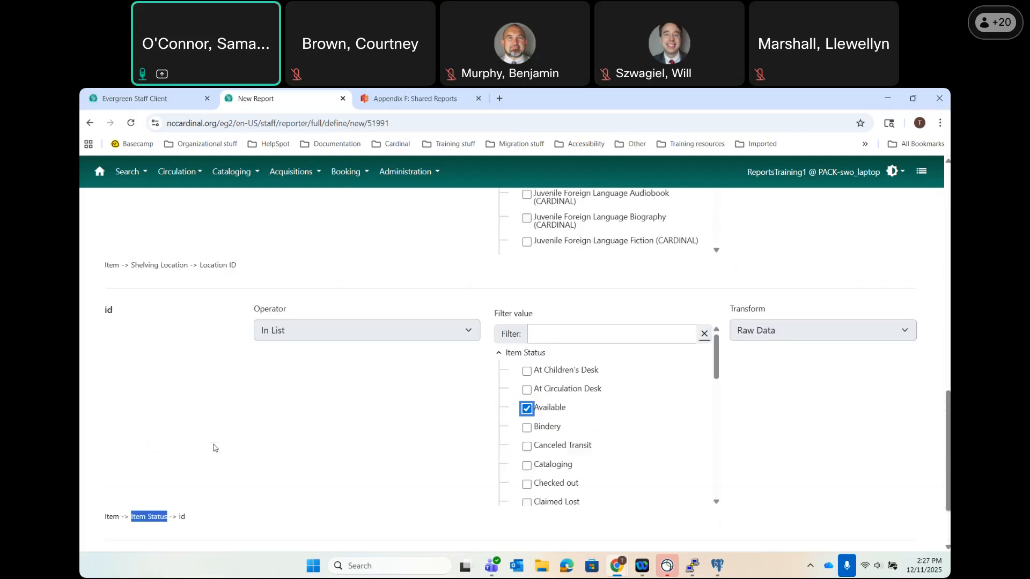
{"action": "scroll", "coordinate": [214, 448], "scroll_direction": "up", "scroll_amount": 15}
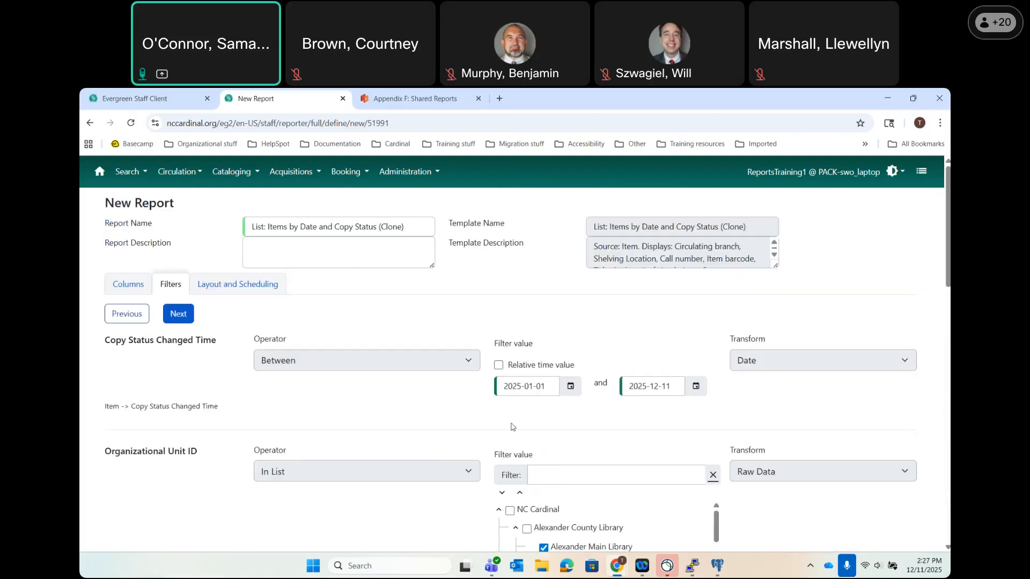
{"action": "scroll", "coordinate": [427, 470], "scroll_direction": "down", "scroll_amount": 4}
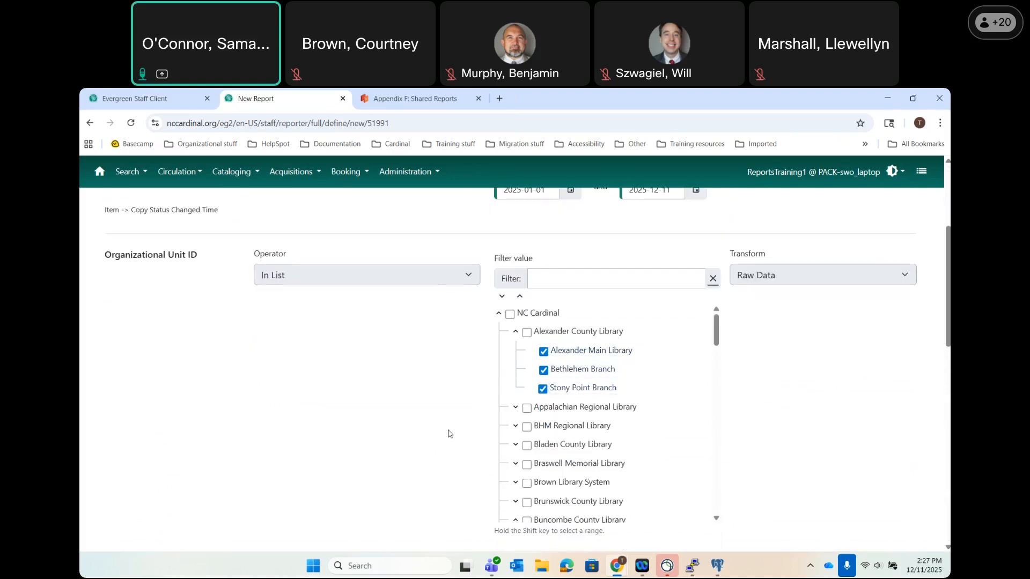
{"action": "scroll", "coordinate": [449, 433], "scroll_direction": "down", "scroll_amount": 6}
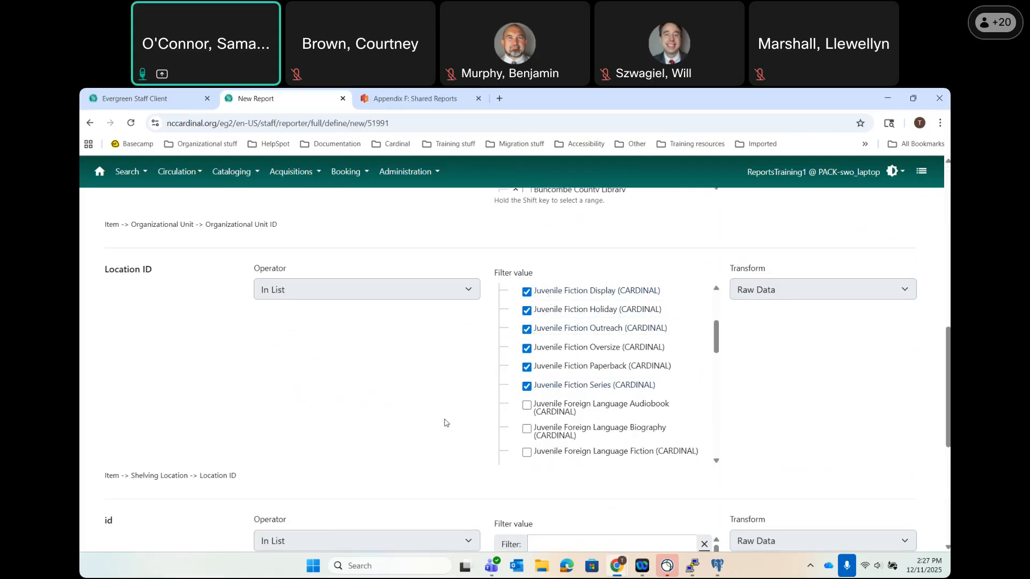
{"action": "scroll", "coordinate": [444, 422], "scroll_direction": "down", "scroll_amount": 5}
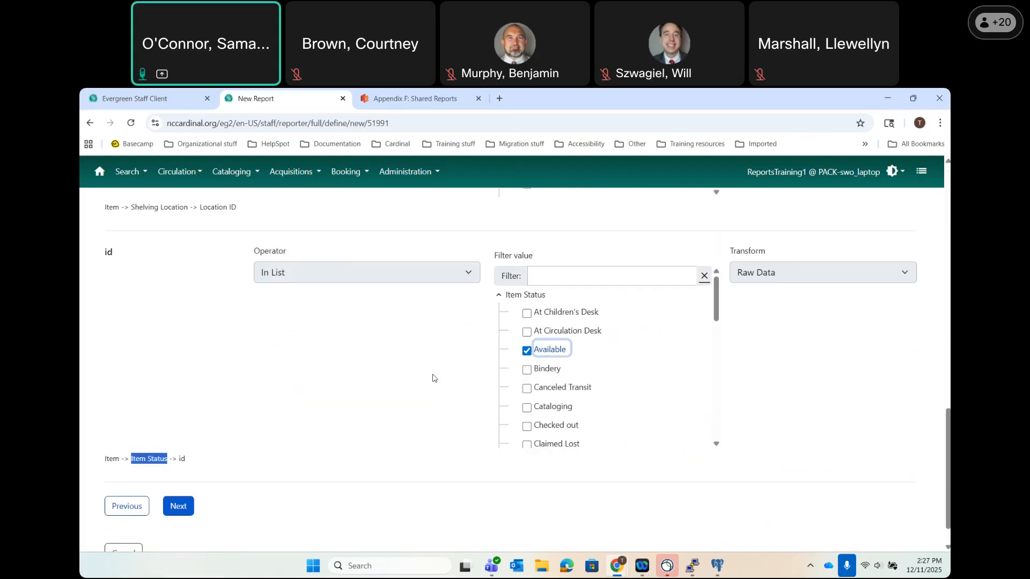
{"action": "left_click", "coordinate": [180, 507]}
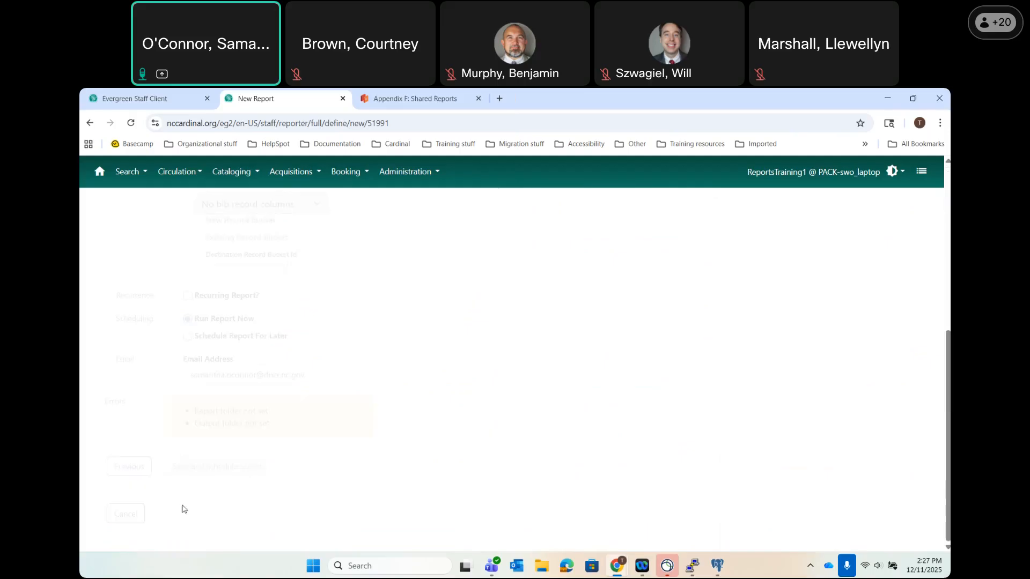
Return from the Layout and Scheduling step to the Filters tab.
{"action": "scroll", "coordinate": [532, 320], "scroll_direction": "up", "scroll_amount": 5}
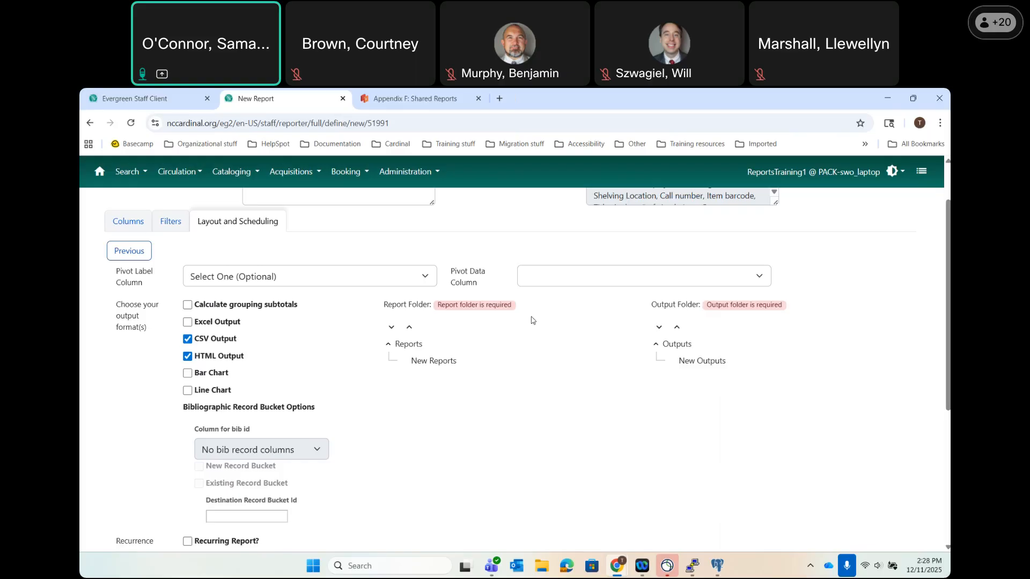
{"action": "left_click", "coordinate": [160, 225]}
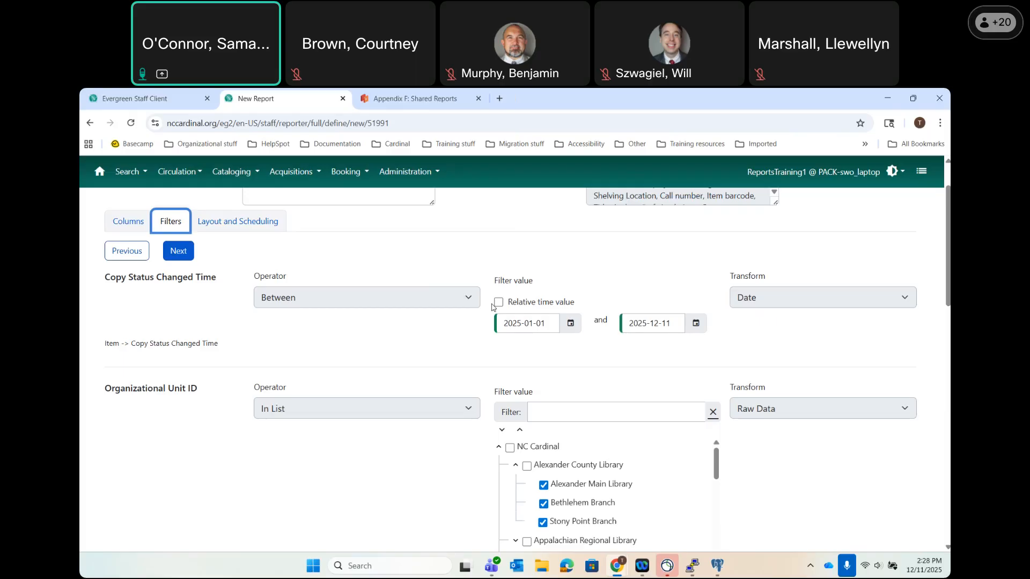
{"action": "left_click", "coordinate": [573, 325]}
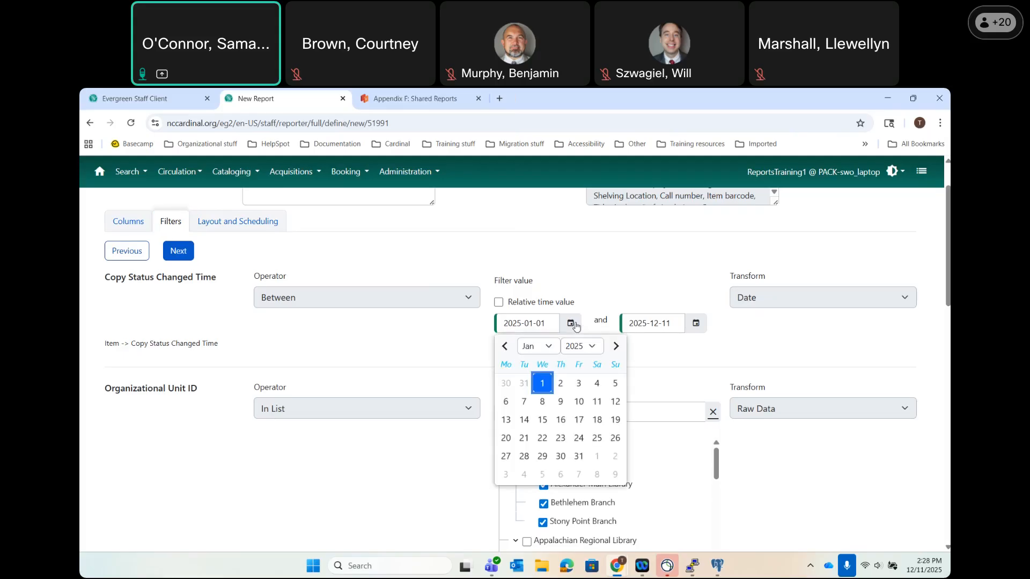
{"action": "left_click", "coordinate": [537, 346]}
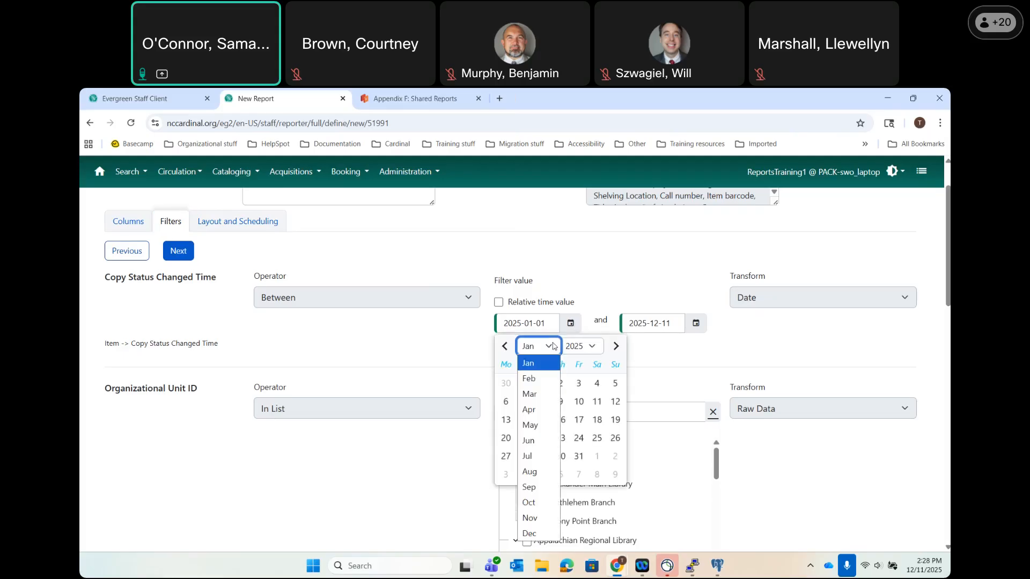
{"action": "left_click", "coordinate": [529, 534]}
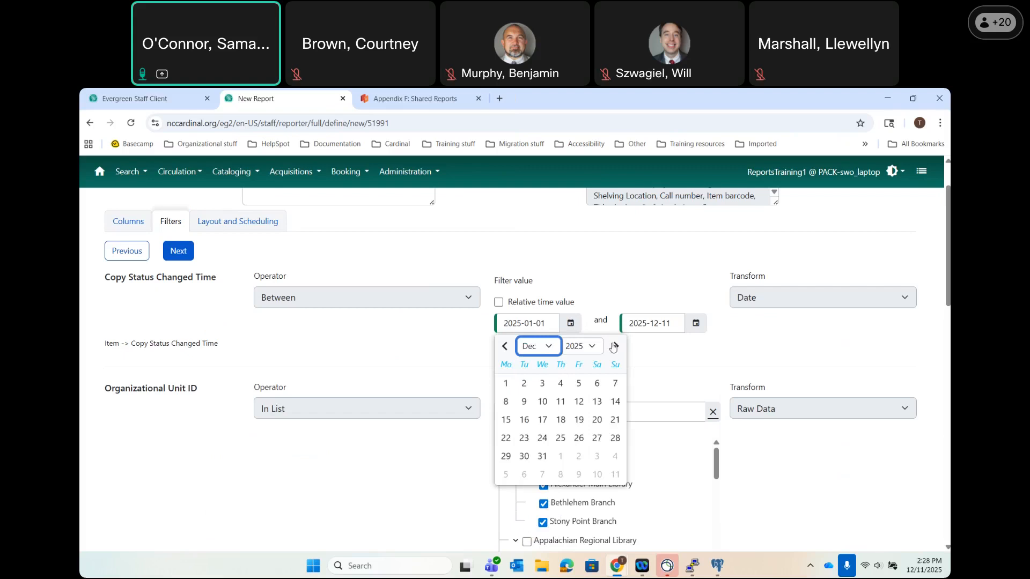
{"action": "left_click", "coordinate": [547, 409]}
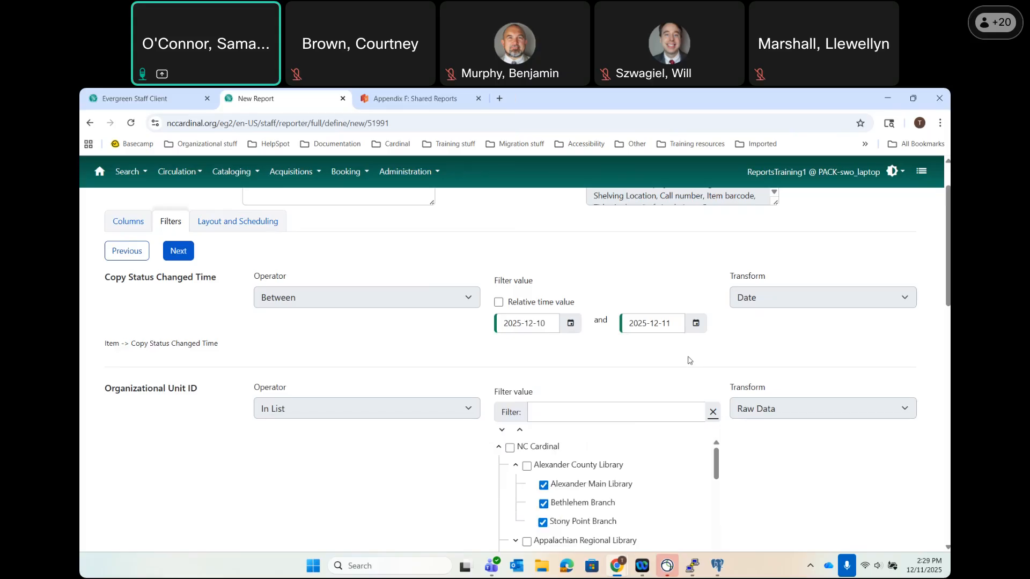
{"action": "left_click", "coordinate": [580, 322]}
{"action": "left_click", "coordinate": [543, 347]}
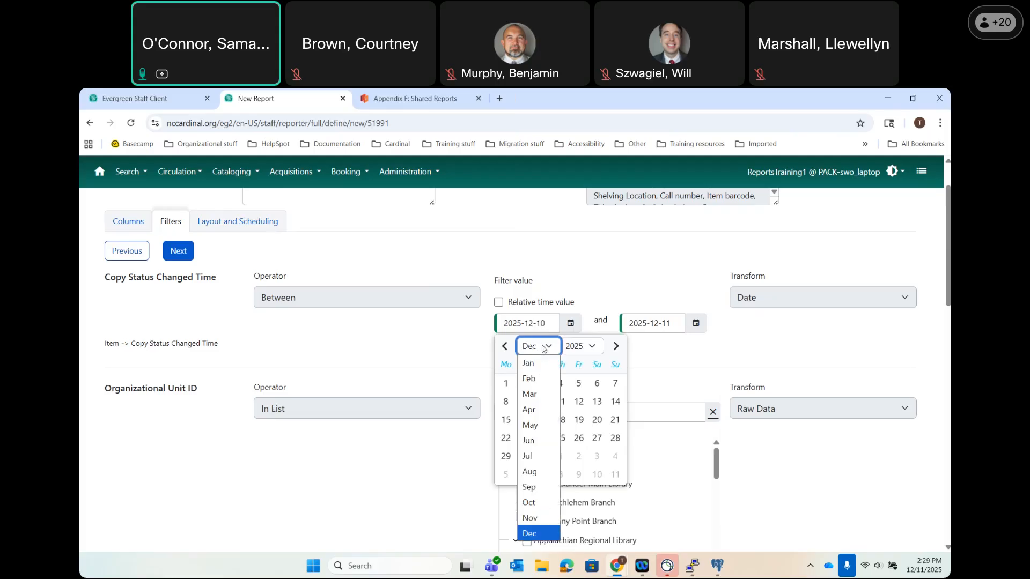
{"action": "left_click", "coordinate": [529, 364]}
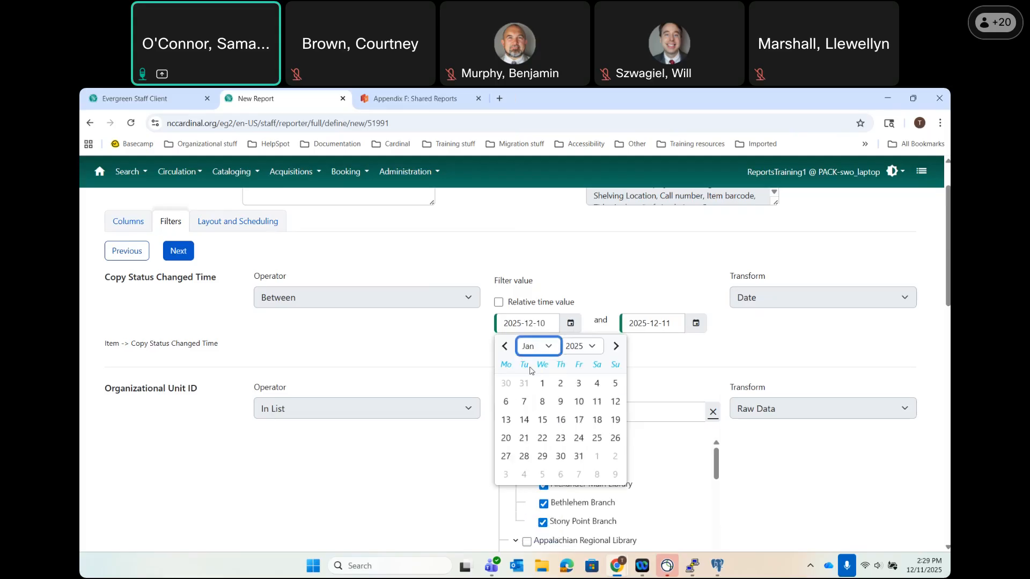
{"action": "left_click", "coordinate": [543, 383]}
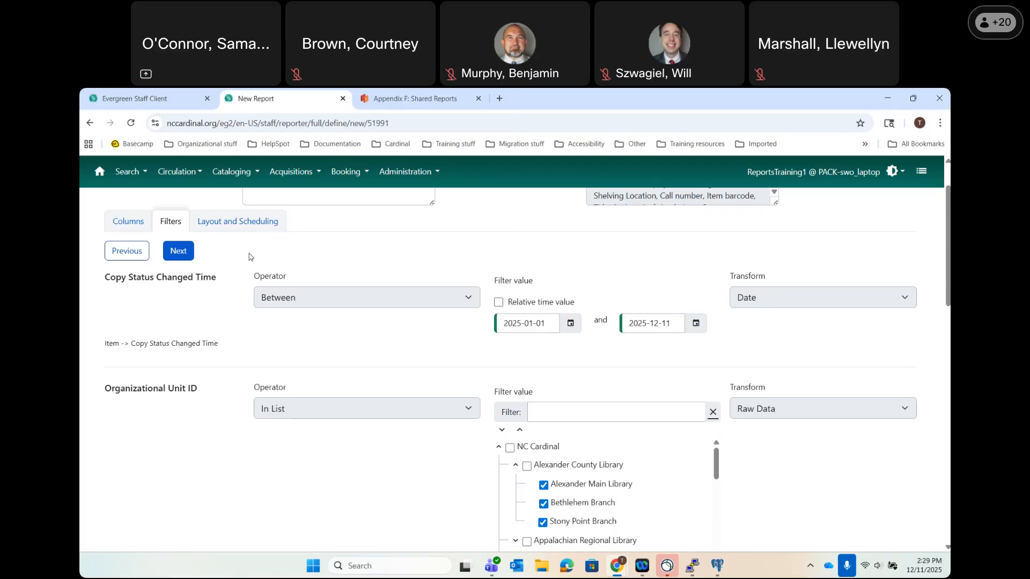
{"action": "left_click", "coordinate": [242, 225]}
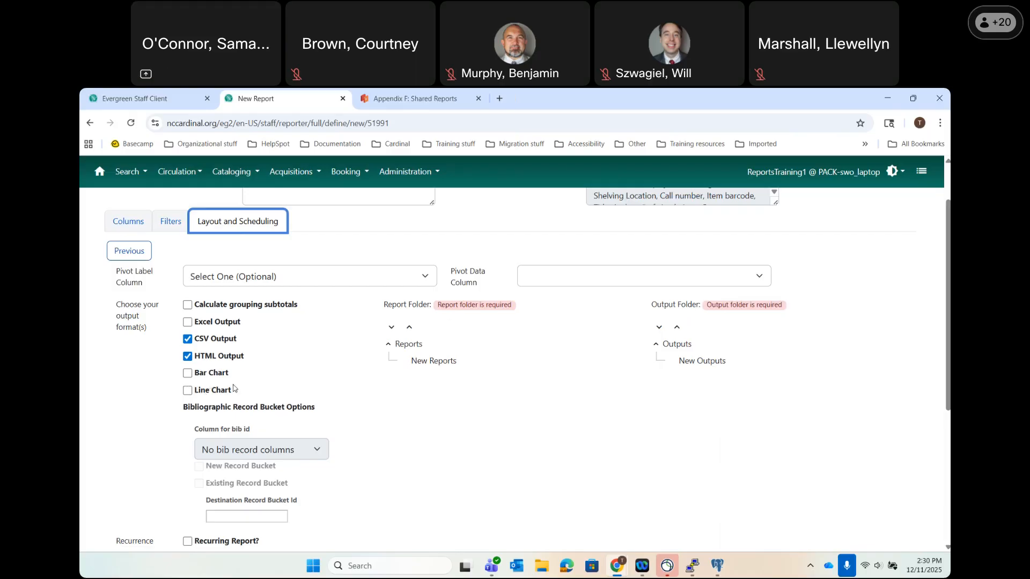
Switch the report output formats to Excel and HTML by checking Excel and unchecking CSV.
{"action": "scroll", "coordinate": [234, 388], "scroll_direction": "down", "scroll_amount": 1}
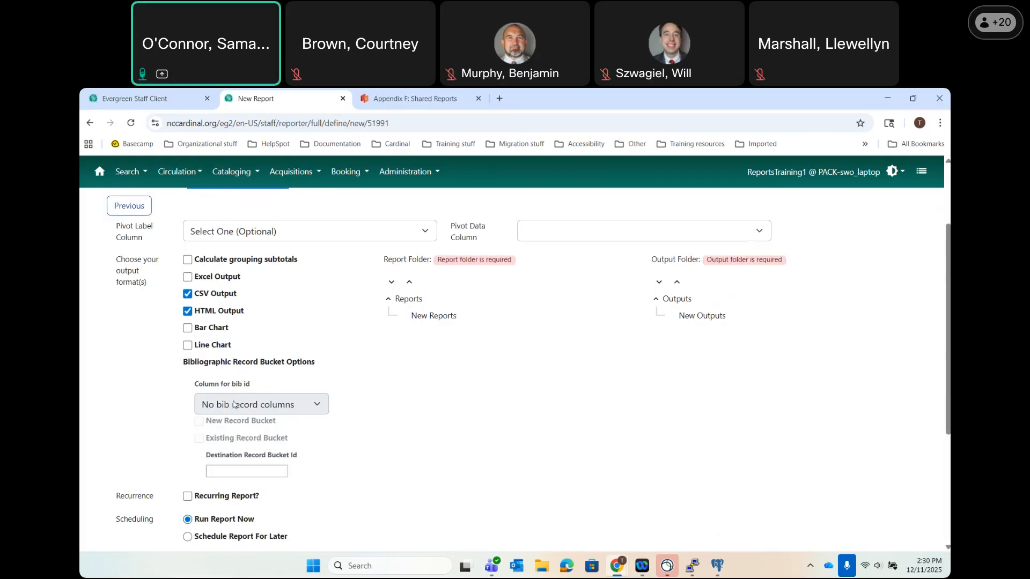
{"action": "mouse_move", "coordinate": [234, 404]}
{"action": "left_click", "coordinate": [187, 277]}
{"action": "left_click", "coordinate": [188, 293]}
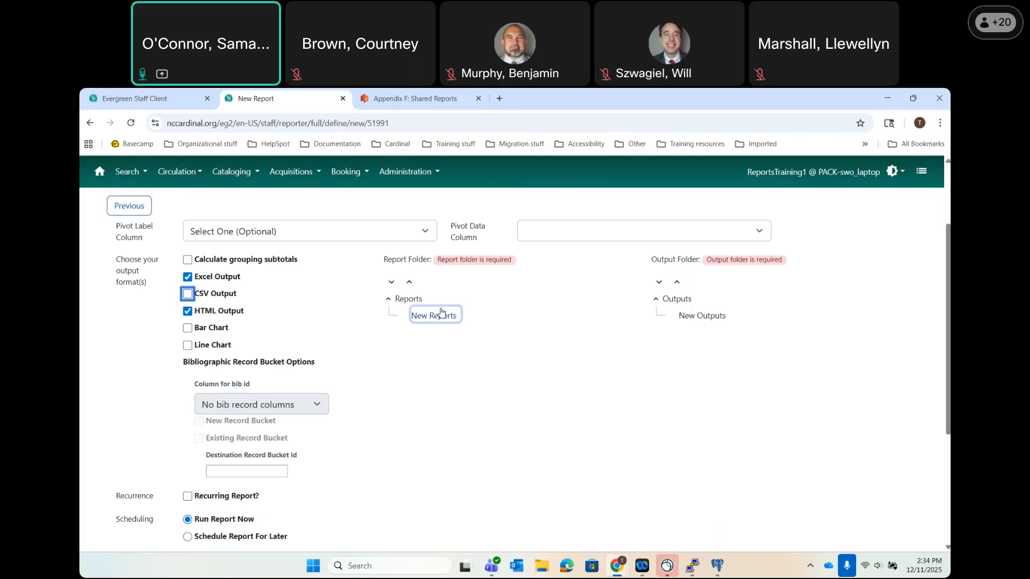
Choose New Reports as the report folder and New Outputs as the output folder.
{"action": "left_click", "coordinate": [431, 316]}
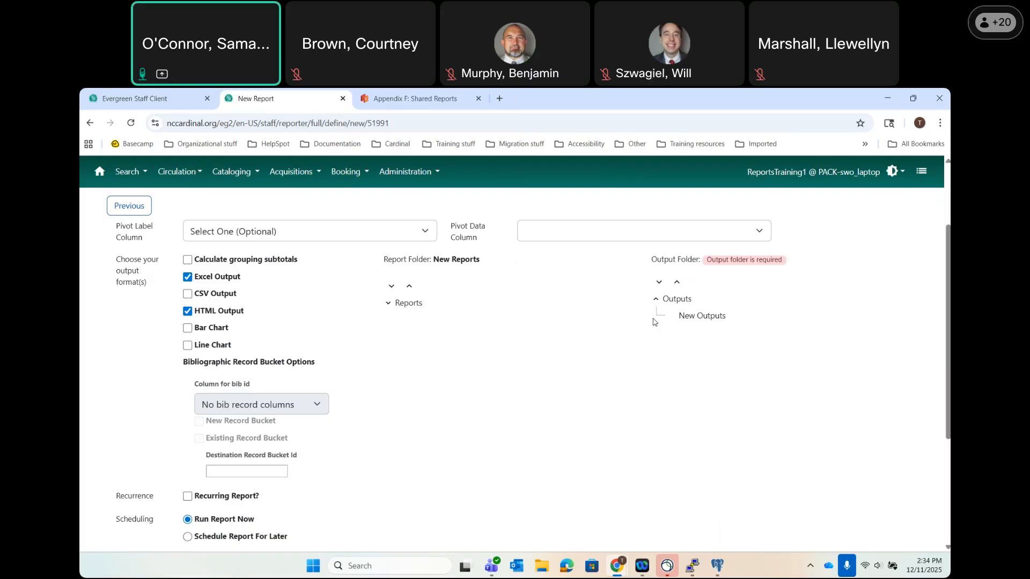
{"action": "left_click", "coordinate": [701, 316]}
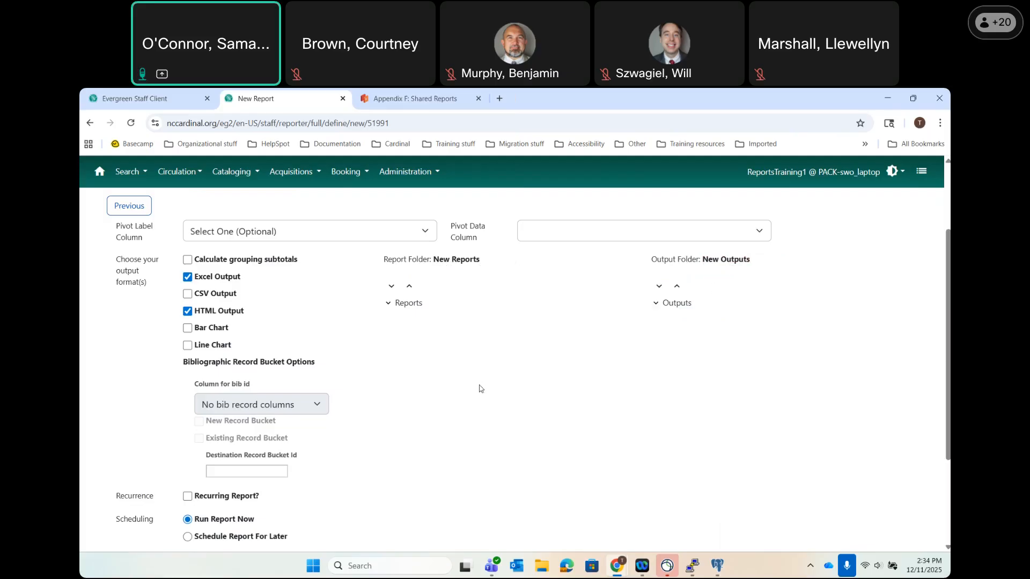
Scroll down the report form to the Scheduling options.
{"action": "scroll", "coordinate": [479, 388], "scroll_direction": "down", "scroll_amount": 3}
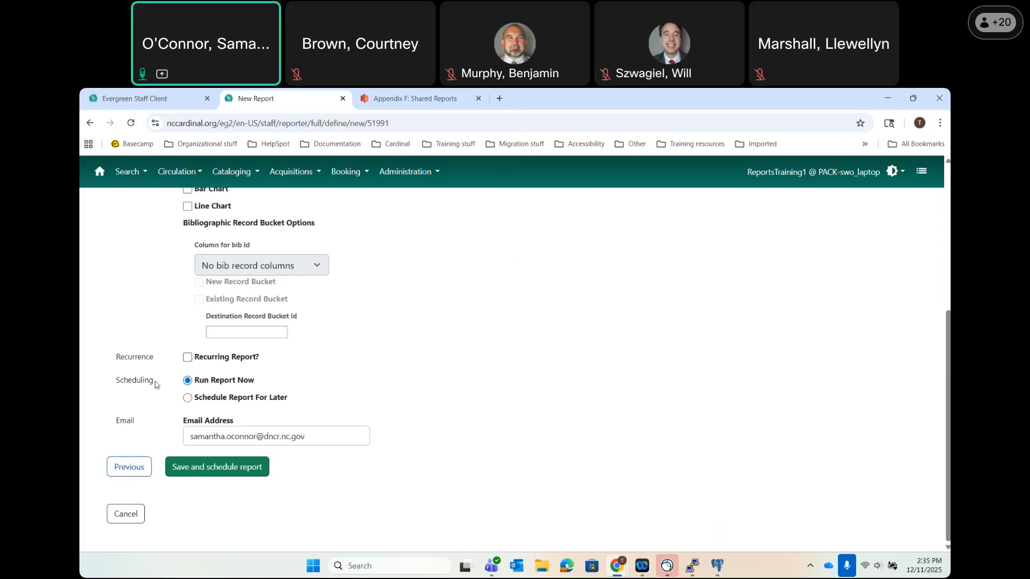
Try a later run dated December 16, then switch back to Run Report Now.
{"action": "left_click", "coordinate": [187, 398]}
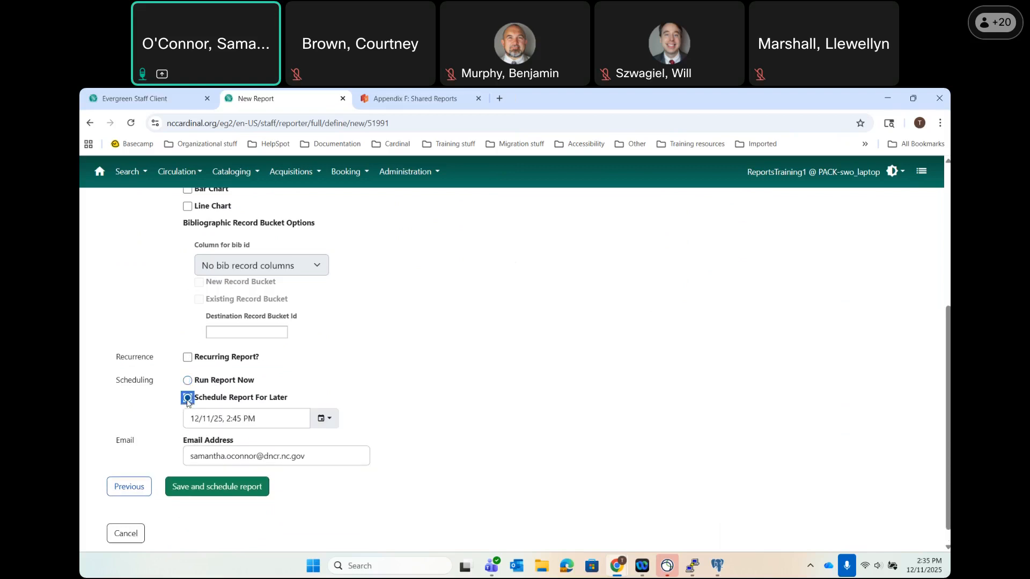
{"action": "left_click", "coordinate": [329, 420]}
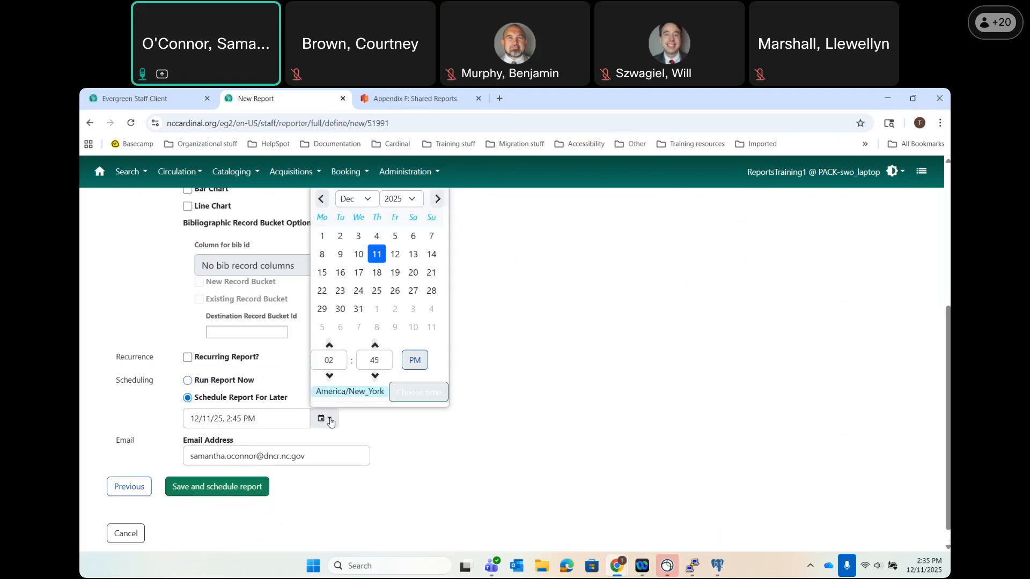
{"action": "left_click", "coordinate": [344, 276]}
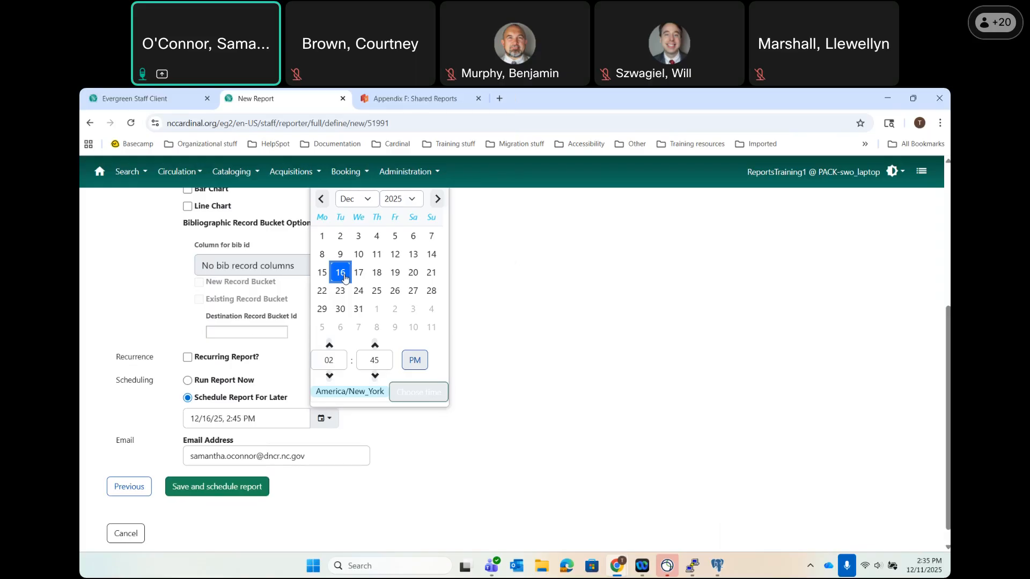
{"action": "left_click", "coordinate": [193, 384]}
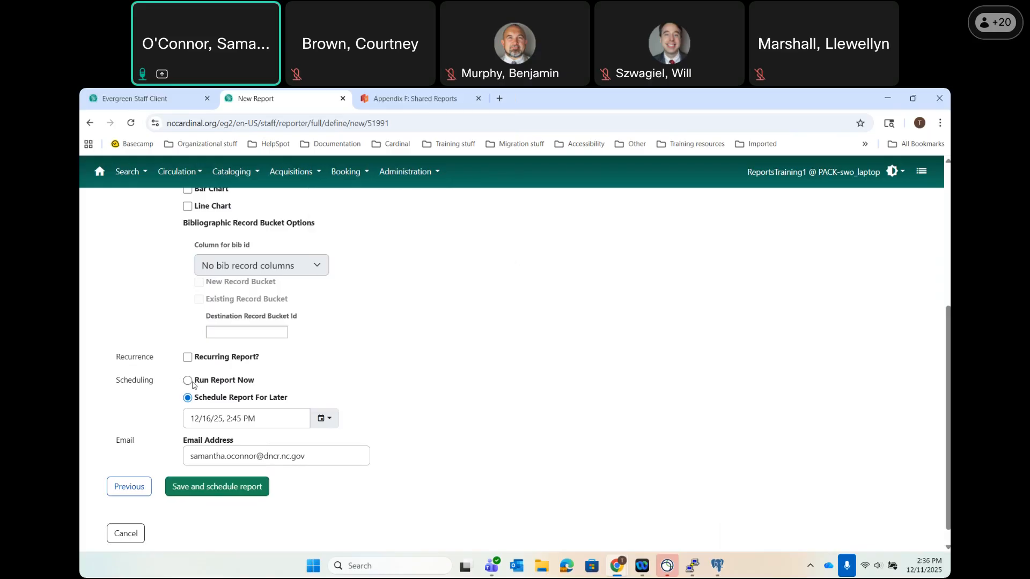
{"action": "left_click", "coordinate": [189, 382]}
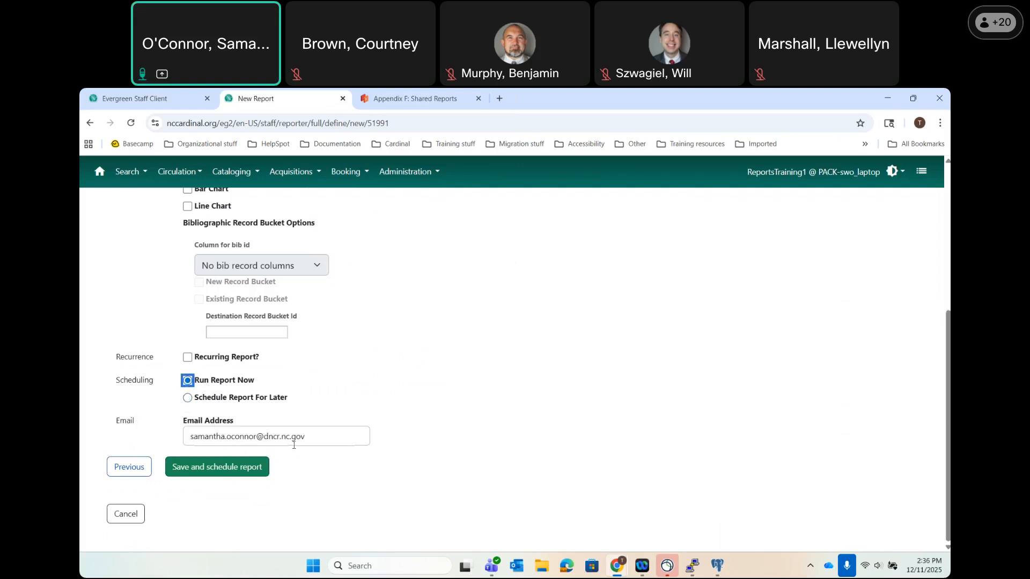
{"action": "left_click", "coordinate": [330, 436]}
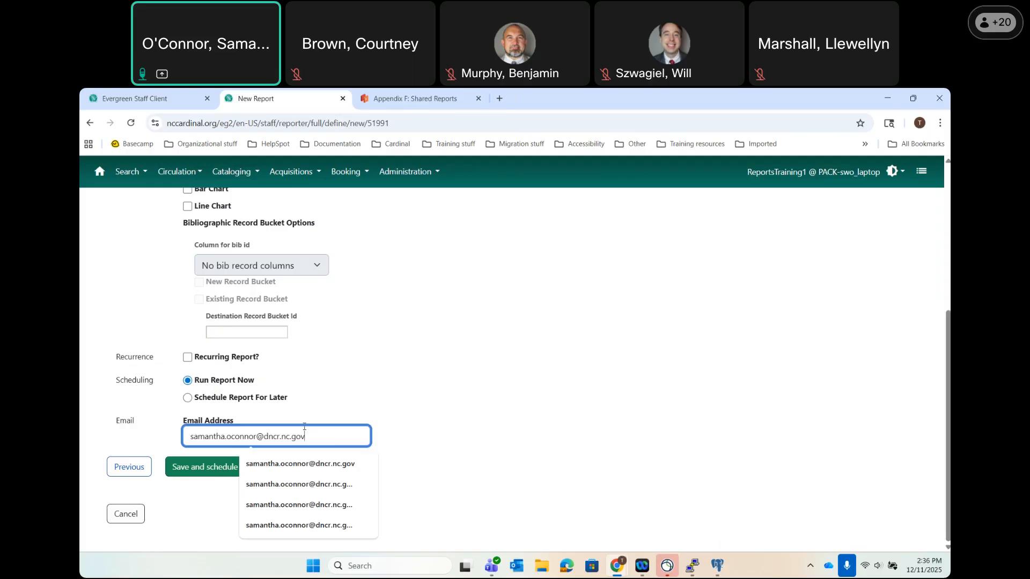
{"action": "type", "text": ", "}
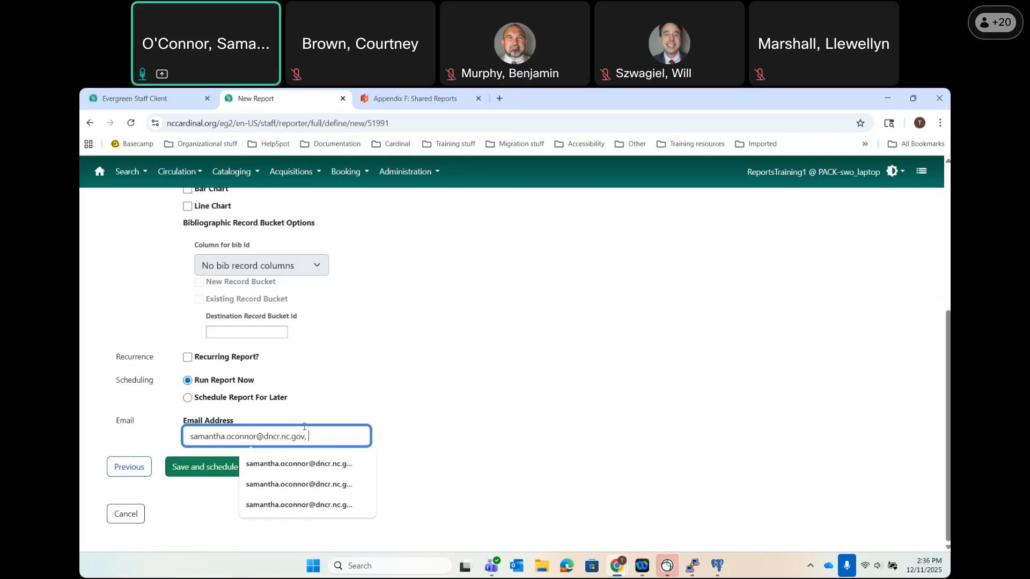
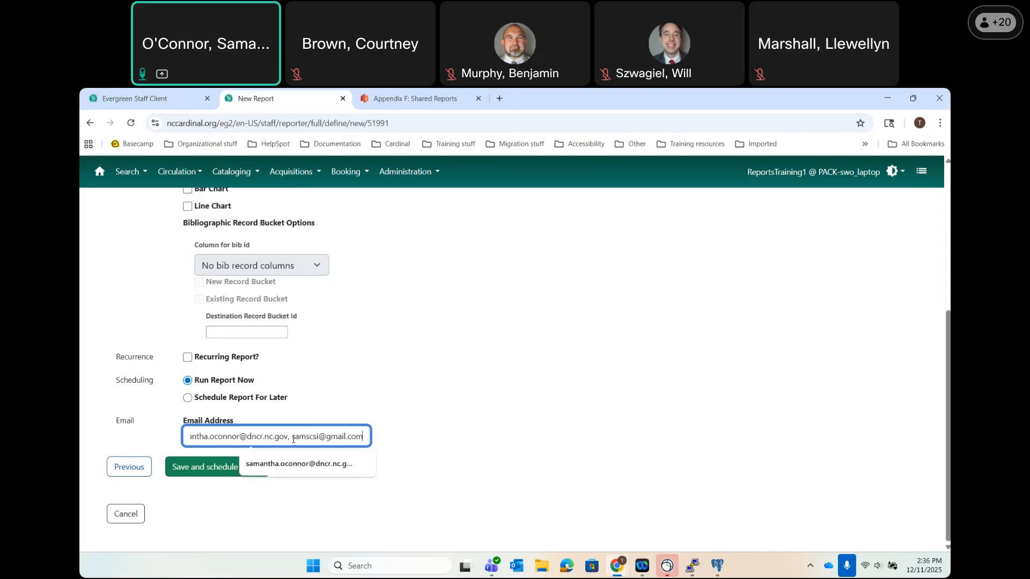
{"action": "left_click_drag", "start_coordinate": [293, 439], "coordinate": [156, 434]}
{"action": "key", "text": "BackSpace"}
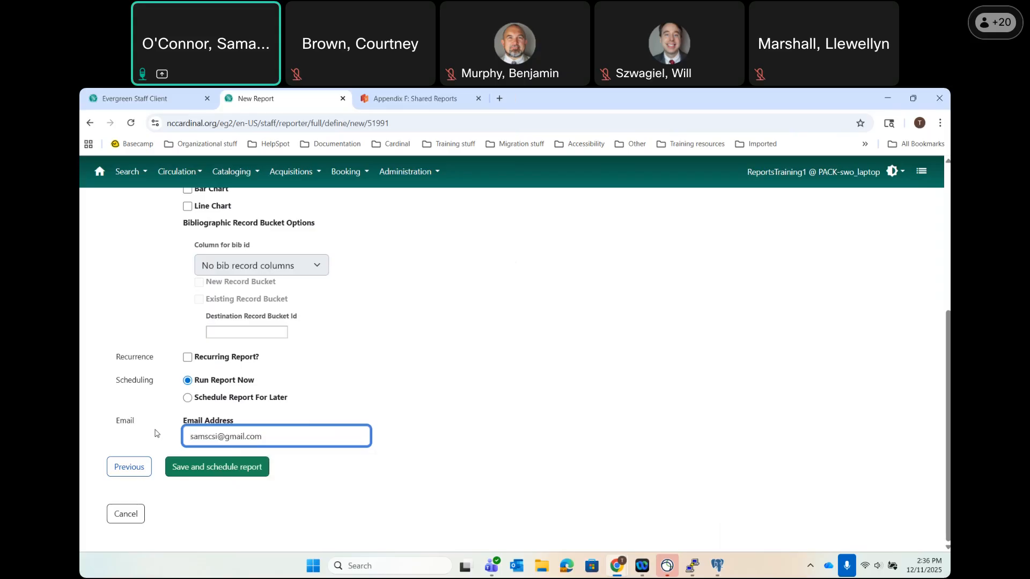
{"action": "left_click_drag", "start_coordinate": [268, 441], "coordinate": [116, 433]}
{"action": "type", "text": "sam"}
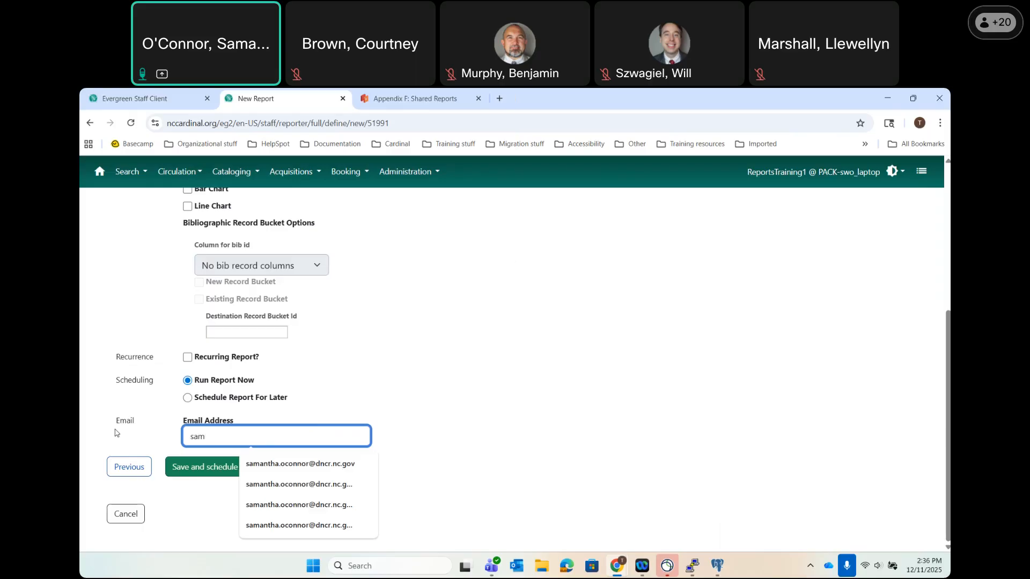
{"action": "left_click", "coordinate": [284, 464]}
{"action": "left_click", "coordinate": [487, 455]}
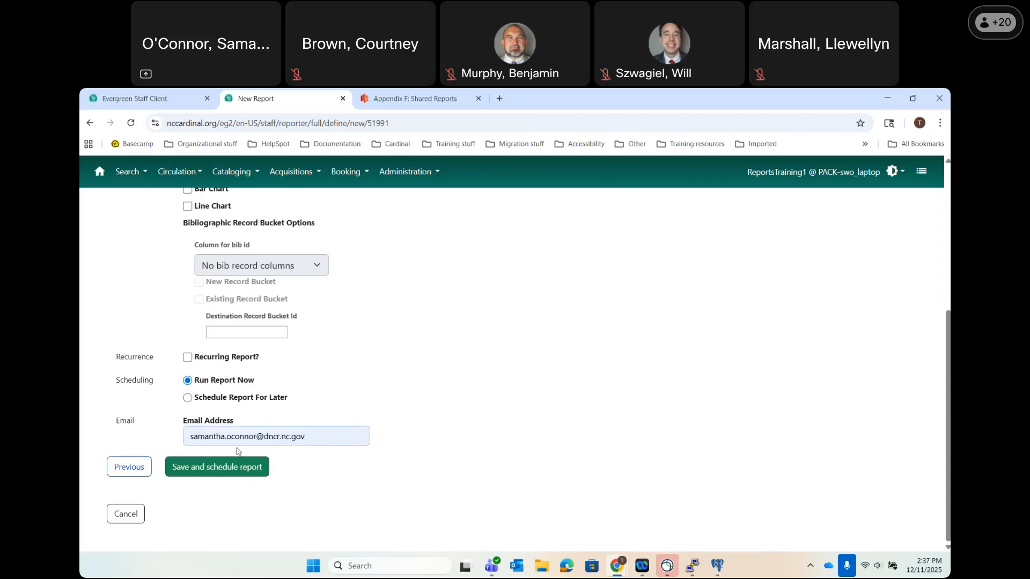
{"action": "left_click", "coordinate": [188, 463]}
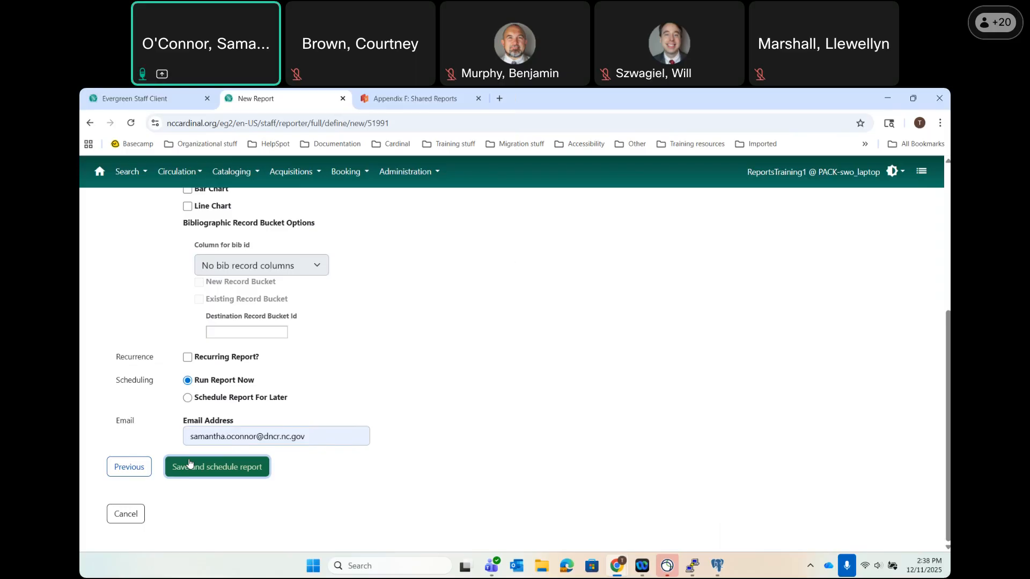
Set Pivot Label Column to Branch and Pivot Data Column to # circs.
{"action": "scroll", "coordinate": [453, 363], "scroll_direction": "up", "scroll_amount": 5}
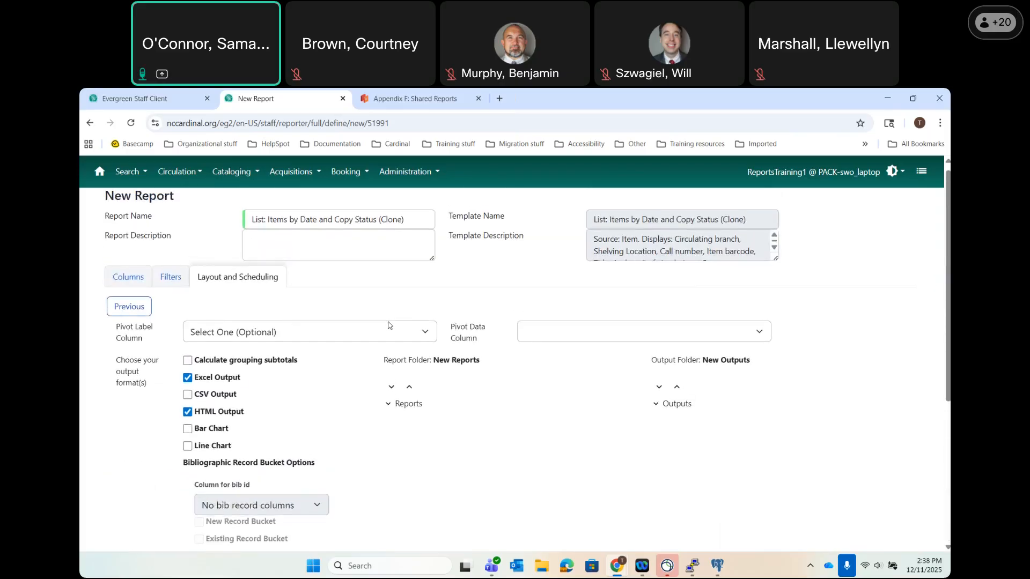
{"action": "left_click", "coordinate": [383, 330]}
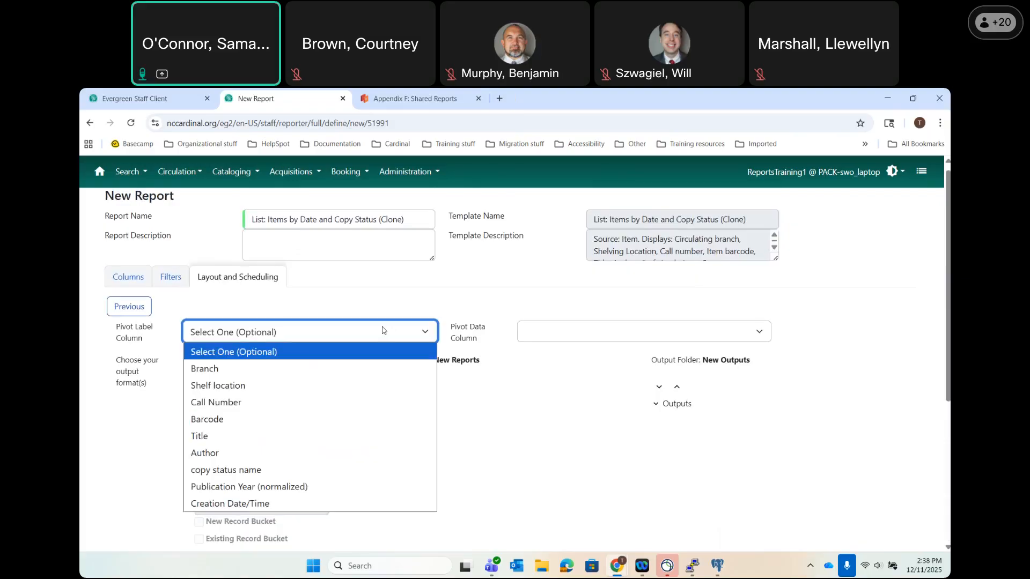
{"action": "left_click", "coordinate": [241, 374]}
{"action": "left_click", "coordinate": [545, 338]}
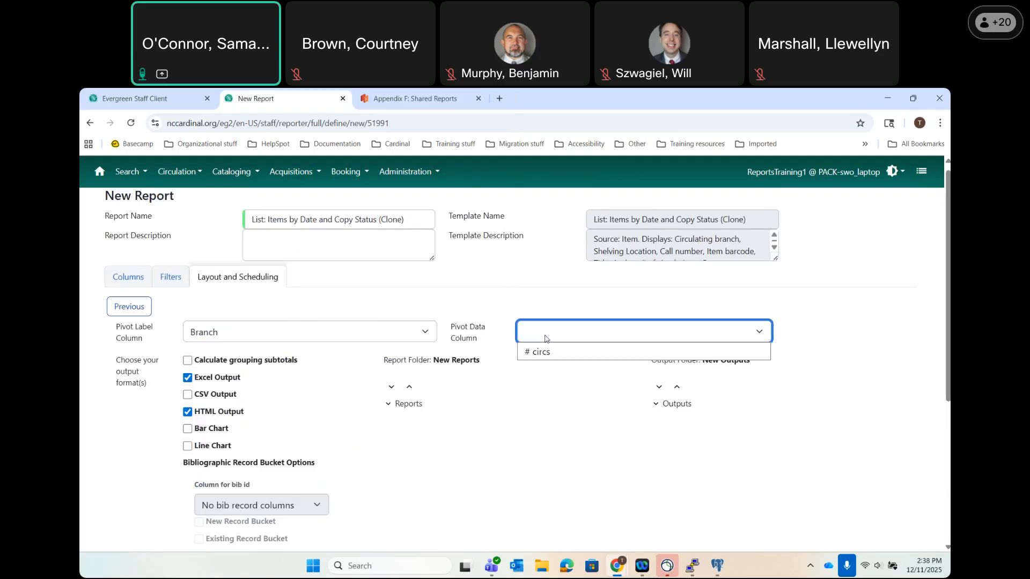
{"action": "left_click", "coordinate": [539, 353]}
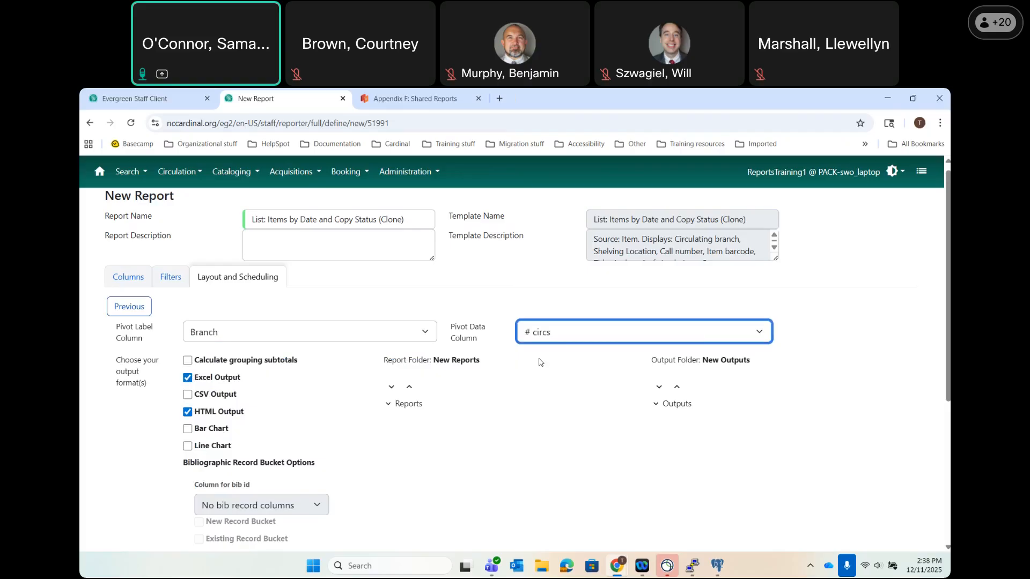
Reset Pivot Label Column to Select One while keeping # circs as pivot data.
{"action": "left_click", "coordinate": [541, 340]}
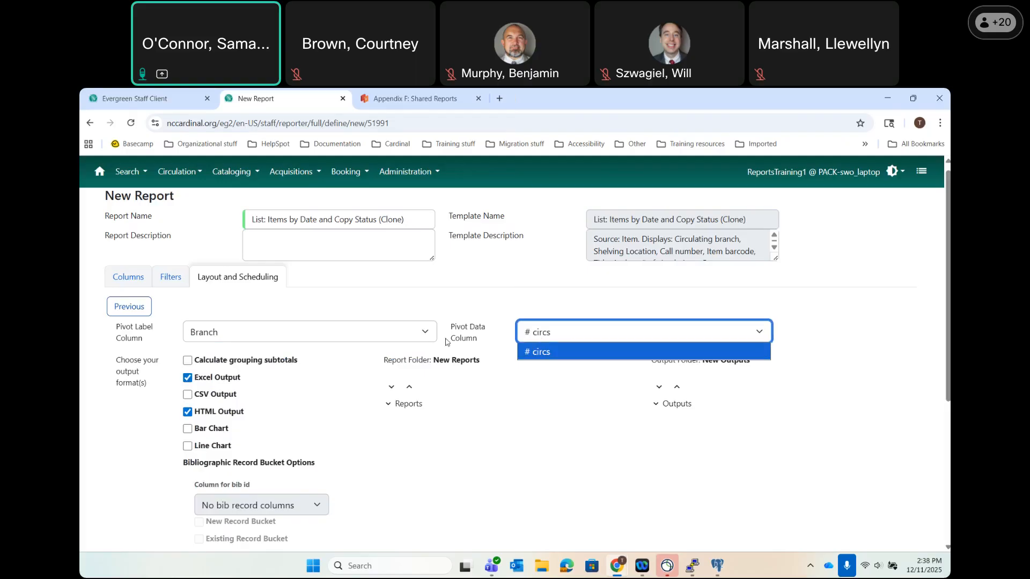
{"action": "left_click", "coordinate": [416, 335]}
{"action": "left_click", "coordinate": [367, 351]}
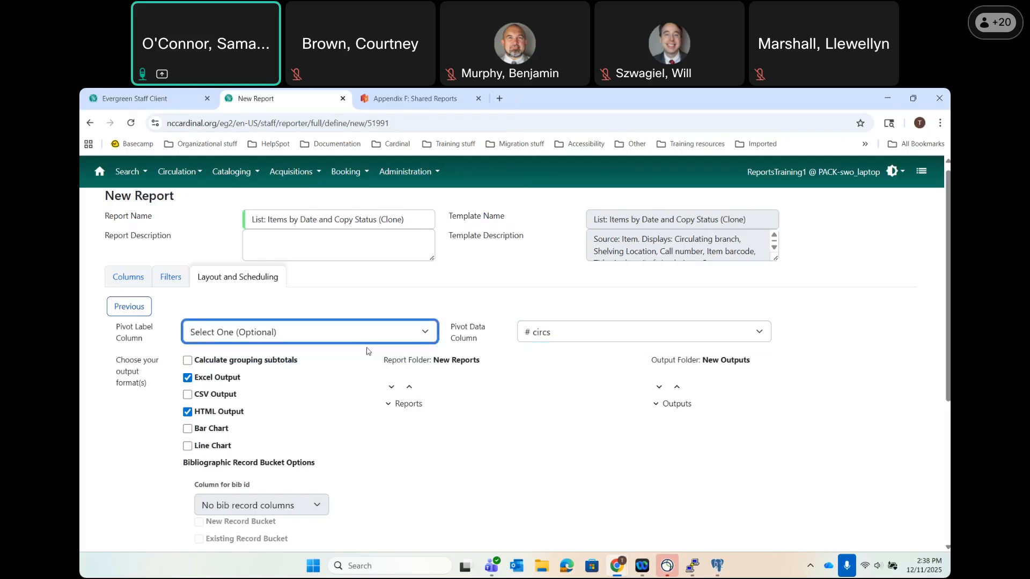
{"action": "left_click", "coordinate": [627, 337]}
{"action": "left_click", "coordinate": [549, 354]}
{"action": "left_click", "coordinate": [516, 402]}
{"action": "left_click", "coordinate": [419, 476]}
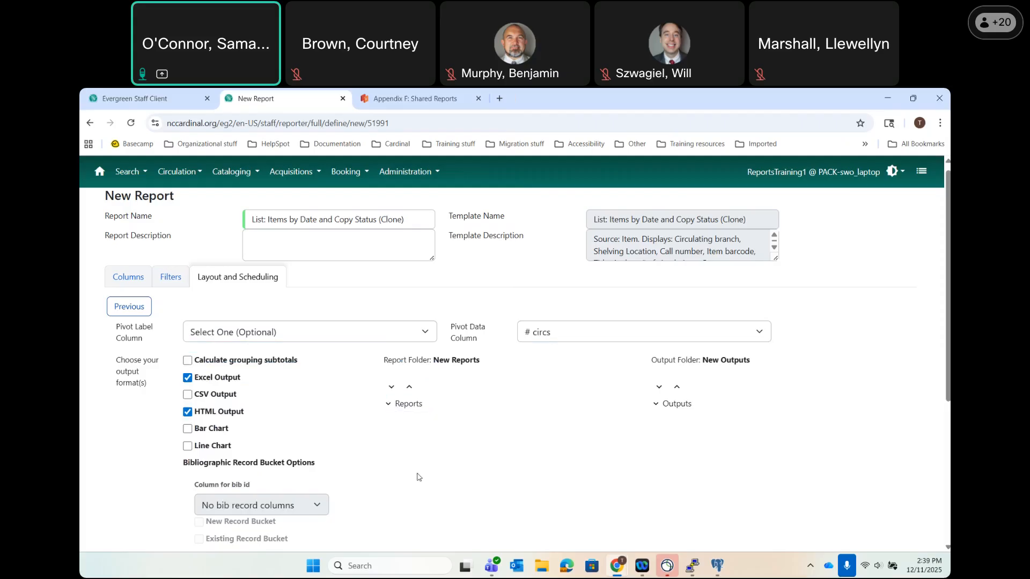
Review the Layout and Scheduling settings and save the report with Run Report Now.
{"action": "scroll", "coordinate": [419, 477], "scroll_direction": "down", "scroll_amount": 1}
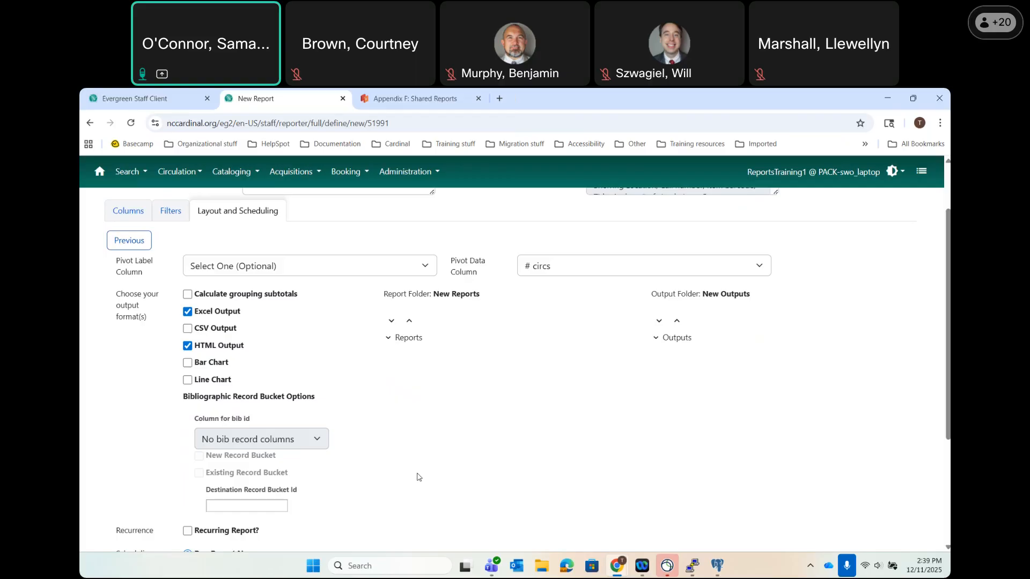
{"action": "scroll", "coordinate": [419, 478], "scroll_direction": "down", "scroll_amount": 1}
{"action": "scroll", "coordinate": [419, 477], "scroll_direction": "down", "scroll_amount": 3}
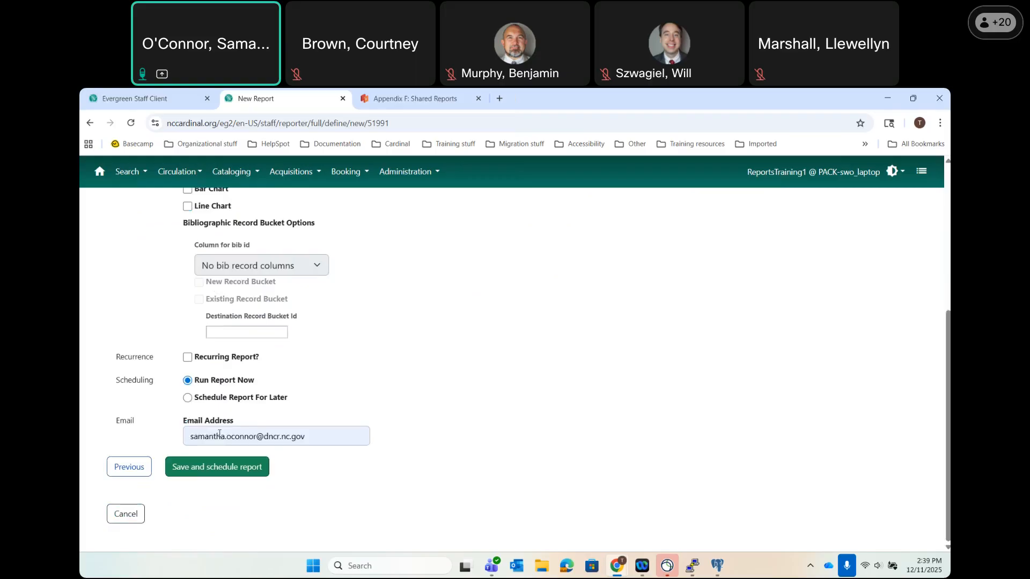
{"action": "scroll", "coordinate": [474, 340], "scroll_direction": "up", "scroll_amount": 3}
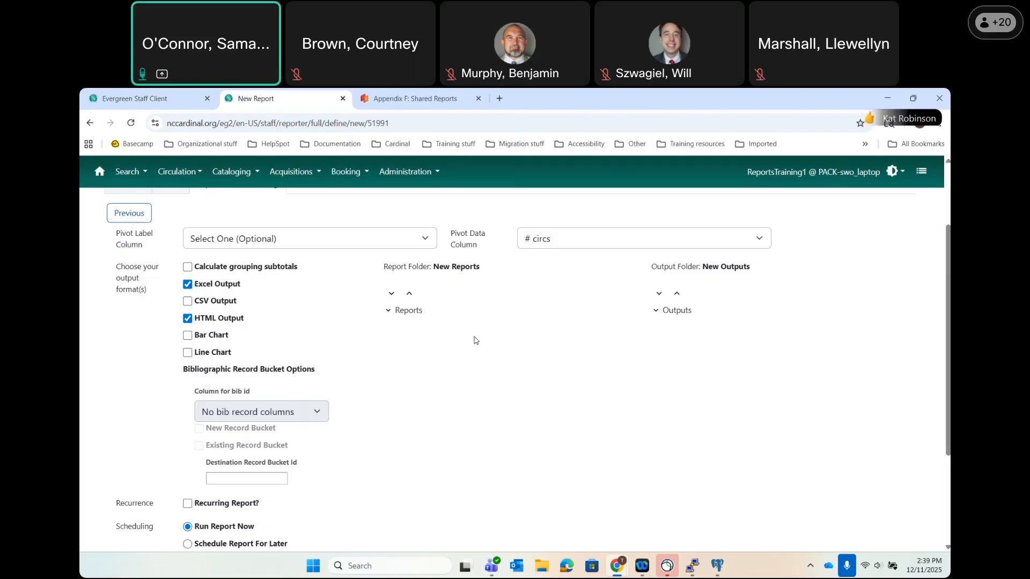
{"action": "scroll", "coordinate": [474, 340], "scroll_direction": "down", "scroll_amount": 1}
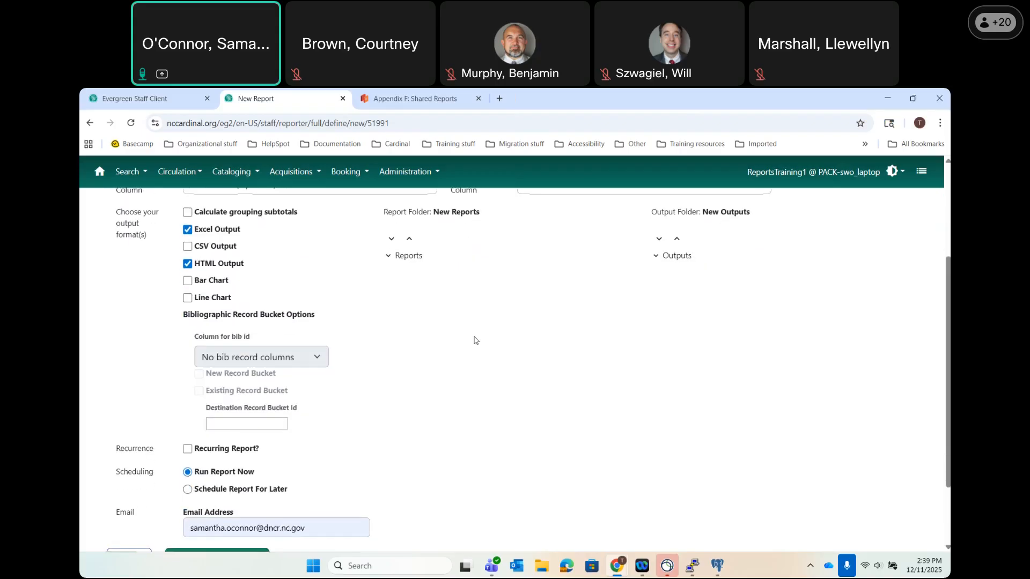
{"action": "scroll", "coordinate": [474, 340], "scroll_direction": "down", "scroll_amount": 2}
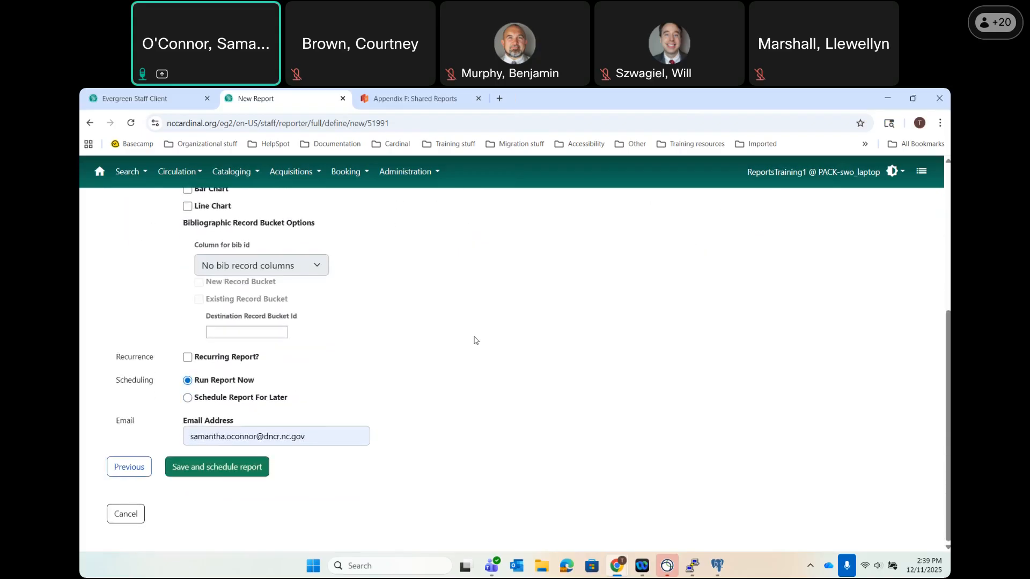
{"action": "scroll", "coordinate": [474, 340], "scroll_direction": "up", "scroll_amount": 3}
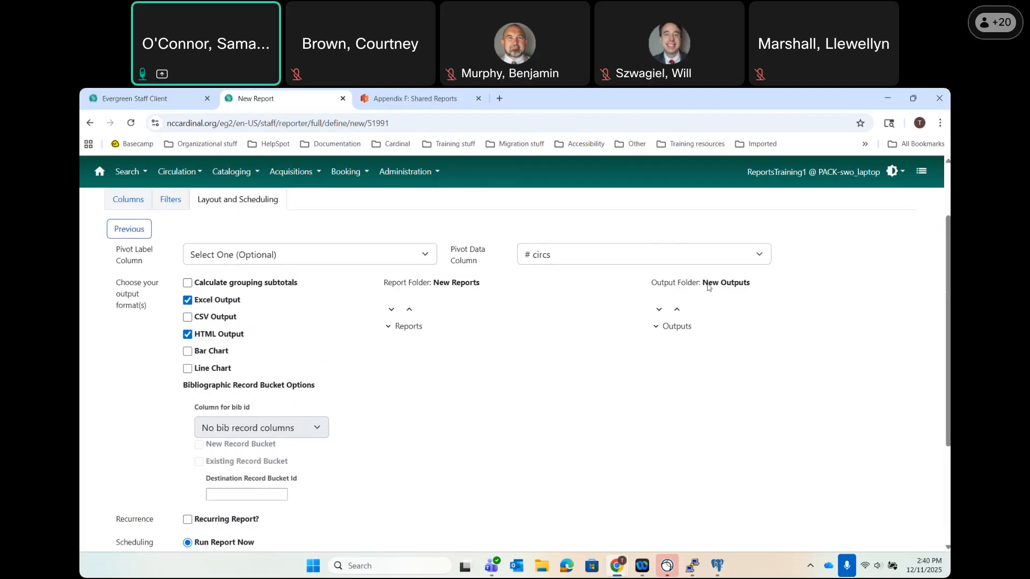
{"action": "scroll", "coordinate": [471, 428], "scroll_direction": "down", "scroll_amount": 3}
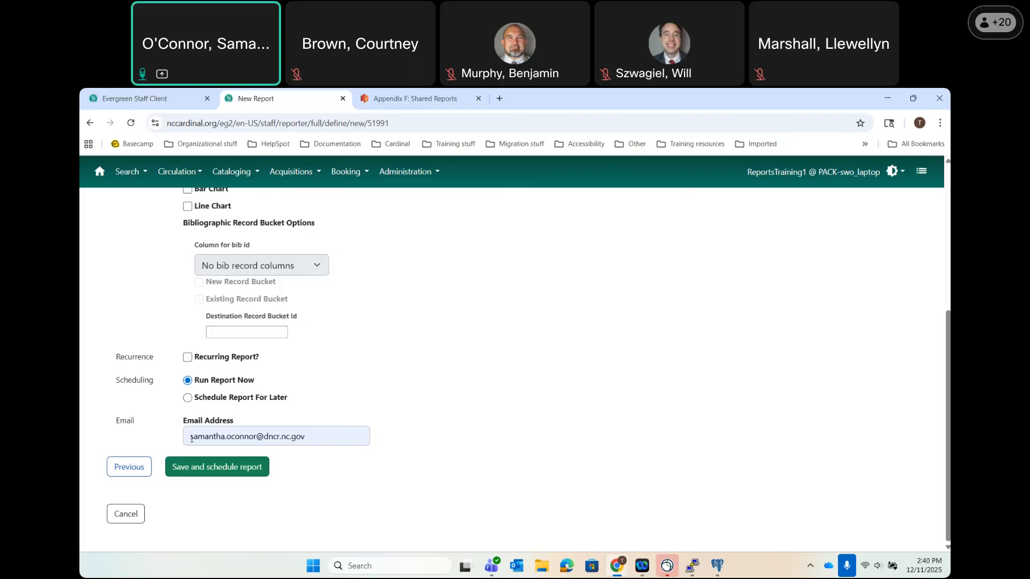
{"action": "left_click", "coordinate": [198, 472]}
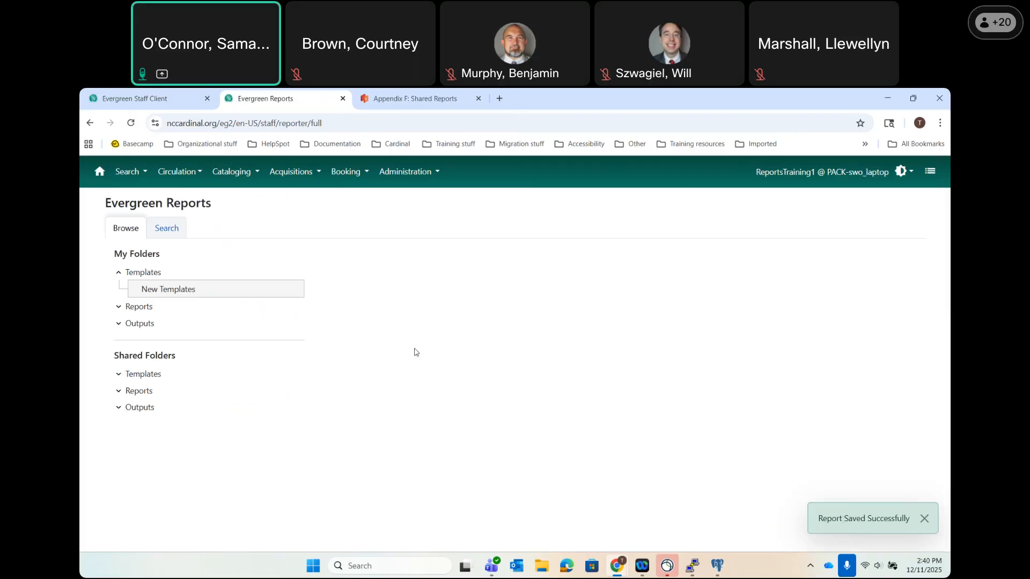
Expand Outputs in My Folders and view New Outputs' Pending and Complete grids.
{"action": "left_click", "coordinate": [142, 325]}
{"action": "left_click", "coordinate": [119, 324]}
{"action": "left_click", "coordinate": [159, 341]}
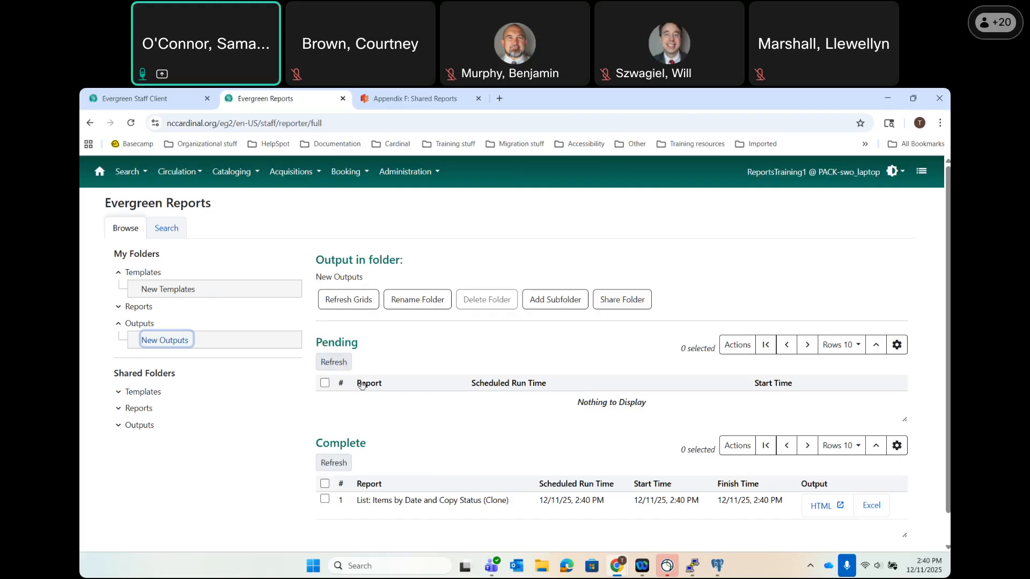
{"action": "scroll", "coordinate": [361, 384], "scroll_direction": "down", "scroll_amount": 1}
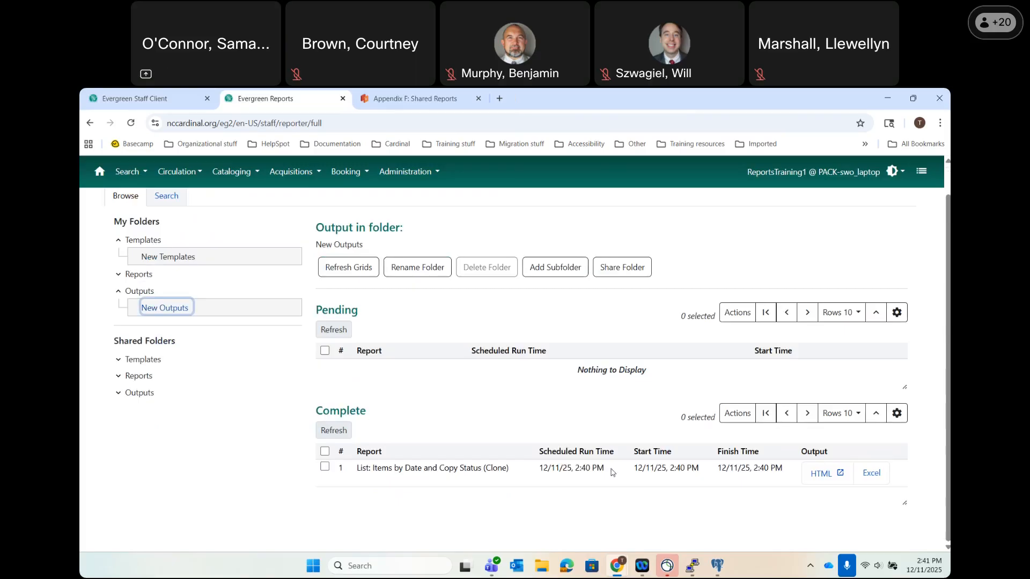
Open the completed report's HTML output, signing in with the staff username and password.
{"action": "left_click", "coordinate": [821, 474]}
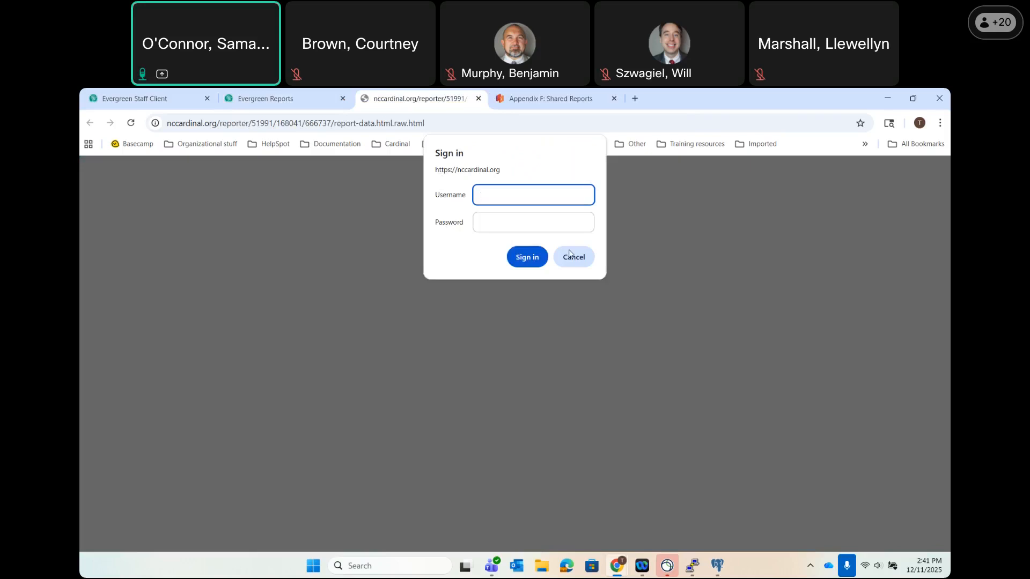
{"action": "type", "text": "admin_trn"}
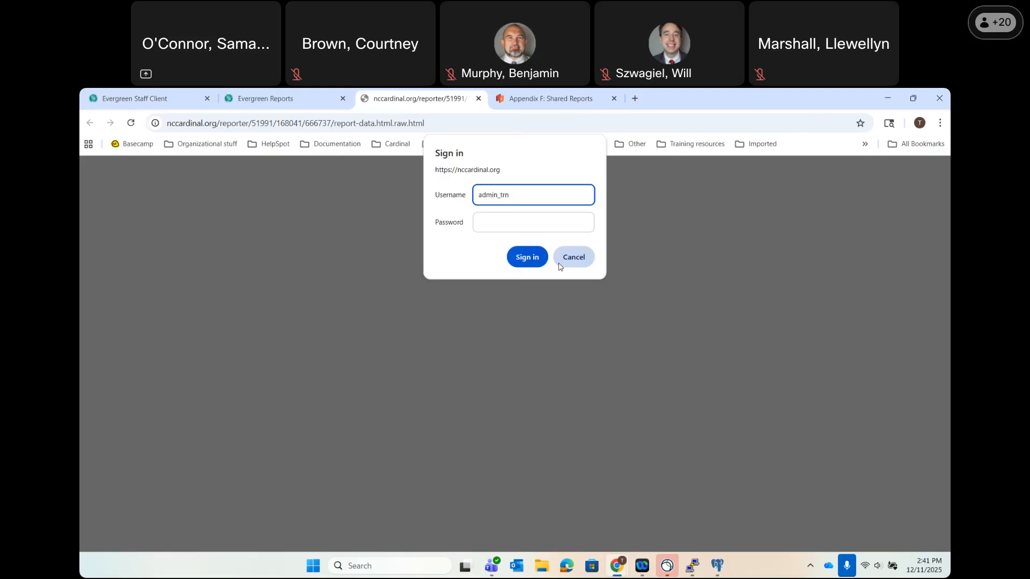
{"action": "key", "text": "Tab"}
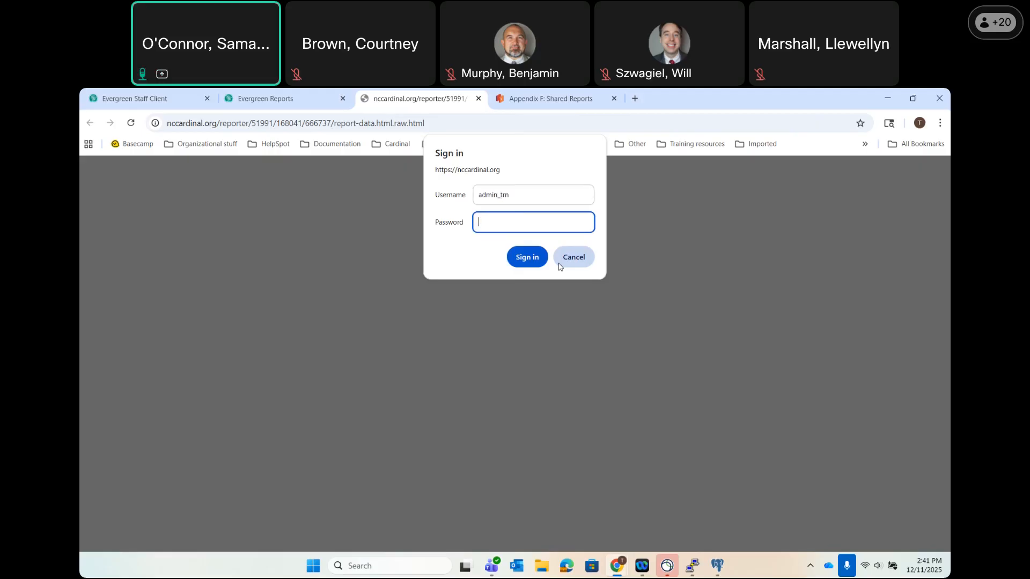
{"action": "type", "text": "•••••••••••••••"}
{"action": "key", "text": "Return"}
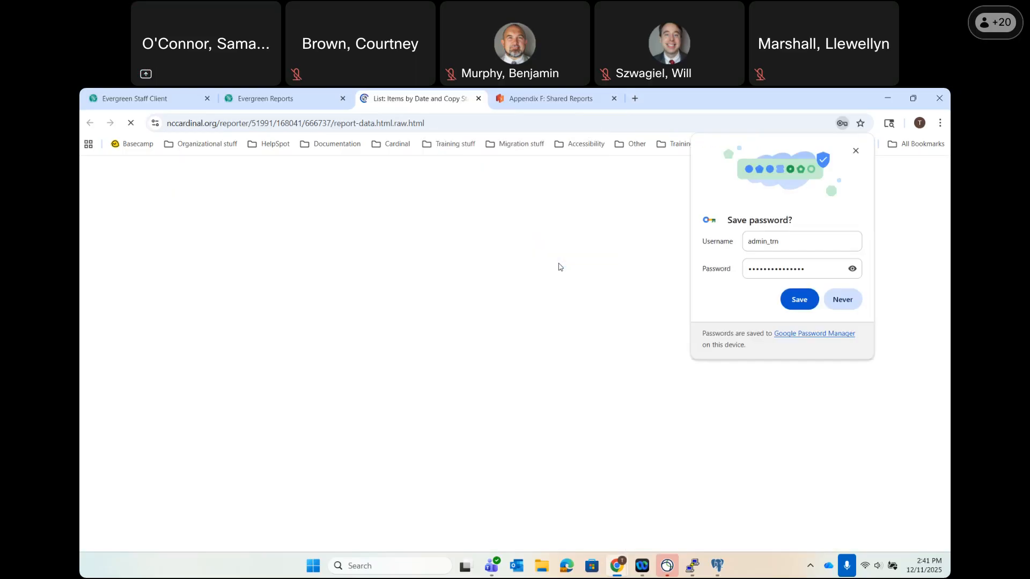
{"action": "left_click", "coordinate": [855, 152]}
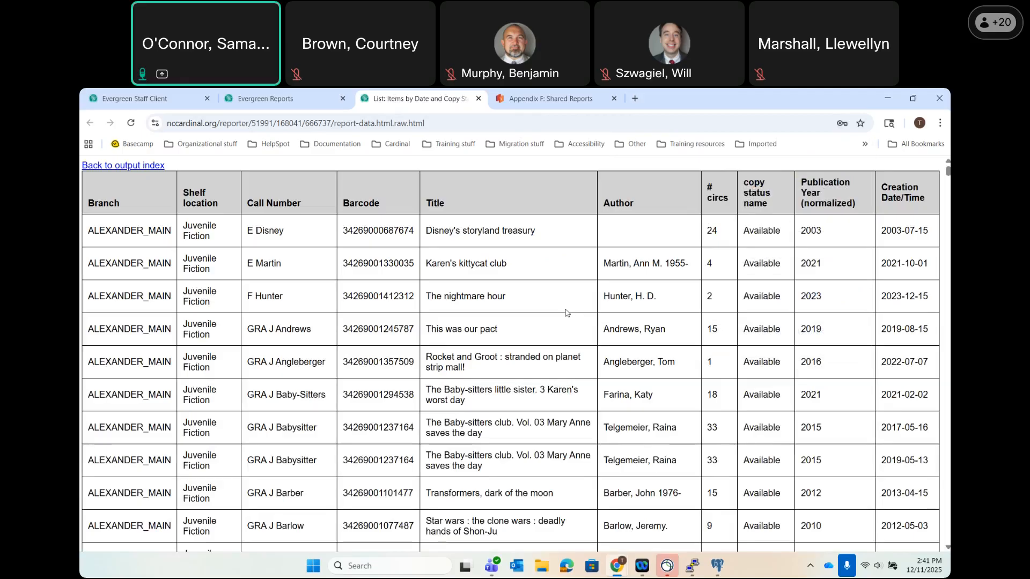
{"action": "left_click", "coordinate": [230, 98]}
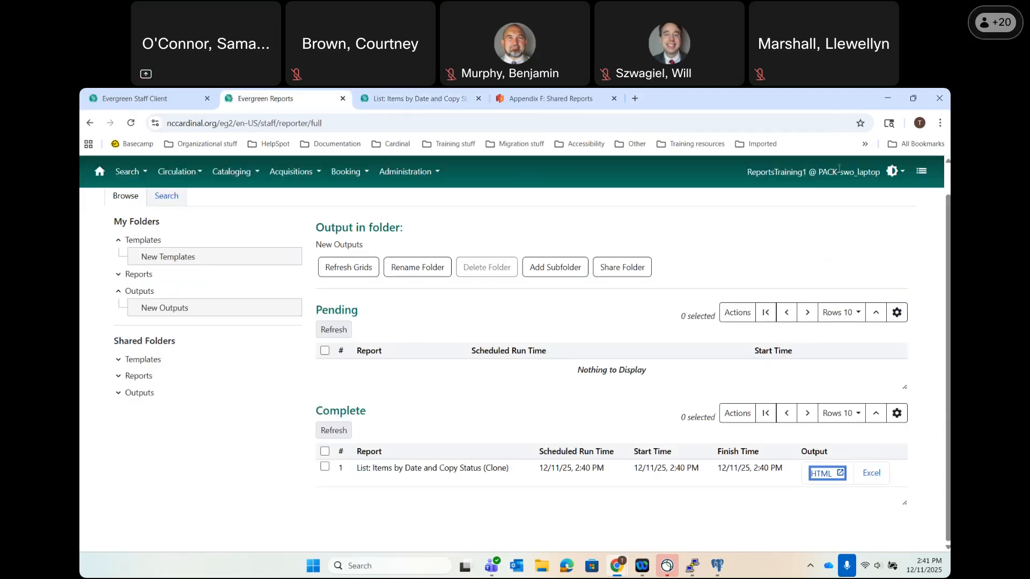
Switch to the List: Items by Date and Copy Status tab showing the output table.
{"action": "left_click", "coordinate": [410, 99]}
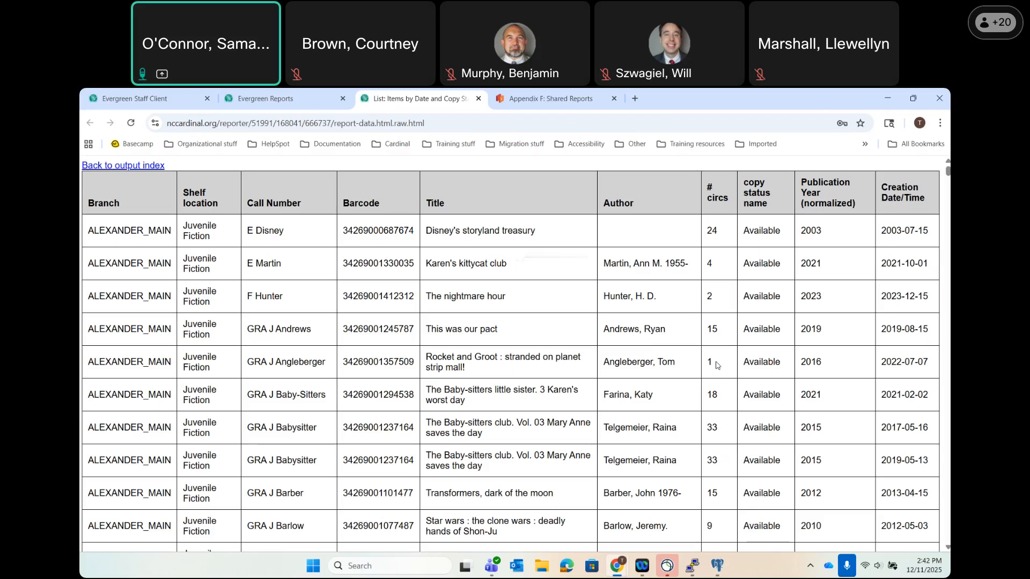
From the output index, download the Excel output and open the Debugging Info SQL page.
{"action": "left_click", "coordinate": [117, 166]}
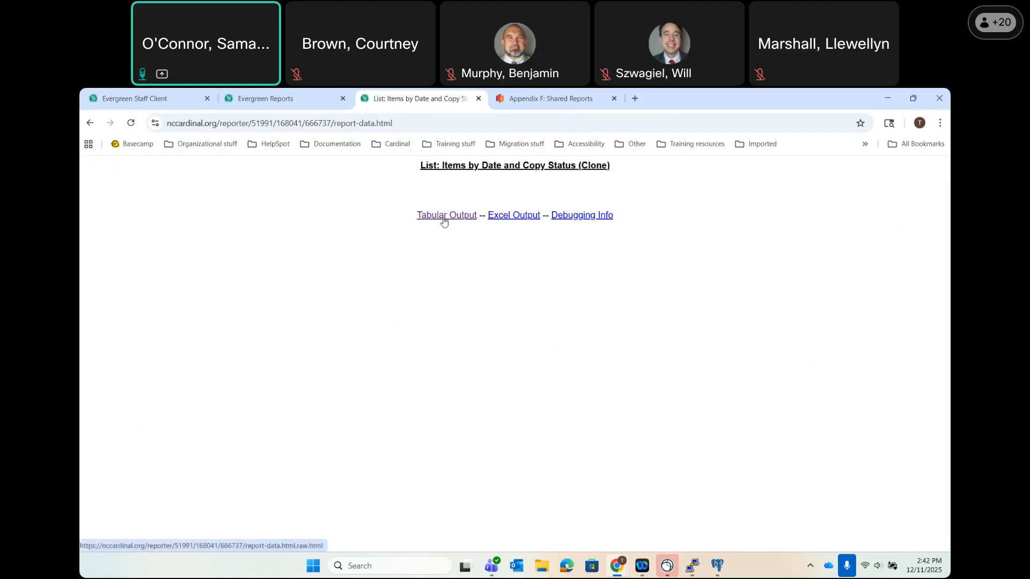
{"action": "left_click", "coordinate": [527, 220]}
{"action": "left_click", "coordinate": [599, 216]}
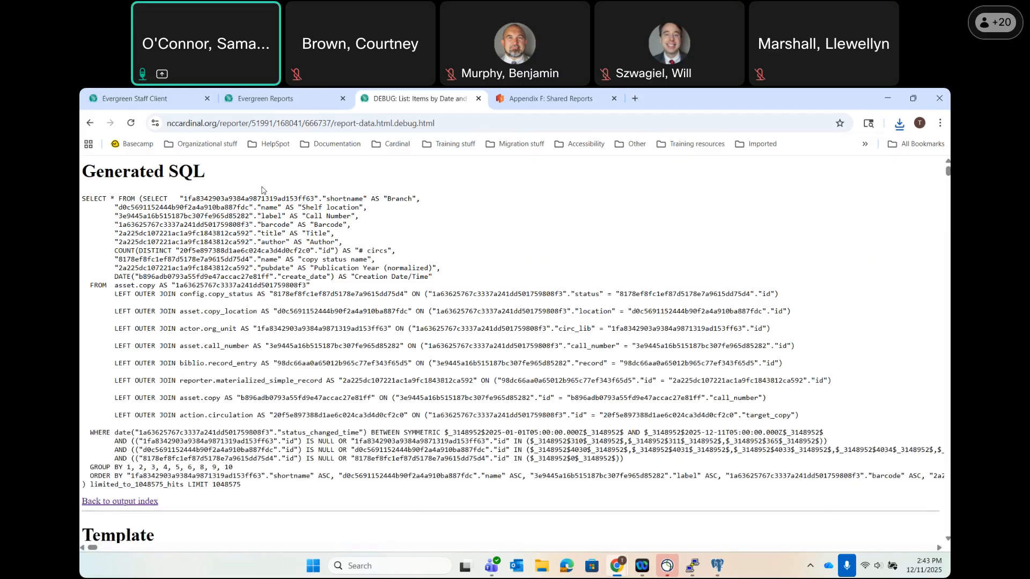
{"action": "left_click_drag", "start_coordinate": [245, 180], "coordinate": [662, 494]}
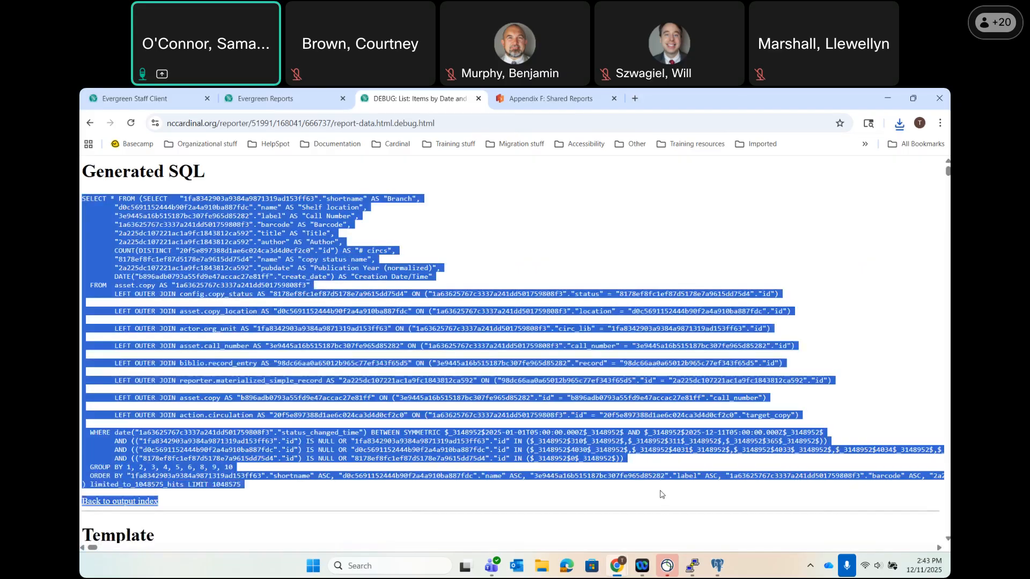
{"action": "left_click", "coordinate": [539, 342]}
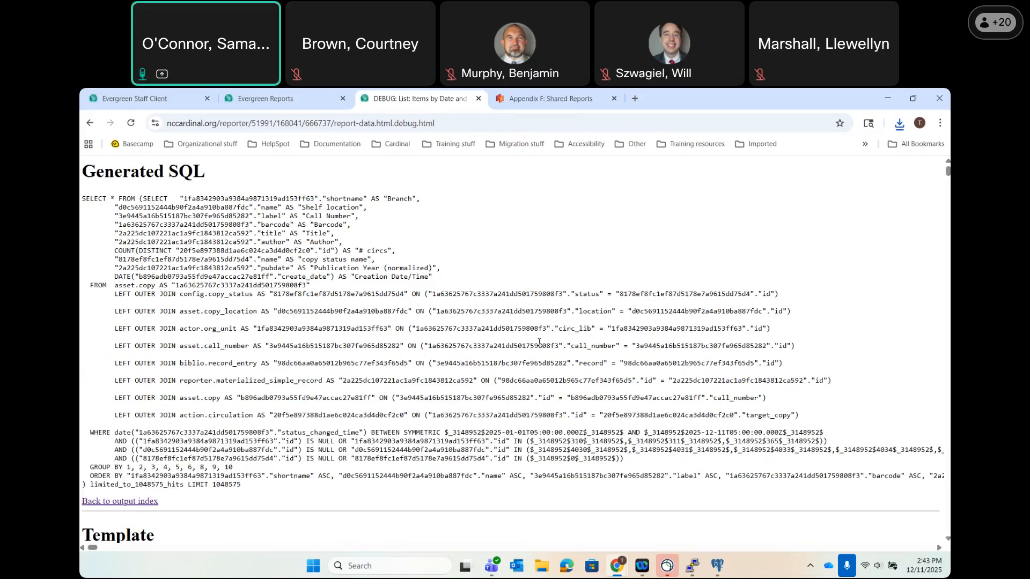
{"action": "left_click_drag", "start_coordinate": [523, 451], "coordinate": [515, 487]}
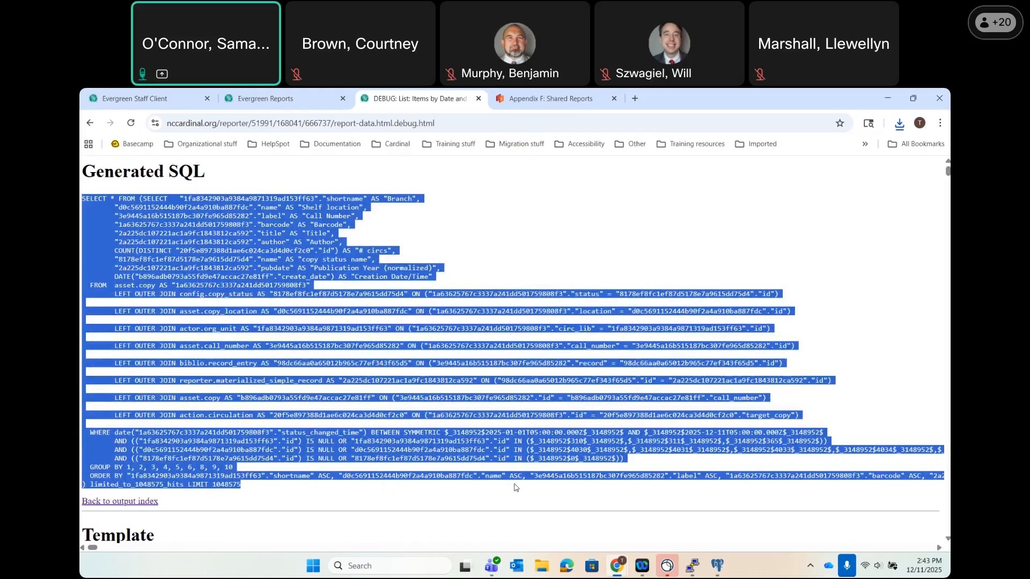
{"action": "scroll", "coordinate": [409, 483], "scroll_direction": "down", "scroll_amount": 3}
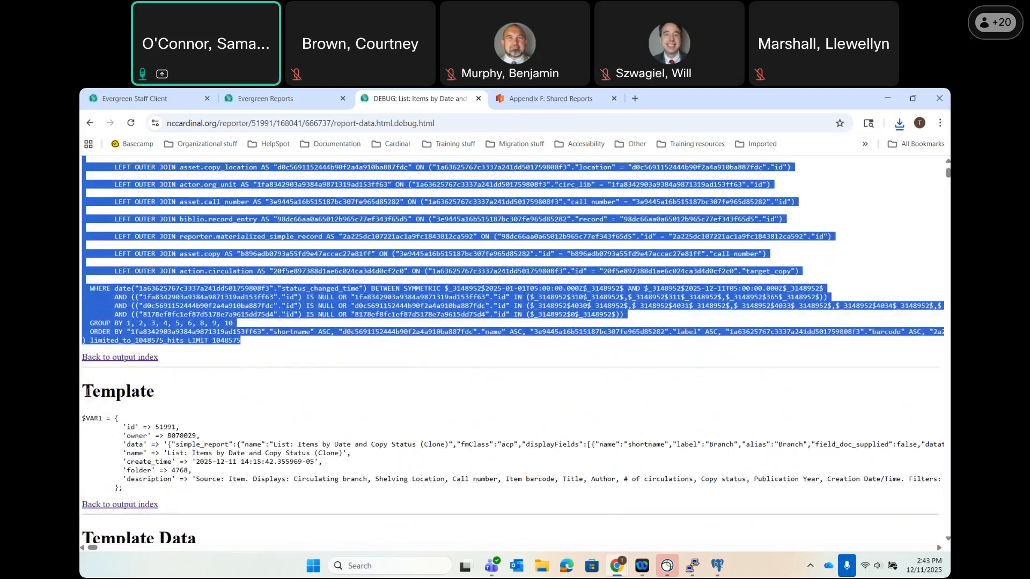
{"action": "scroll", "coordinate": [99, 421], "scroll_direction": "down", "scroll_amount": 1}
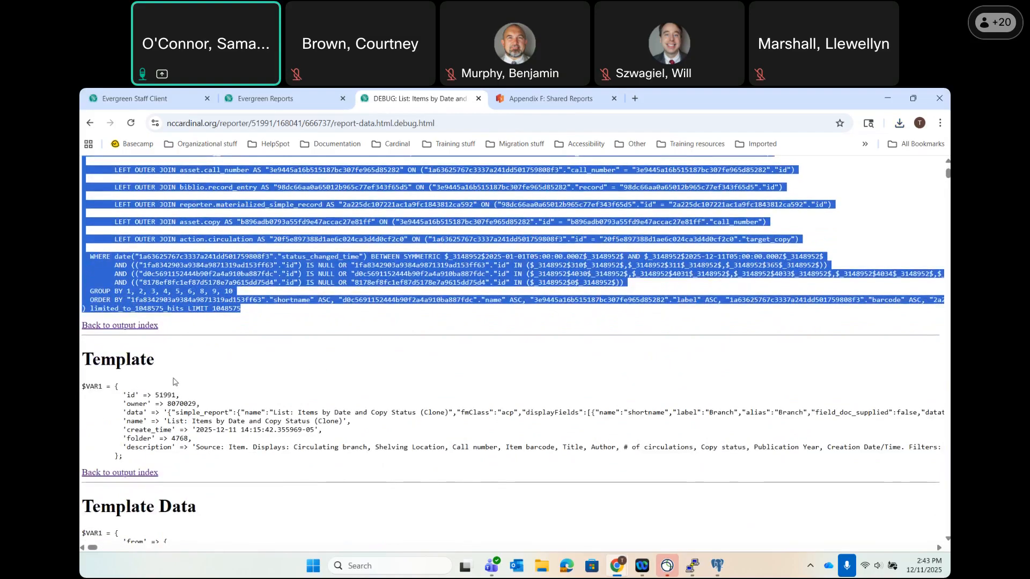
{"action": "left_click_drag", "start_coordinate": [123, 396], "coordinate": [198, 396]}
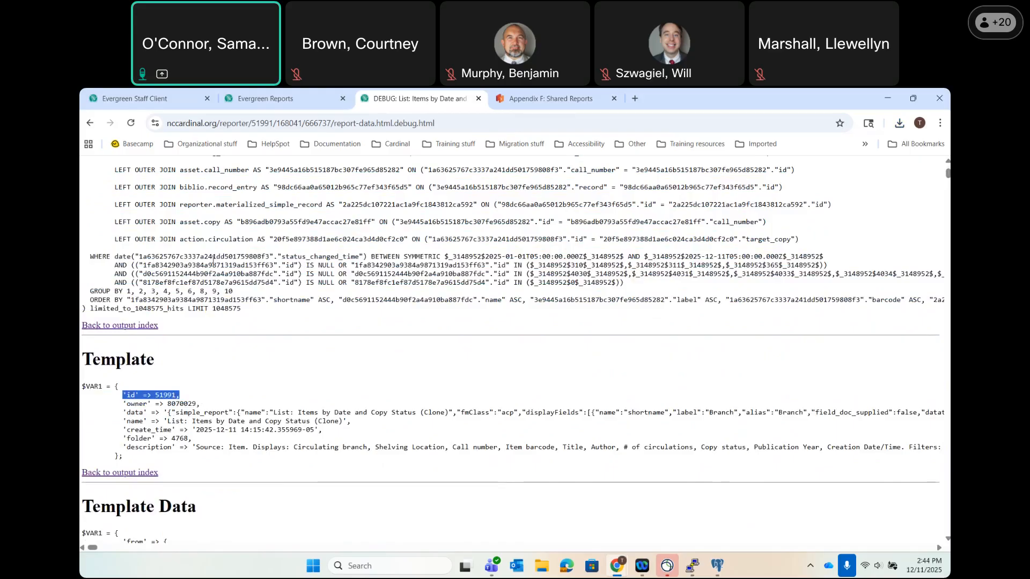
{"action": "scroll", "coordinate": [213, 261], "scroll_direction": "up", "scroll_amount": 2}
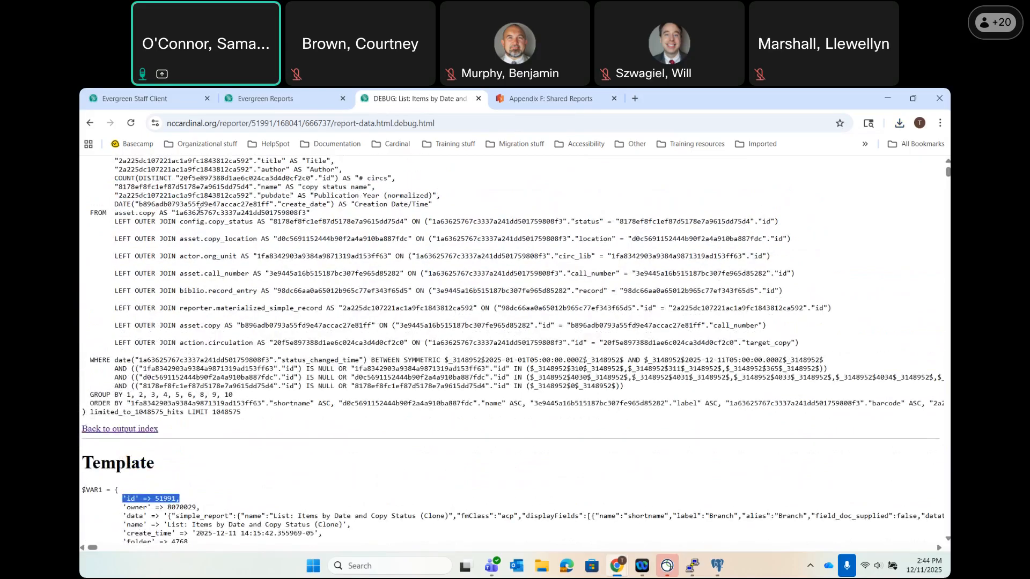
{"action": "scroll", "coordinate": [199, 212], "scroll_direction": "down", "scroll_amount": 1}
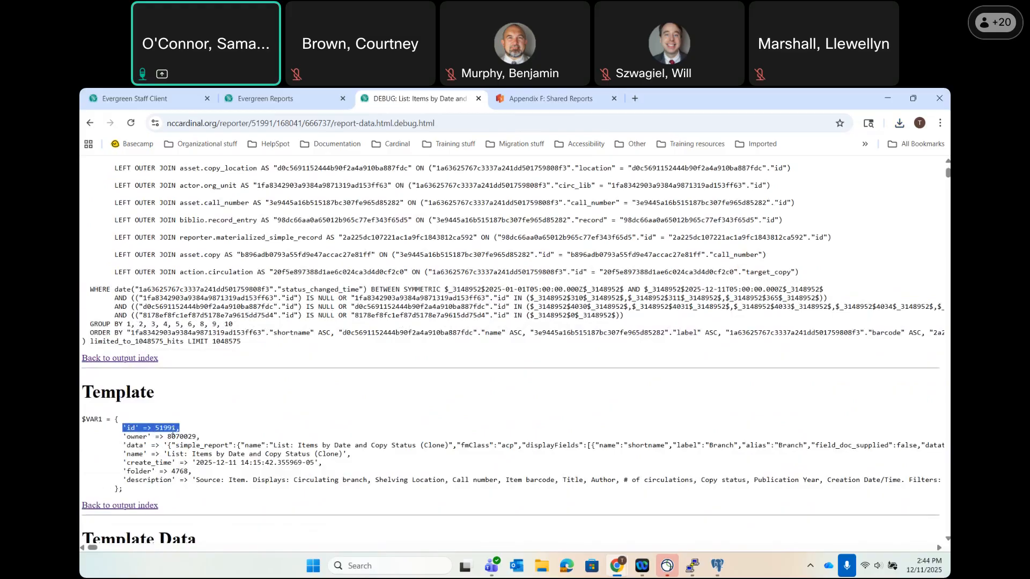
{"action": "left_click", "coordinate": [175, 428]}
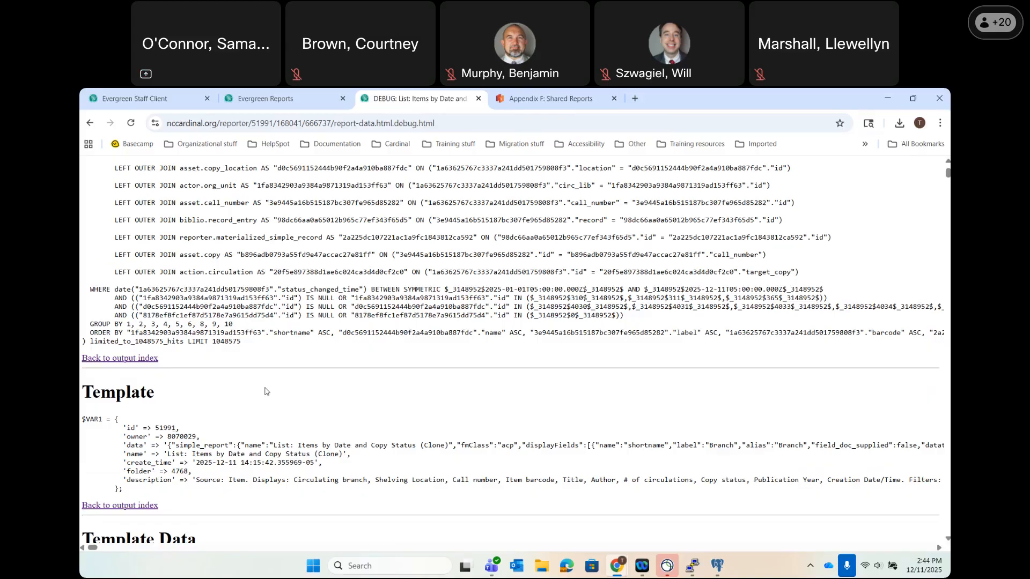
{"action": "scroll", "coordinate": [267, 392], "scroll_direction": "up", "scroll_amount": 3}
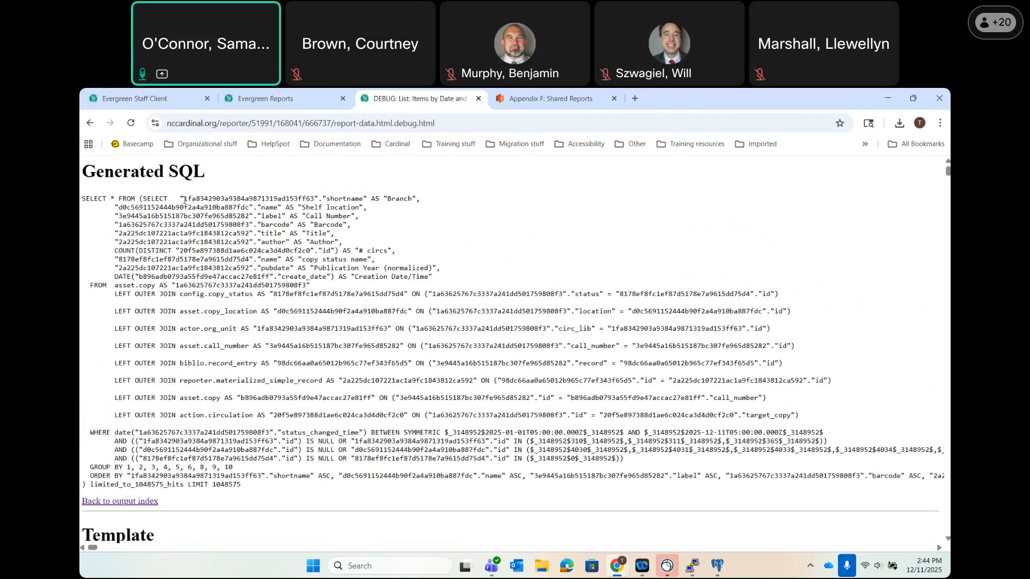
Go back to the Evergreen Reports tab and download the report's Excel output, report-data (35).xlsx.
{"action": "left_click", "coordinate": [90, 123]}
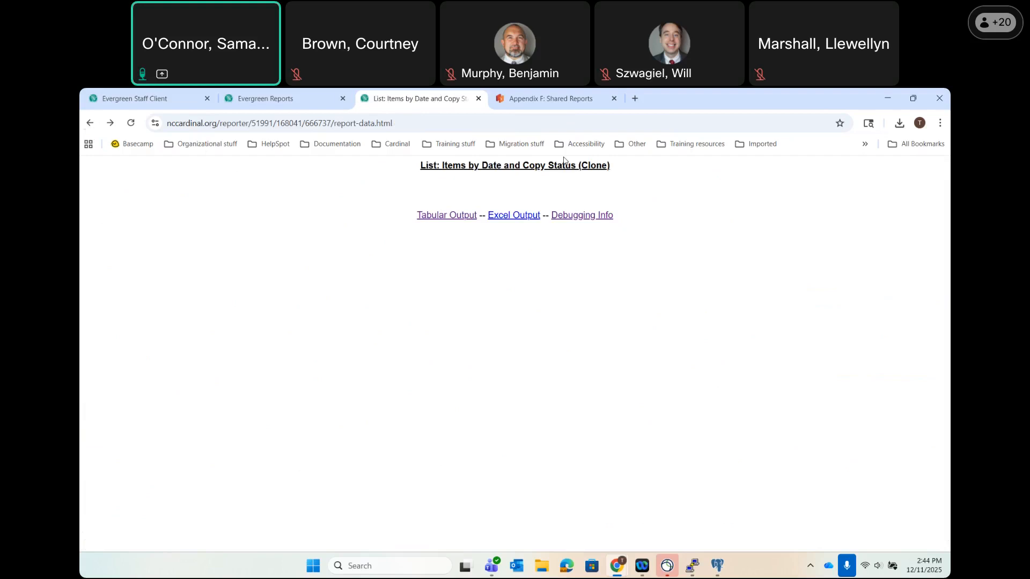
{"action": "left_click", "coordinate": [285, 95]}
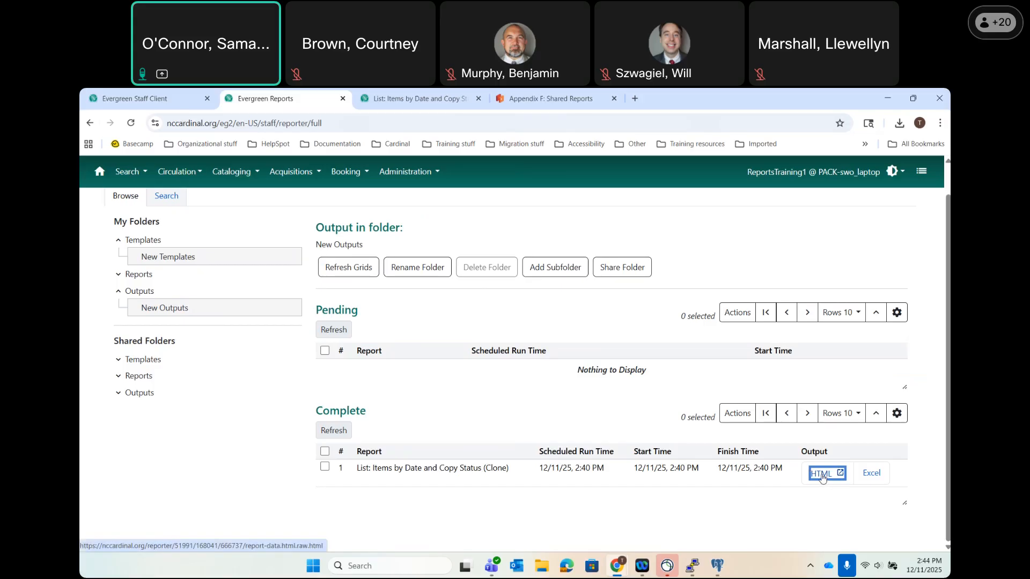
{"action": "left_click", "coordinate": [875, 477]}
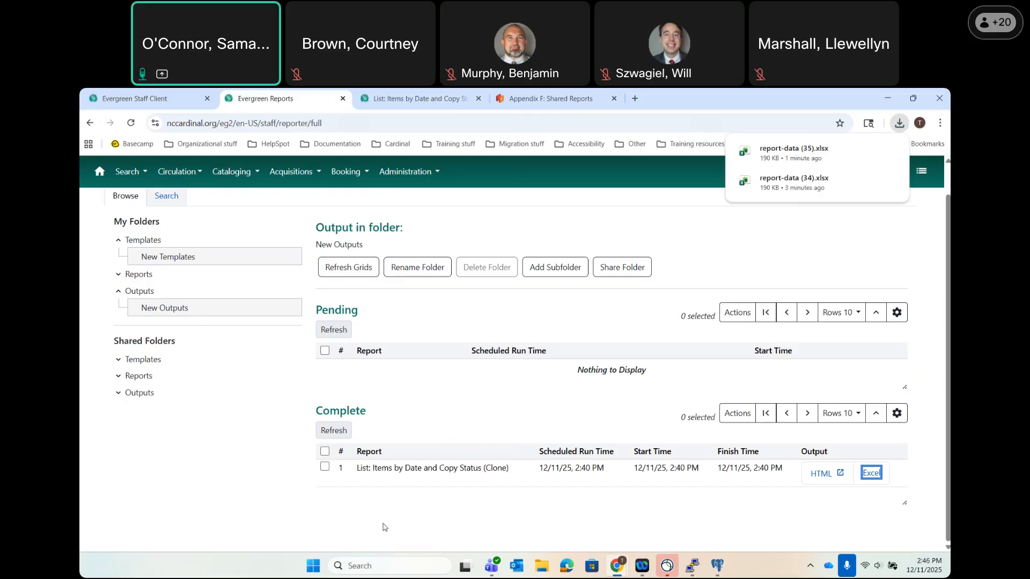
Select the completed 'Items by Date and Copy Status (Clone)' output and show its Actions menu.
{"action": "left_click", "coordinate": [325, 466]}
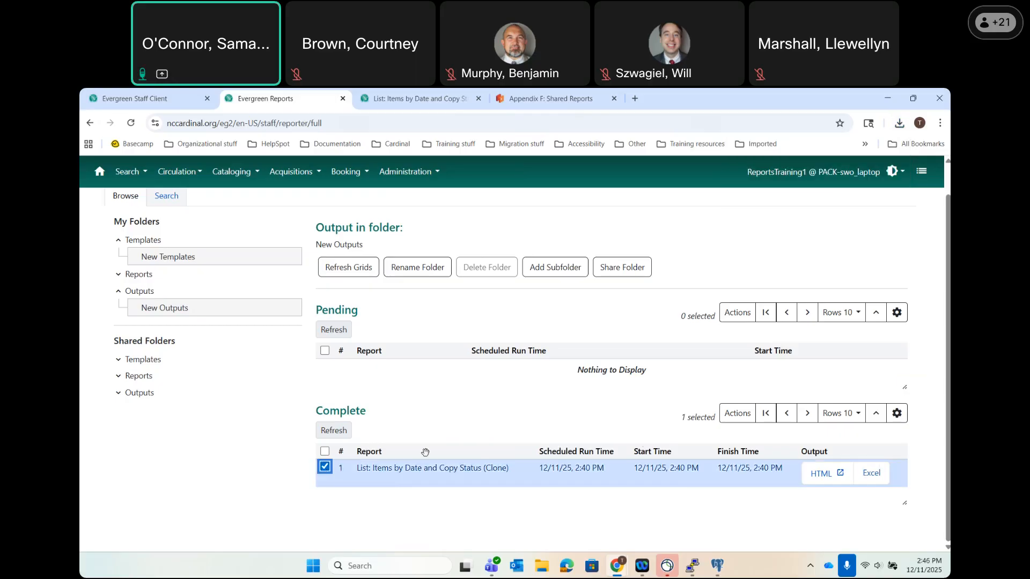
{"action": "left_click", "coordinate": [738, 413]}
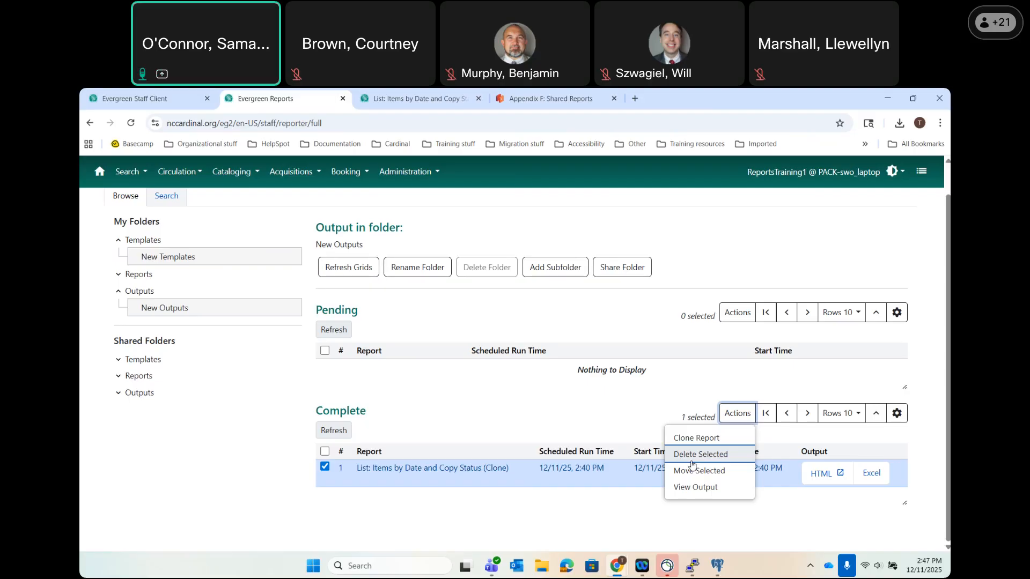
Dismiss the Actions menu and set the Complete grid to 50 rows per page.
{"action": "left_click", "coordinate": [722, 421]}
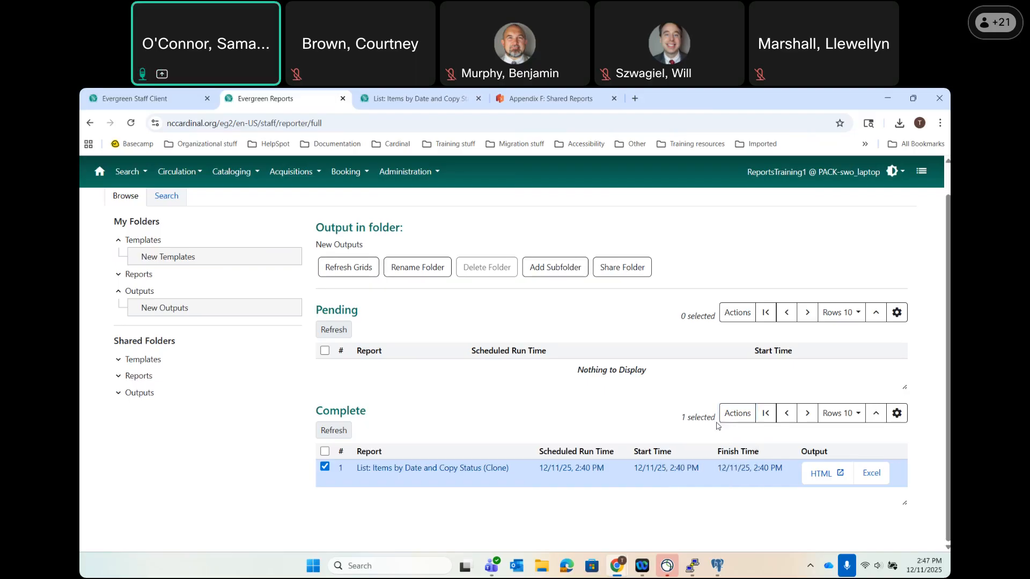
{"action": "left_click", "coordinate": [853, 418]}
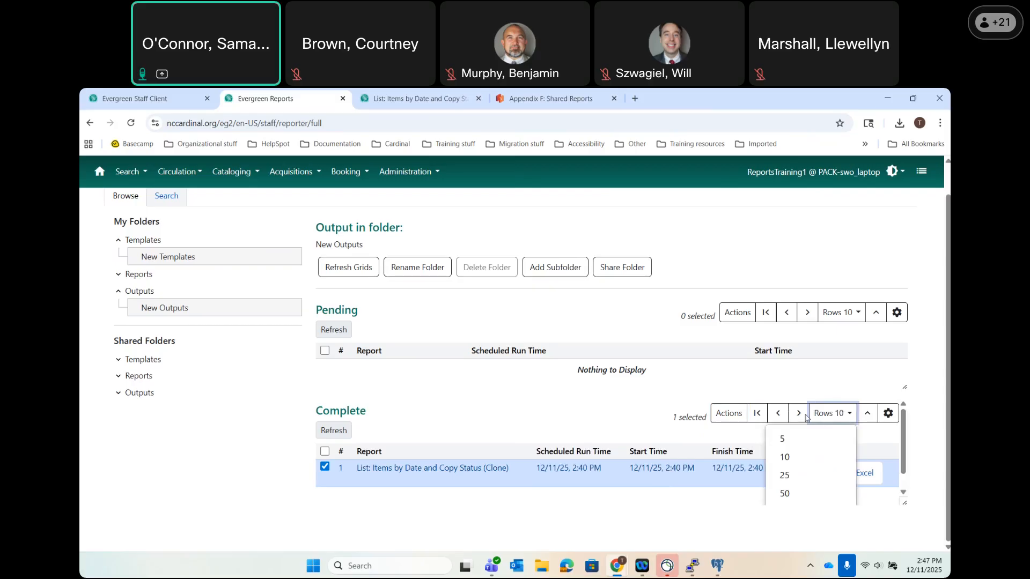
{"action": "left_click", "coordinate": [790, 499]}
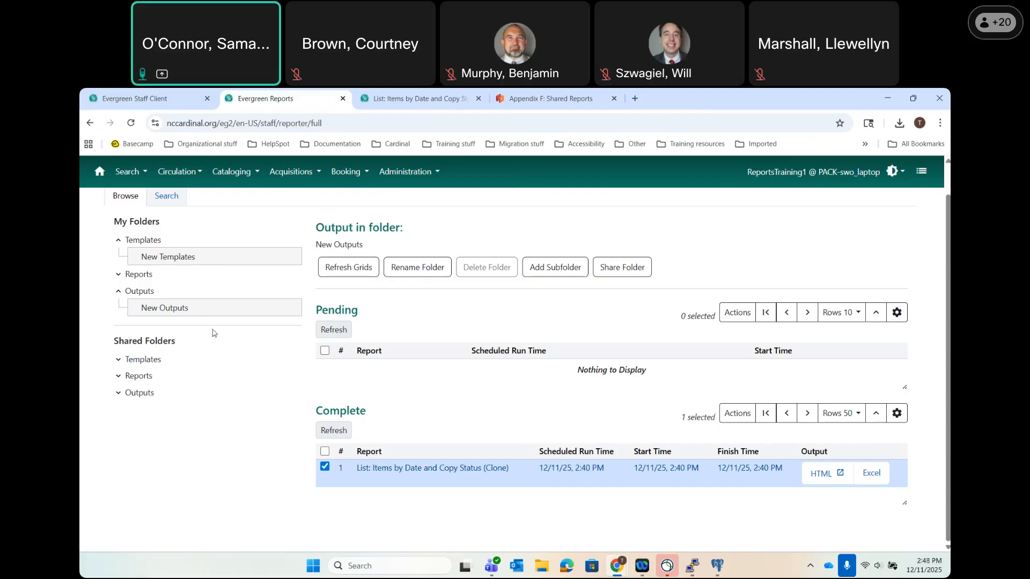
In New Templates, start a report from the 'List: Items by Date and Copy Status (Clone)' template.
{"action": "left_click", "coordinate": [179, 262]}
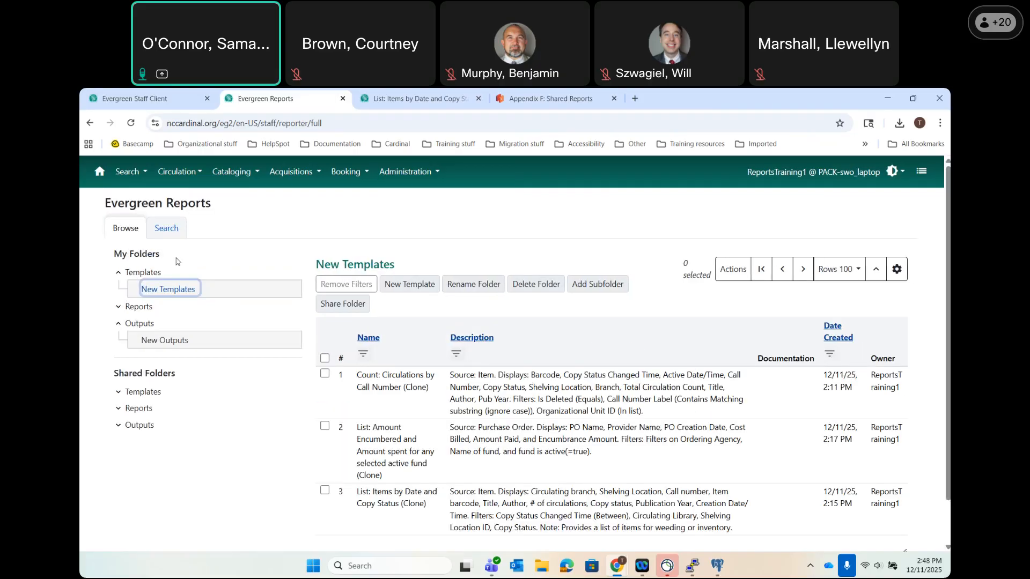
{"action": "scroll", "coordinate": [468, 411], "scroll_direction": "down", "scroll_amount": 2}
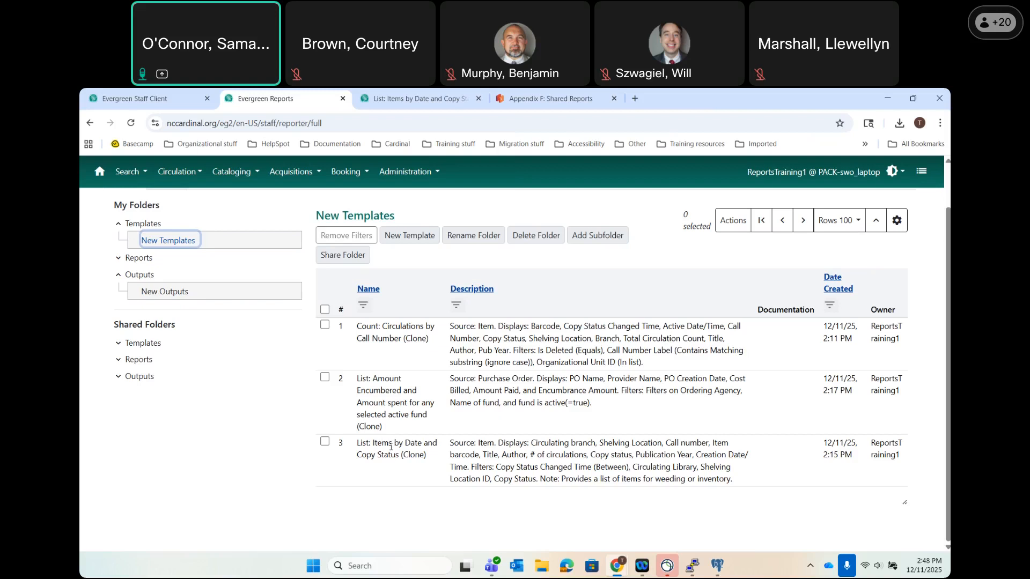
{"action": "double_click", "coordinate": [391, 447]}
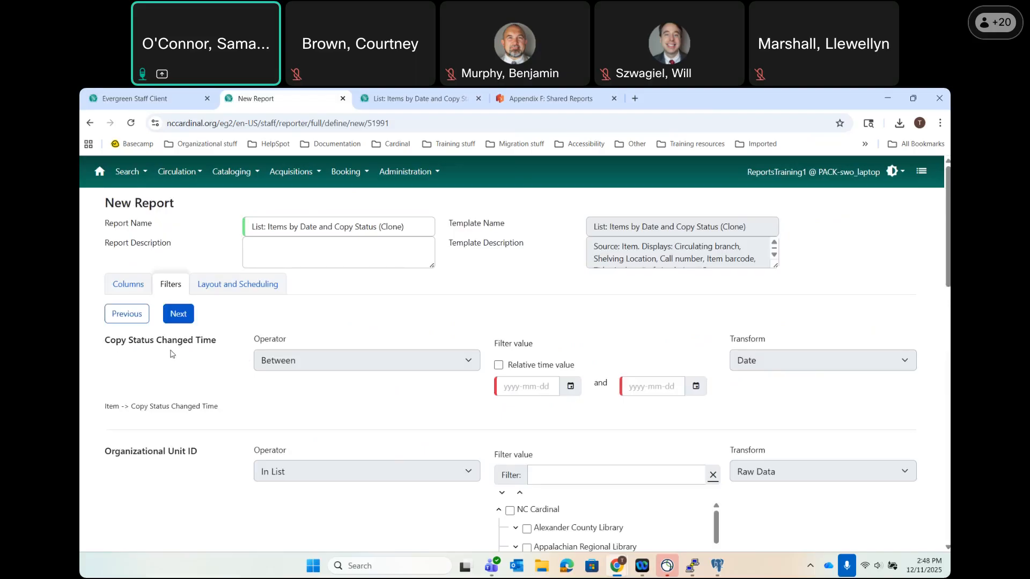
Set Copy Status Changed Time between 2025-11-01 and 2025-11-30, then enable Relative time value.
{"action": "left_click", "coordinate": [499, 365]}
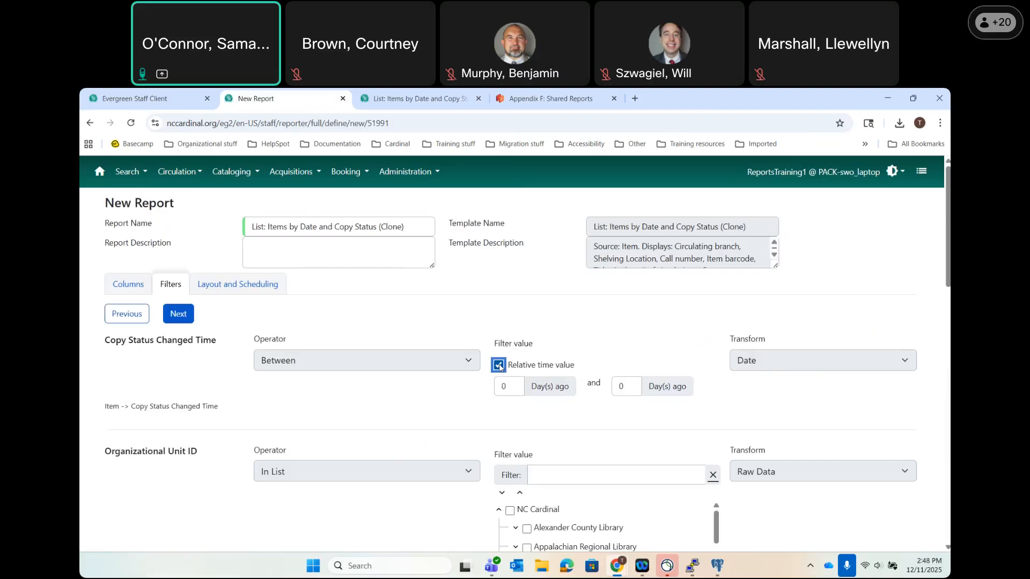
{"action": "left_click", "coordinate": [499, 365]}
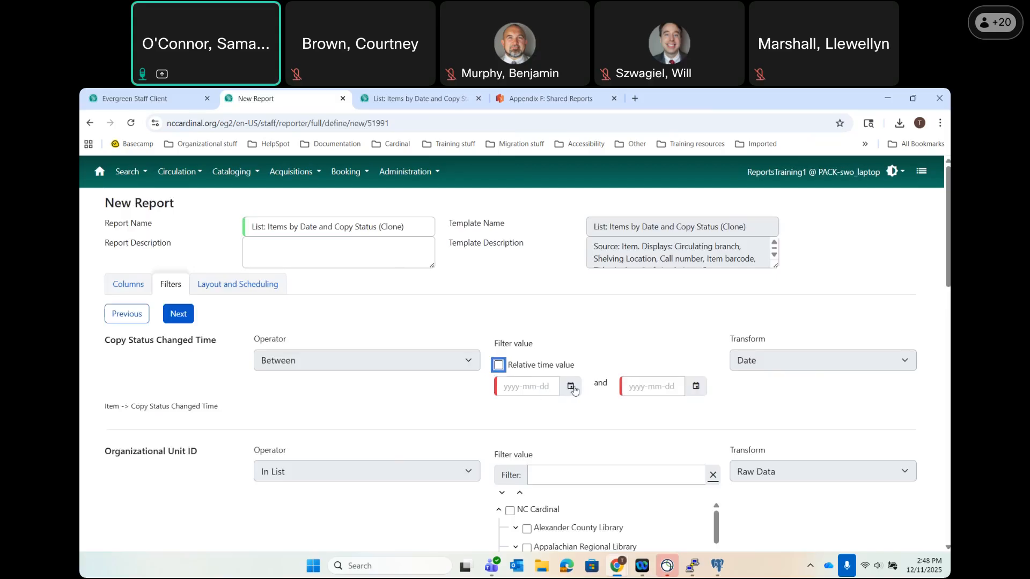
{"action": "left_click", "coordinate": [572, 387]}
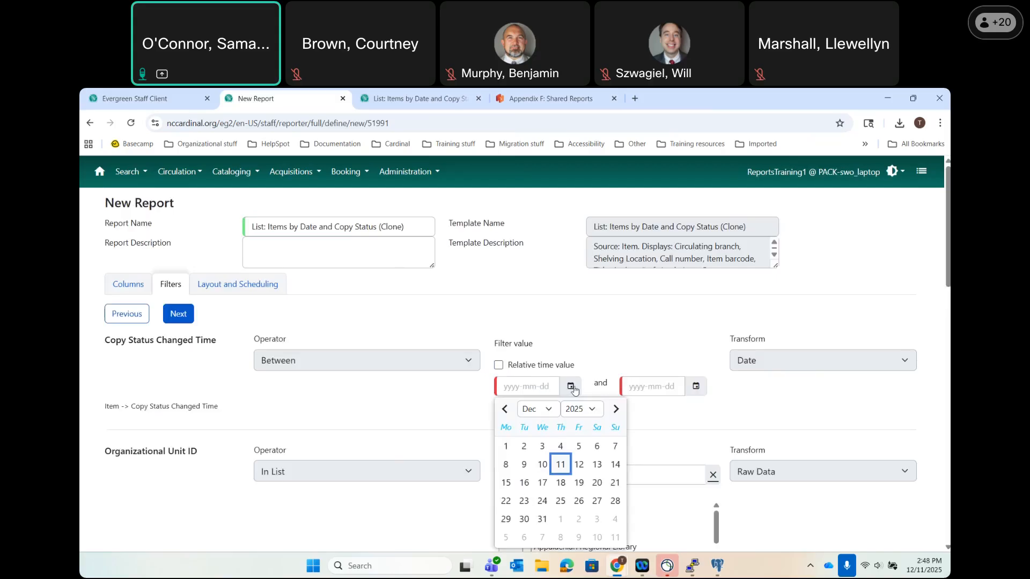
{"action": "left_click", "coordinate": [505, 409]}
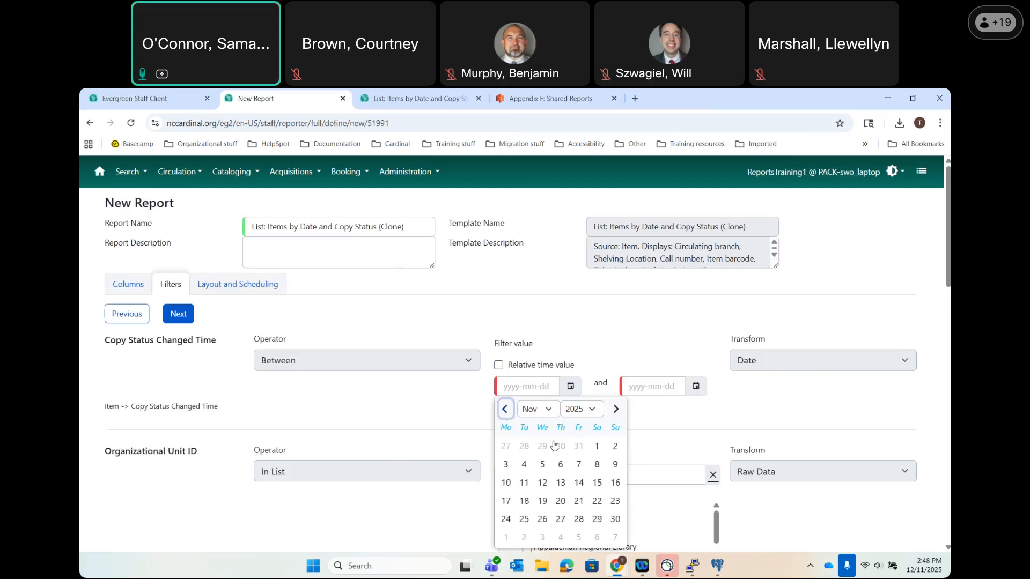
{"action": "left_click", "coordinate": [597, 446]}
{"action": "left_click", "coordinate": [696, 386]}
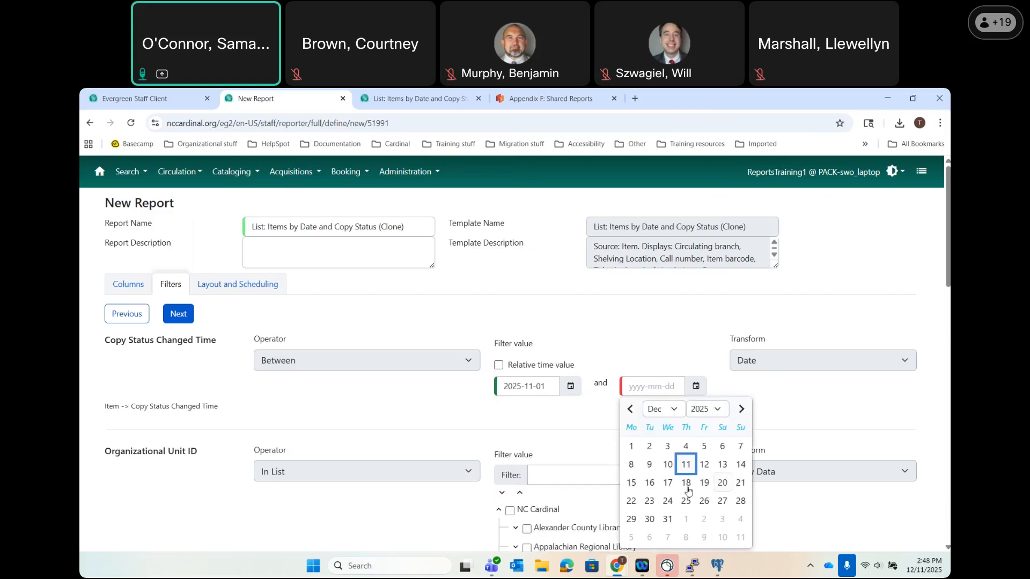
{"action": "left_click", "coordinate": [630, 409]}
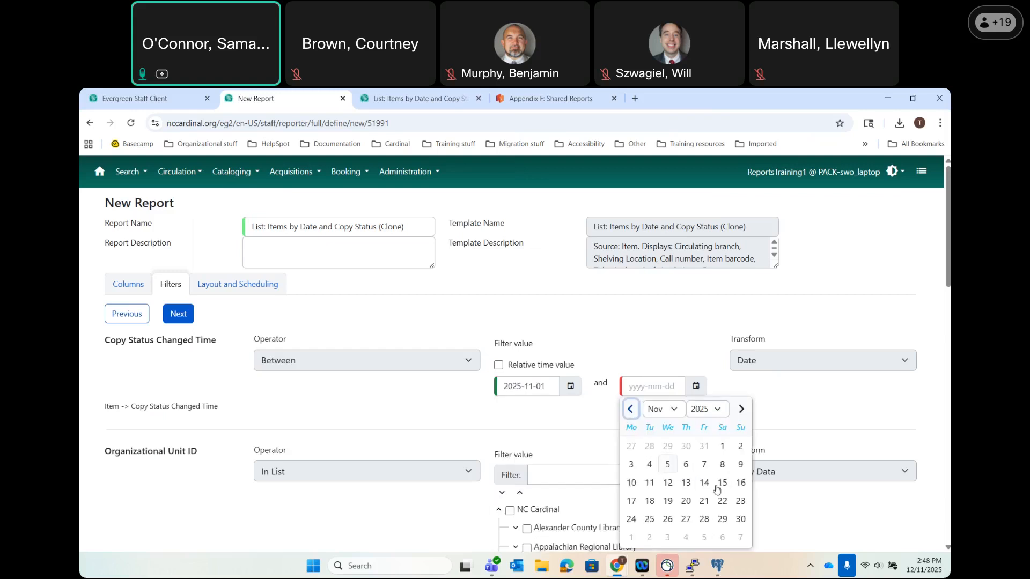
{"action": "left_click", "coordinate": [740, 520]}
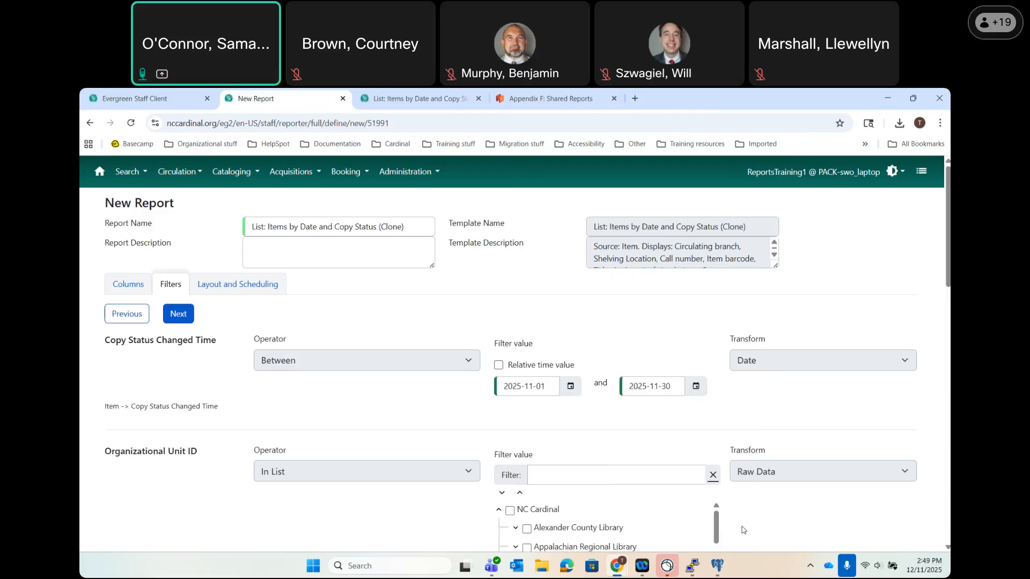
{"action": "left_click", "coordinate": [500, 365]}
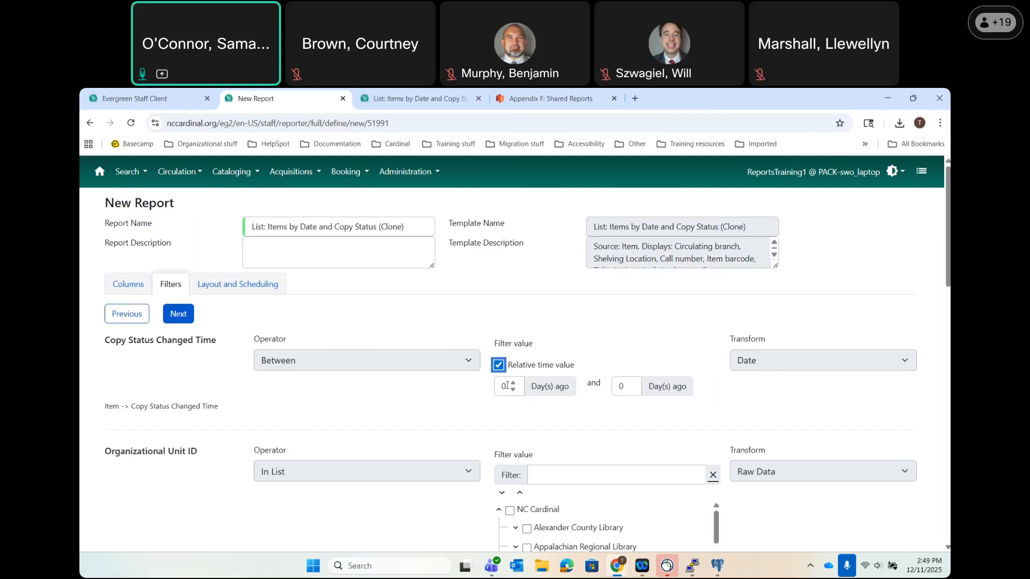
Enter 7 in the first Day(s) ago box and 1 in the second.
{"action": "left_click_drag", "start_coordinate": [507, 386], "coordinate": [491, 387]}
{"action": "type", "text": "30"}
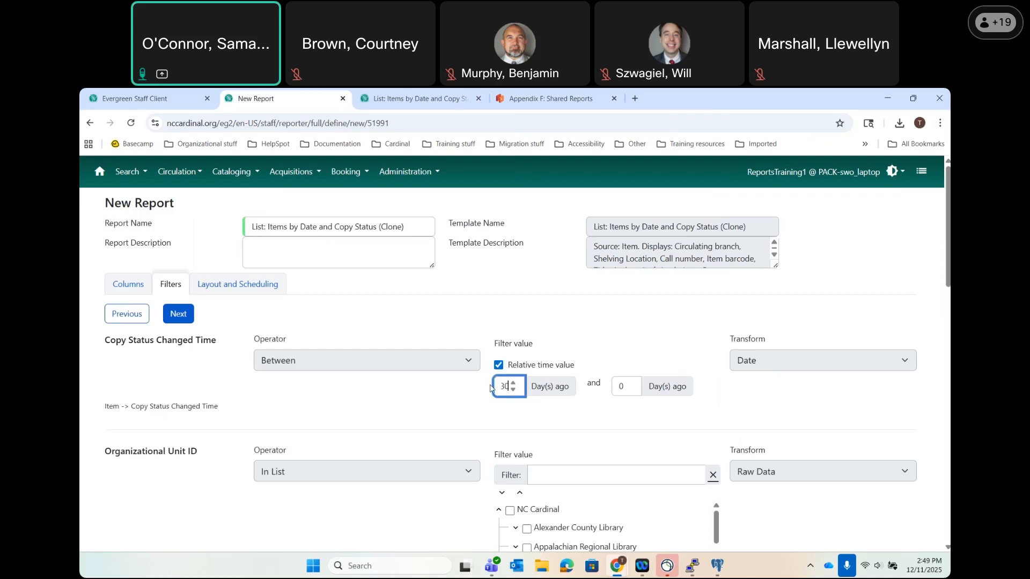
{"action": "left_click_drag", "start_coordinate": [622, 386], "coordinate": [598, 382]}
{"action": "type", "text": "1"}
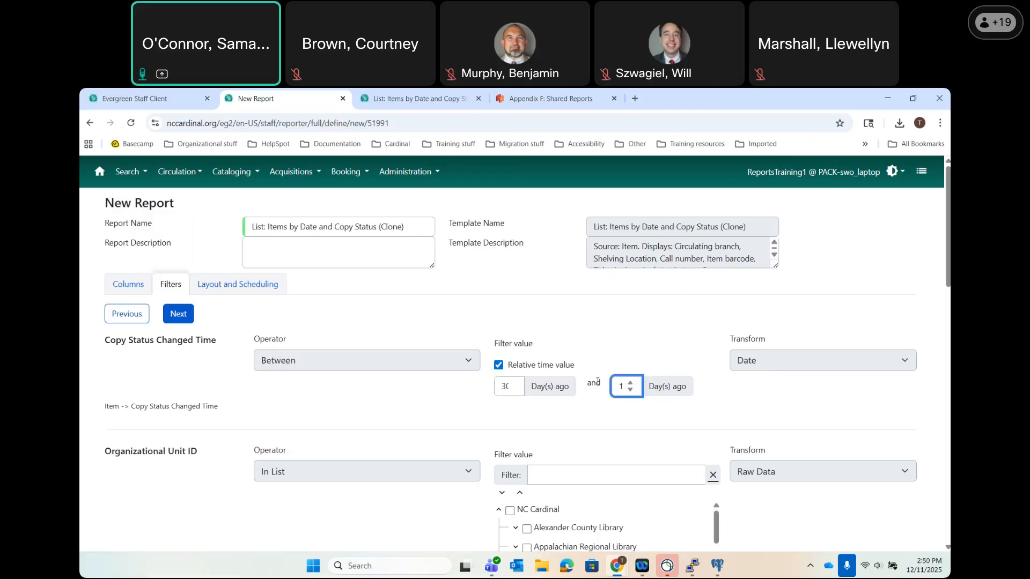
{"action": "left_click_drag", "start_coordinate": [509, 388], "coordinate": [501, 385]}
{"action": "type", "text": "7"}
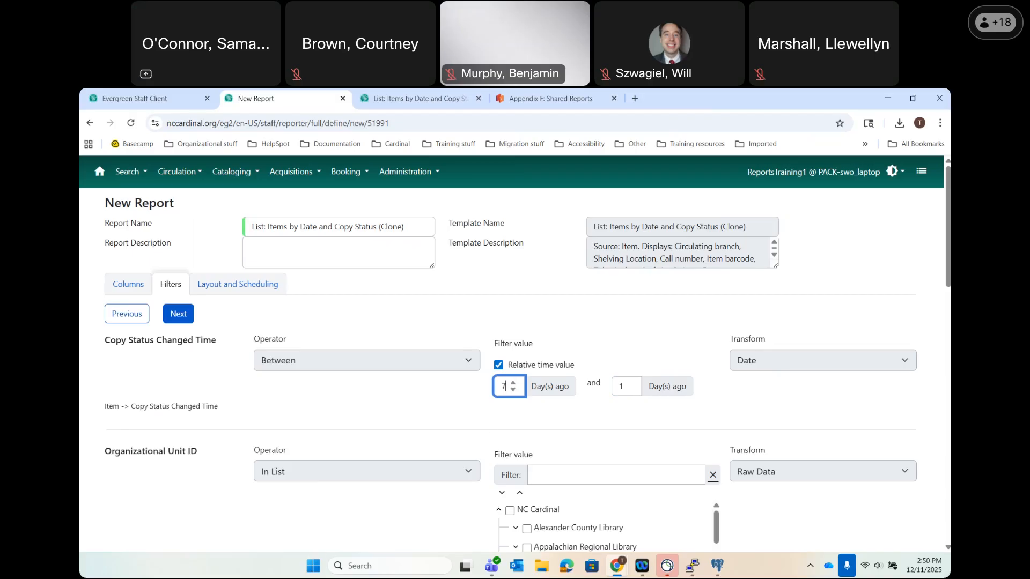
Include Alexander Main Library, Bethlehem Branch and Stony Point Branch in the branch filter.
{"action": "left_click", "coordinate": [460, 425]}
{"action": "scroll", "coordinate": [459, 424], "scroll_direction": "down", "scroll_amount": 2}
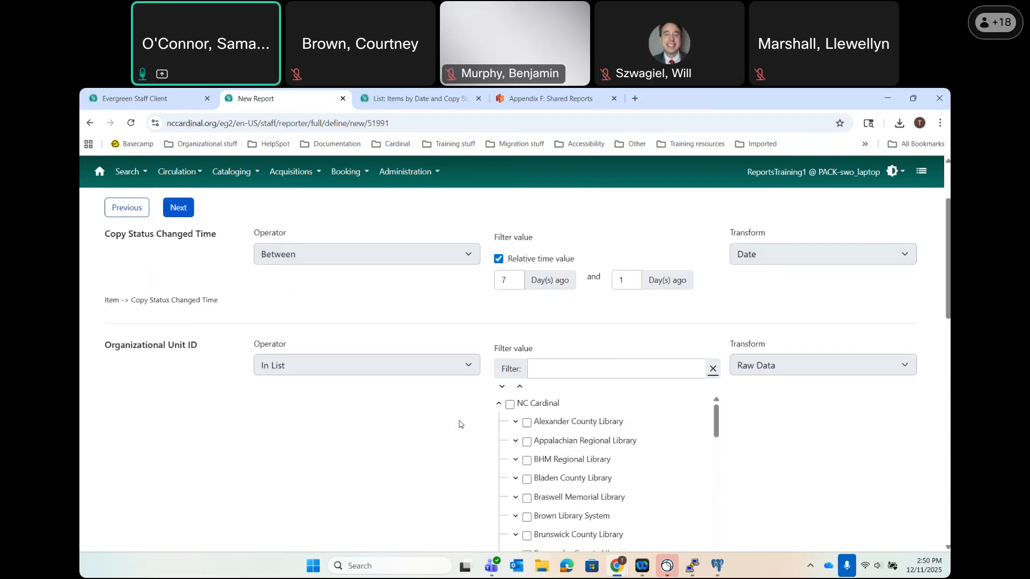
{"action": "left_click", "coordinate": [515, 422]}
{"action": "left_click", "coordinate": [544, 443]}
{"action": "left_click", "coordinate": [544, 460]}
{"action": "left_click", "coordinate": [543, 479]}
Limit shelving location to Adult Fiction (CARDINAL) and status to Available, then continue.
{"action": "scroll", "coordinate": [433, 471], "scroll_direction": "down", "scroll_amount": 8}
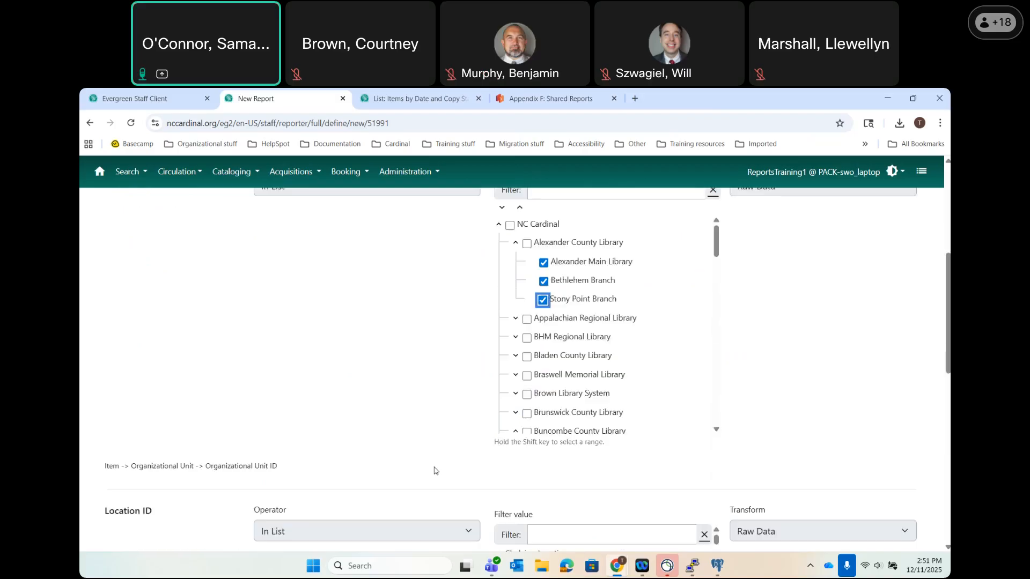
{"action": "scroll", "coordinate": [434, 470], "scroll_direction": "down", "scroll_amount": 1}
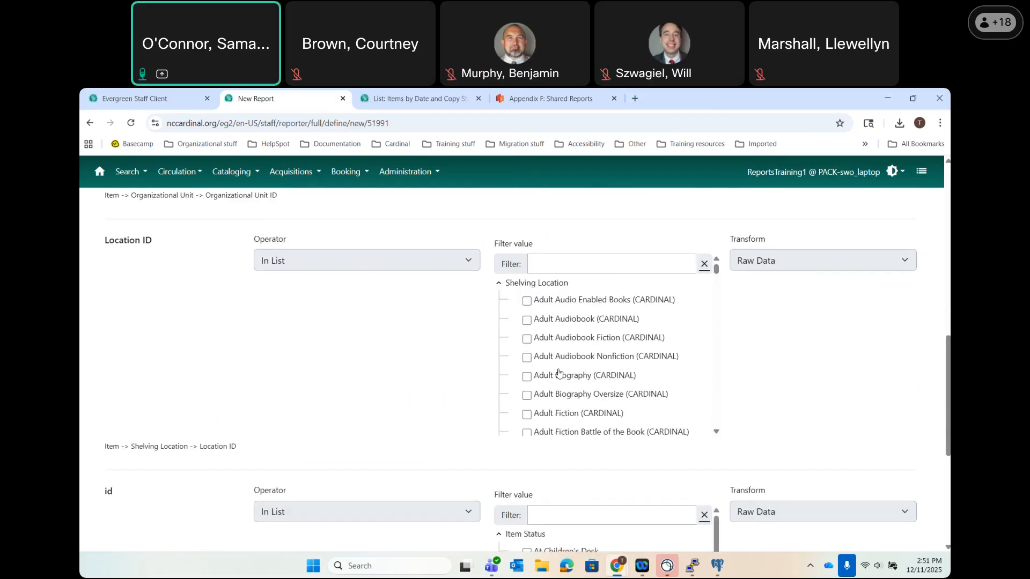
{"action": "left_click", "coordinate": [526, 414]}
{"action": "scroll", "coordinate": [443, 415], "scroll_direction": "down", "scroll_amount": 4}
{"action": "left_click", "coordinate": [526, 397]}
{"action": "scroll", "coordinate": [376, 472], "scroll_direction": "down", "scroll_amount": 1}
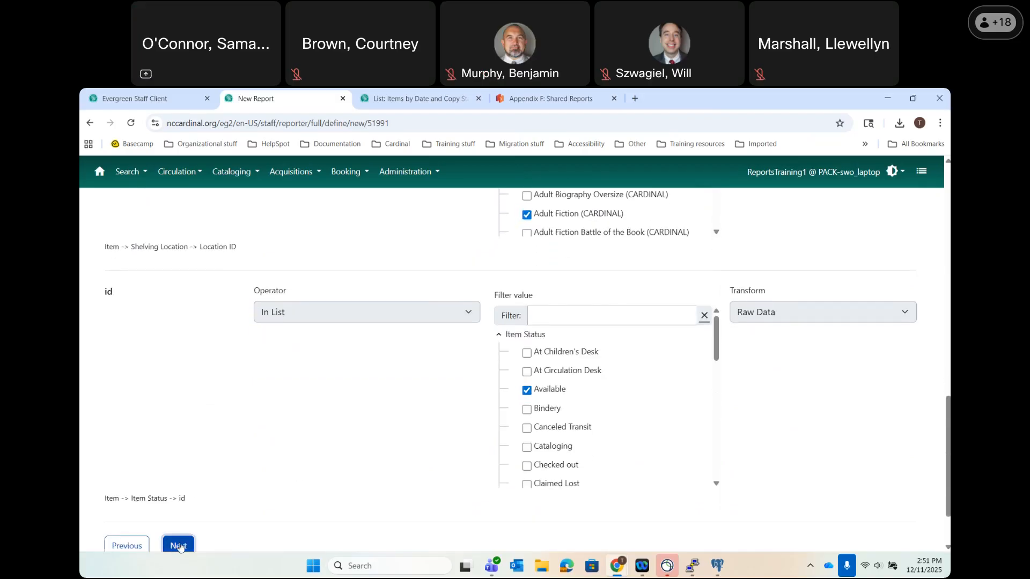
{"action": "left_click", "coordinate": [180, 546]}
Output Excel and HTML without CSV, filing the report in New Reports and output in New Outputs.
{"action": "scroll", "coordinate": [545, 382], "scroll_direction": "up", "scroll_amount": 3}
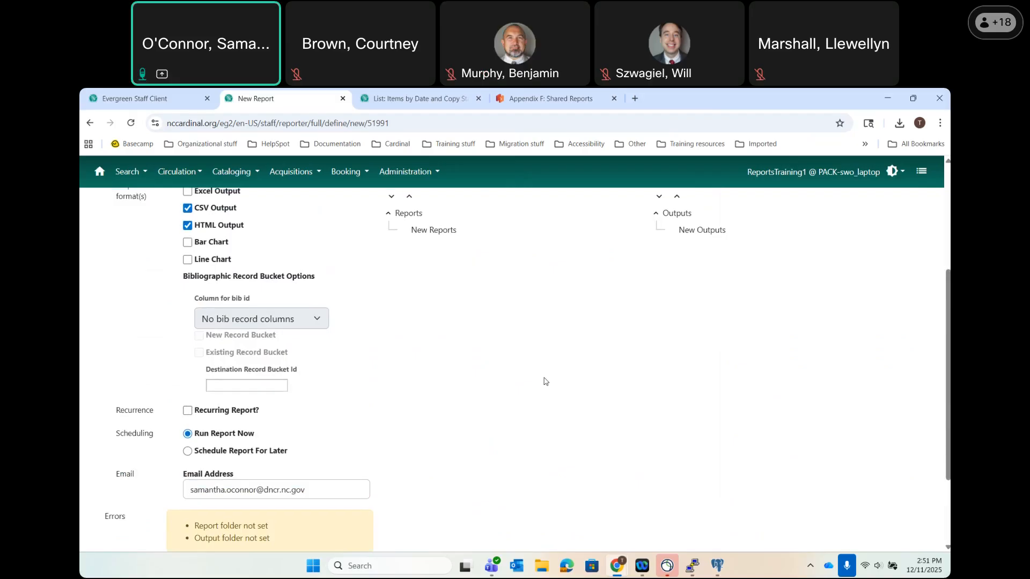
{"action": "scroll", "coordinate": [545, 381], "scroll_direction": "up", "scroll_amount": 2}
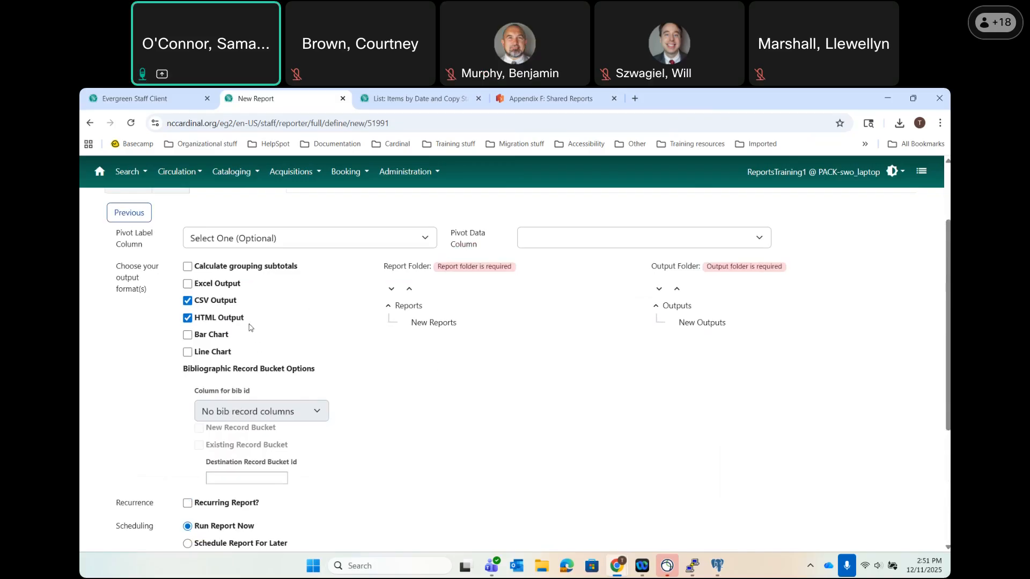
{"action": "left_click", "coordinate": [188, 284]}
{"action": "left_click", "coordinate": [187, 301]}
{"action": "left_click", "coordinate": [439, 324]}
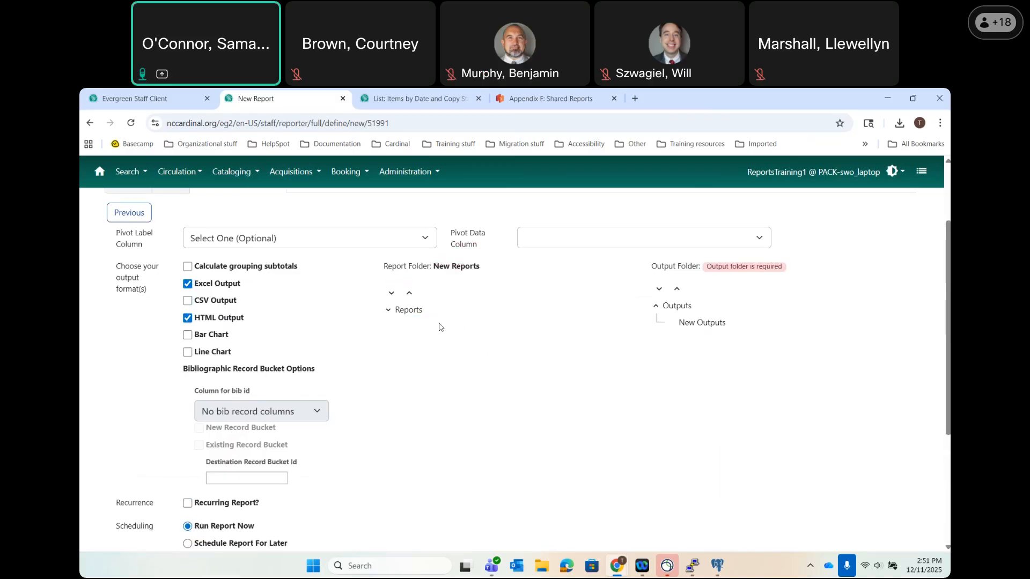
{"action": "left_click", "coordinate": [694, 322]}
{"action": "scroll", "coordinate": [402, 376], "scroll_direction": "down", "scroll_amount": 1}
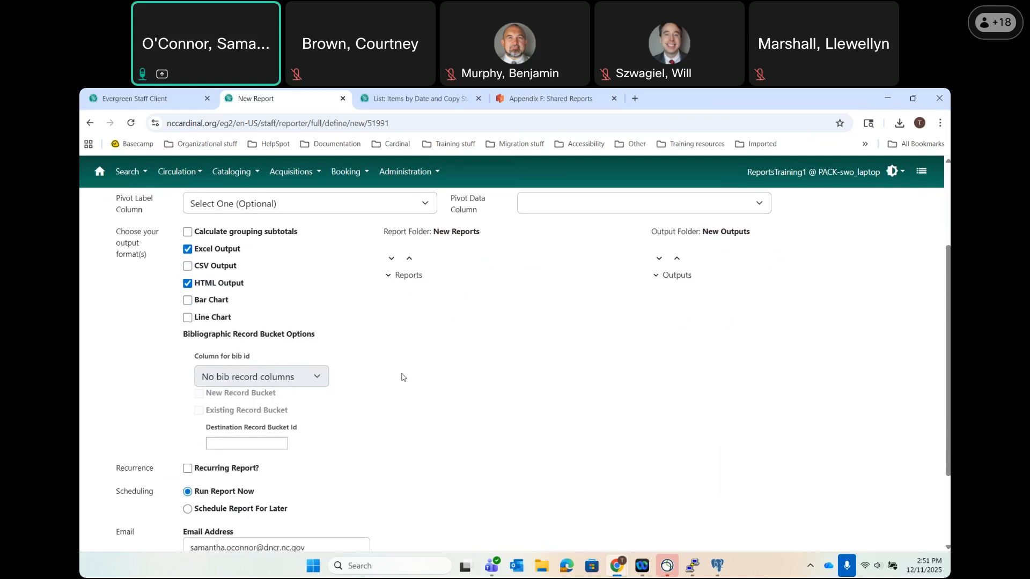
{"action": "scroll", "coordinate": [401, 376], "scroll_direction": "down", "scroll_amount": 2}
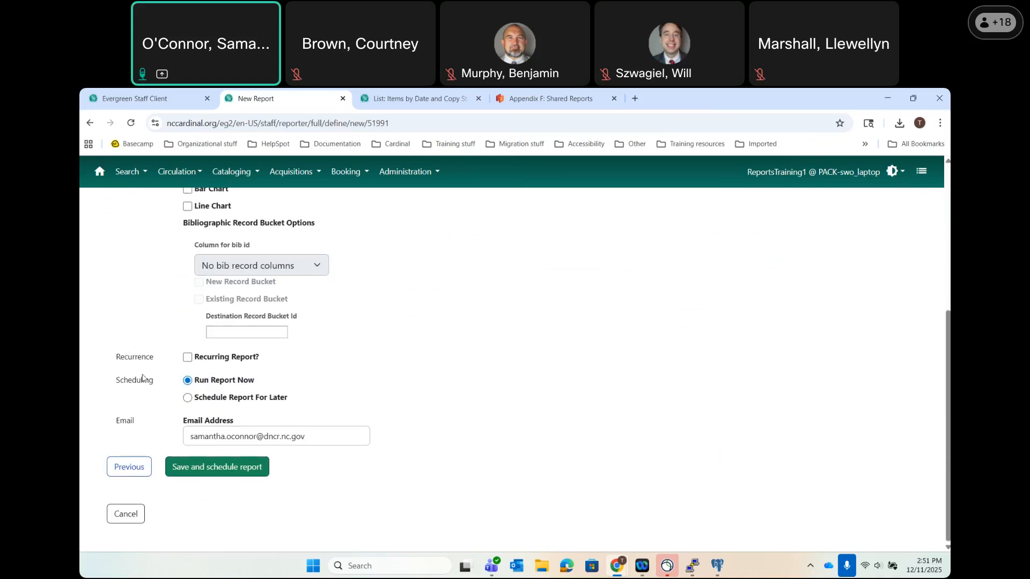
Make the report recur every 1 hours and choose Schedule Report For Later.
{"action": "left_click", "coordinate": [188, 358]}
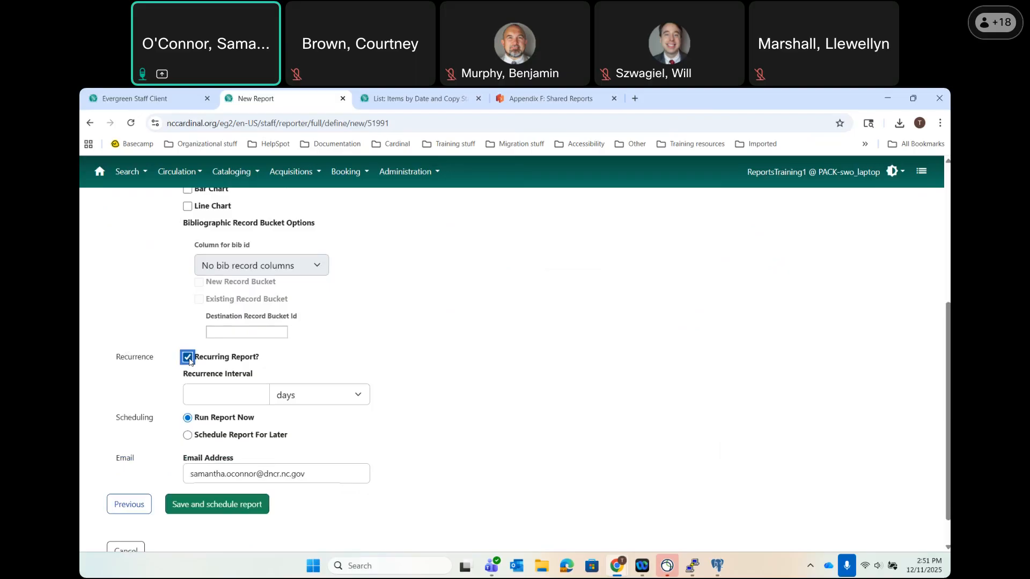
{"action": "left_click", "coordinate": [247, 390]}
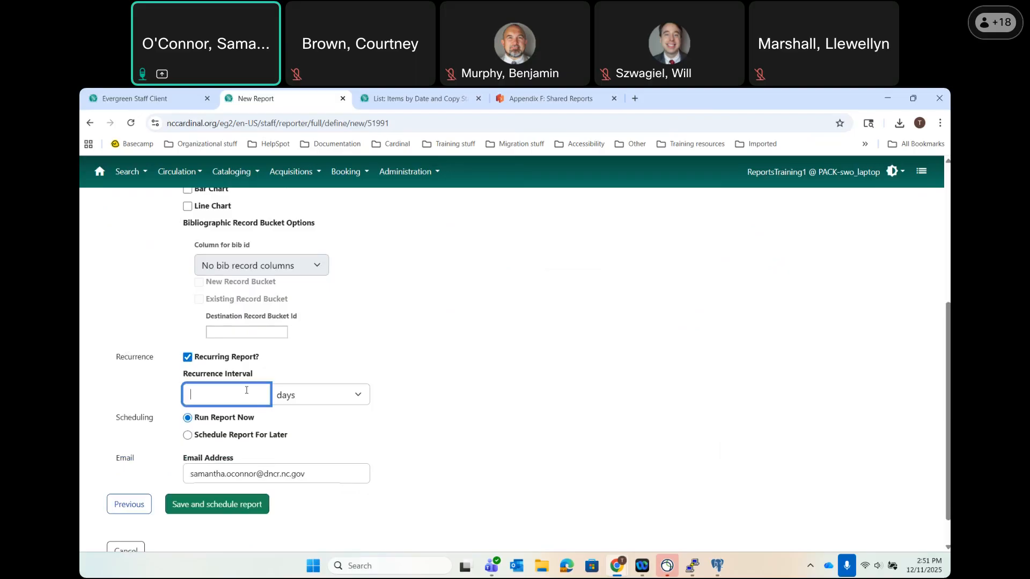
{"action": "type", "text": "7"}
{"action": "left_click", "coordinate": [303, 400]}
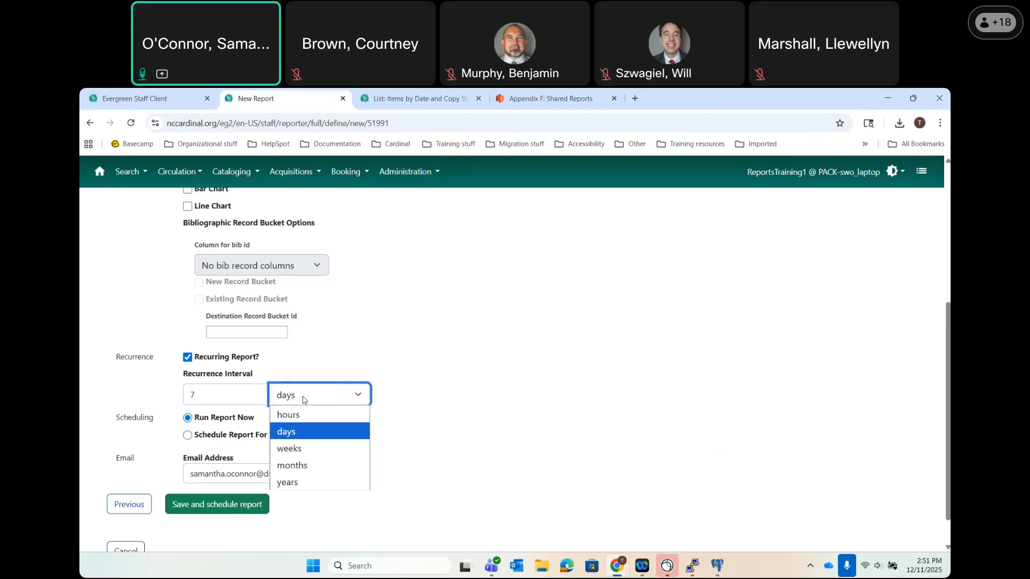
{"action": "left_click", "coordinate": [295, 449]}
{"action": "double_click", "coordinate": [211, 401]}
{"action": "key", "text": "BackSpace"}
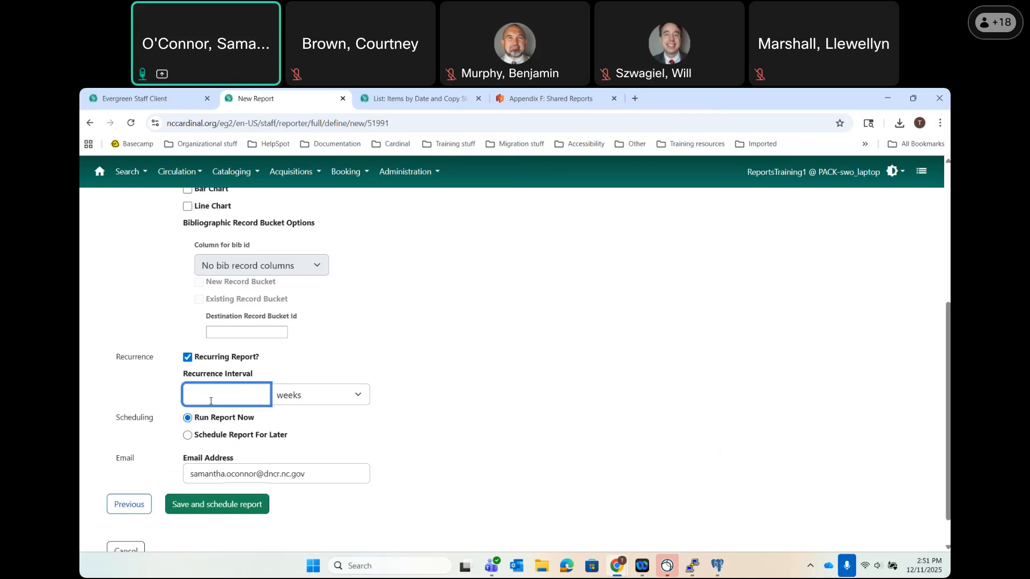
{"action": "type", "text": "1"}
{"action": "left_click", "coordinate": [309, 405]}
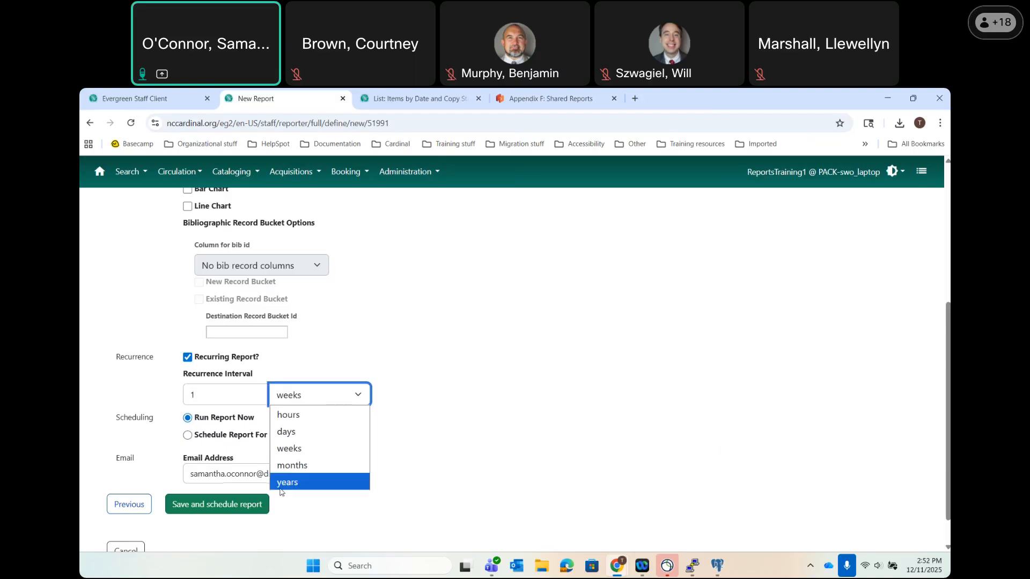
{"action": "left_click", "coordinate": [290, 416]}
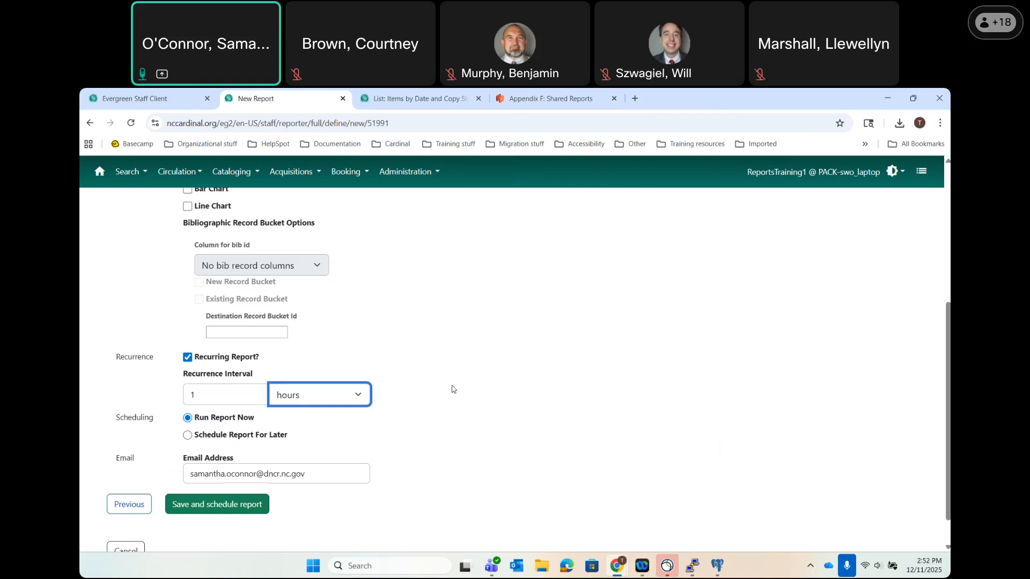
{"action": "left_click", "coordinate": [251, 439]}
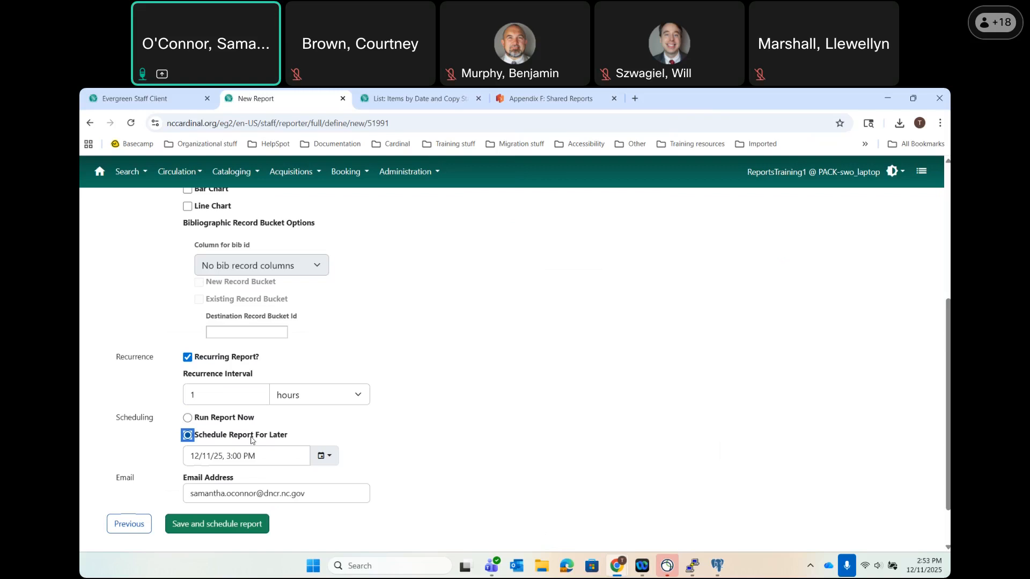
Pick December 16 as the scheduled date, then switch the report to Run Report Now.
{"action": "left_click", "coordinate": [188, 418]}
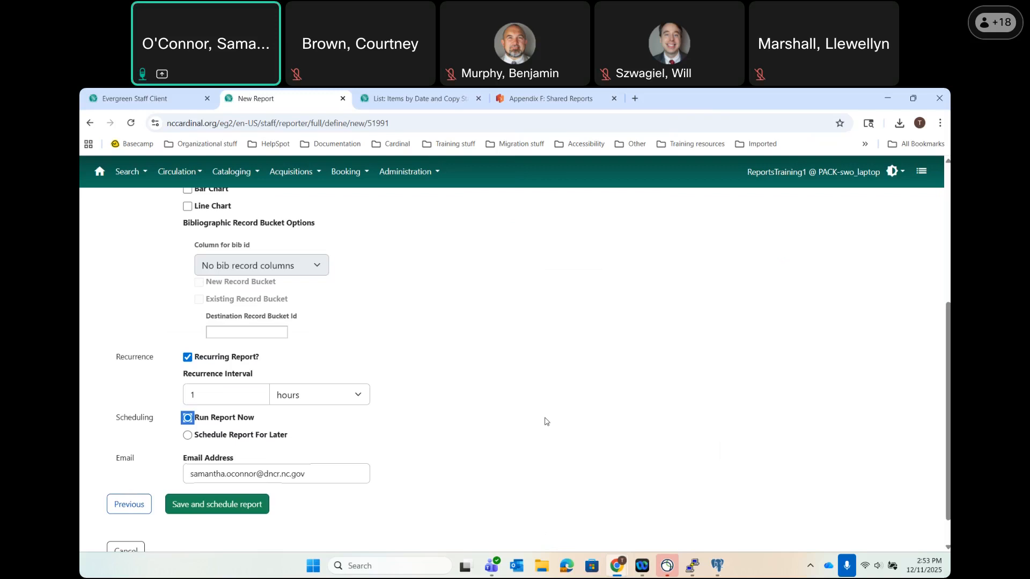
{"action": "left_click", "coordinate": [188, 435]}
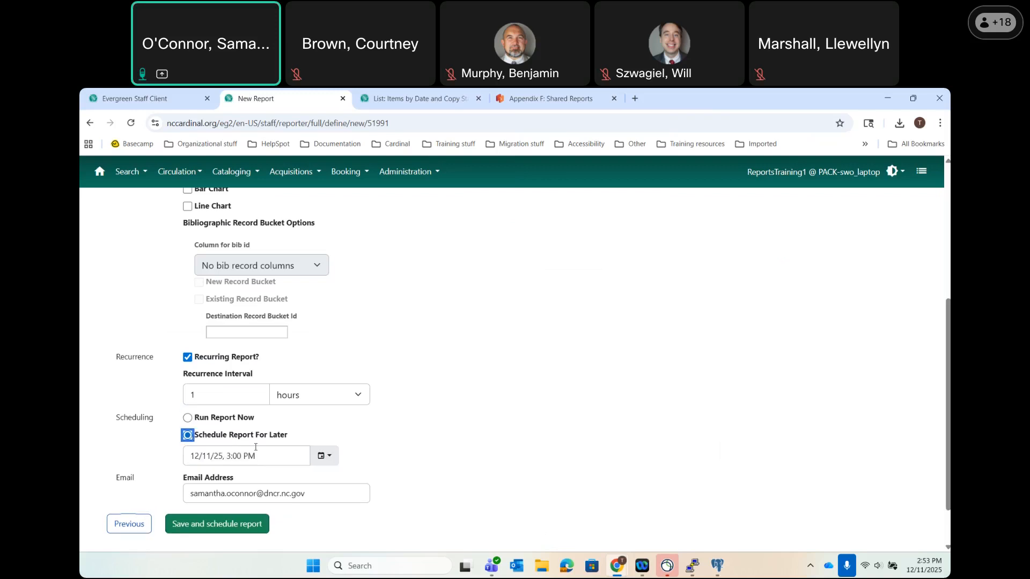
{"action": "left_click", "coordinate": [335, 462]}
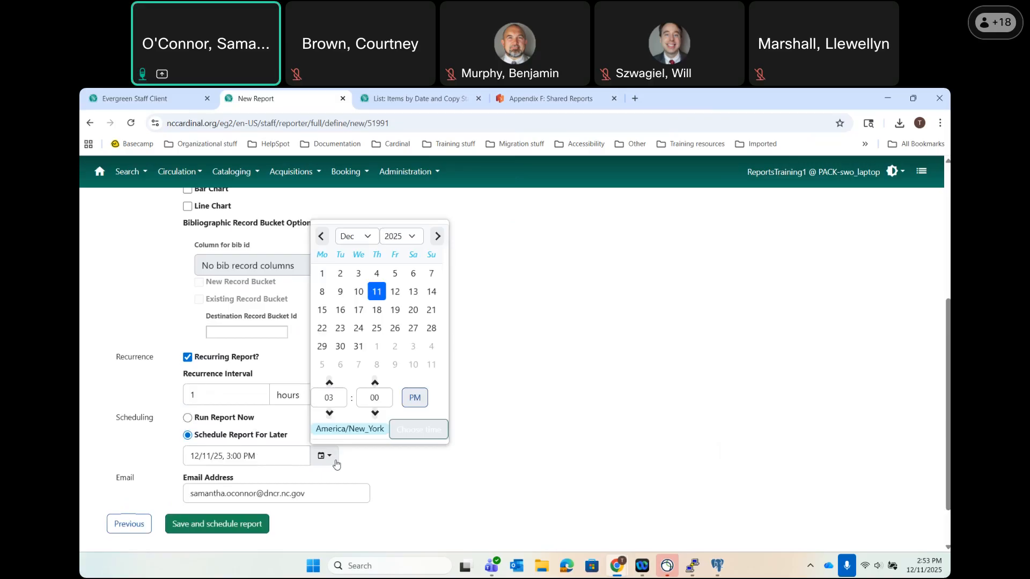
{"action": "left_click", "coordinate": [438, 236]}
{"action": "left_click", "coordinate": [377, 276]}
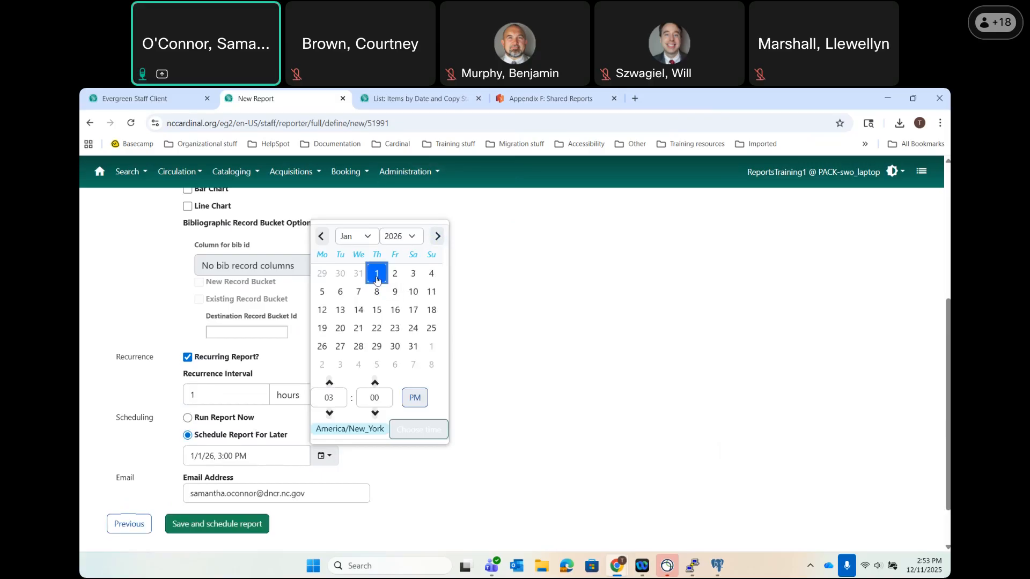
{"action": "left_click", "coordinate": [322, 236]}
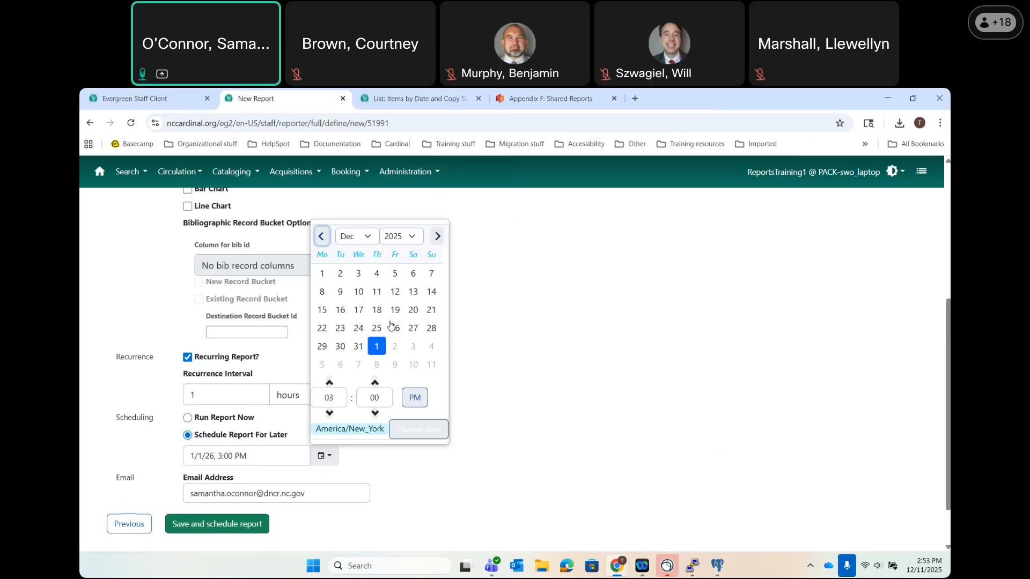
{"action": "left_click", "coordinate": [341, 314]}
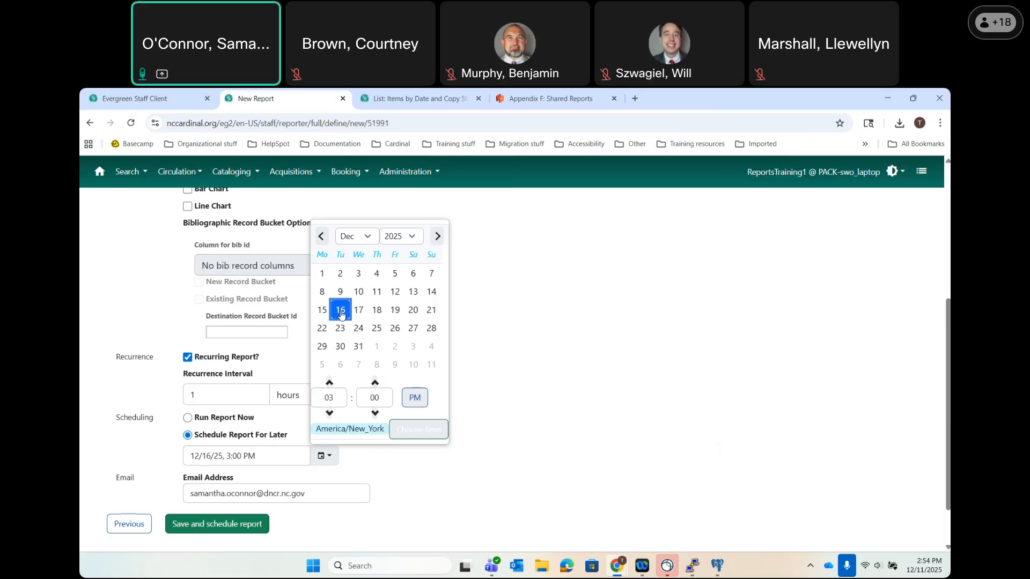
{"action": "left_click", "coordinate": [472, 354]}
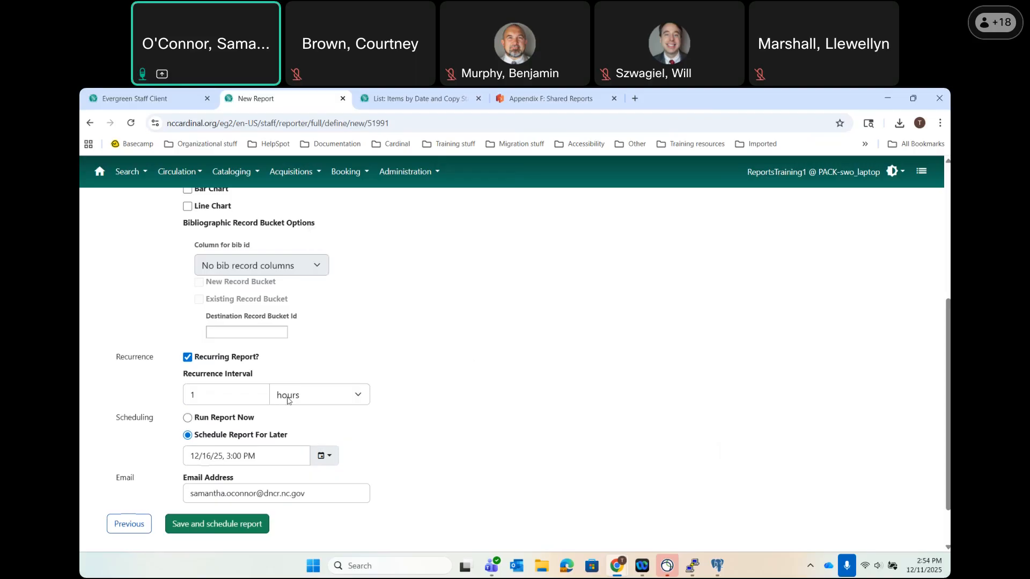
{"action": "left_click", "coordinate": [188, 419]}
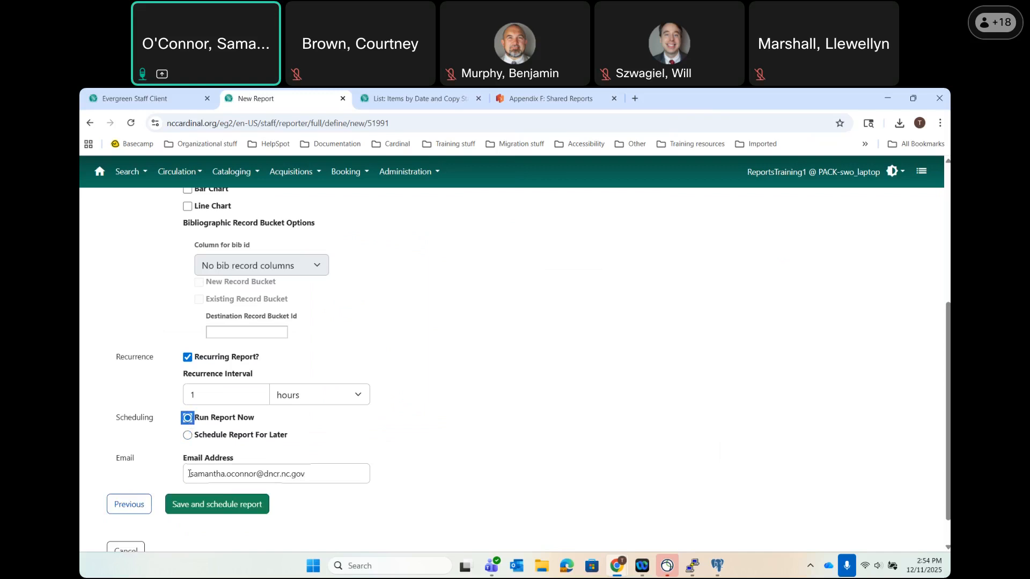
Try to save and schedule the report, and dismiss the Duplicate Name error.
{"action": "left_click", "coordinate": [184, 508]}
{"action": "left_click", "coordinate": [206, 508]}
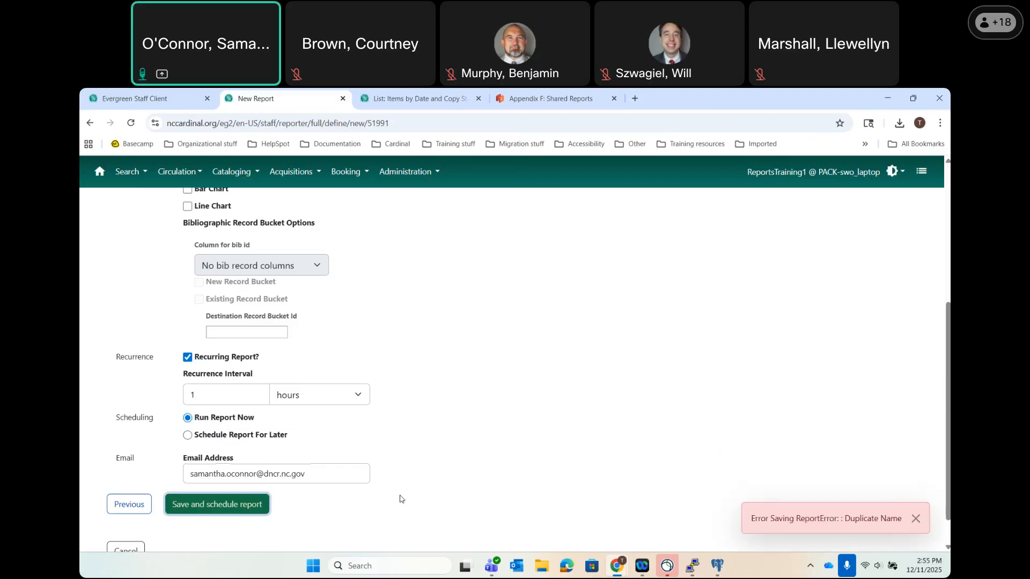
{"action": "left_click", "coordinate": [916, 519]}
Rename the report 'List: Items by Date and Copy Status RECURRING' and save and schedule it.
{"action": "scroll", "coordinate": [455, 236], "scroll_direction": "up", "scroll_amount": 5}
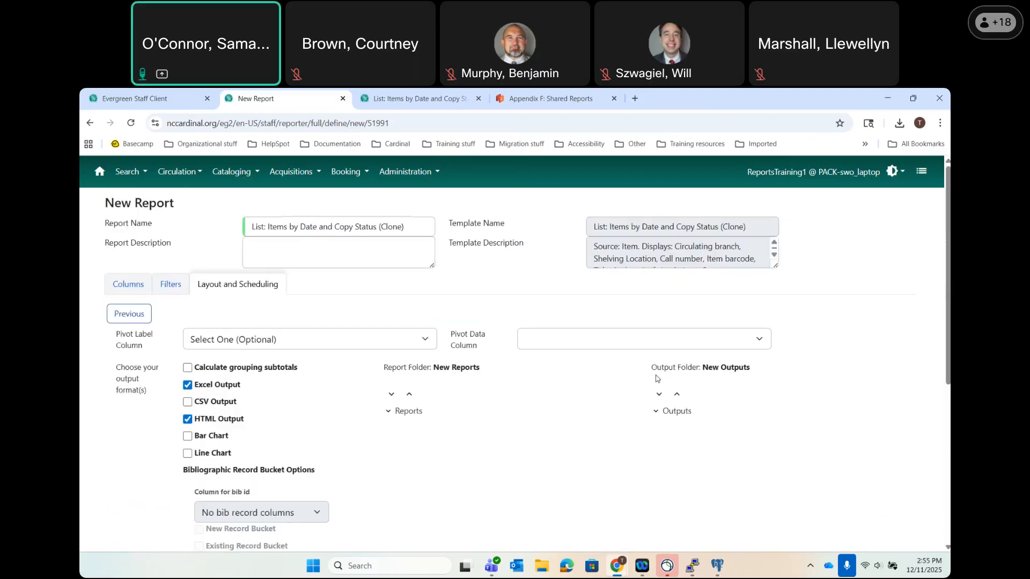
{"action": "left_click", "coordinate": [410, 229]}
{"action": "key", "text": "BackSpace"}
{"action": "key", "text": "BackSpace"}
{"action": "key", "text": "BackSpace"}
{"action": "key", "text": "BackSpace"}
{"action": "key", "text": "BackSpace"}
{"action": "type", "text": "RECURRING"}
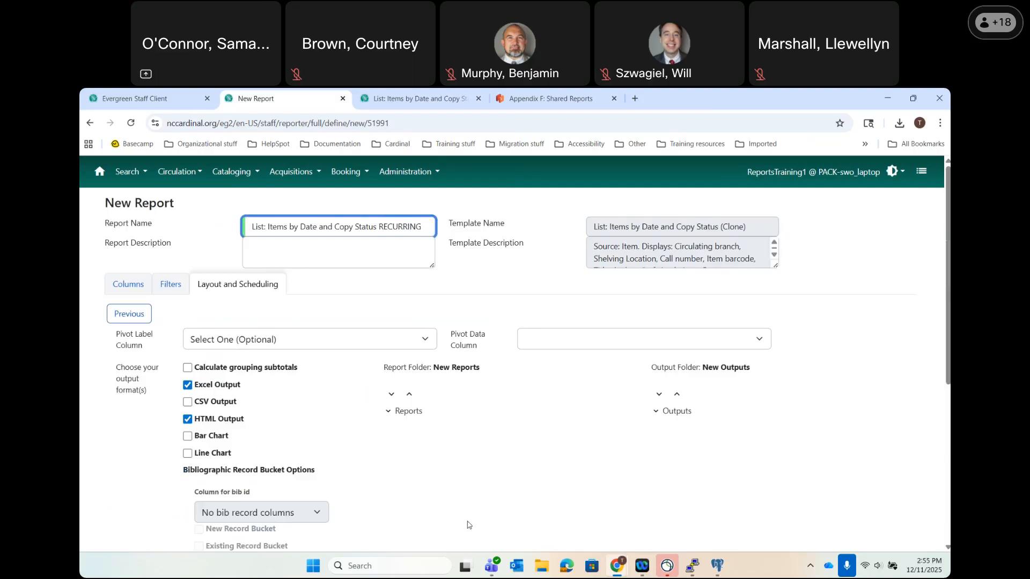
{"action": "scroll", "coordinate": [468, 525], "scroll_direction": "down", "scroll_amount": 5}
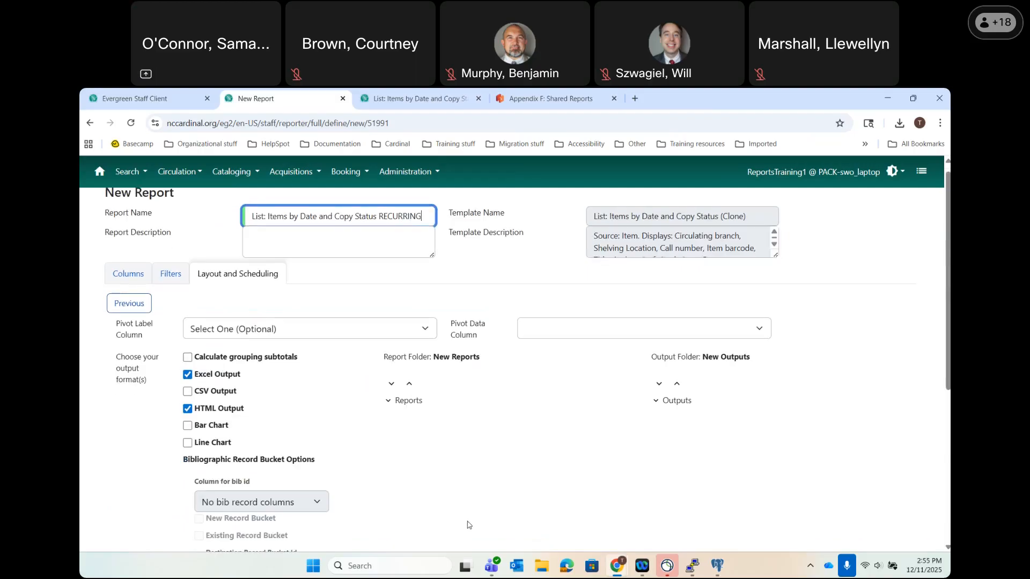
{"action": "scroll", "coordinate": [468, 524], "scroll_direction": "up", "scroll_amount": 5}
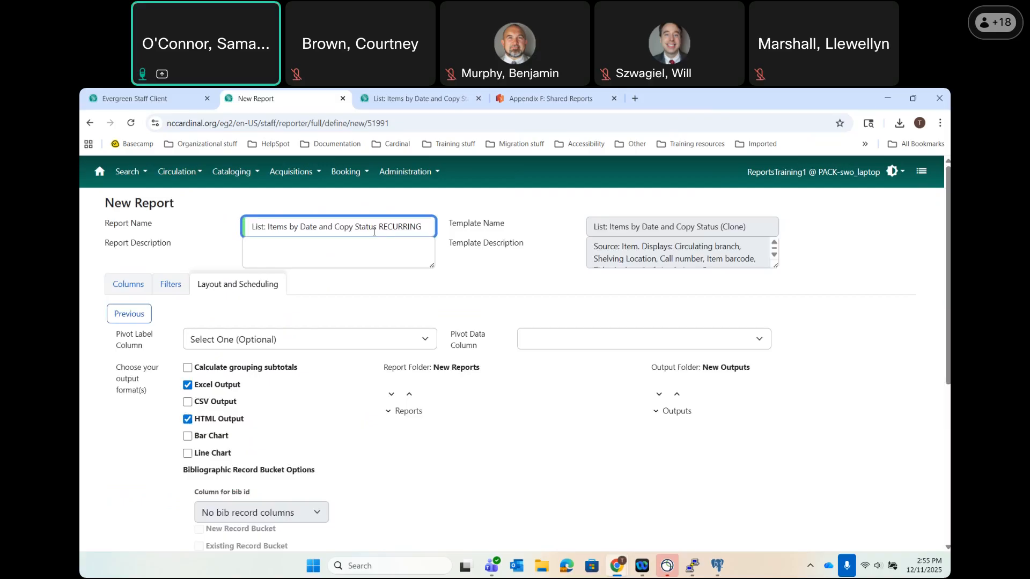
{"action": "scroll", "coordinate": [374, 231], "scroll_direction": "down", "scroll_amount": 5}
{"action": "left_click", "coordinate": [214, 466]}
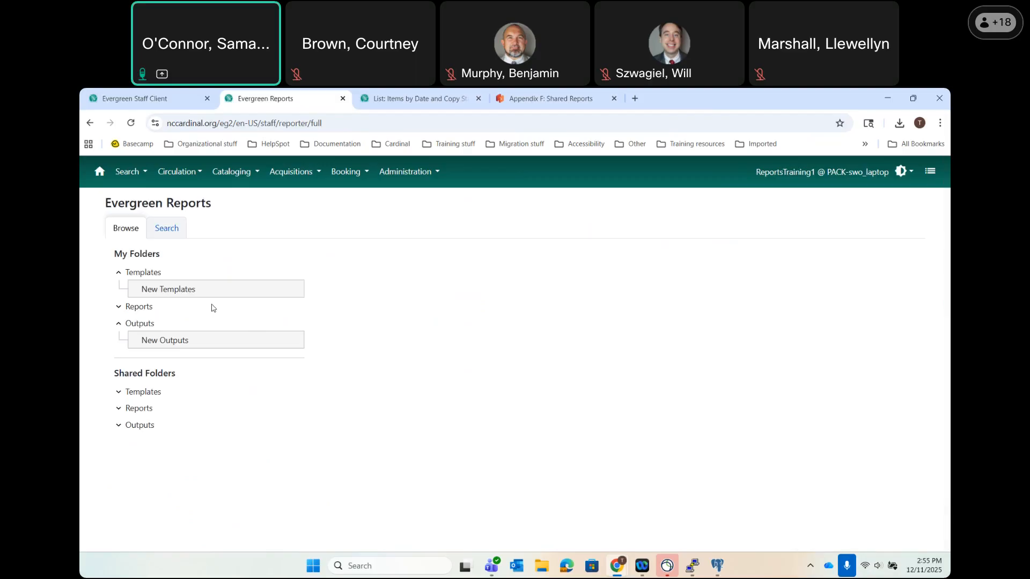
Refresh New Outputs to show the RECURRING report completed at 2:55 PM, next run pending 3:55 PM.
{"action": "left_click", "coordinate": [156, 341]}
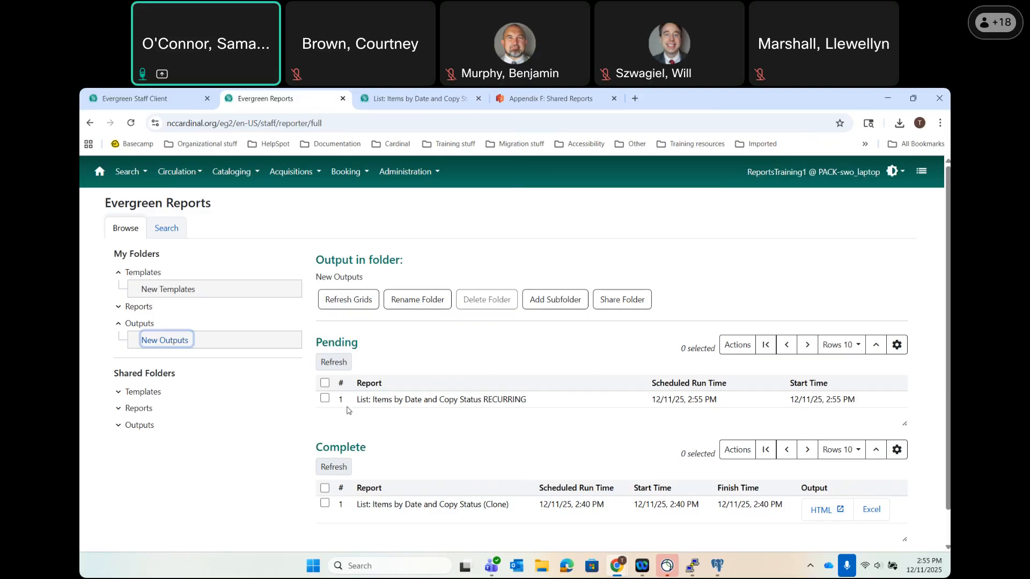
{"action": "left_click", "coordinate": [348, 301]}
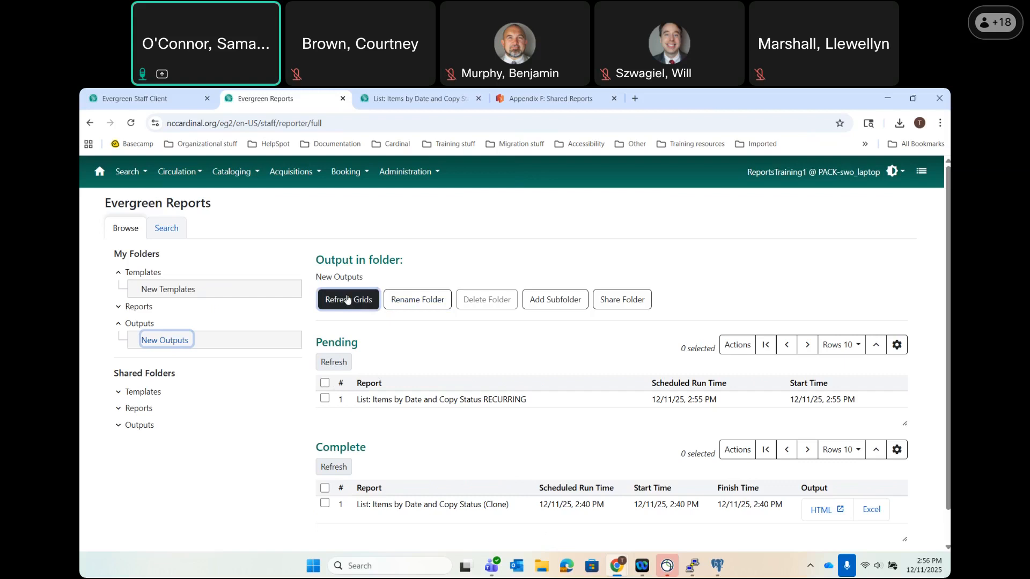
{"action": "left_click", "coordinate": [347, 299]}
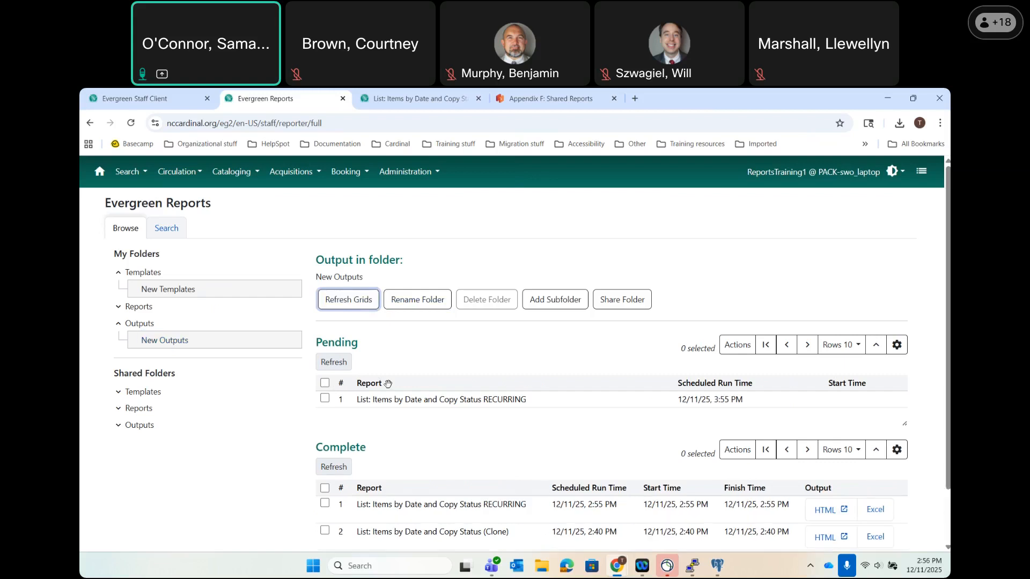
{"action": "scroll", "coordinate": [387, 383], "scroll_direction": "down", "scroll_amount": 1}
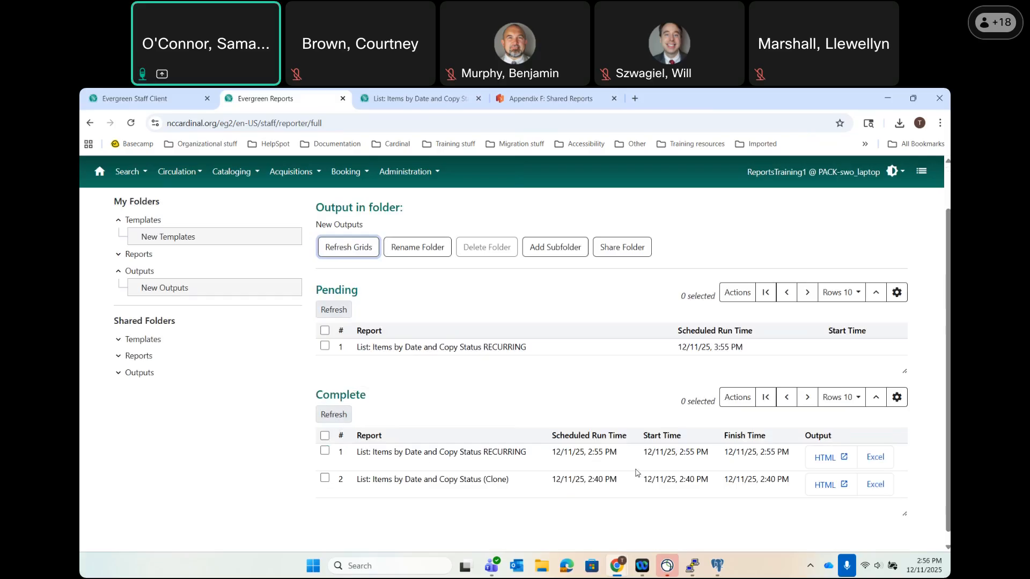
{"action": "left_click_drag", "start_coordinate": [620, 455], "coordinate": [548, 455]}
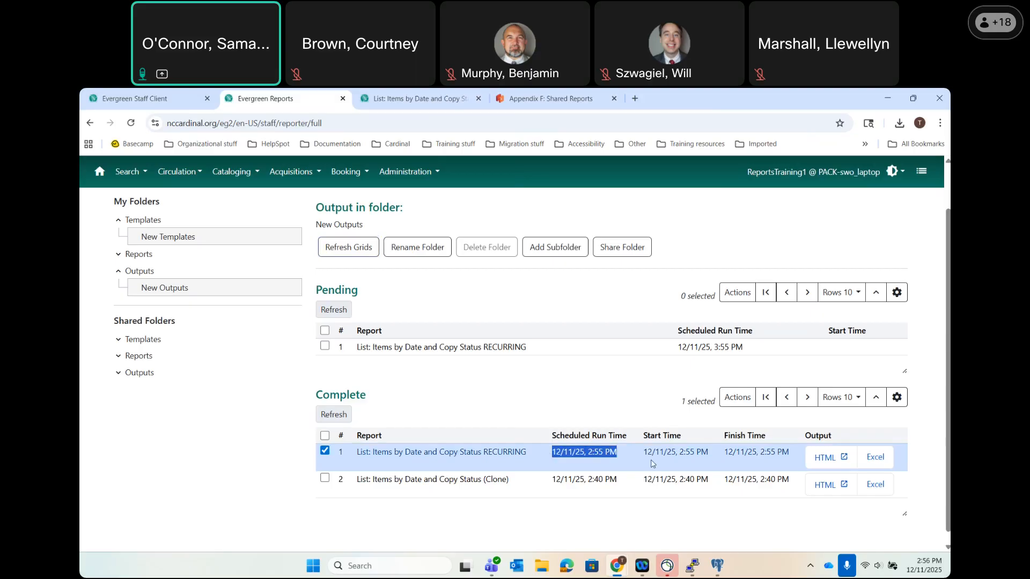
View the RECURRING run's HTML output, then delete its pending 3:55 PM run from New Outputs.
{"action": "left_click", "coordinate": [827, 464]}
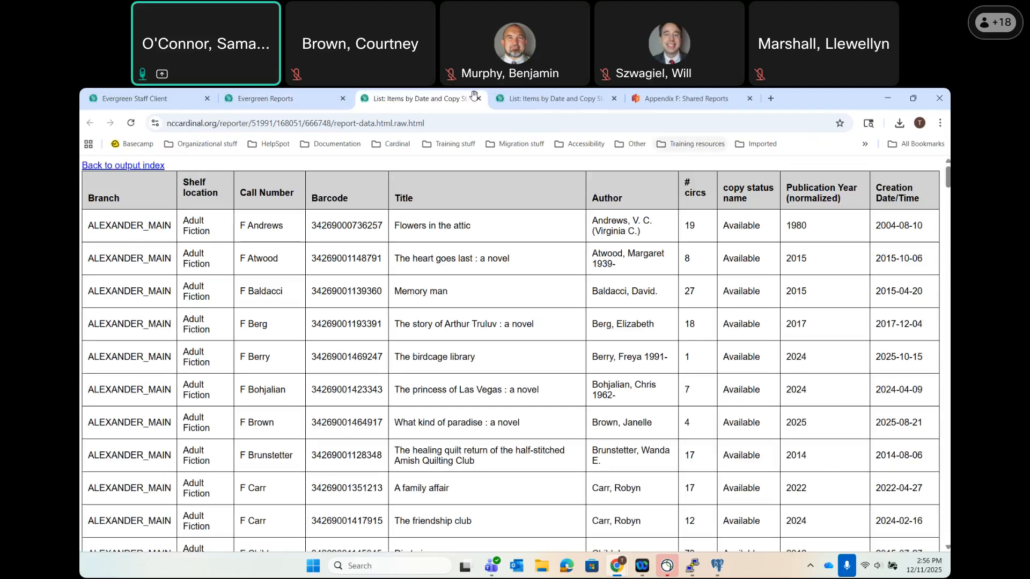
{"action": "left_click", "coordinate": [287, 97]}
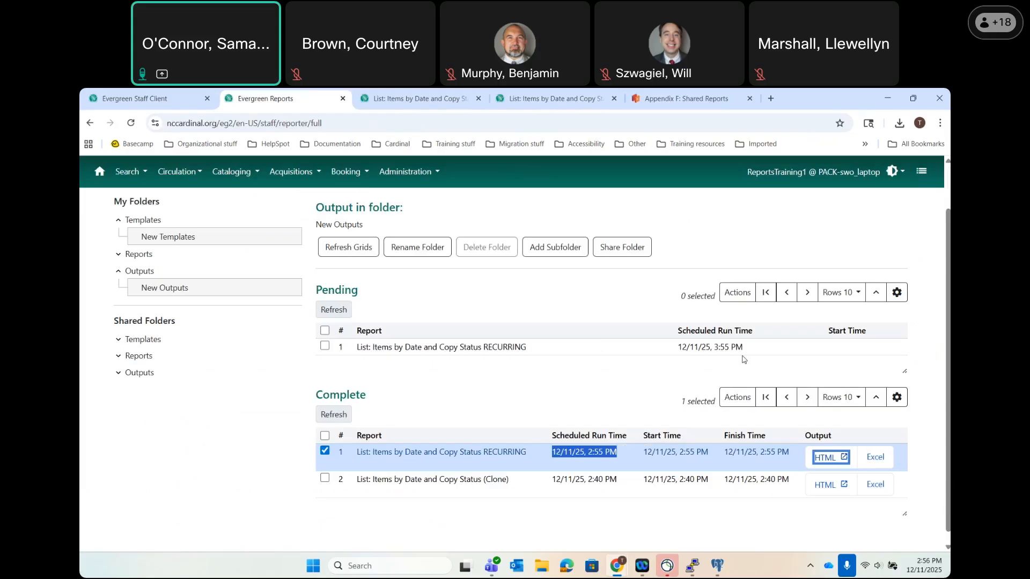
{"action": "left_click_drag", "start_coordinate": [755, 350], "coordinate": [675, 349]}
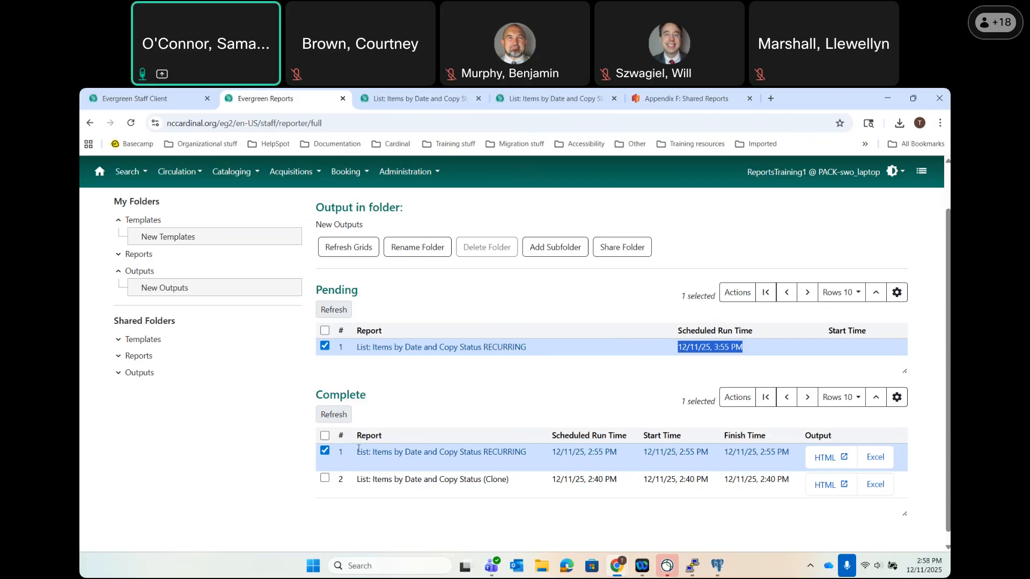
{"action": "left_click", "coordinate": [325, 451]}
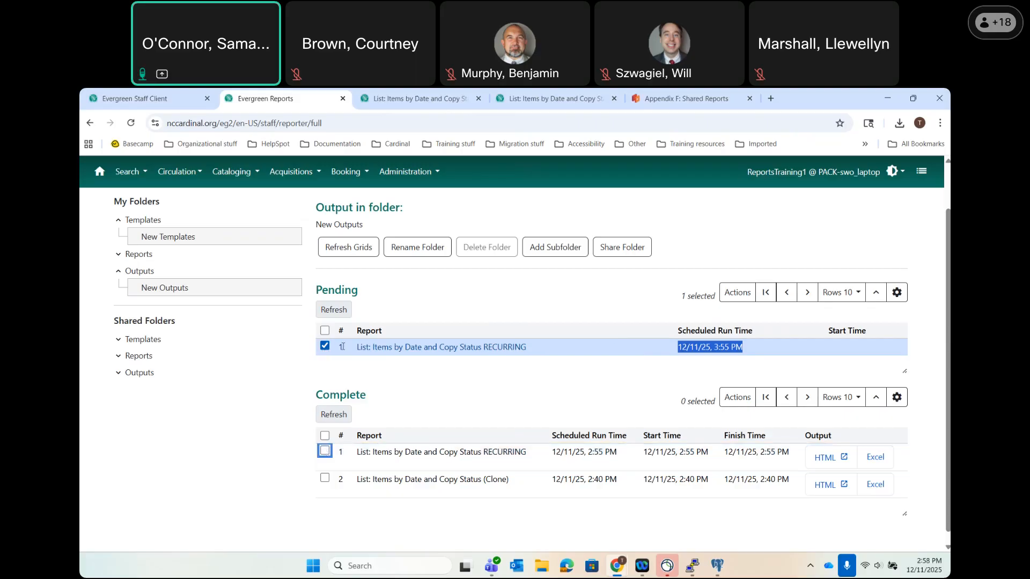
{"action": "left_click", "coordinate": [744, 291]}
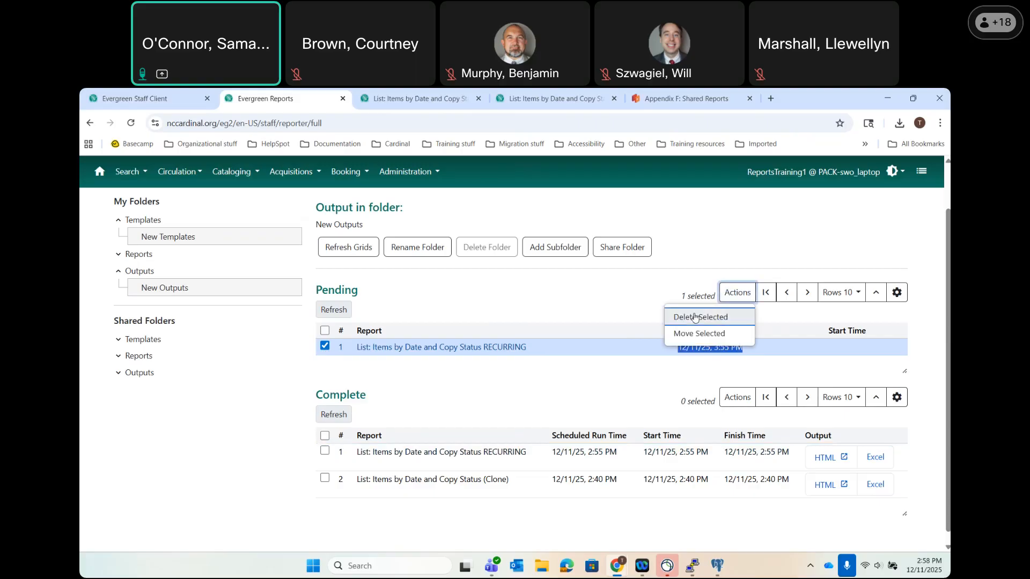
{"action": "left_click", "coordinate": [694, 317]}
{"action": "left_click", "coordinate": [597, 264]}
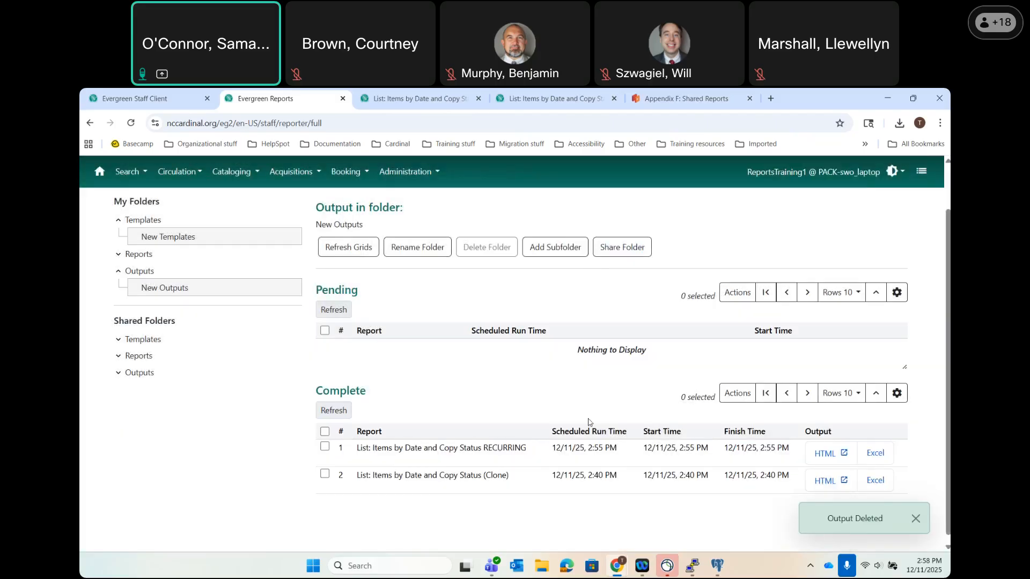
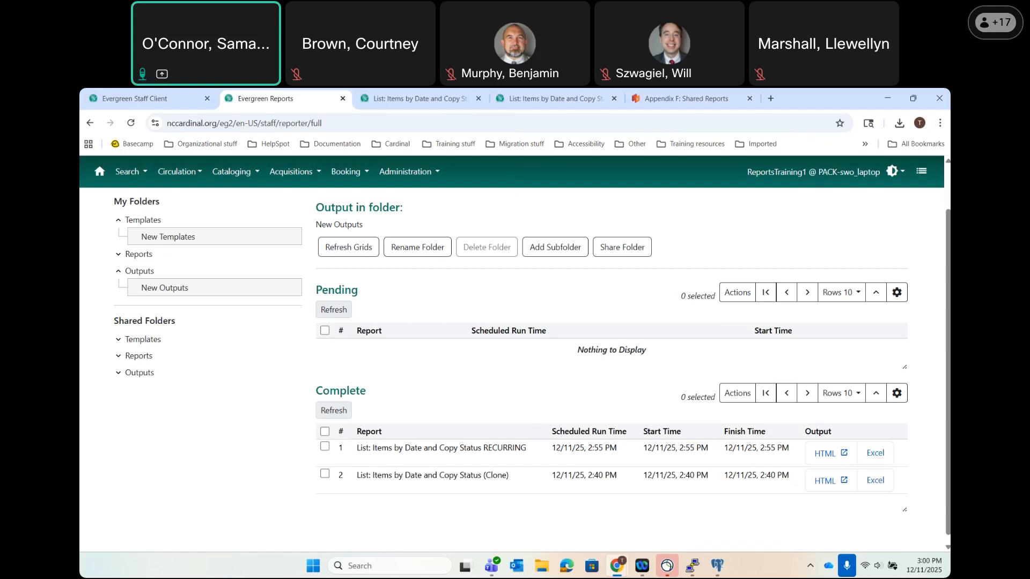
Open the New Templates folder under My Folders to list its three cloned templates.
{"action": "left_click", "coordinate": [184, 239]}
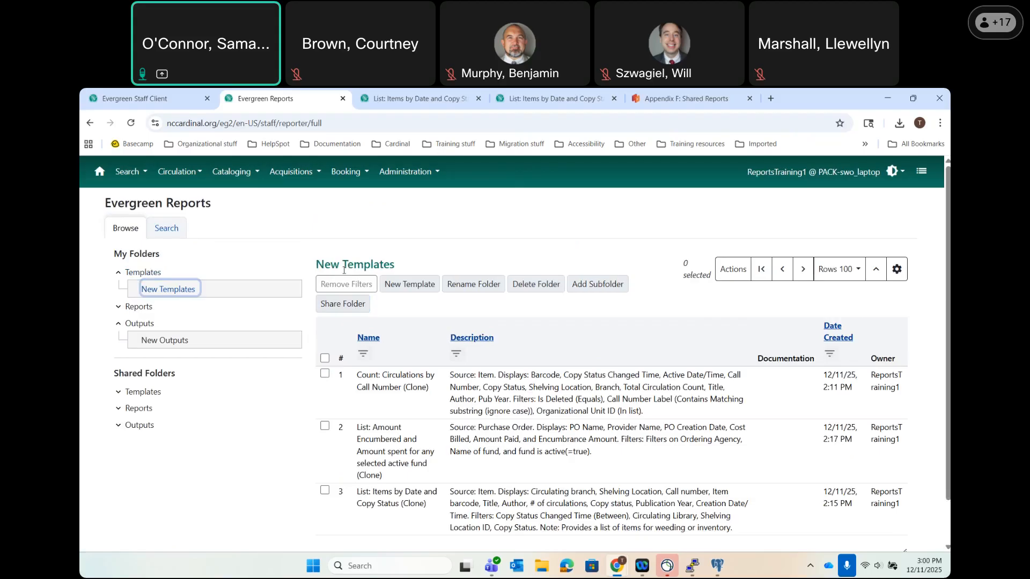
Start sharing New Templates and bring up the organisations list to choose PACK.
{"action": "left_click", "coordinate": [347, 305]}
{"action": "left_click", "coordinate": [421, 267]}
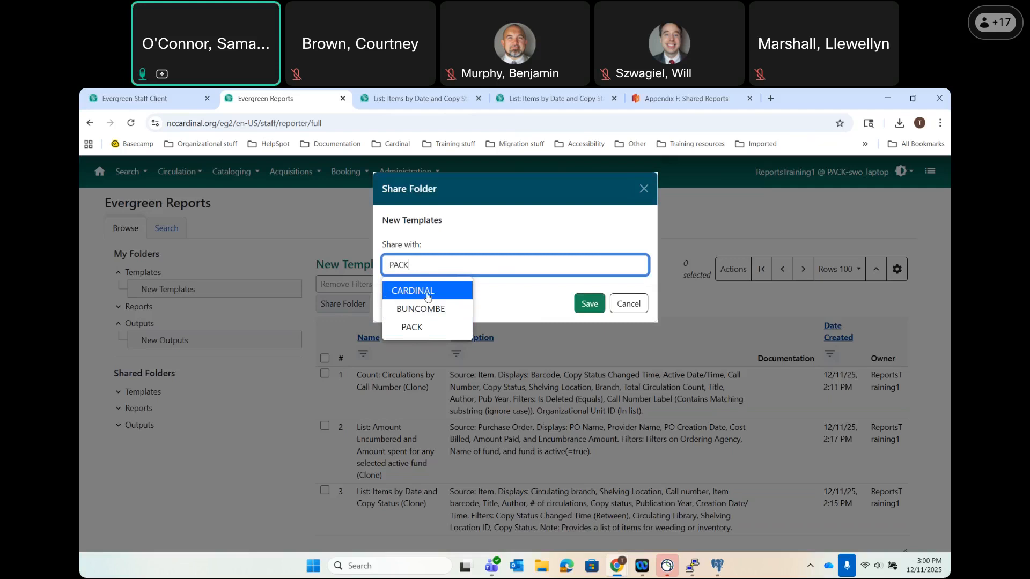
Share the New Templates folder with PACK, then reopen the New Templates (PACK) folder.
{"action": "left_click", "coordinate": [413, 329]}
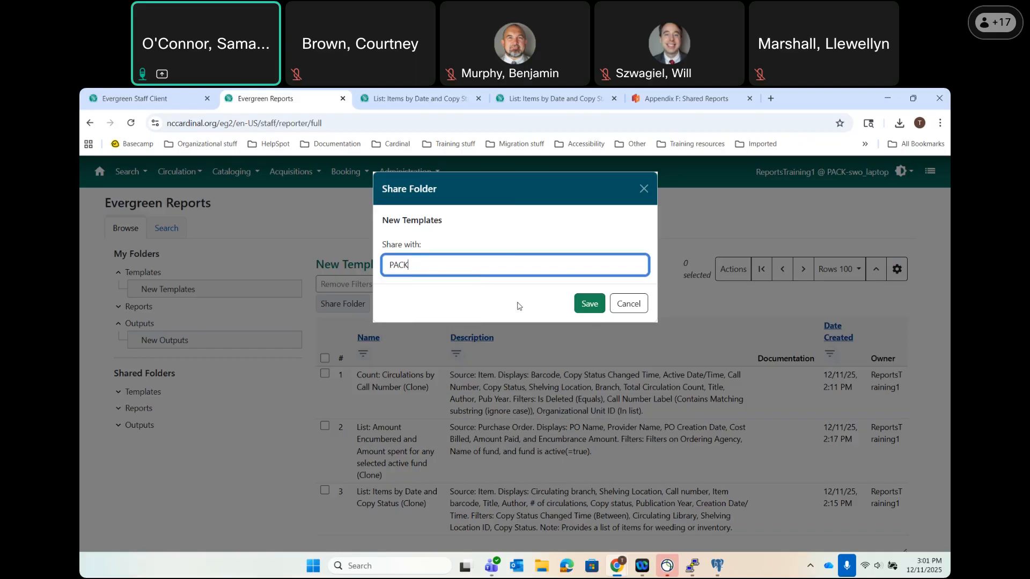
{"action": "left_click", "coordinate": [590, 304]}
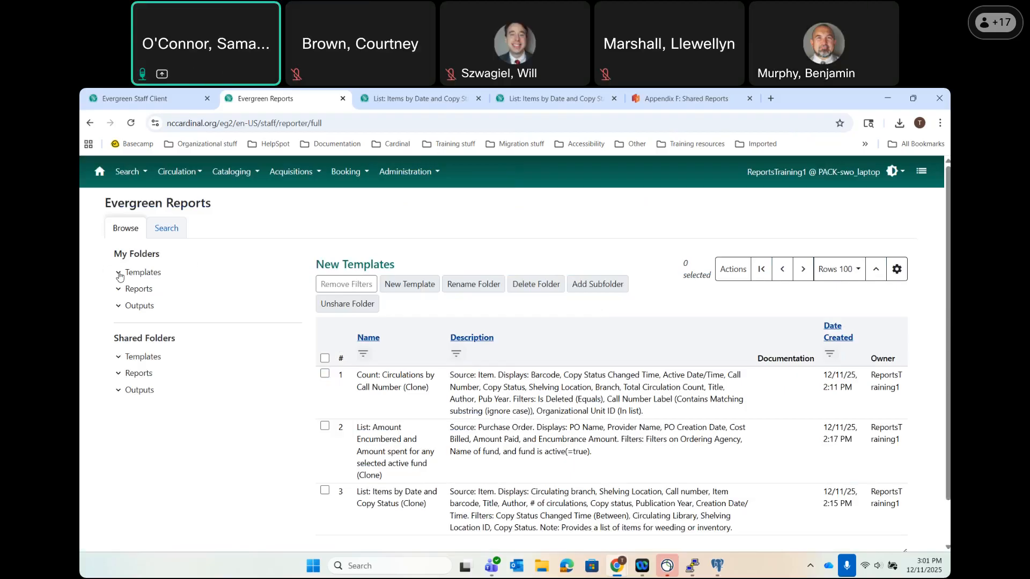
{"action": "left_click", "coordinate": [118, 274]}
{"action": "left_click", "coordinate": [173, 289]}
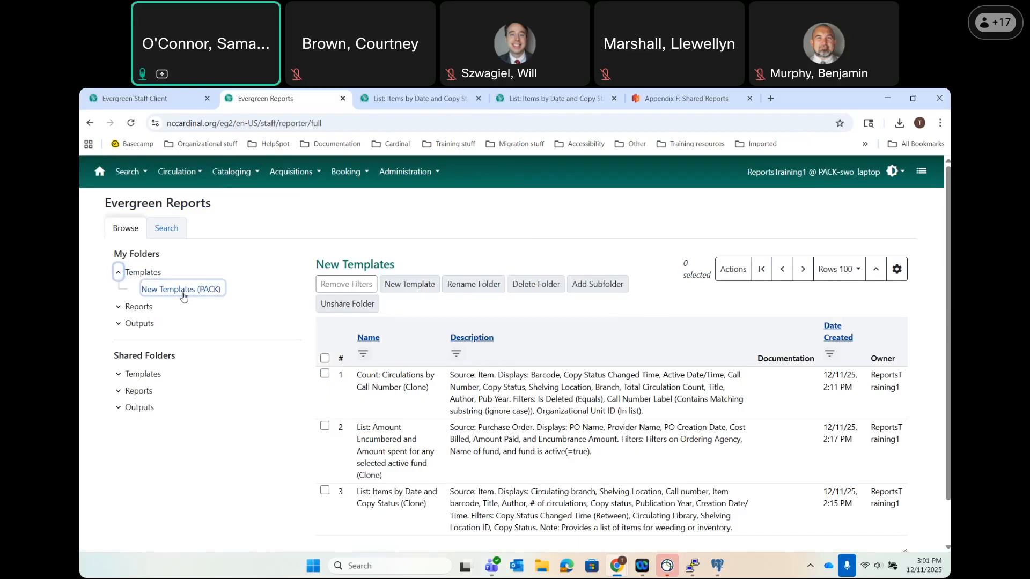
Unshare the folder and share it again with the CARDINAL consortium instead.
{"action": "left_click", "coordinate": [346, 305]}
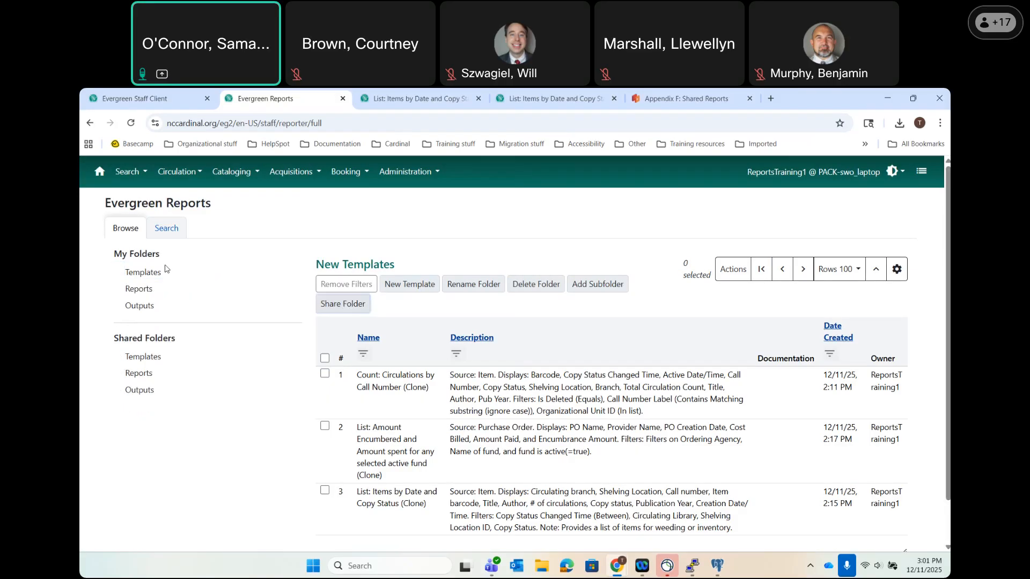
{"action": "left_click", "coordinate": [341, 304]}
{"action": "left_click", "coordinate": [400, 269]}
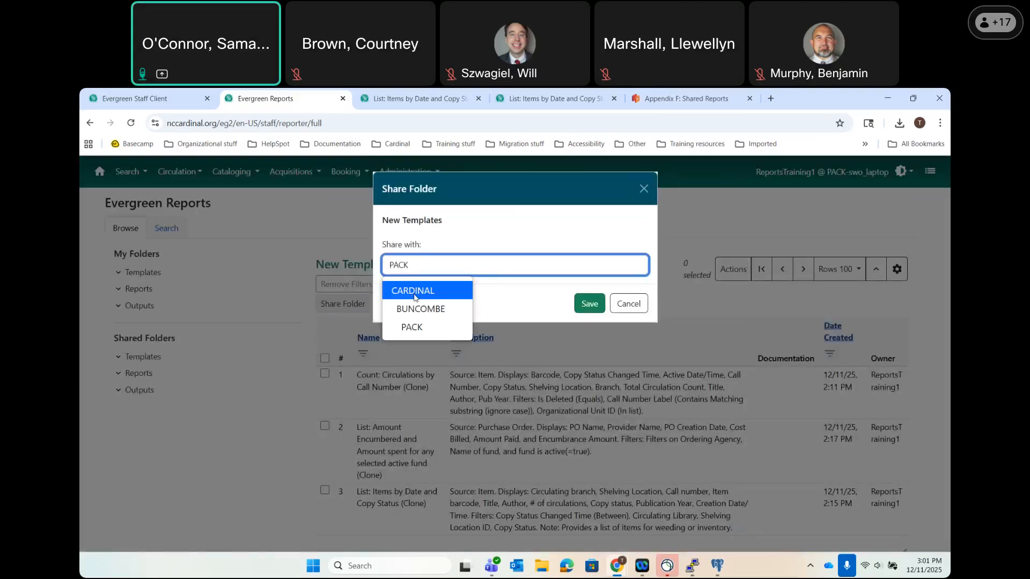
{"action": "left_click", "coordinate": [413, 291]}
{"action": "left_click", "coordinate": [589, 305]}
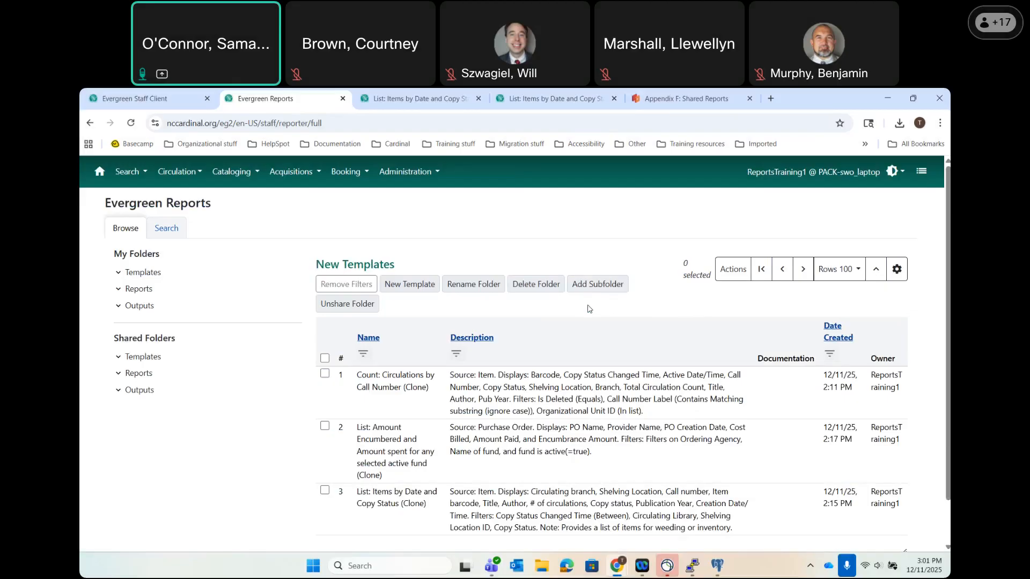
{"action": "left_click", "coordinate": [140, 272]}
Browse the My Folders tree and expand Reports to reveal the New Reports folder.
{"action": "left_click", "coordinate": [119, 290]}
{"action": "left_click", "coordinate": [135, 289]}
{"action": "left_click", "coordinate": [140, 306]}
{"action": "left_click", "coordinate": [153, 273]}
{"action": "left_click", "coordinate": [118, 289]}
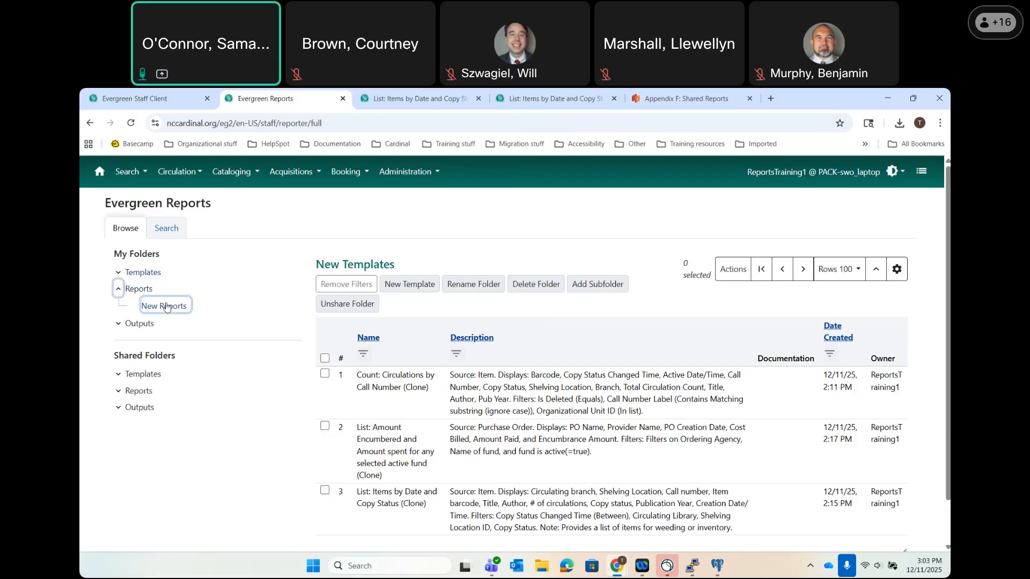
Open New Reports and select the 'List: Items by Date and Copy Status RECURRING' report.
{"action": "left_click", "coordinate": [167, 306]}
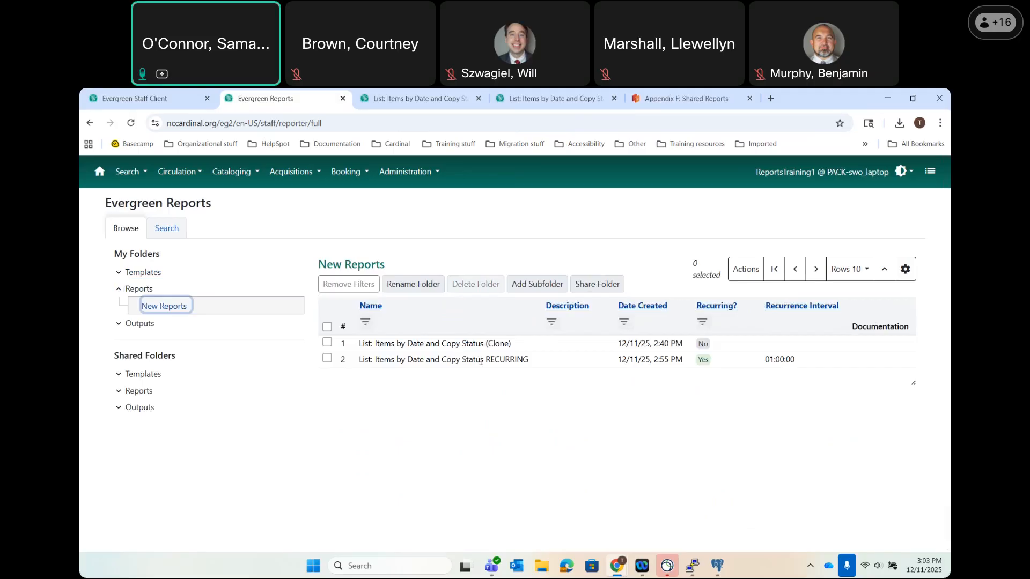
{"action": "left_click", "coordinate": [449, 359]}
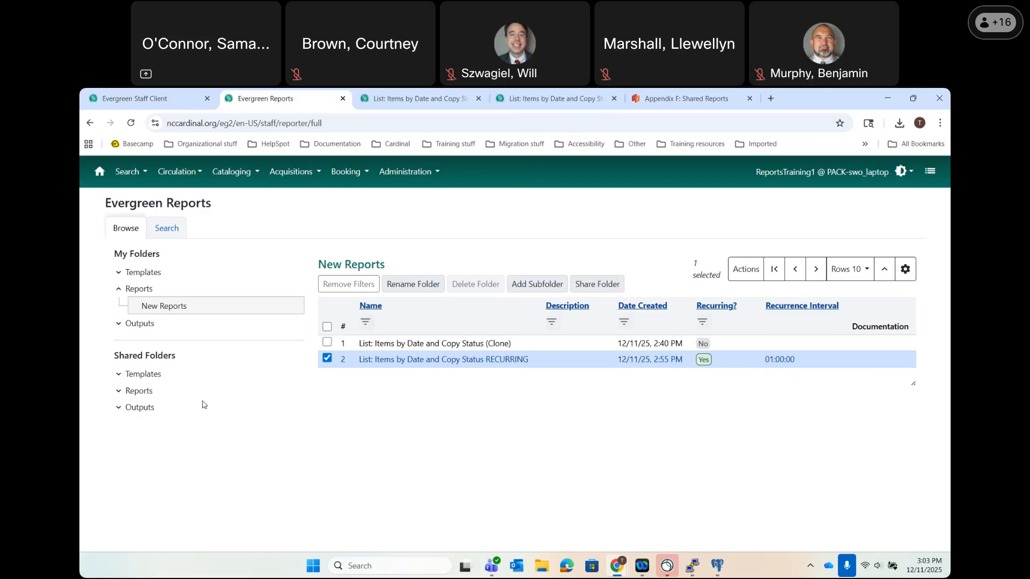
Collapse Reports and expand Templates, showing New Templates labelled (CARDINAL).
{"action": "left_click", "coordinate": [119, 289]}
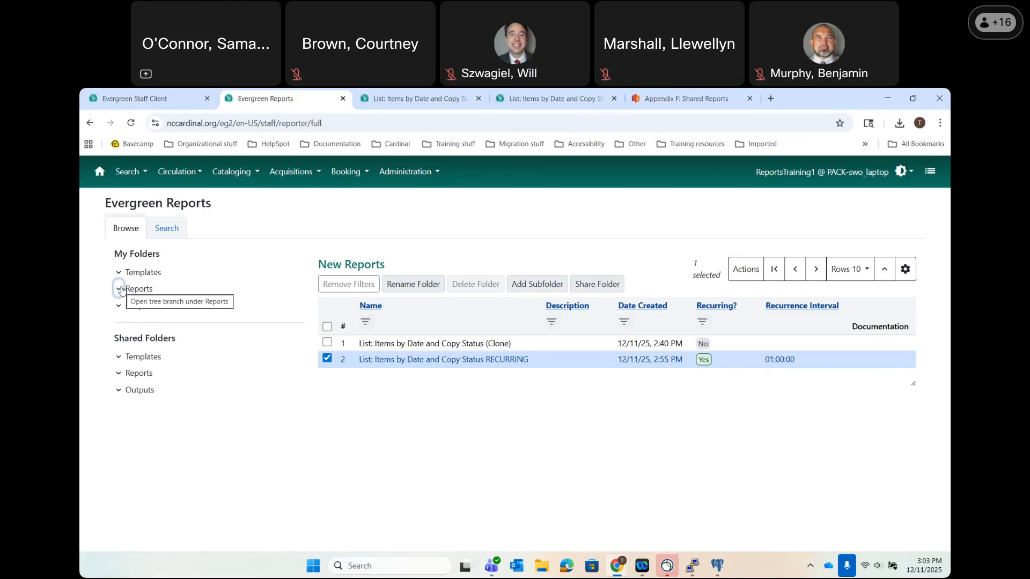
{"action": "left_click", "coordinate": [119, 272]}
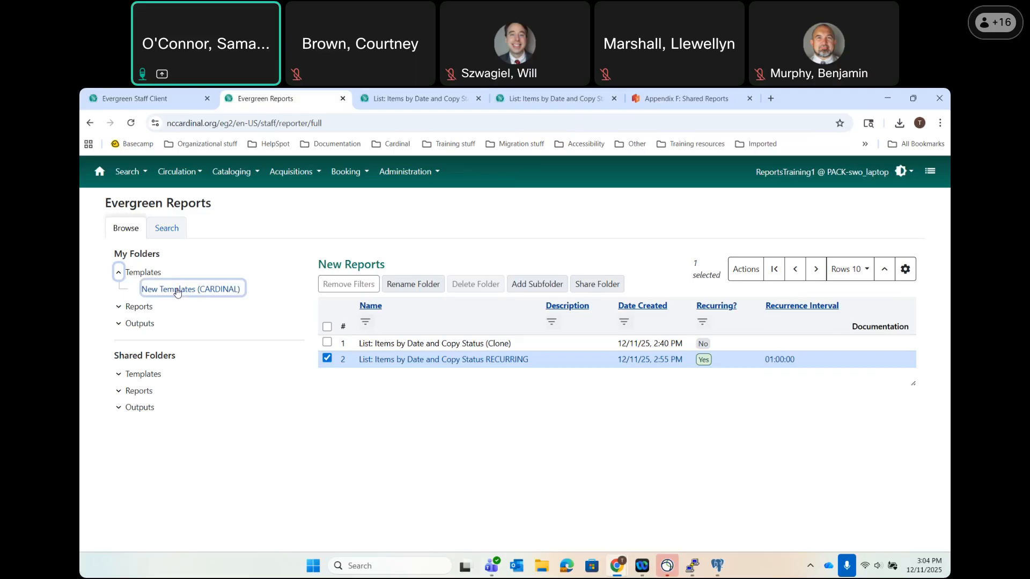
Expand shared Templates and admin_trn, then open the Training (CARDINAL) folder.
{"action": "left_click", "coordinate": [118, 374]}
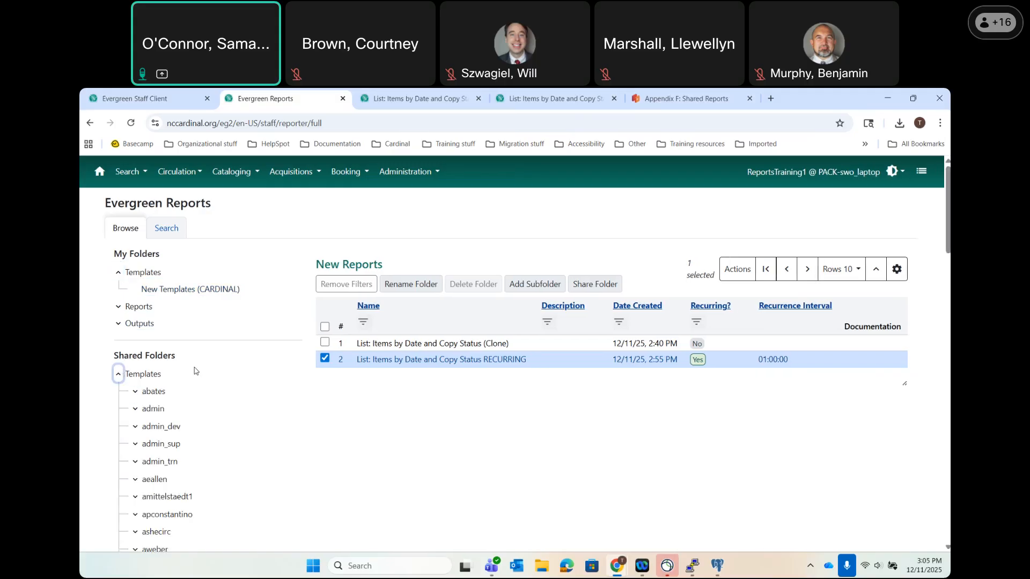
{"action": "scroll", "coordinate": [195, 371], "scroll_direction": "down", "scroll_amount": 2}
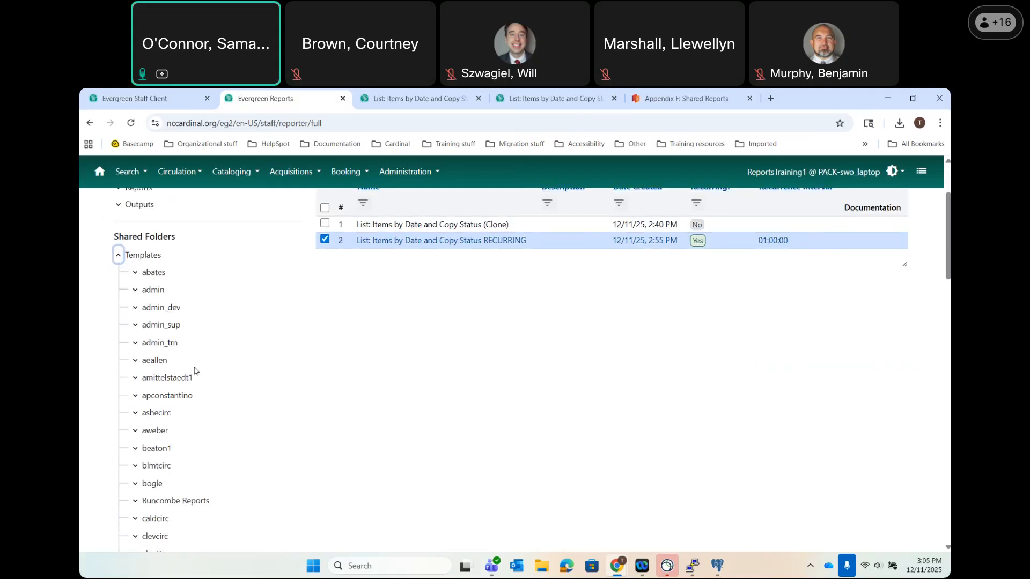
{"action": "left_click", "coordinate": [150, 346]}
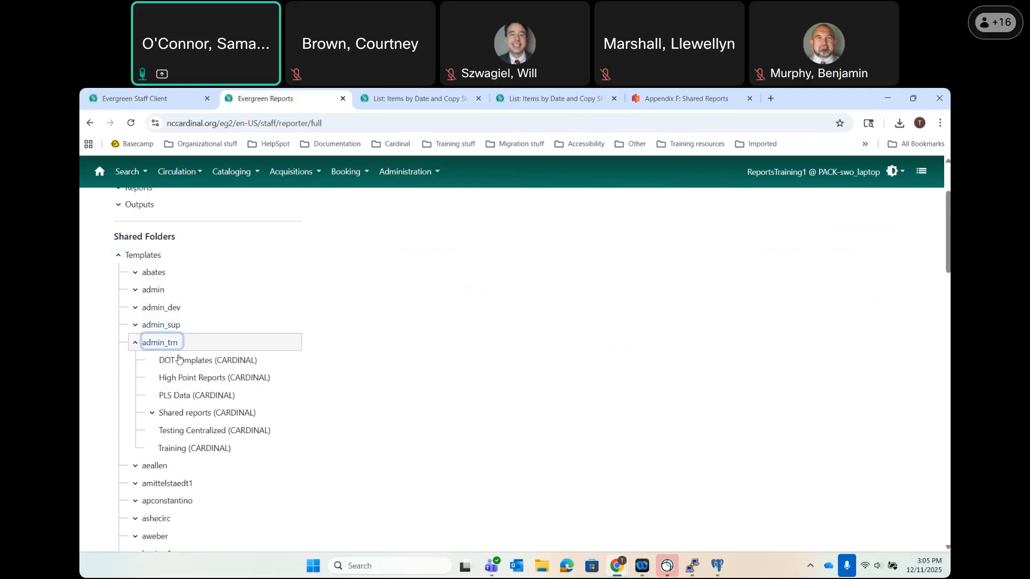
{"action": "left_click", "coordinate": [178, 454]}
{"action": "scroll", "coordinate": [434, 430], "scroll_direction": "up", "scroll_amount": 1}
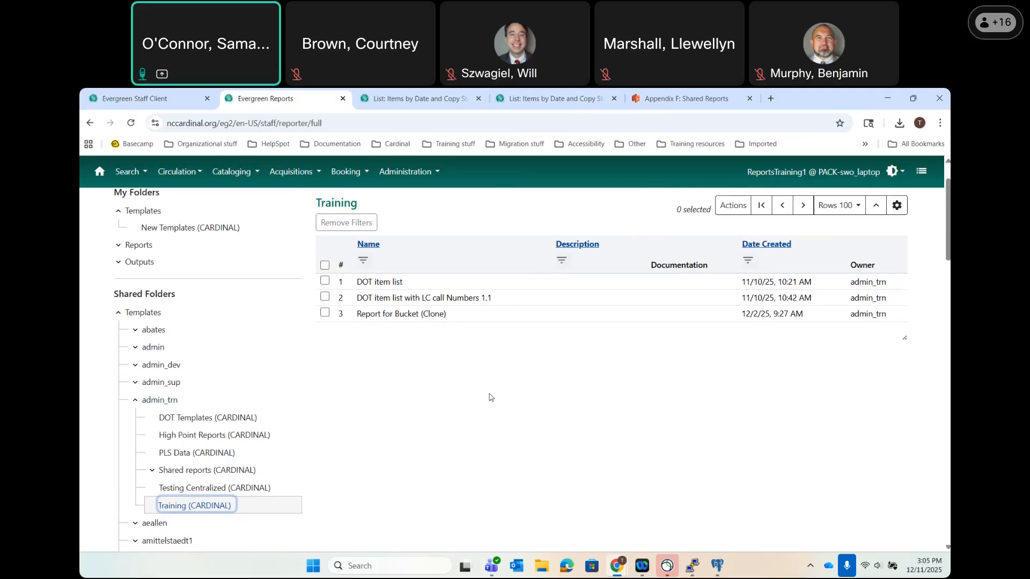
Clone the DOT item list template from the shared Training (CARDINAL) folder.
{"action": "scroll", "coordinate": [489, 397], "scroll_direction": "up", "scroll_amount": 2}
{"action": "left_click", "coordinate": [380, 320]}
{"action": "right_click", "coordinate": [387, 325]}
{"action": "left_click", "coordinate": [414, 391]}
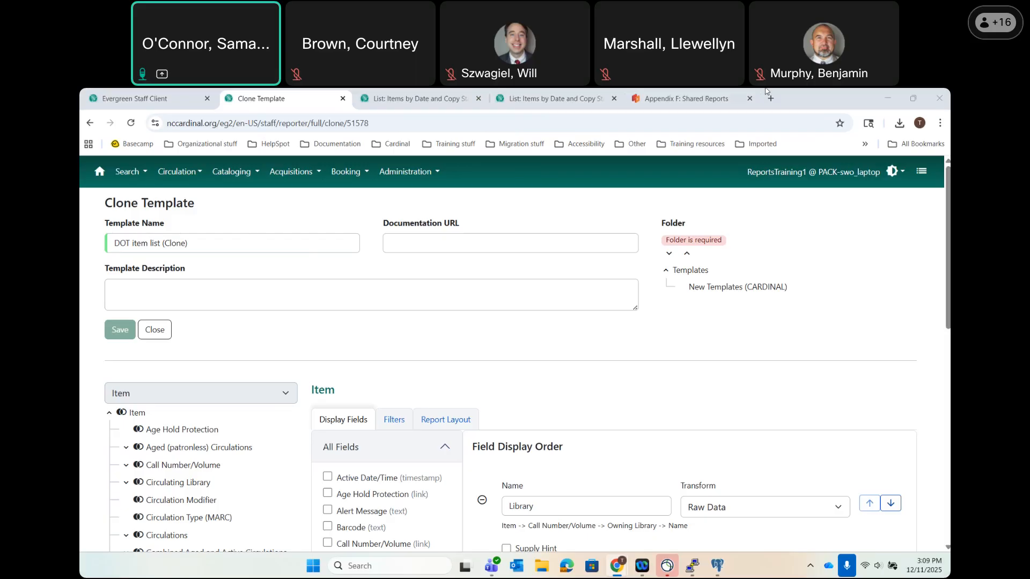
On the support site, open About NC Cardinal's 2.5 Upcoming Evergreen Training Opportunities page.
{"action": "left_click", "coordinate": [686, 99]}
{"action": "left_click", "coordinate": [141, 363]}
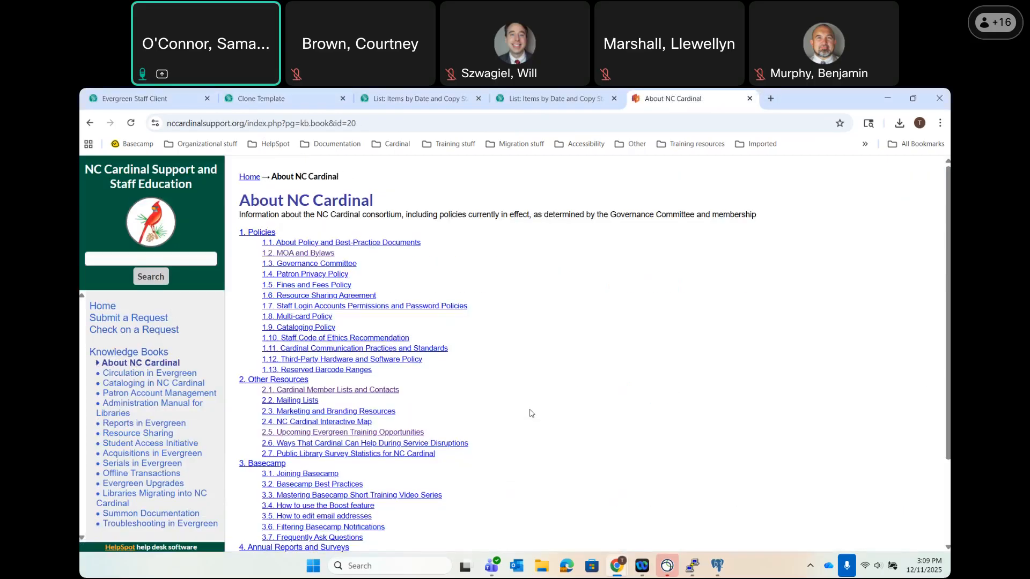
{"action": "left_click", "coordinate": [382, 434]}
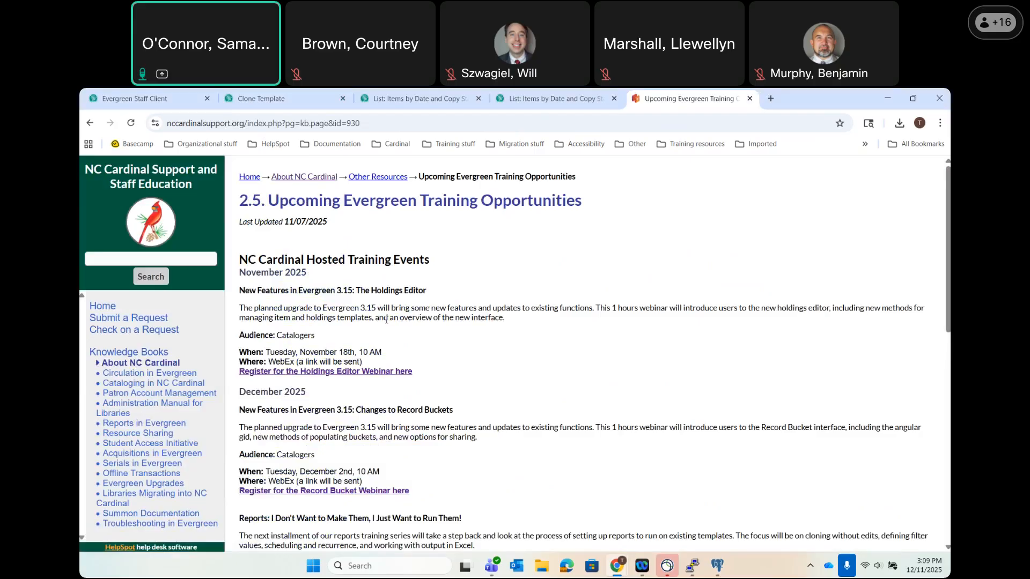
{"action": "scroll", "coordinate": [387, 320], "scroll_direction": "down", "scroll_amount": 3}
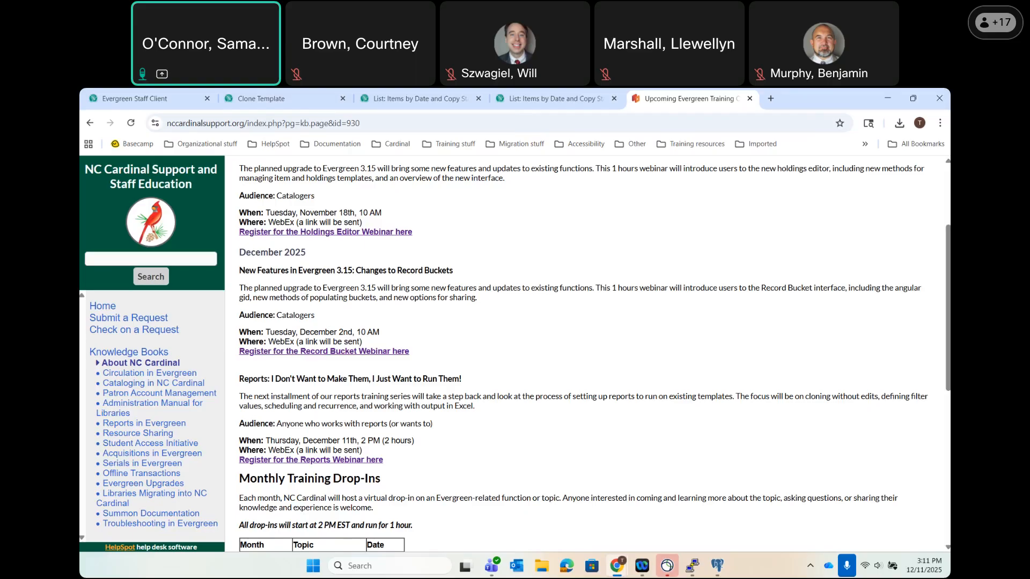
Go from the staff client home through Administration to Evergreen Reports' template Search.
{"action": "left_click", "coordinate": [135, 98]}
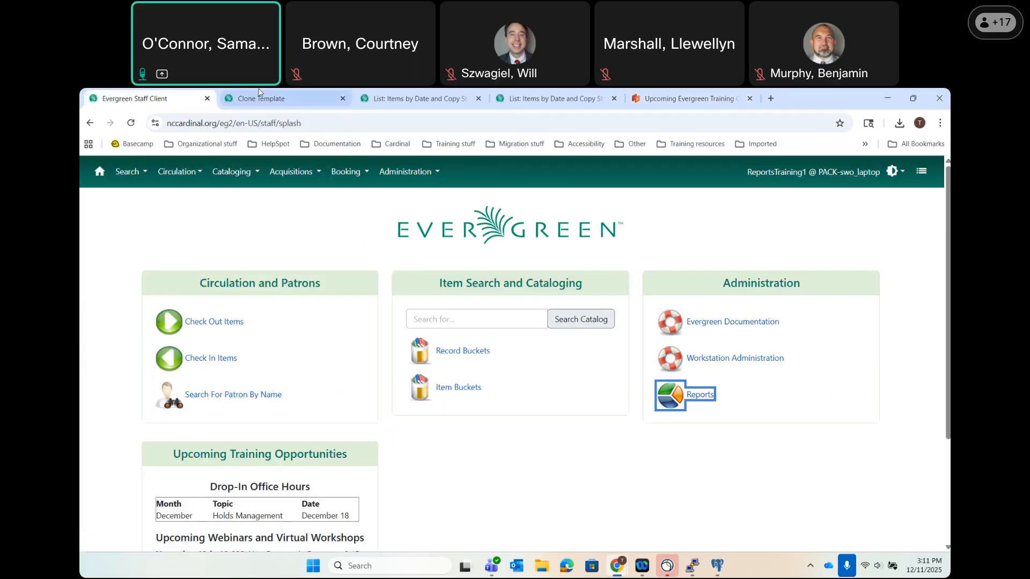
{"action": "left_click", "coordinate": [414, 172]}
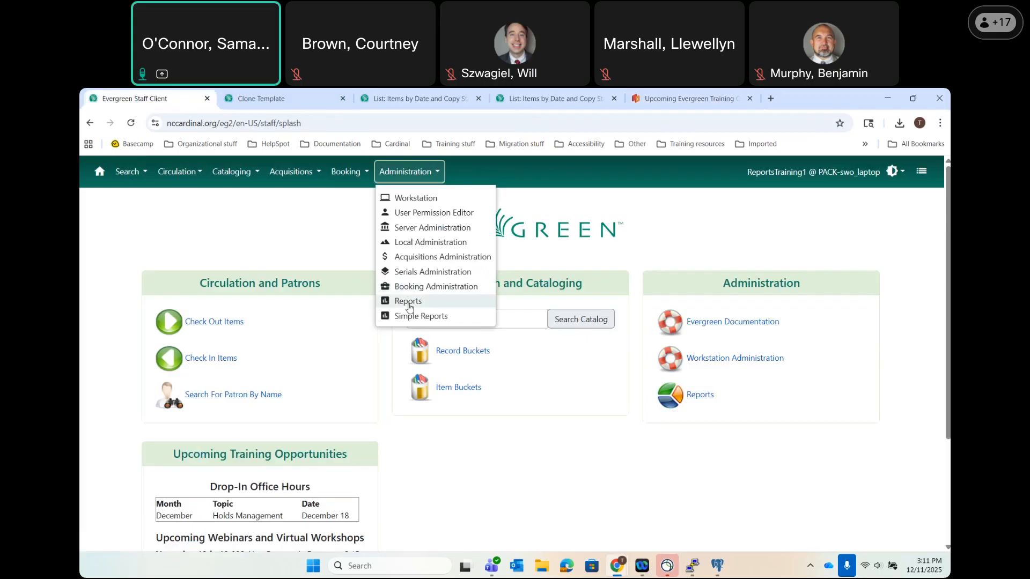
{"action": "left_click", "coordinate": [410, 305]}
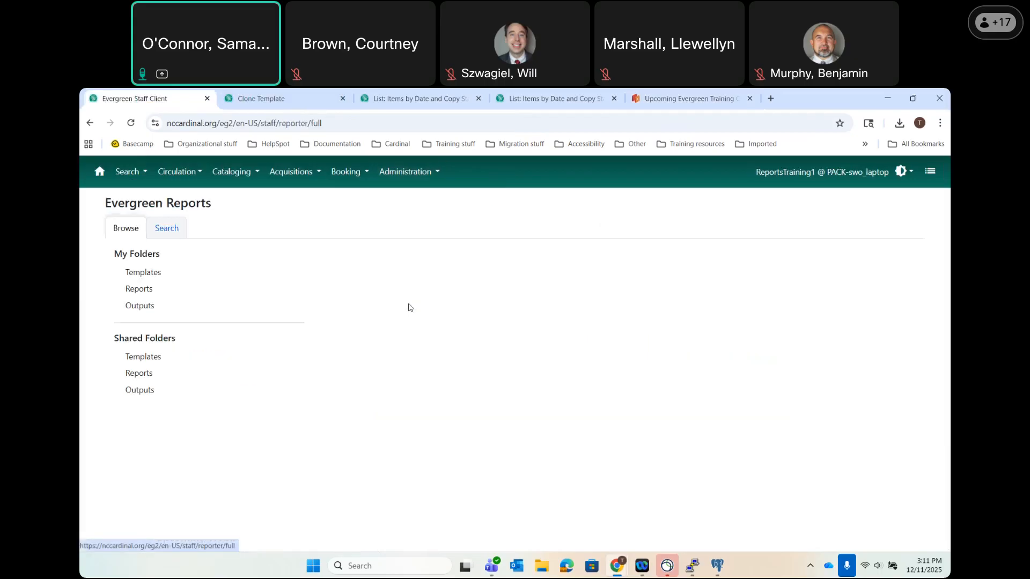
{"action": "left_click", "coordinate": [161, 228]}
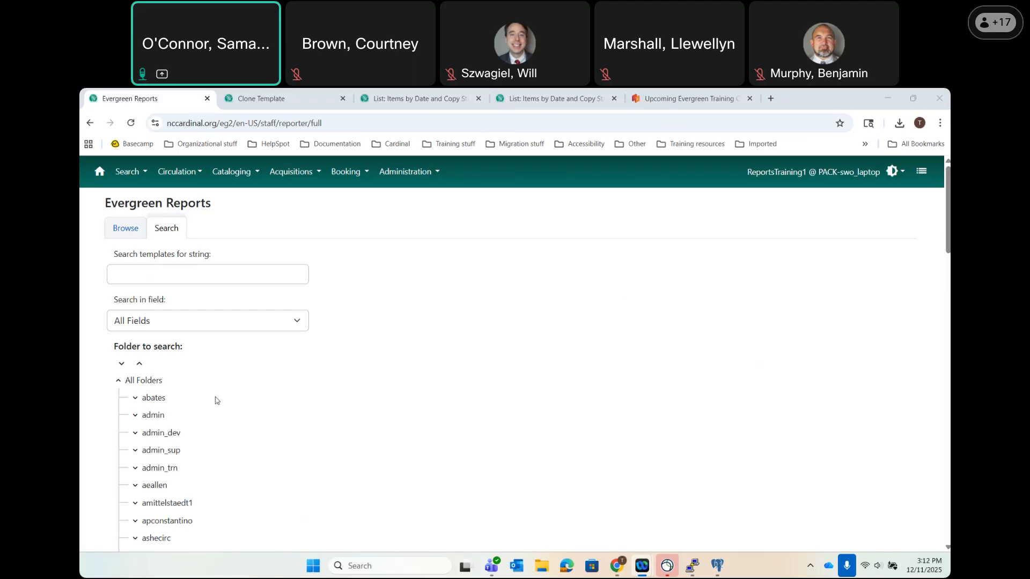
Search the report templates for the pasted transit template name.
{"action": "left_click", "coordinate": [189, 272]}
{"action": "type", "text": "Items Loaned To Consortium Members from RCPL"}
{"action": "key", "text": "Return"}
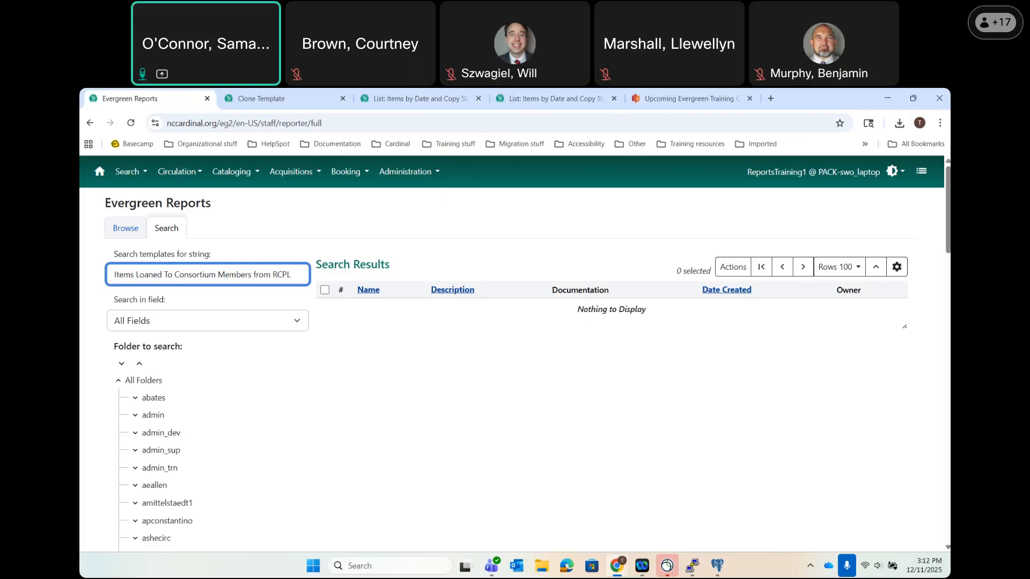
{"action": "key", "text": "Return"}
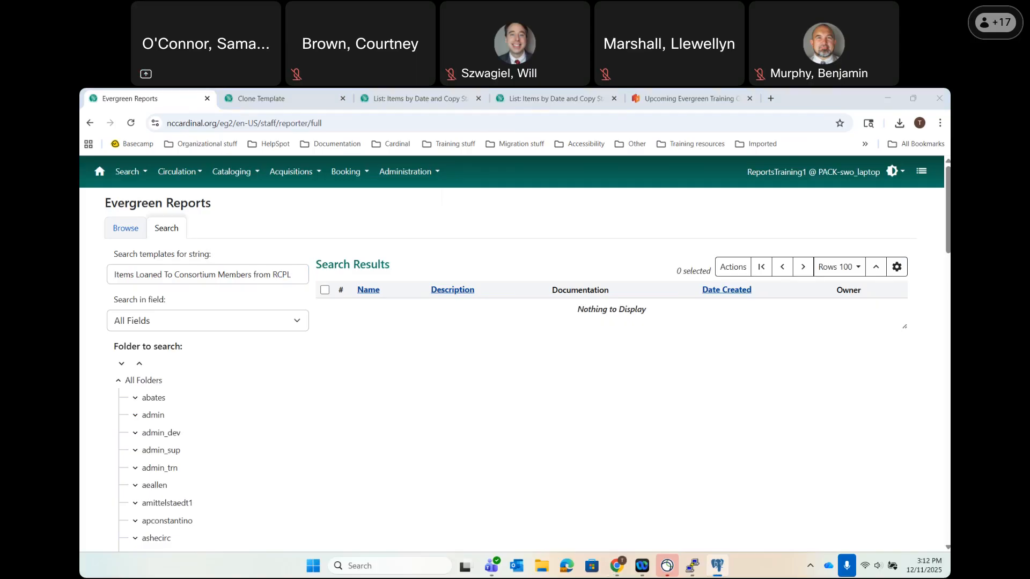
Browse to New Templates (CARDINAL), open the first template, and point the address at template 10367.
{"action": "left_click", "coordinate": [129, 228]}
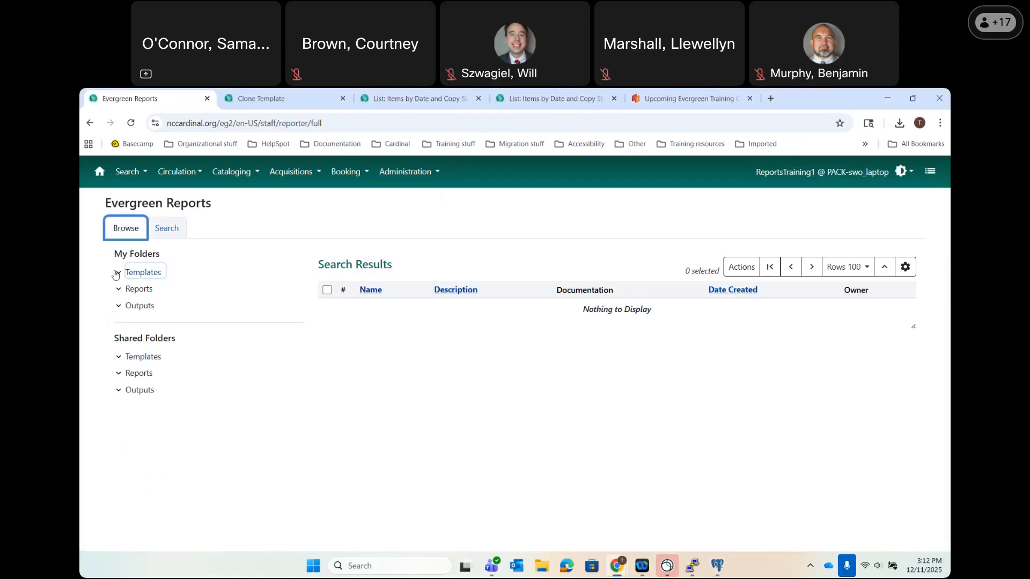
{"action": "left_click", "coordinate": [115, 275]}
{"action": "left_click", "coordinate": [159, 290]}
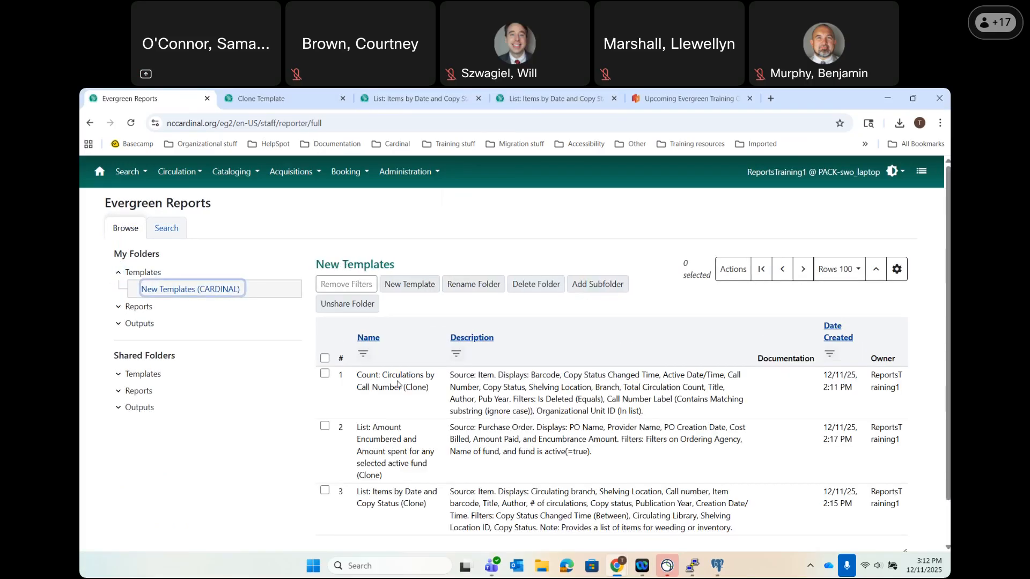
{"action": "double_click", "coordinate": [397, 384]}
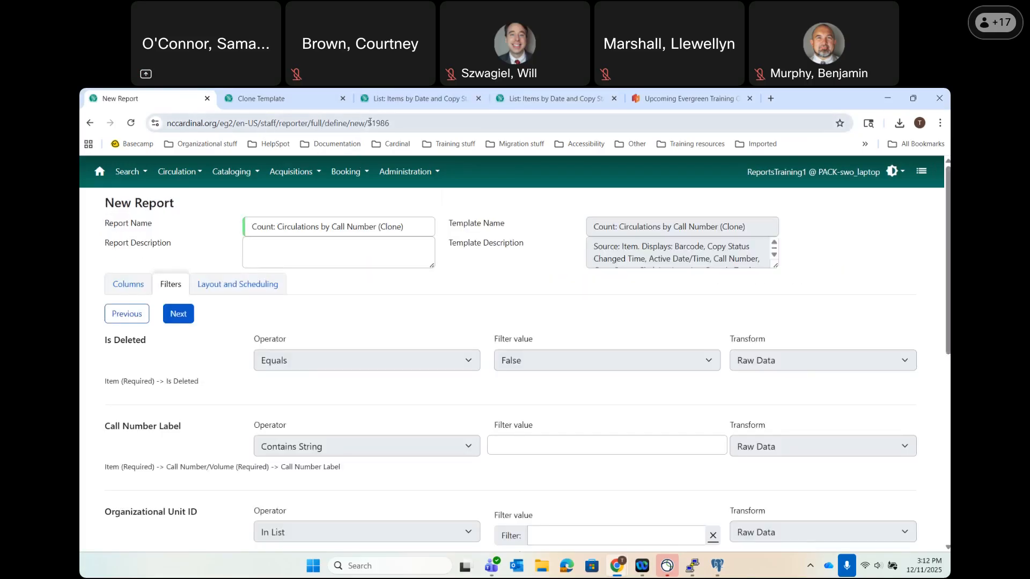
{"action": "left_click", "coordinate": [369, 122]}
{"action": "type", "text": "https://nccardinal.org/eg2/en-US/staff/reporter/full/define/new/10367"}
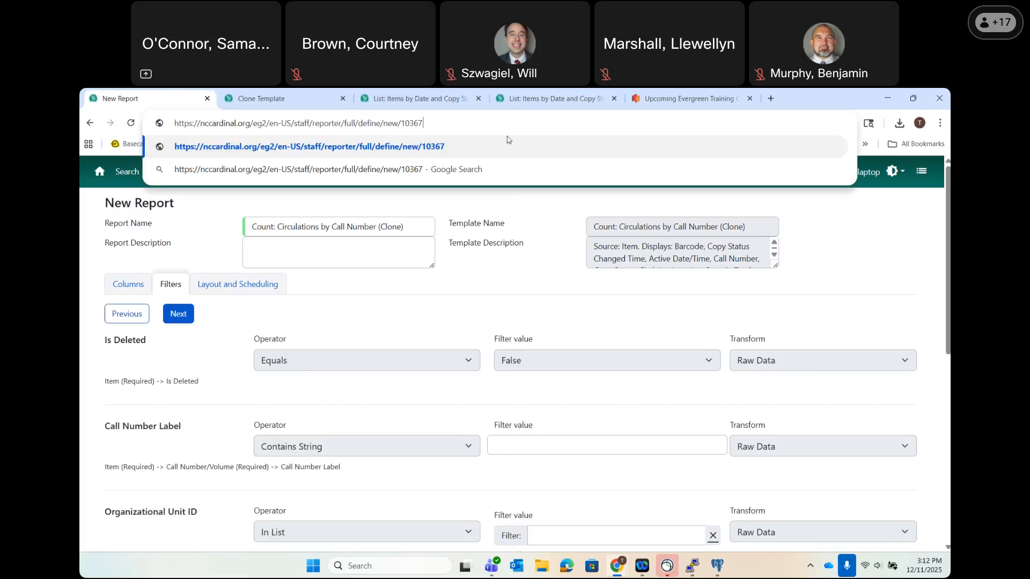
Back in New Templates (CARDINAL), select the first template and bring up its actions menu.
{"action": "left_click", "coordinate": [90, 124]}
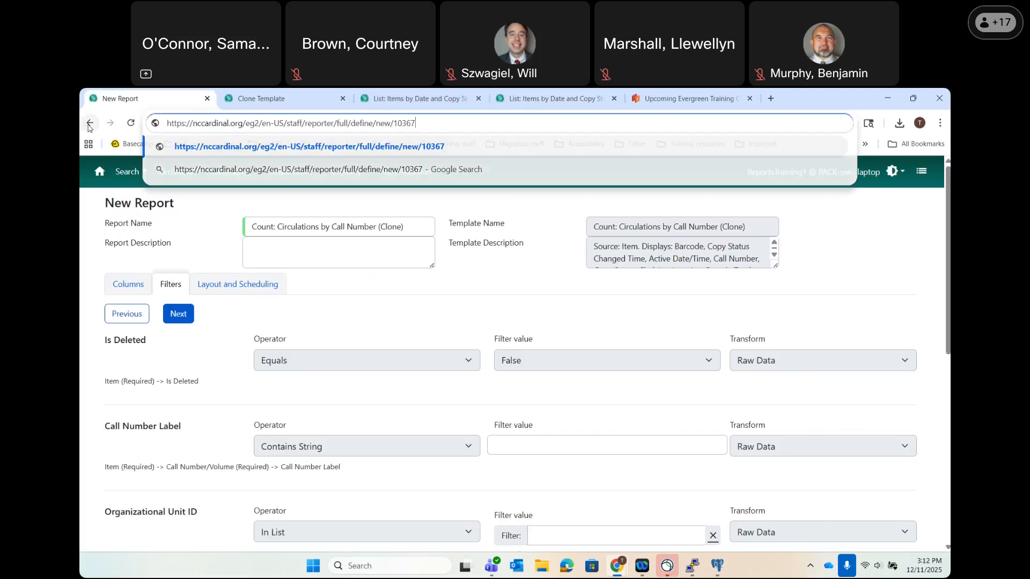
{"action": "left_click", "coordinate": [177, 289]}
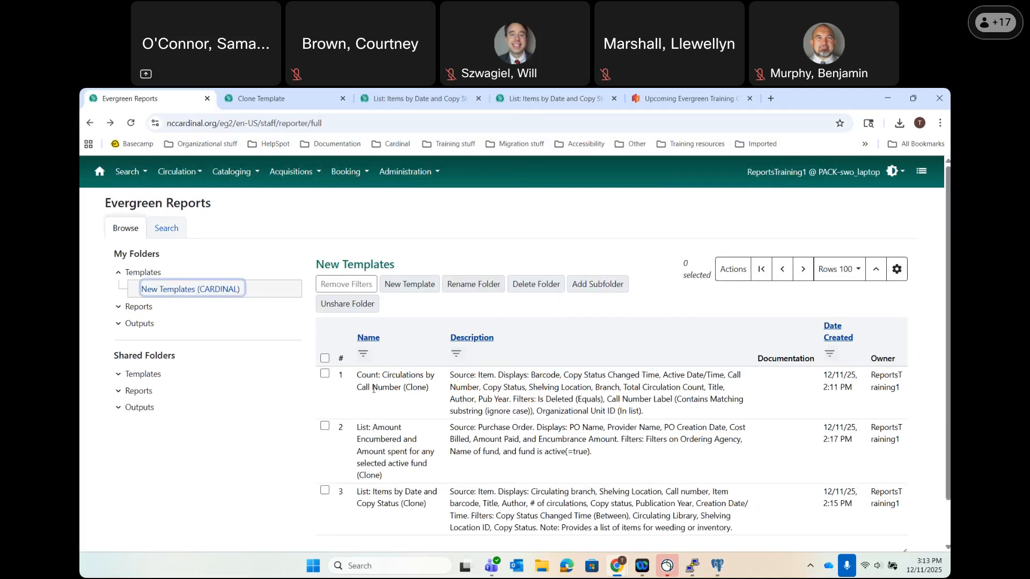
{"action": "left_click", "coordinate": [374, 388]}
{"action": "right_click", "coordinate": [374, 388]}
Clone the first template, then swap template ID 51986 for 10367 in the address to load its clone form.
{"action": "left_click", "coordinate": [365, 478]}
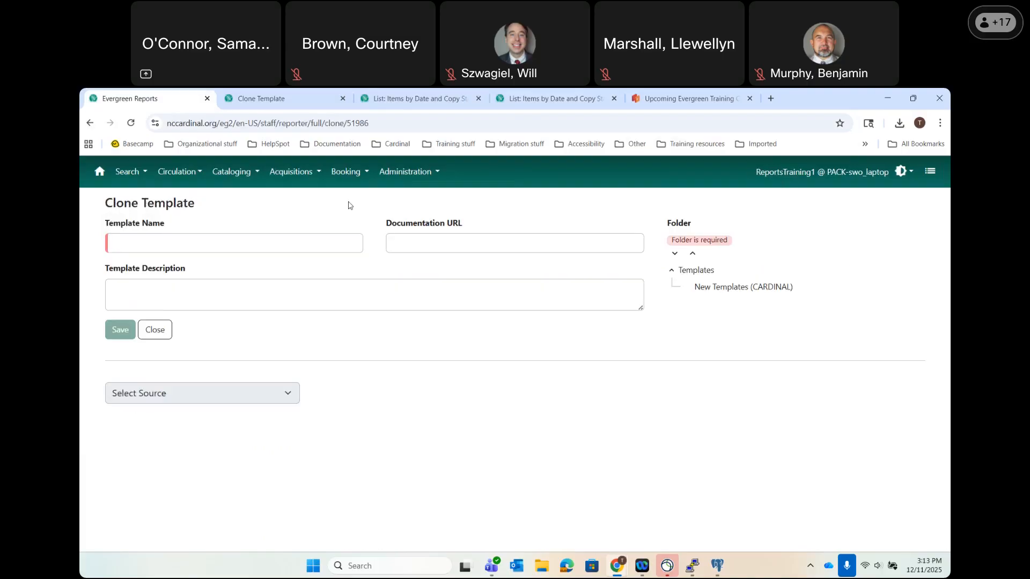
{"action": "left_click_drag", "start_coordinate": [348, 124], "coordinate": [483, 125]}
{"action": "type", "text": "10367"}
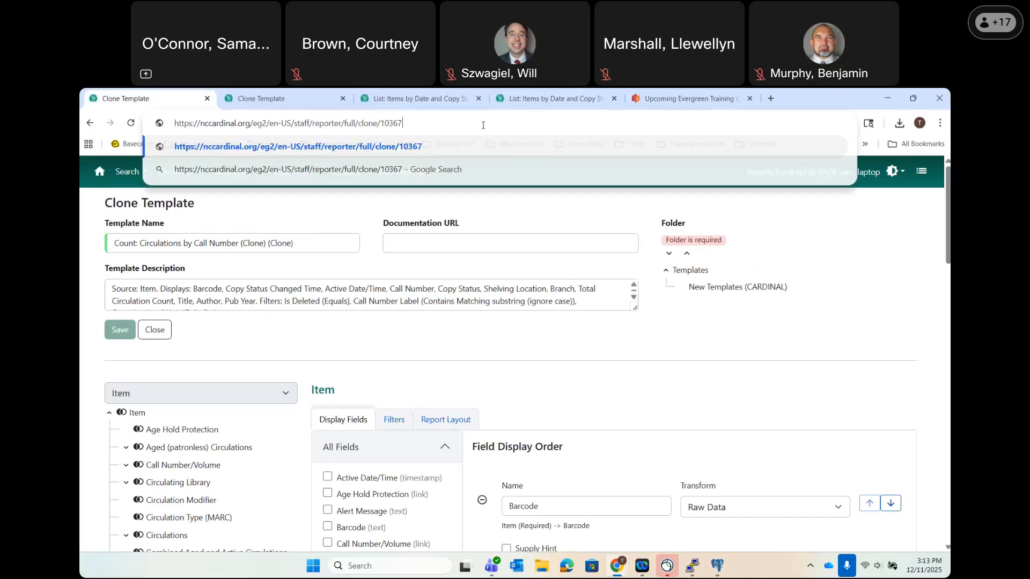
{"action": "key", "text": "Return"}
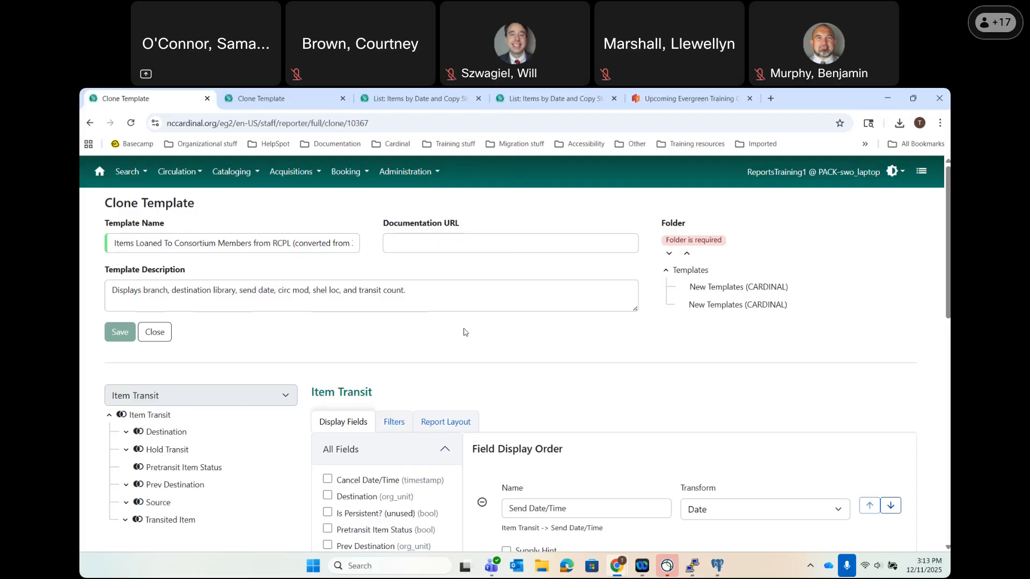
Review the cloned transit template's filter settings.
{"action": "left_click", "coordinate": [400, 423]}
{"action": "scroll", "coordinate": [537, 407], "scroll_direction": "down", "scroll_amount": 2}
{"action": "scroll", "coordinate": [592, 399], "scroll_direction": "down", "scroll_amount": 2}
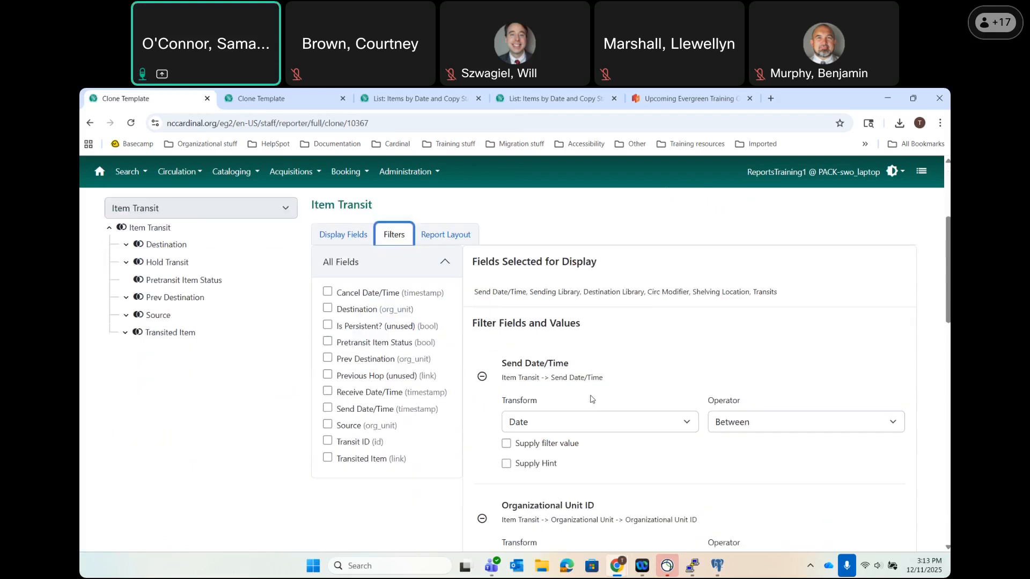
{"action": "scroll", "coordinate": [592, 398], "scroll_direction": "down", "scroll_amount": 4}
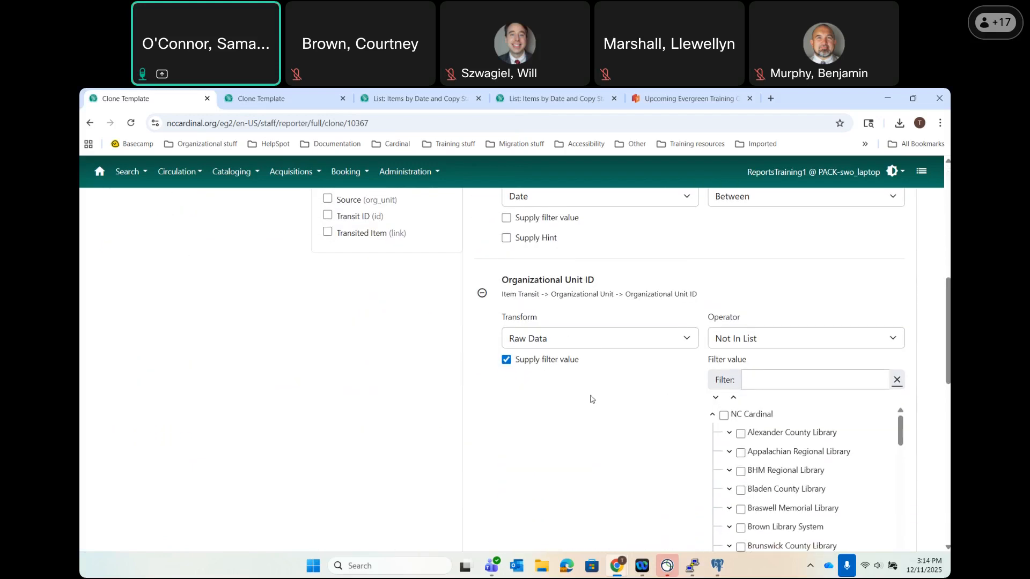
{"action": "scroll", "coordinate": [592, 398], "scroll_direction": "down", "scroll_amount": 6}
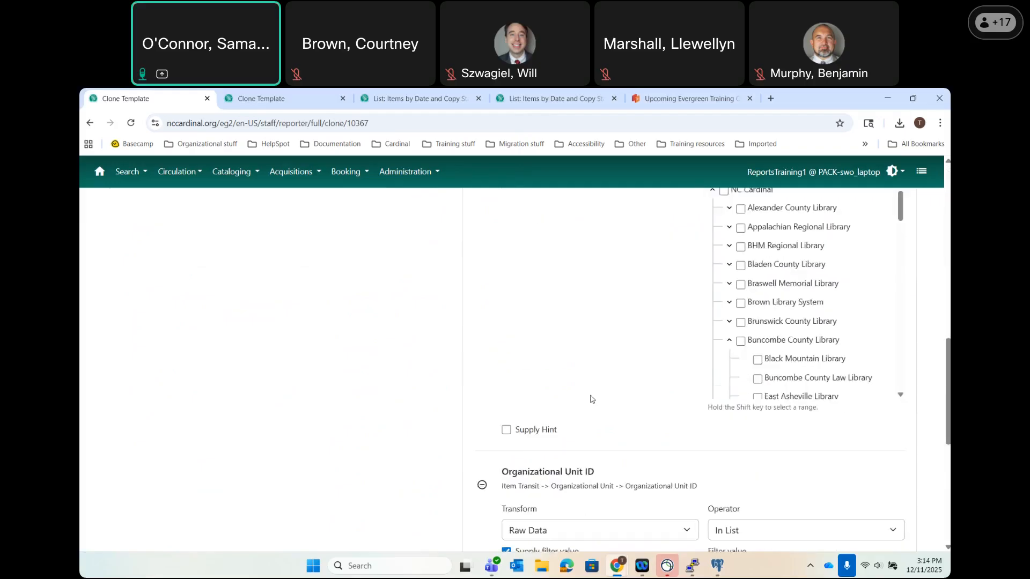
{"action": "scroll", "coordinate": [593, 399], "scroll_direction": "down", "scroll_amount": 4}
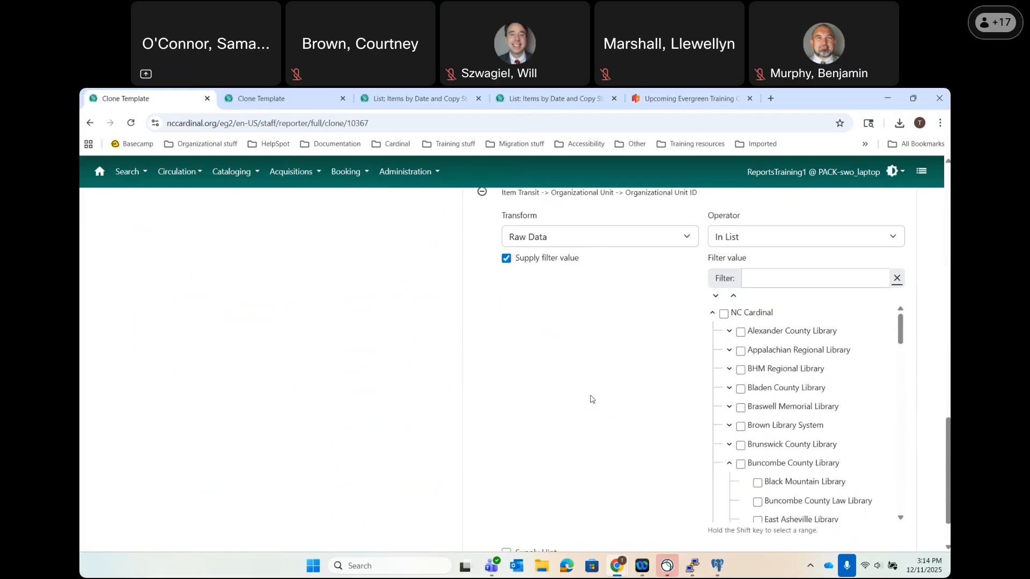
{"action": "scroll", "coordinate": [591, 398], "scroll_direction": "up", "scroll_amount": 15}
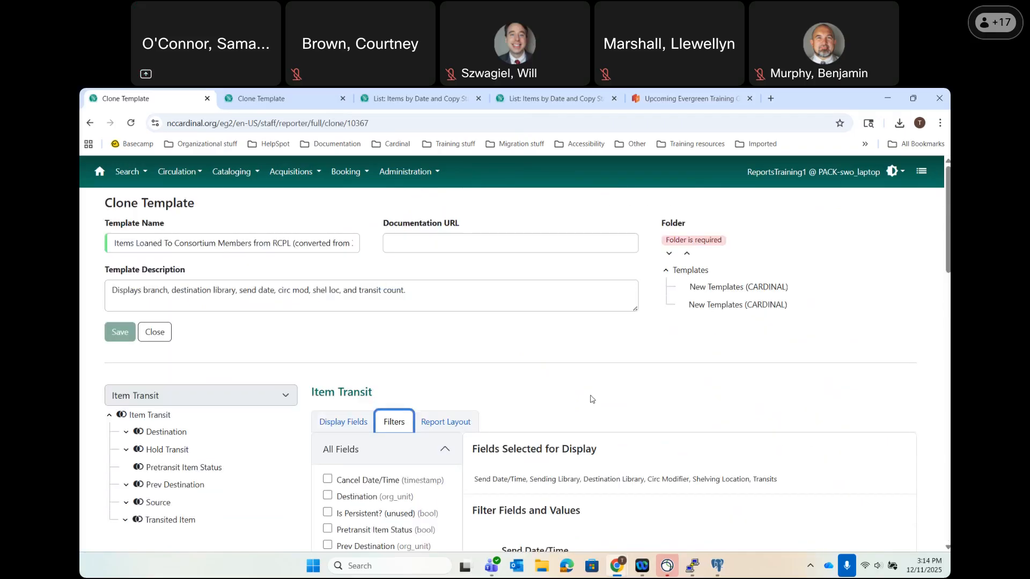
File the clone in New Templates (CARDINAL), save it, and view it in that folder.
{"action": "left_click", "coordinate": [705, 293]}
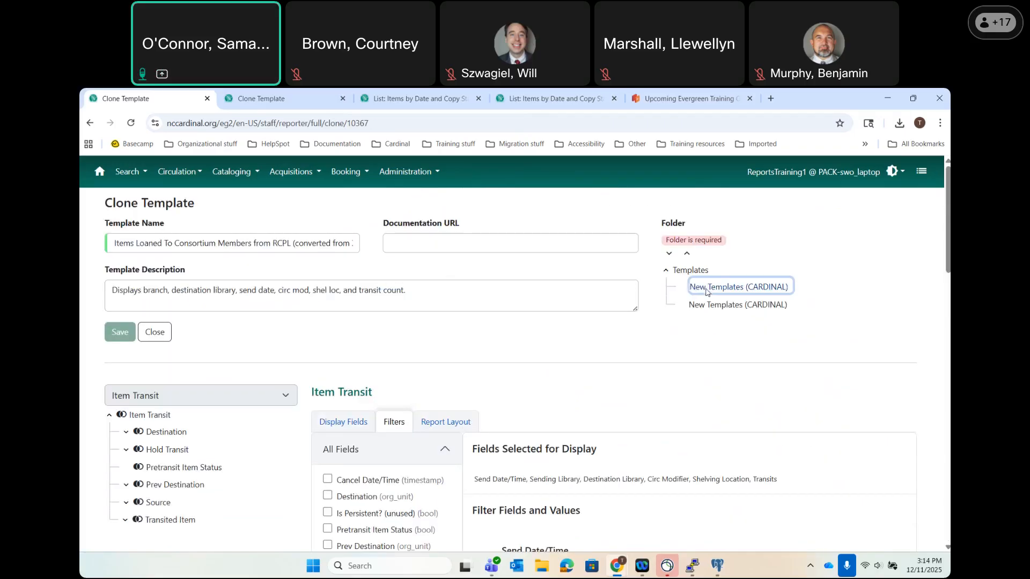
{"action": "left_click", "coordinate": [115, 331]}
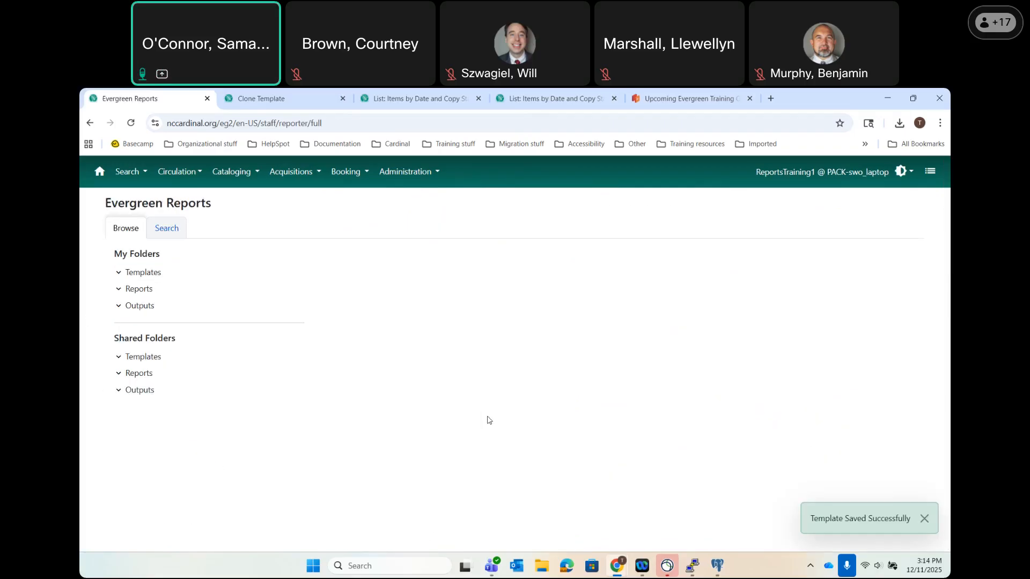
{"action": "left_click", "coordinate": [119, 273]}
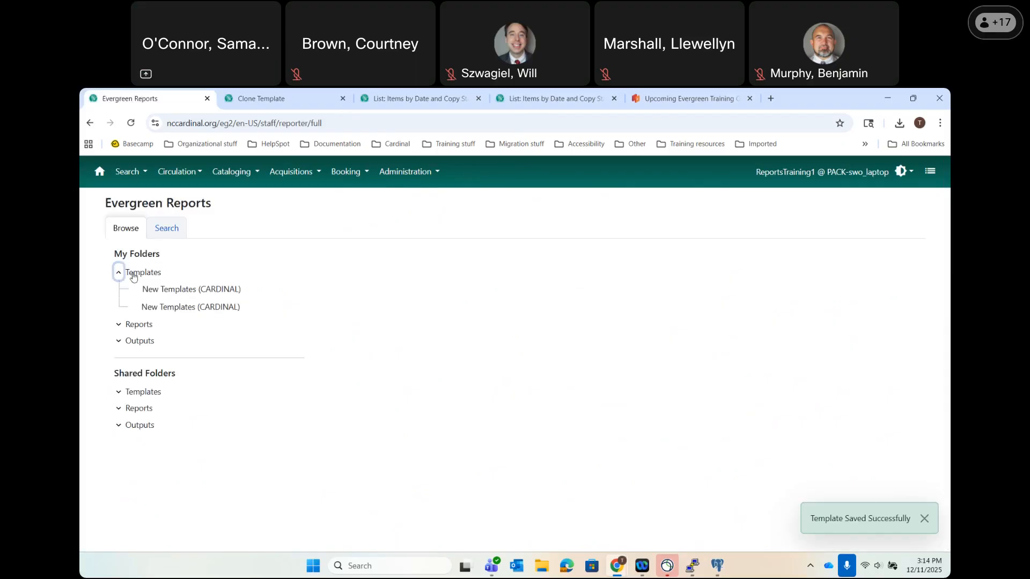
{"action": "left_click", "coordinate": [185, 288]}
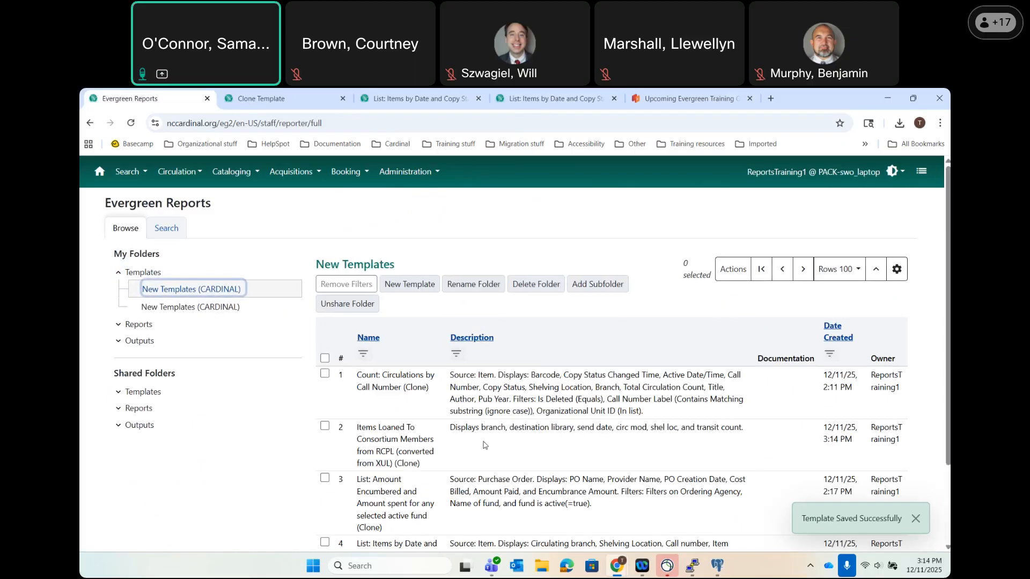
{"action": "scroll", "coordinate": [384, 398], "scroll_direction": "down", "scroll_amount": 1}
Start a new report from the Items Loaned template with dates 2025-12-01 to 2025-12-11.
{"action": "double_click", "coordinate": [384, 398]}
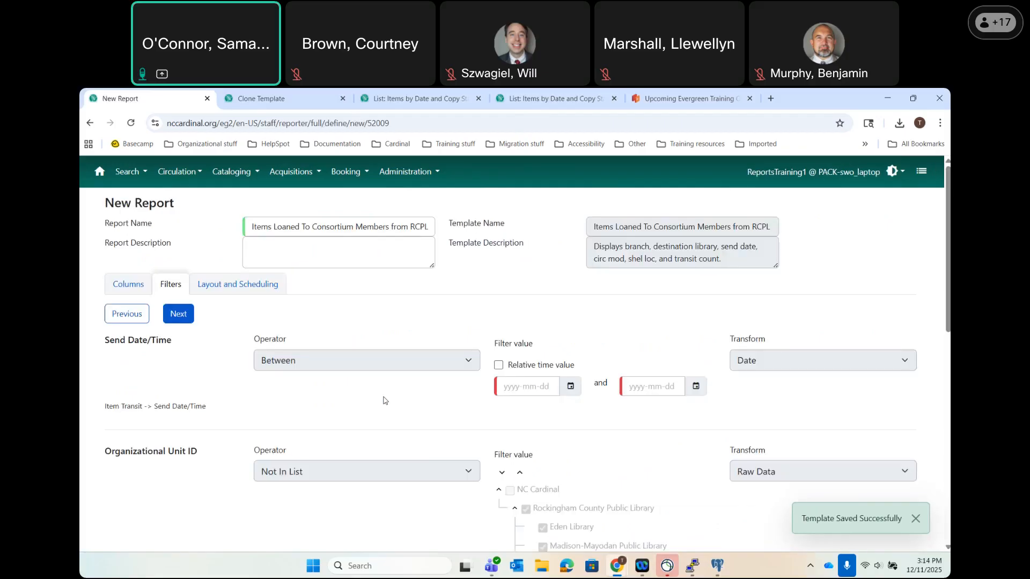
{"action": "left_click", "coordinate": [572, 387]}
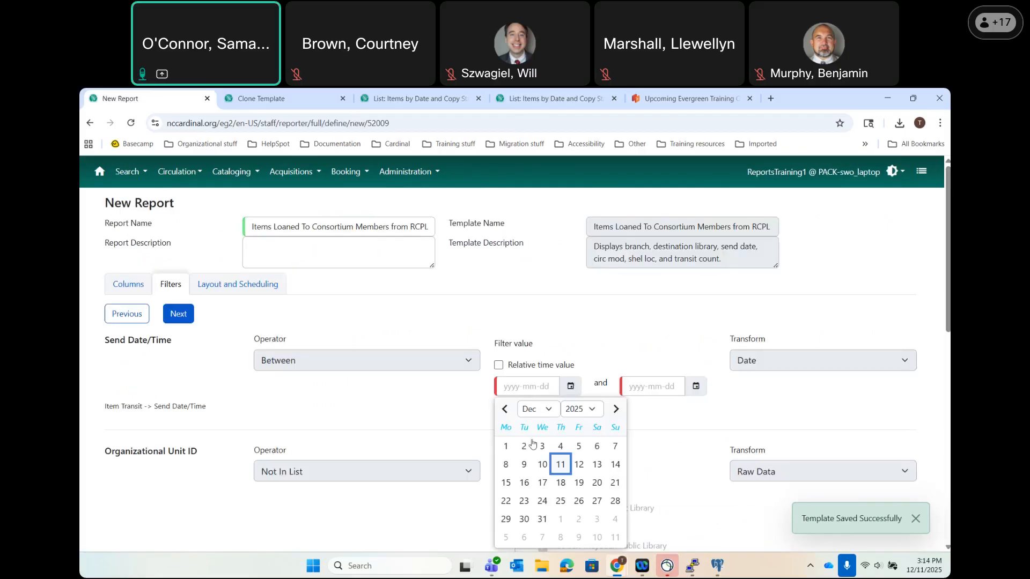
{"action": "left_click", "coordinate": [500, 447]}
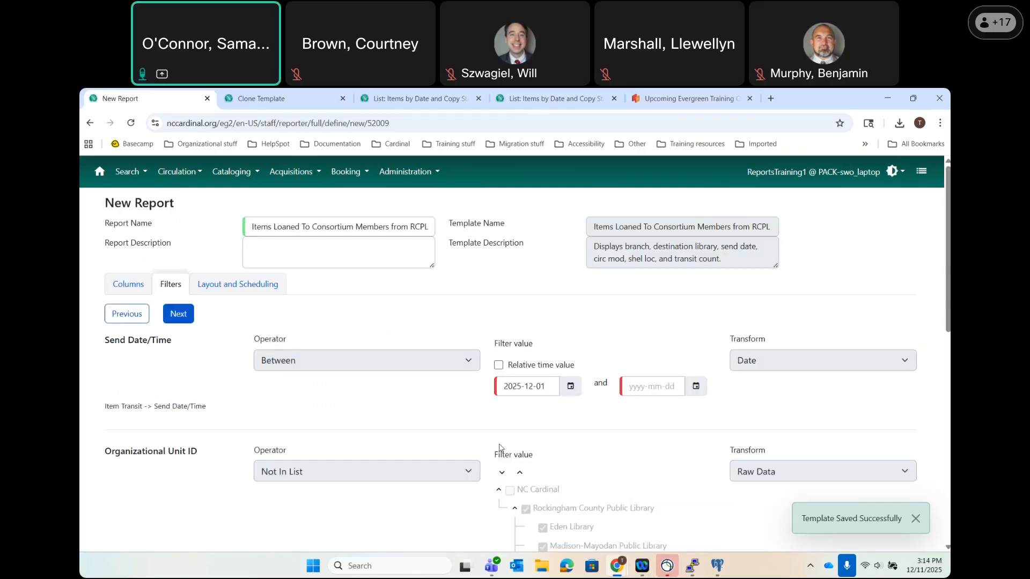
{"action": "left_click", "coordinate": [696, 387]}
{"action": "left_click", "coordinate": [685, 465]}
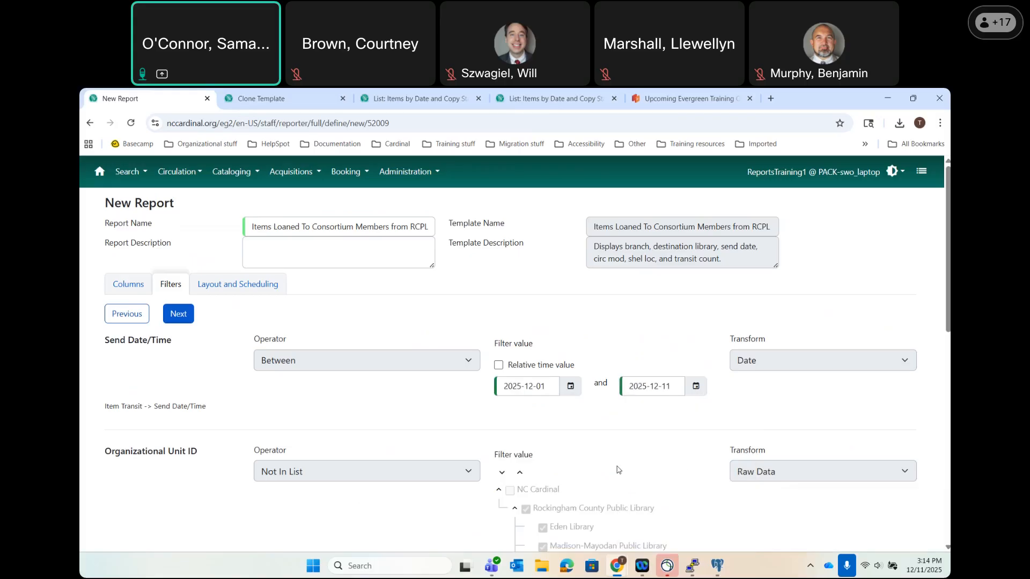
Leave the unfinished report and go to Evergreen Reports from the Administration menu.
{"action": "scroll", "coordinate": [618, 470], "scroll_direction": "down", "scroll_amount": 7}
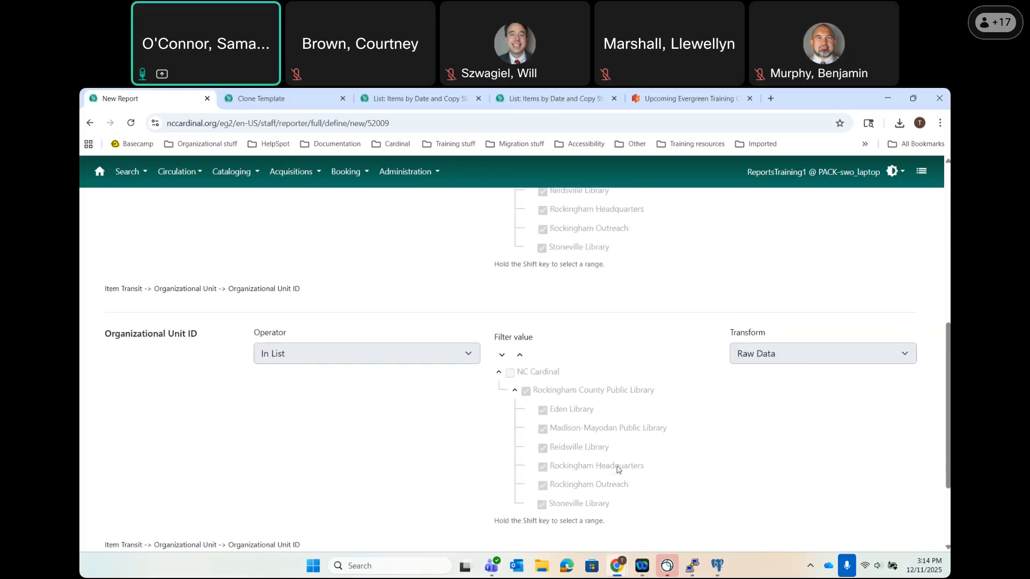
{"action": "scroll", "coordinate": [618, 469], "scroll_direction": "up", "scroll_amount": 7}
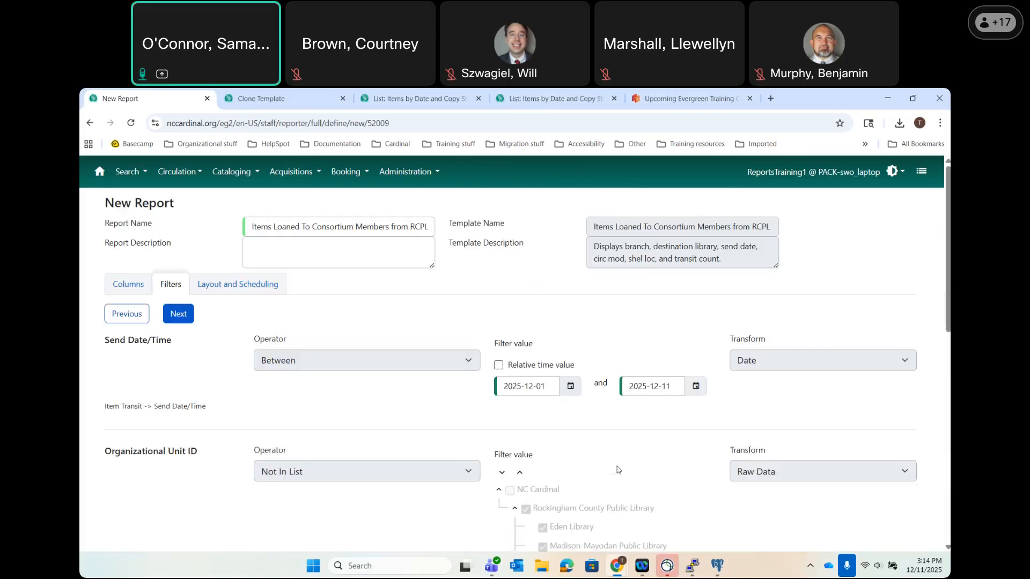
{"action": "left_click", "coordinate": [412, 171]}
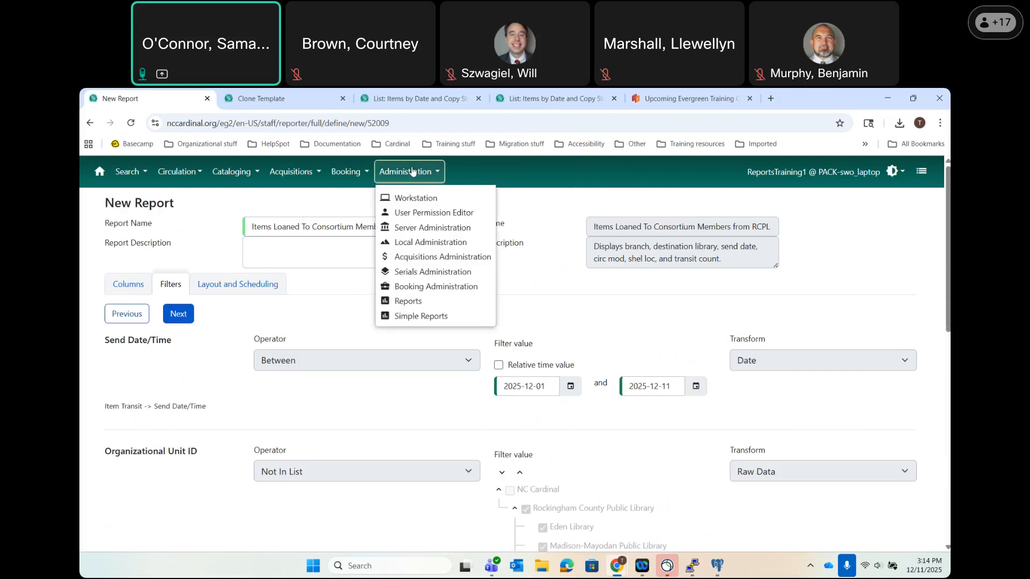
{"action": "left_click", "coordinate": [410, 303]}
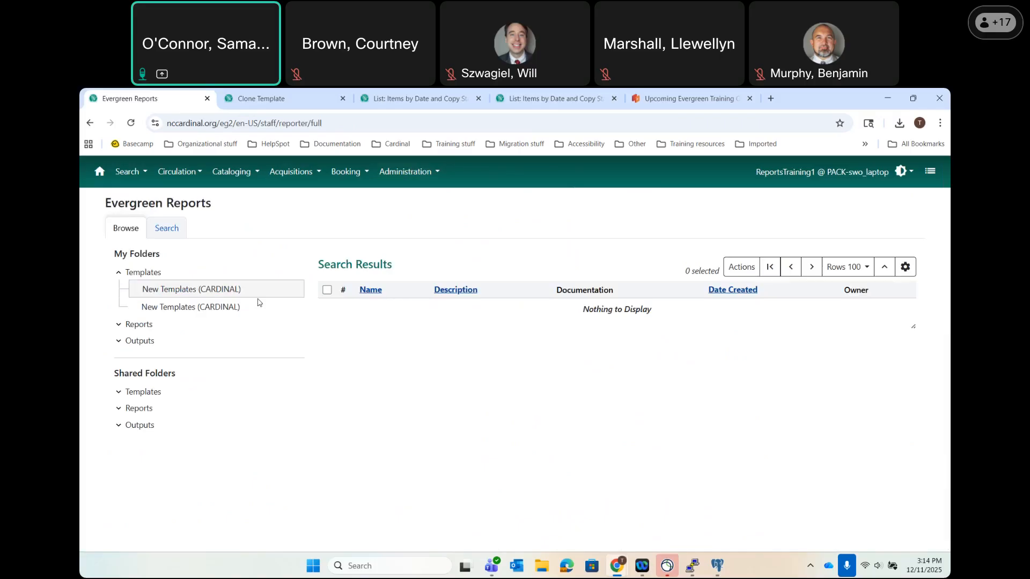
Clone the Items Loaned To Consortium Members from RCPL template in New Templates.
{"action": "left_click", "coordinate": [183, 291]}
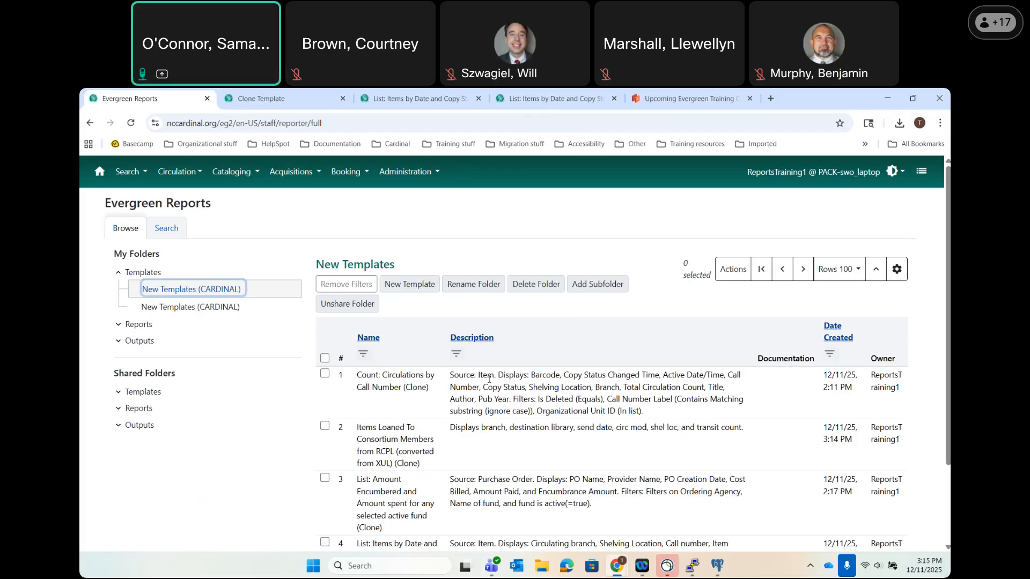
{"action": "left_click", "coordinate": [395, 439]}
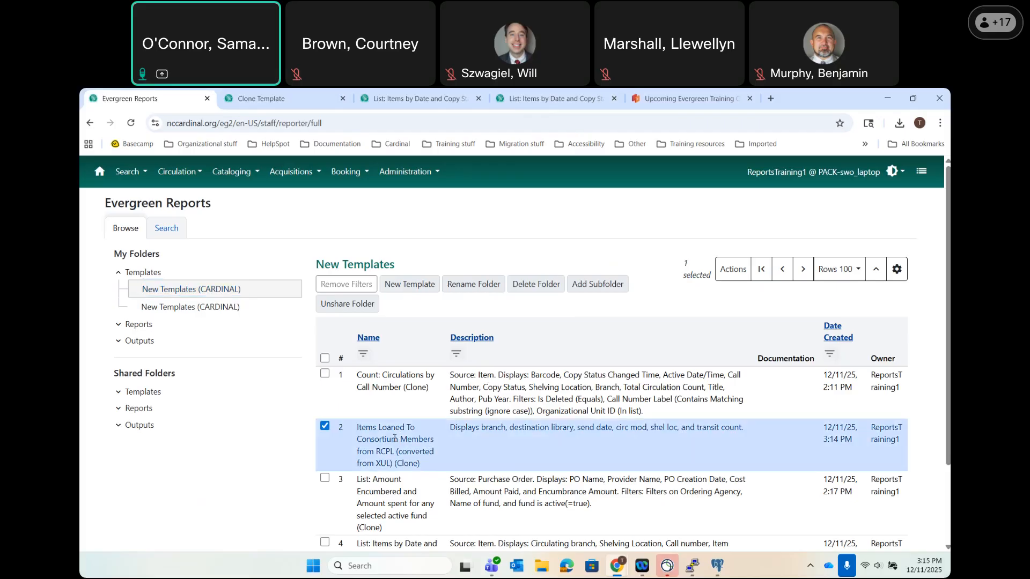
{"action": "right_click", "coordinate": [346, 468]}
{"action": "left_click", "coordinate": [373, 530]}
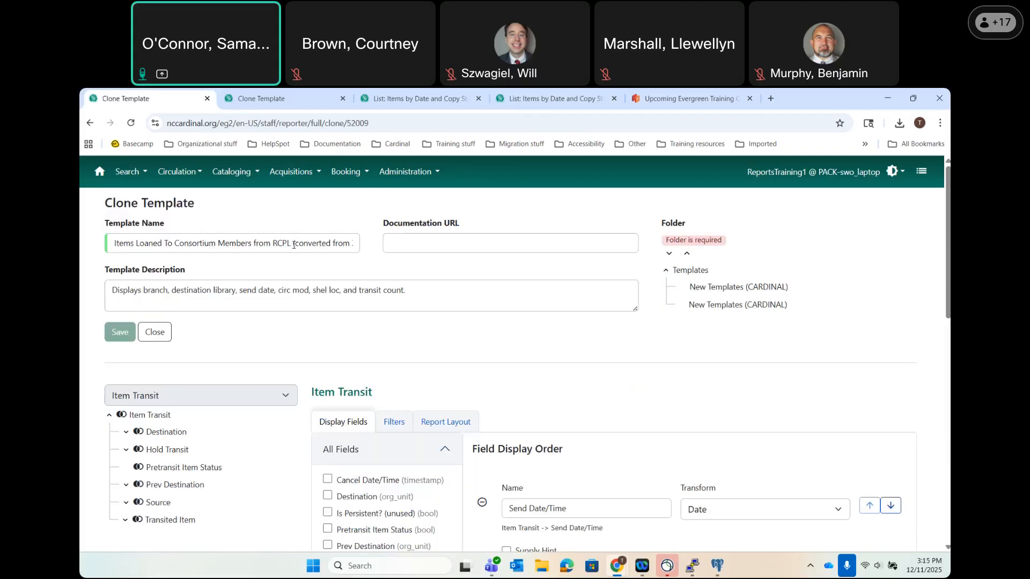
Replace the name's suffix with 'by branch' and view the copy's filters.
{"action": "left_click_drag", "start_coordinate": [294, 245], "coordinate": [358, 244]}
{"action": "key", "text": "BackSpace"}
{"action": "type", "text": "by b"}
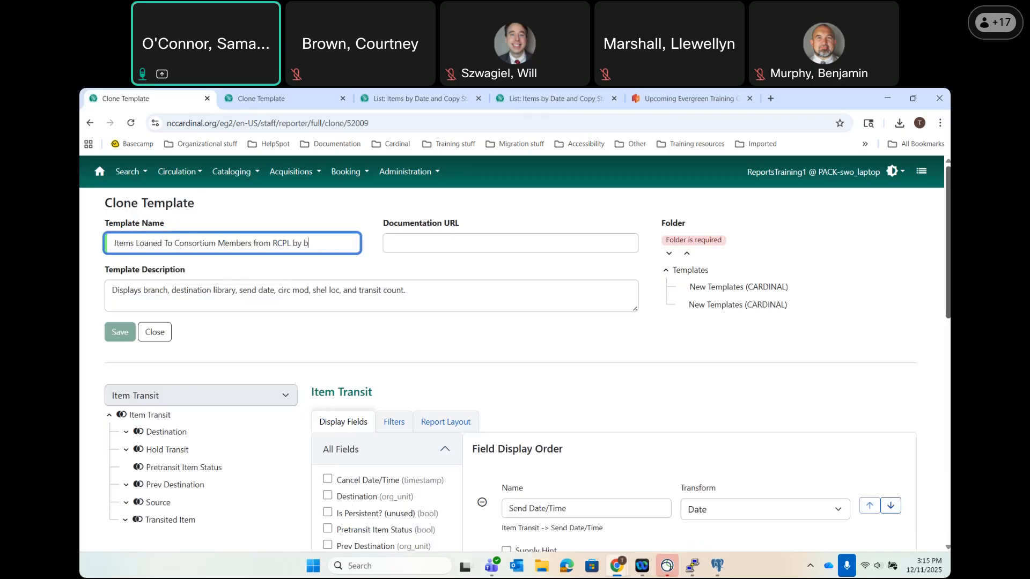
{"action": "type", "text": "ranch"}
{"action": "left_click", "coordinate": [394, 423]}
Make the Not In List Organizational Unit ID filter ask for a branch with hint 'Choose your branch'.
{"action": "scroll", "coordinate": [617, 393], "scroll_direction": "down", "scroll_amount": 7}
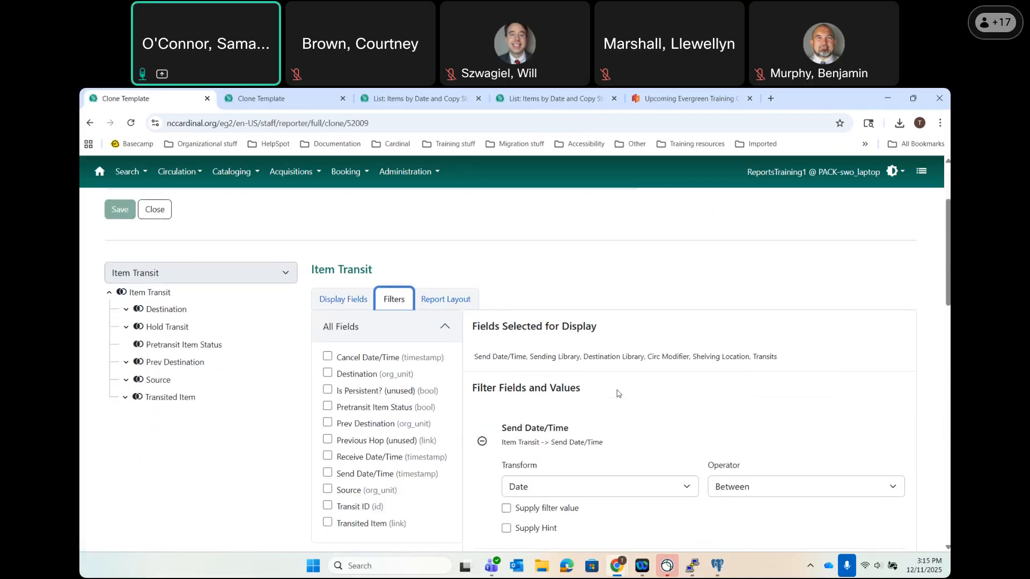
{"action": "scroll", "coordinate": [617, 394], "scroll_direction": "down", "scroll_amount": 1}
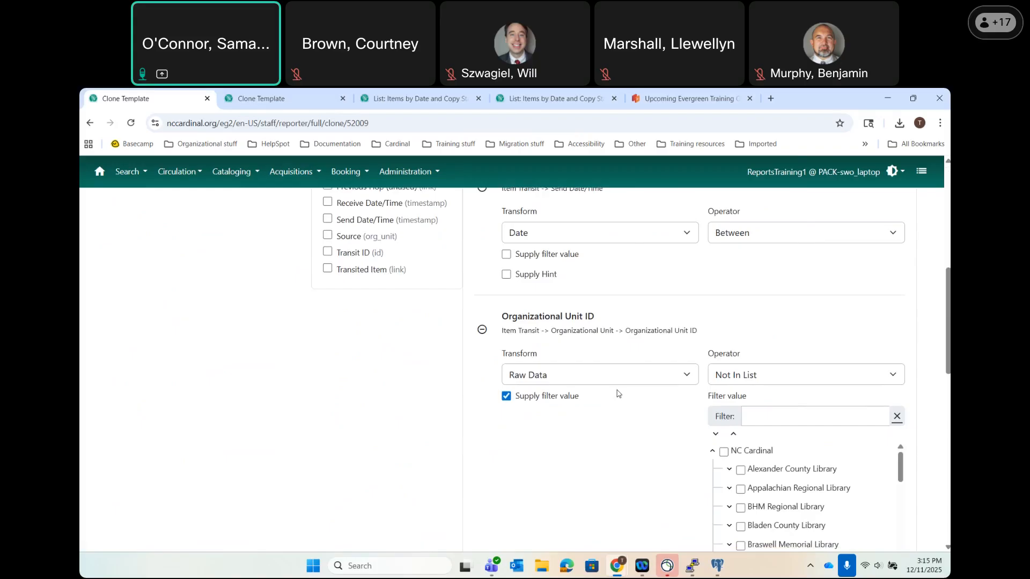
{"action": "right_click", "coordinate": [617, 394]}
{"action": "left_click", "coordinate": [577, 473]}
{"action": "scroll", "coordinate": [578, 473], "scroll_direction": "down", "scroll_amount": 1}
{"action": "scroll", "coordinate": [578, 473], "scroll_direction": "down", "scroll_amount": 5}
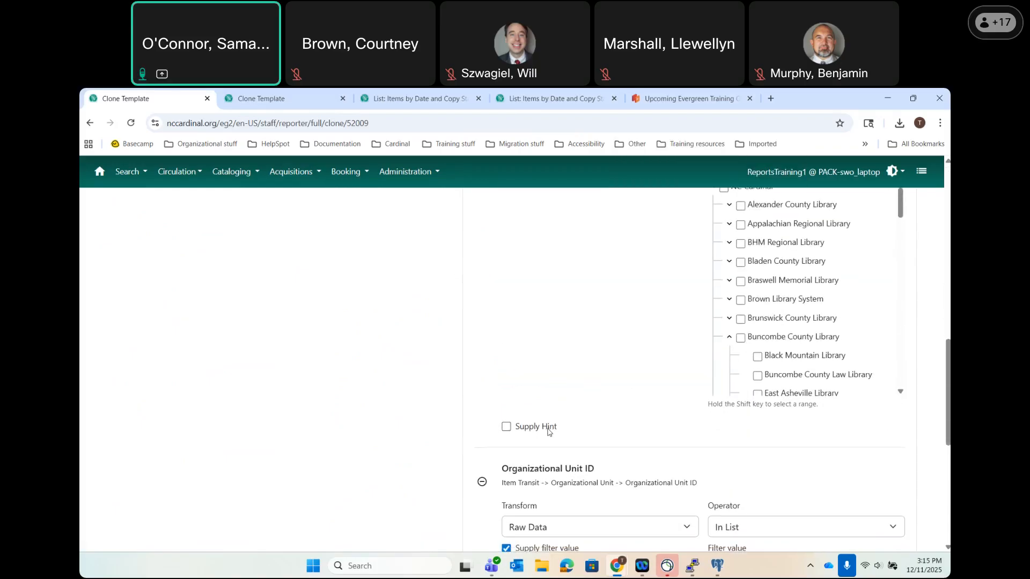
{"action": "scroll", "coordinate": [547, 433], "scroll_direction": "down", "scroll_amount": 6}
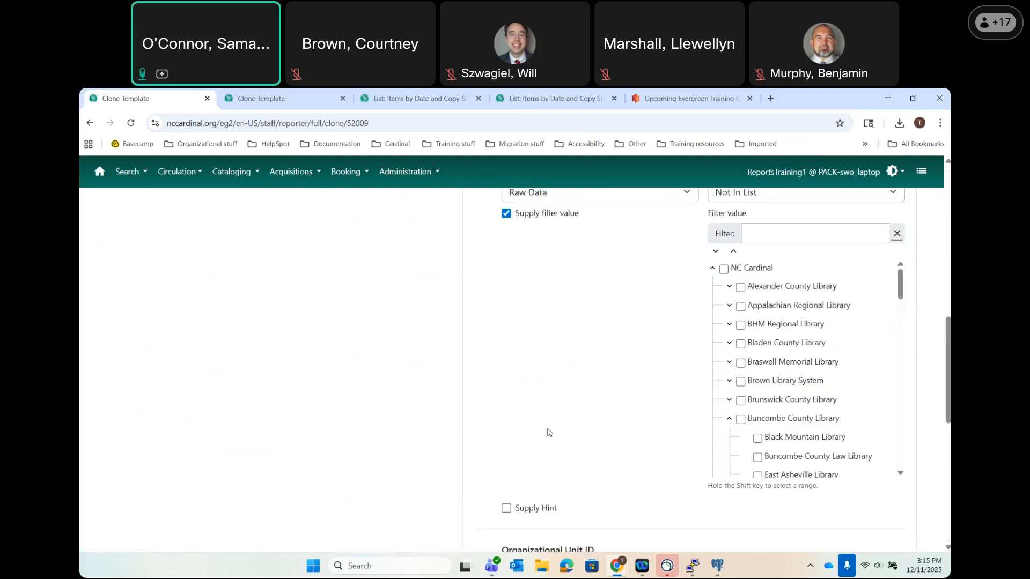
{"action": "scroll", "coordinate": [547, 432], "scroll_direction": "down", "scroll_amount": 5}
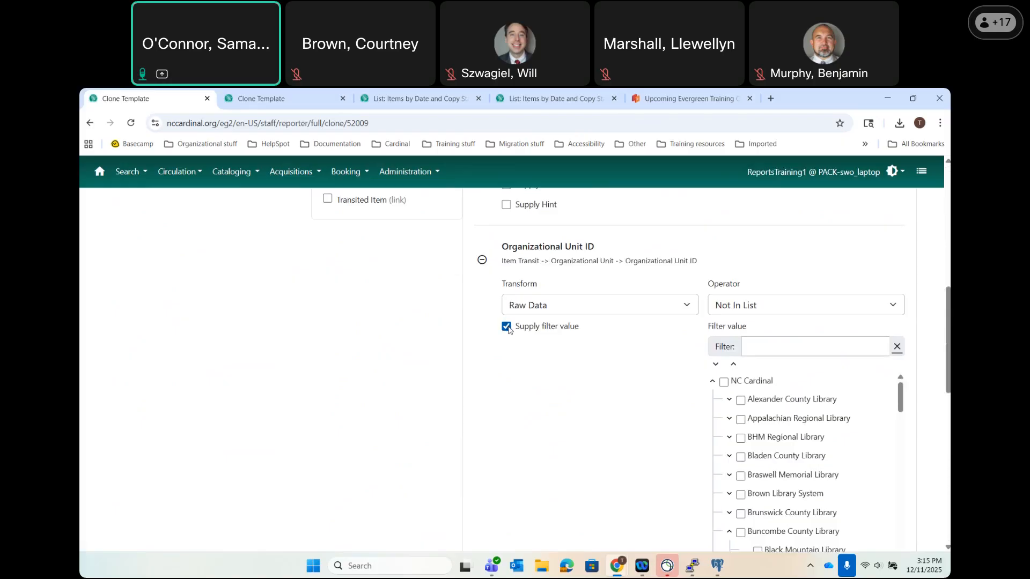
{"action": "left_click", "coordinate": [507, 328]}
{"action": "left_click", "coordinate": [510, 349]}
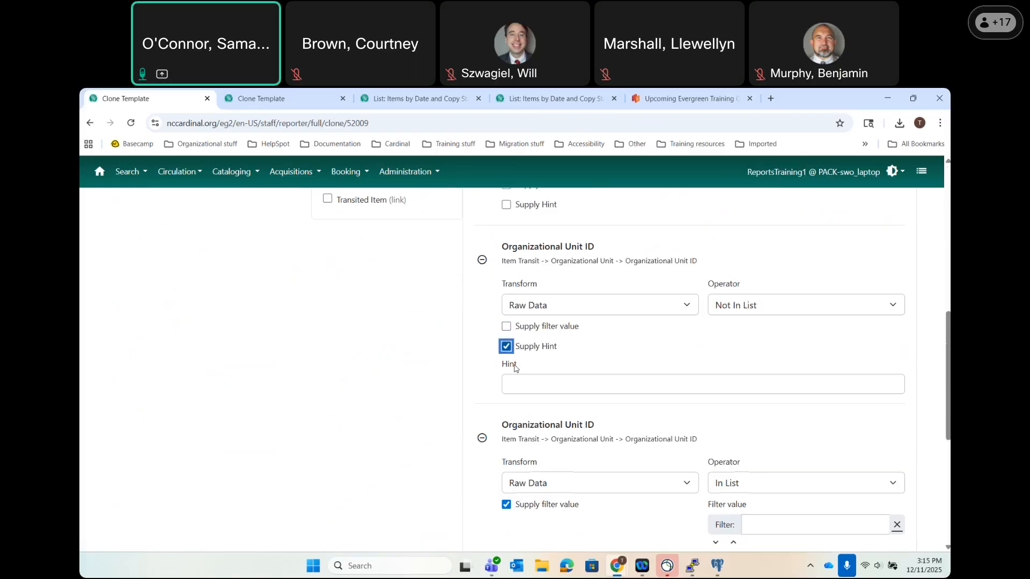
{"action": "left_click", "coordinate": [518, 379]}
{"action": "type", "text": "Choose your branch"}
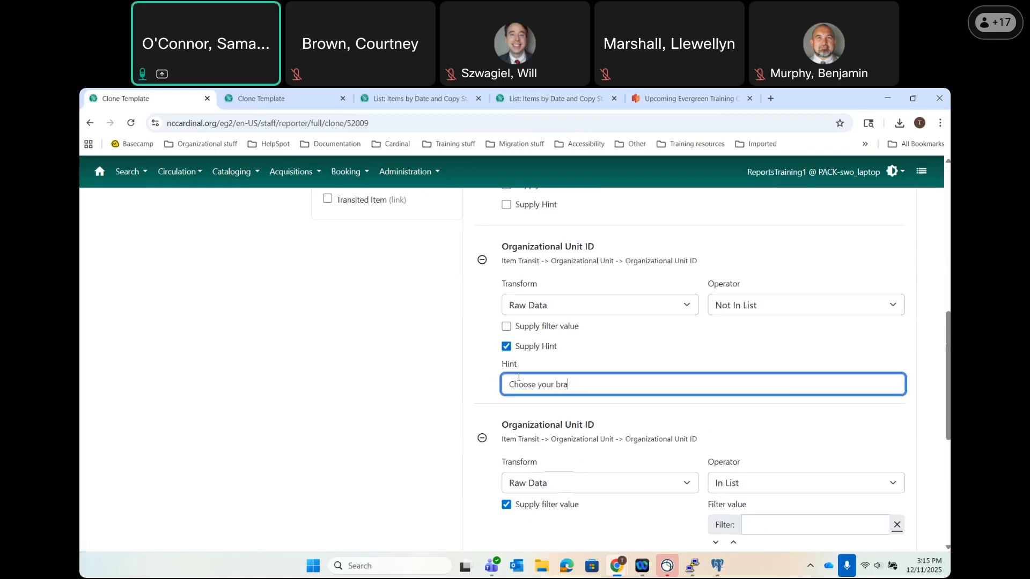
{"action": "left_click", "coordinate": [438, 397]}
Make the In List Organizational Unit ID filter ask for a branch with hint 'Choose Your Branch'.
{"action": "scroll", "coordinate": [438, 397], "scroll_direction": "down", "scroll_amount": 6}
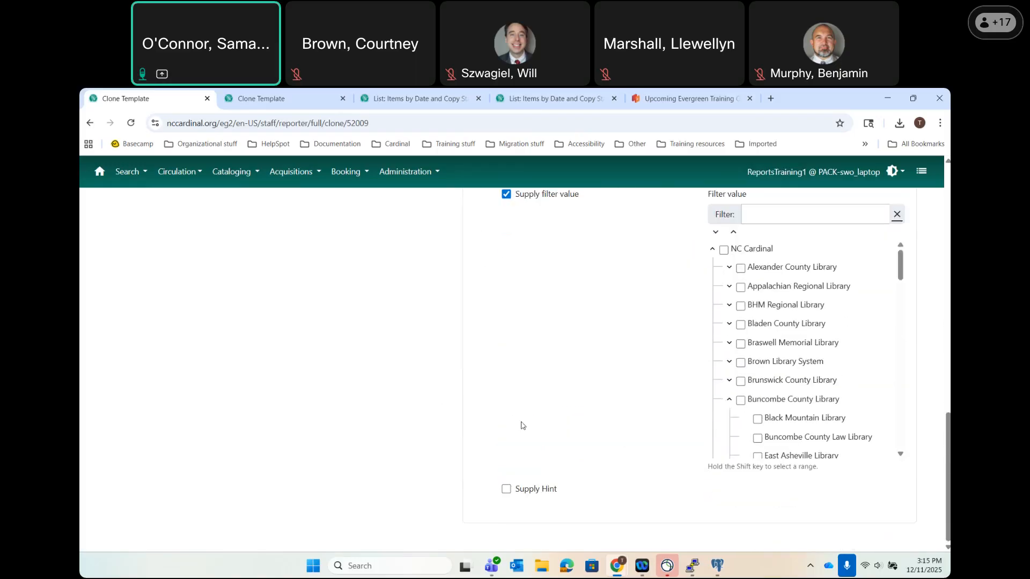
{"action": "scroll", "coordinate": [521, 425], "scroll_direction": "up", "scroll_amount": 1}
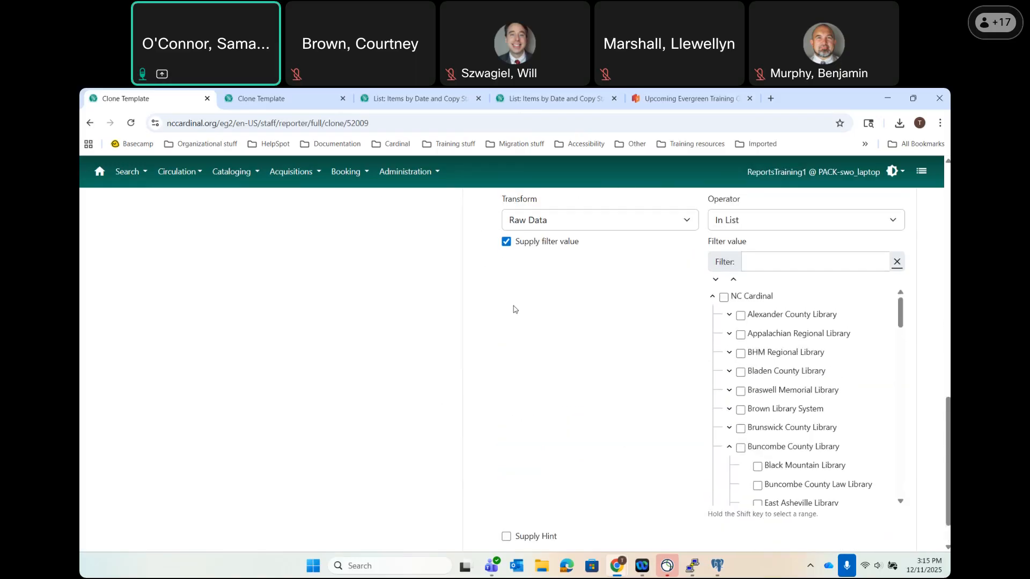
{"action": "left_click", "coordinate": [506, 243]}
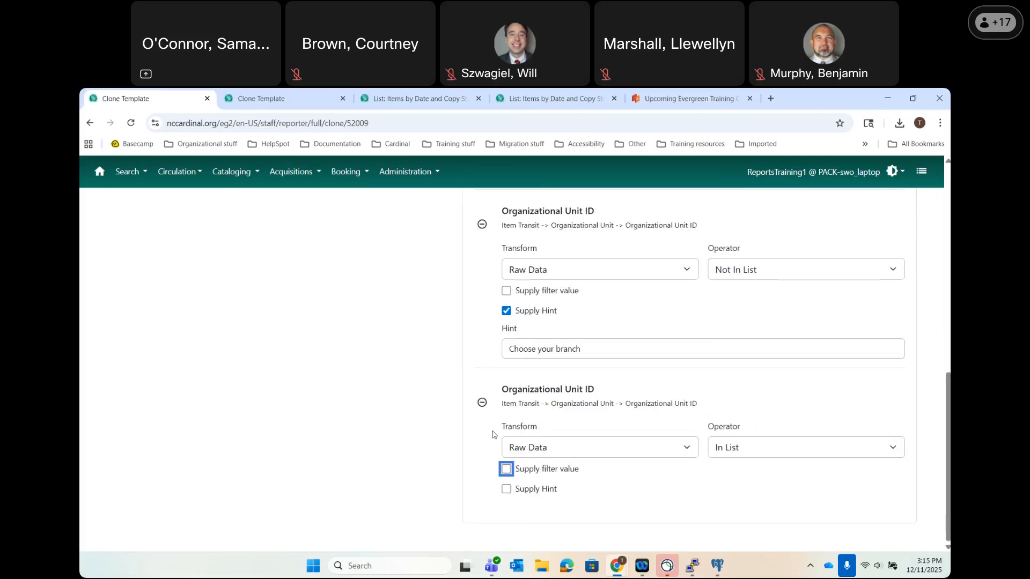
{"action": "left_click", "coordinate": [507, 489]}
{"action": "left_click", "coordinate": [531, 528]}
{"action": "type", "text": "Choose YOur Branch"}
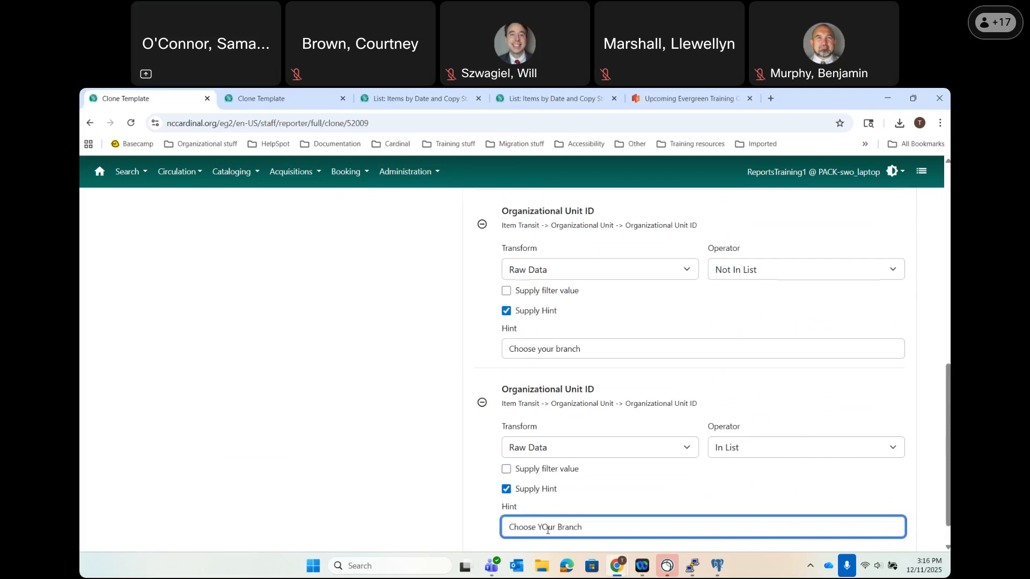
{"action": "left_click", "coordinate": [547, 529]}
{"action": "key", "text": "BackSpace"}
{"action": "type", "text": "o"}
{"action": "left_click", "coordinate": [380, 399]}
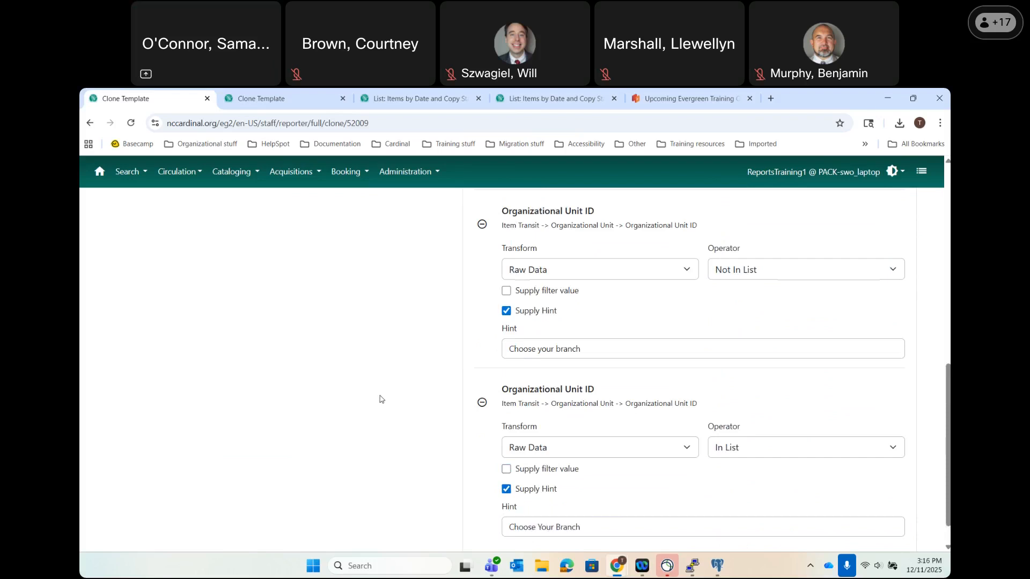
File the branch-filtered template in the New Templates folder and save it.
{"action": "scroll", "coordinate": [380, 398], "scroll_direction": "up", "scroll_amount": 9}
{"action": "left_click", "coordinate": [719, 304]}
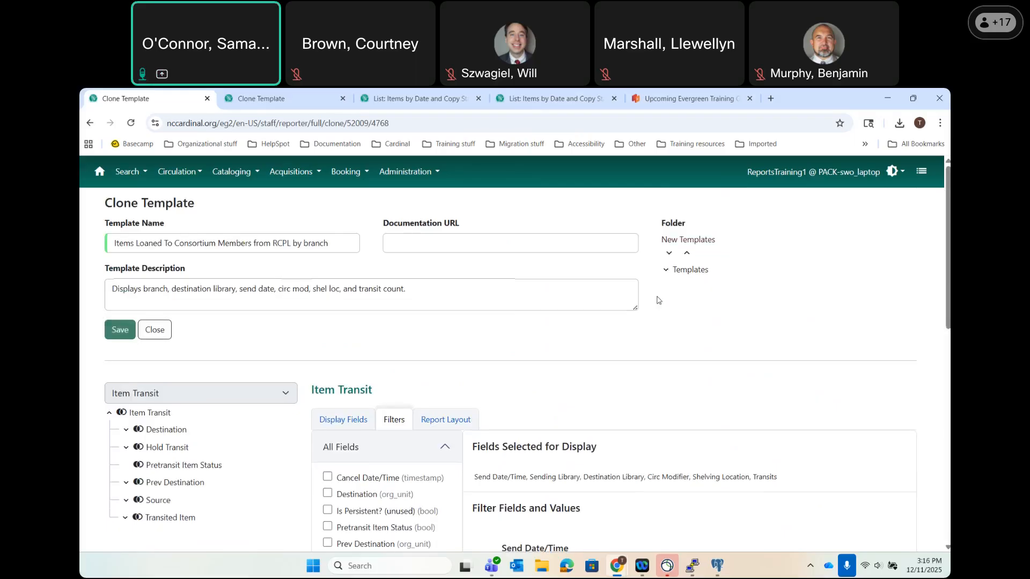
{"action": "left_click", "coordinate": [123, 333]}
{"action": "scroll", "coordinate": [529, 393], "scroll_direction": "down", "scroll_amount": 5}
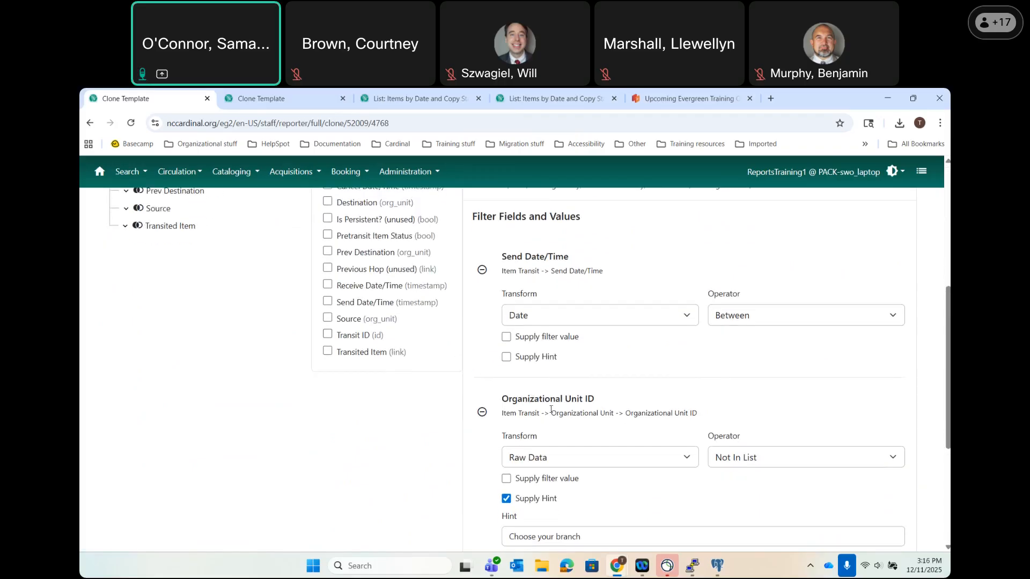
{"action": "scroll", "coordinate": [551, 409], "scroll_direction": "up", "scroll_amount": 4}
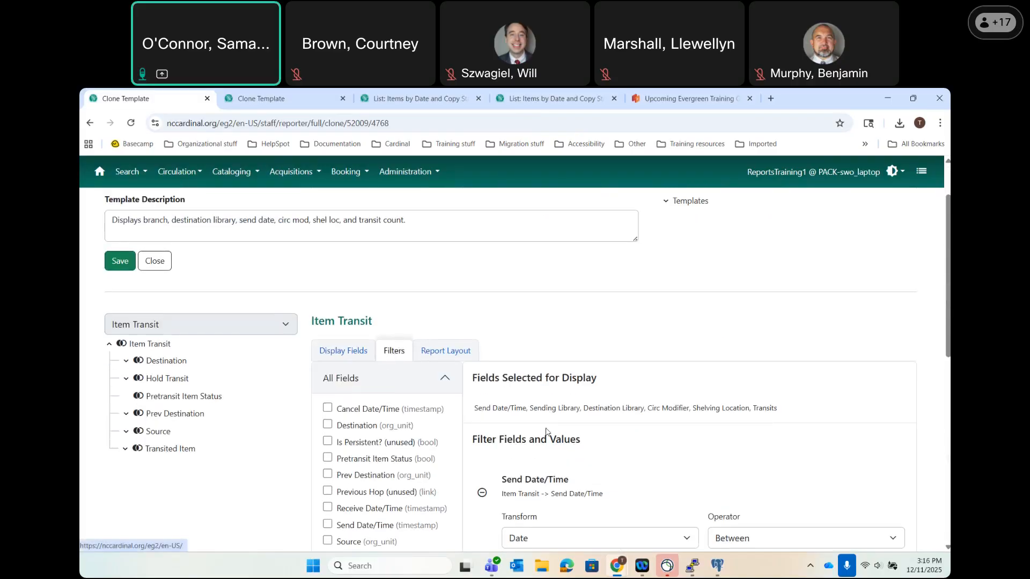
{"action": "scroll", "coordinate": [586, 492], "scroll_direction": "down", "scroll_amount": 5}
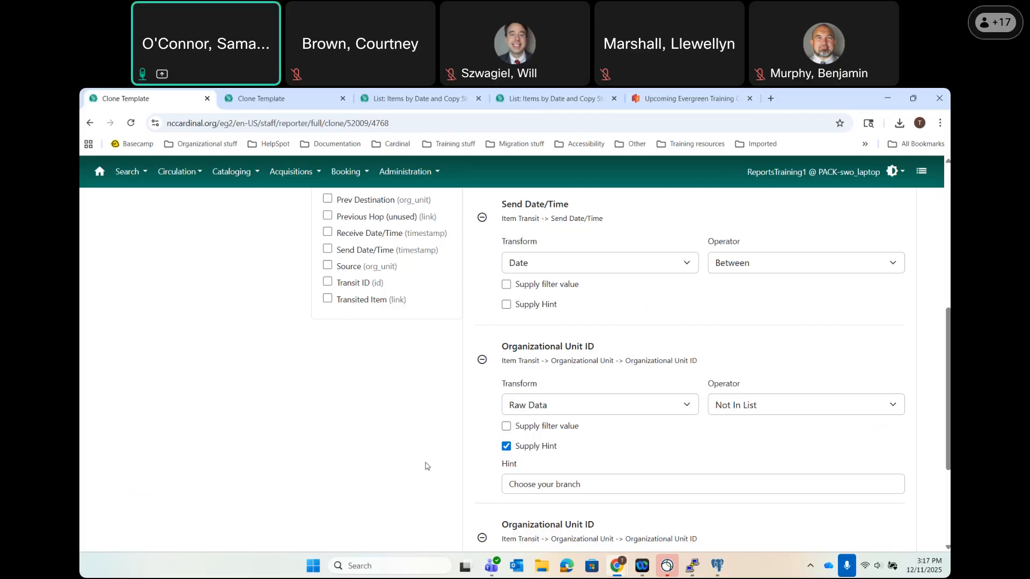
{"action": "scroll", "coordinate": [427, 466], "scroll_direction": "down", "scroll_amount": 3}
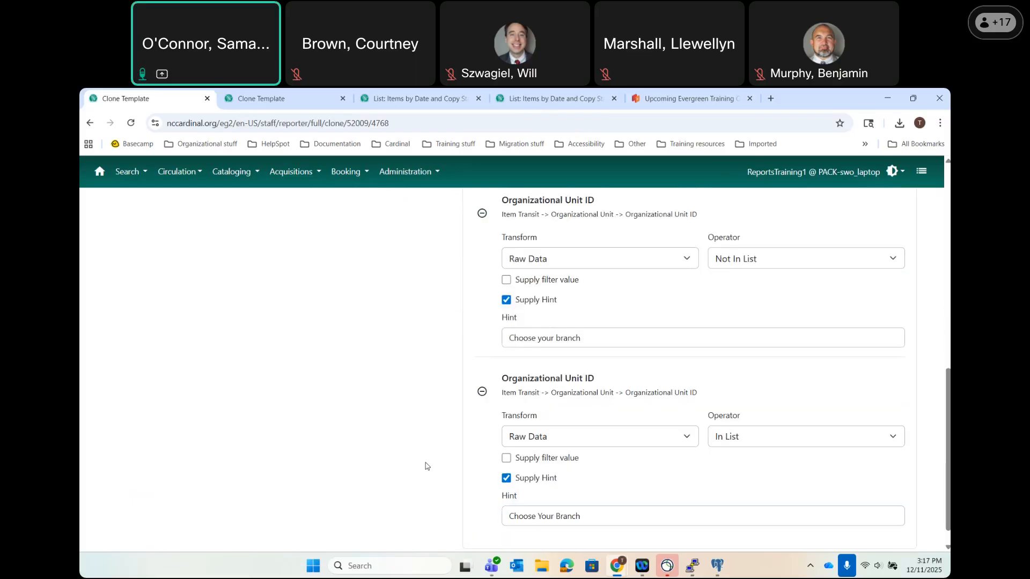
{"action": "scroll", "coordinate": [426, 466], "scroll_direction": "up", "scroll_amount": 10}
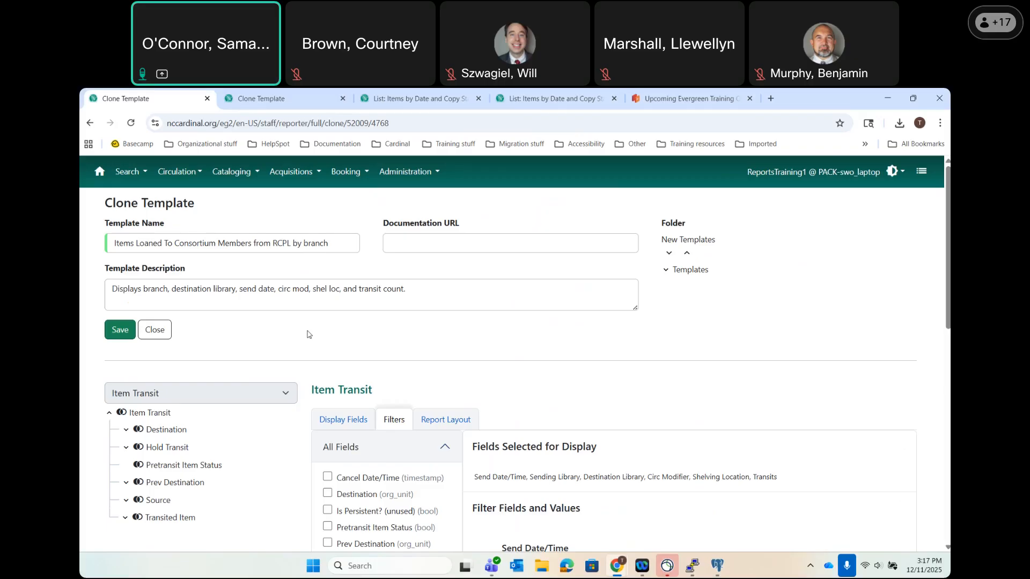
{"action": "left_click", "coordinate": [119, 340]}
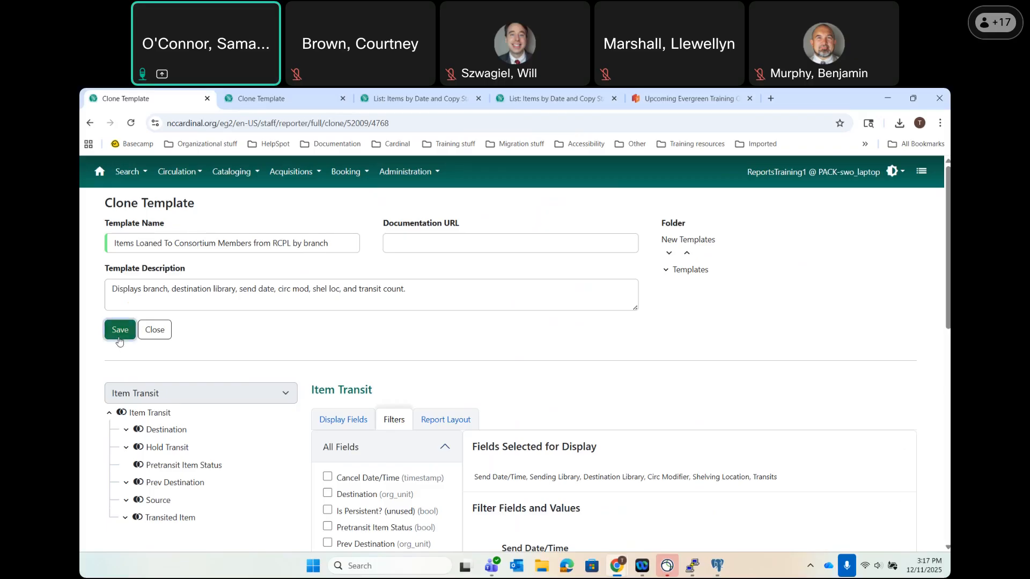
Open New Templates (CARDINAL) and start a new report from the 'by branch' template.
{"action": "left_click", "coordinate": [191, 293]}
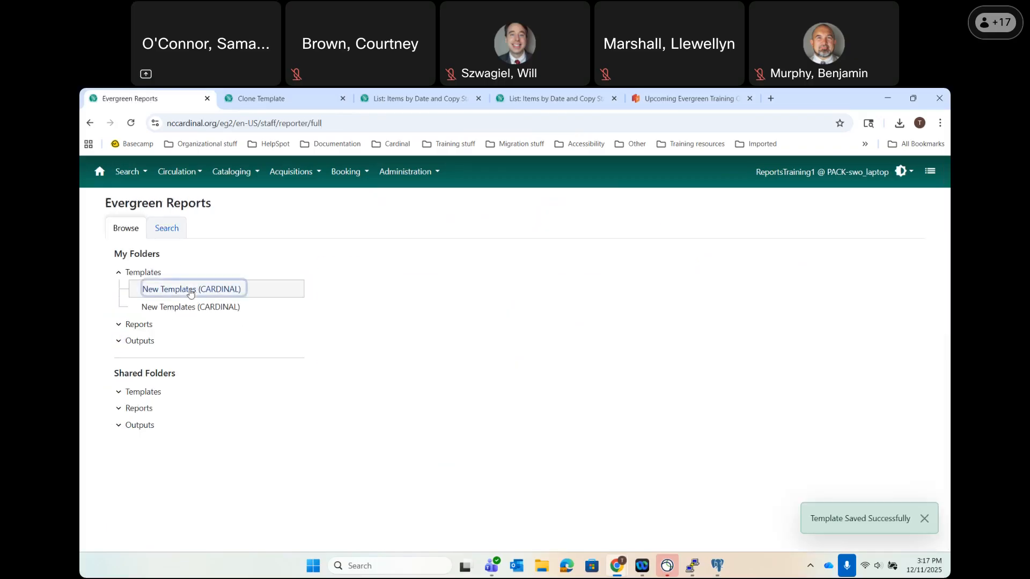
{"action": "scroll", "coordinate": [431, 389], "scroll_direction": "down", "scroll_amount": 2}
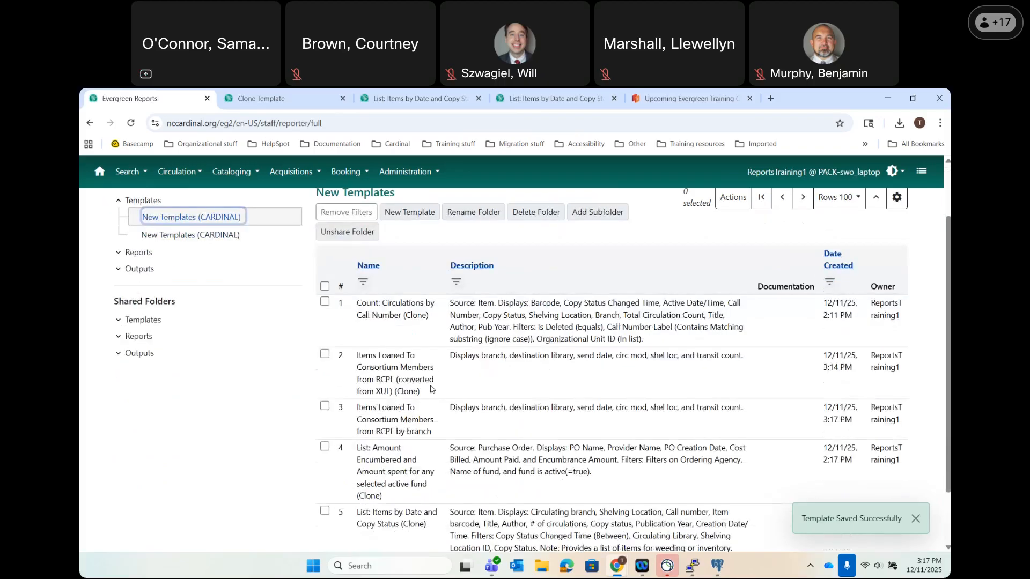
{"action": "scroll", "coordinate": [385, 392], "scroll_direction": "down", "scroll_amount": 2}
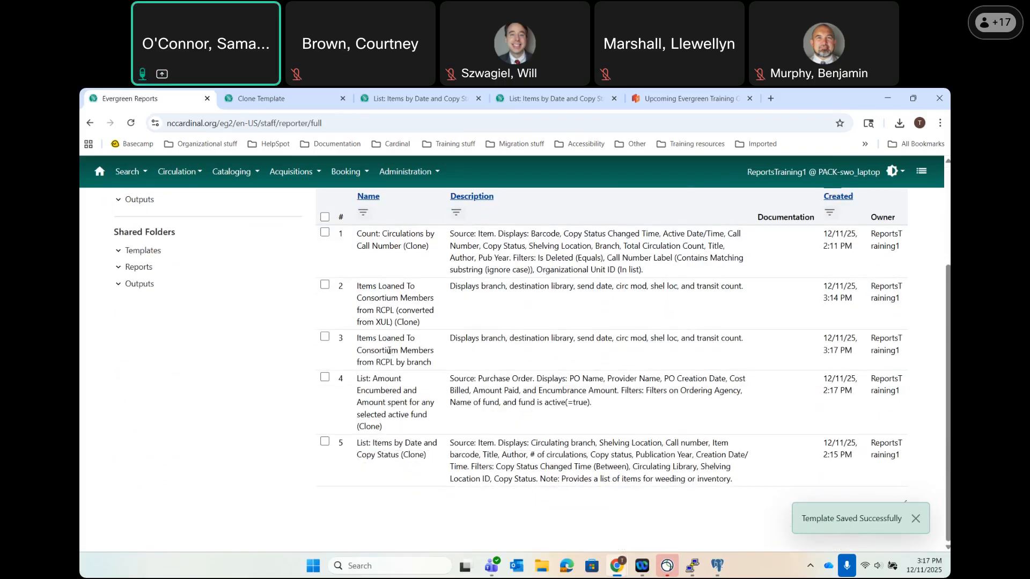
{"action": "double_click", "coordinate": [389, 350]}
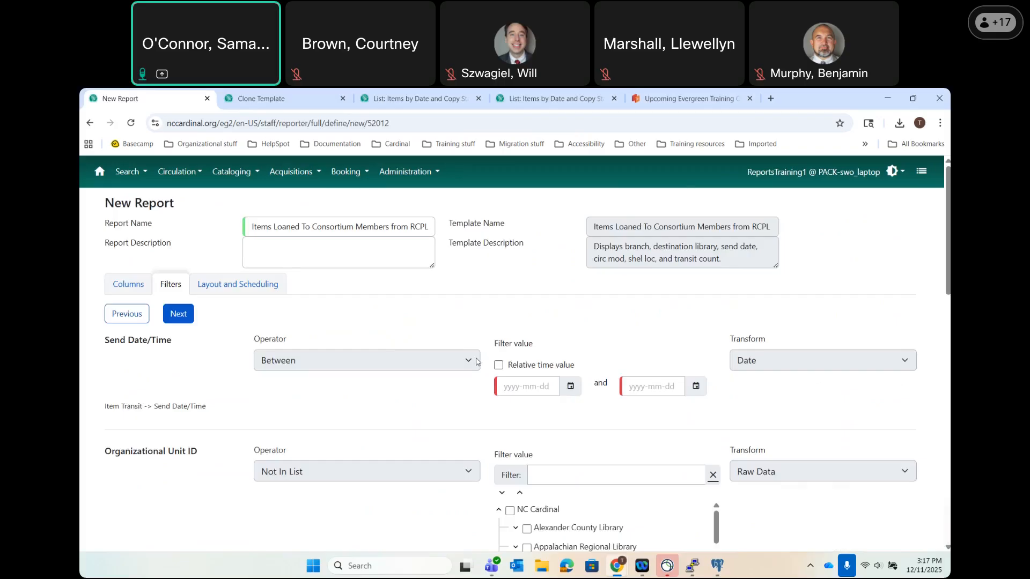
Set the report dates from 2025-12-01 to 2025-12-11 and review the display columns.
{"action": "left_click", "coordinate": [565, 384]}
{"action": "left_click", "coordinate": [504, 452]}
{"action": "left_click", "coordinate": [696, 386]}
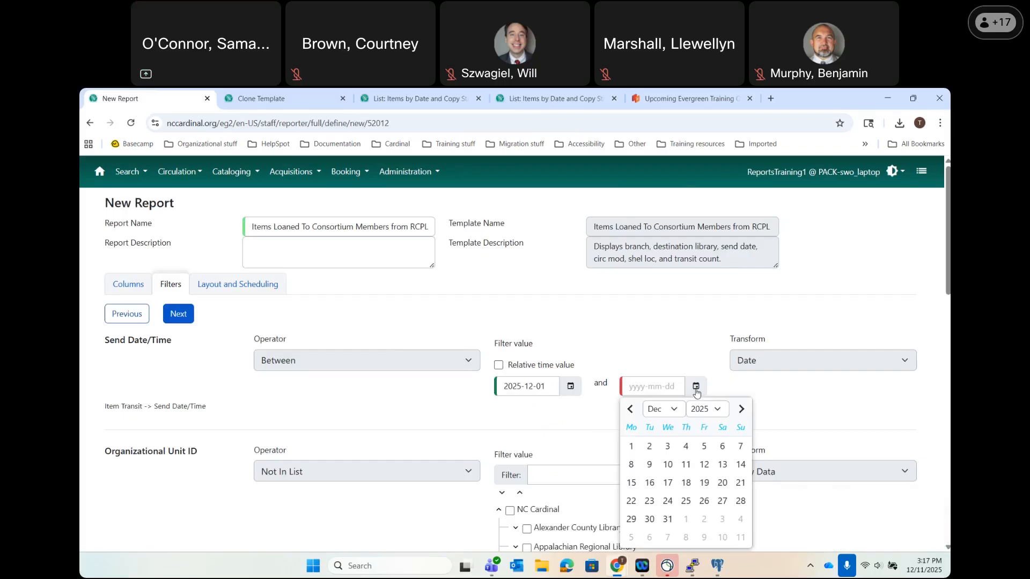
{"action": "left_click", "coordinate": [687, 464]}
{"action": "scroll", "coordinate": [408, 365], "scroll_direction": "down", "scroll_amount": 1}
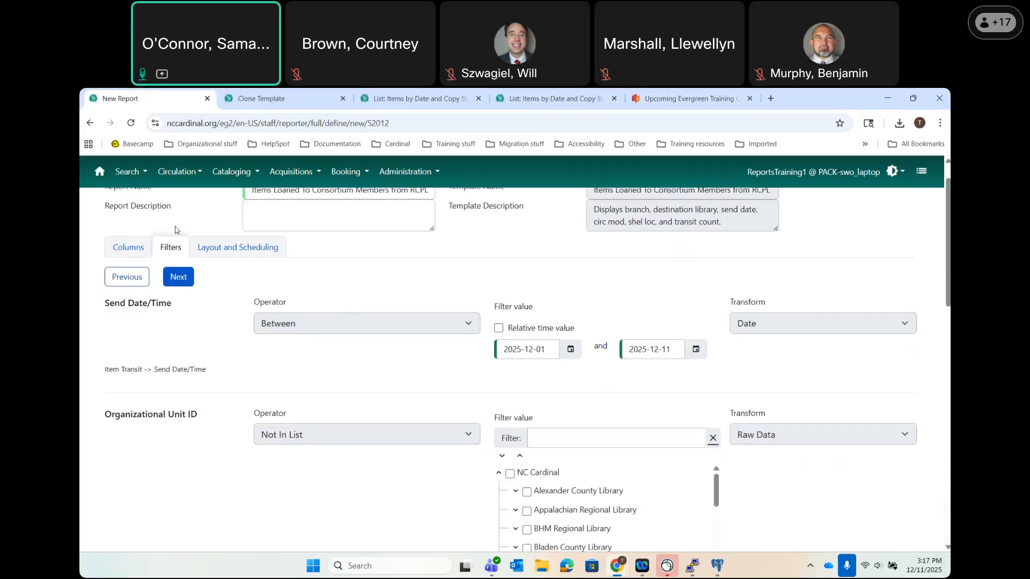
{"action": "left_click", "coordinate": [128, 247]}
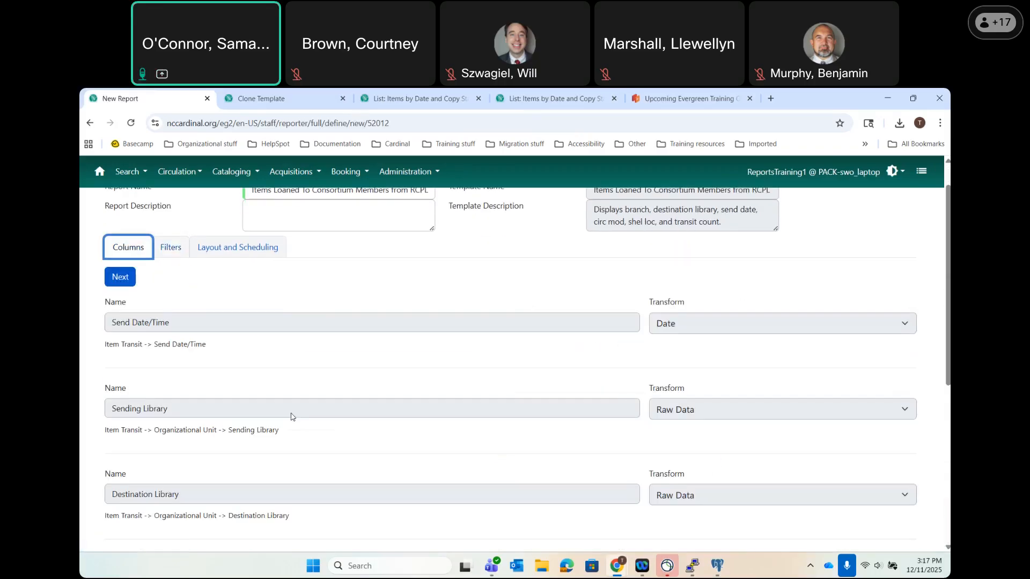
{"action": "scroll", "coordinate": [291, 417], "scroll_direction": "down", "scroll_amount": 6}
{"action": "scroll", "coordinate": [273, 375], "scroll_direction": "up", "scroll_amount": 7}
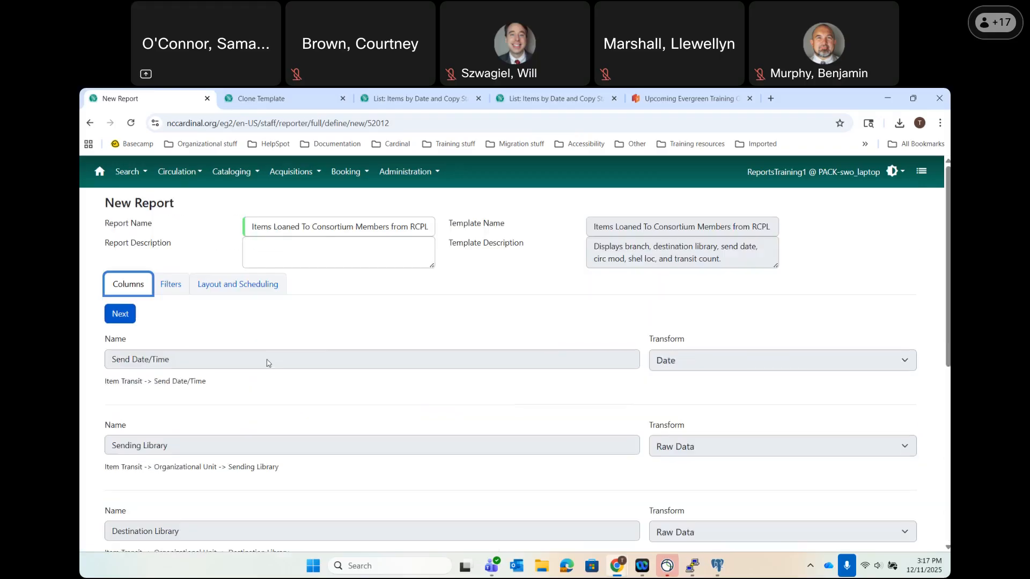
{"action": "left_click", "coordinate": [170, 283]}
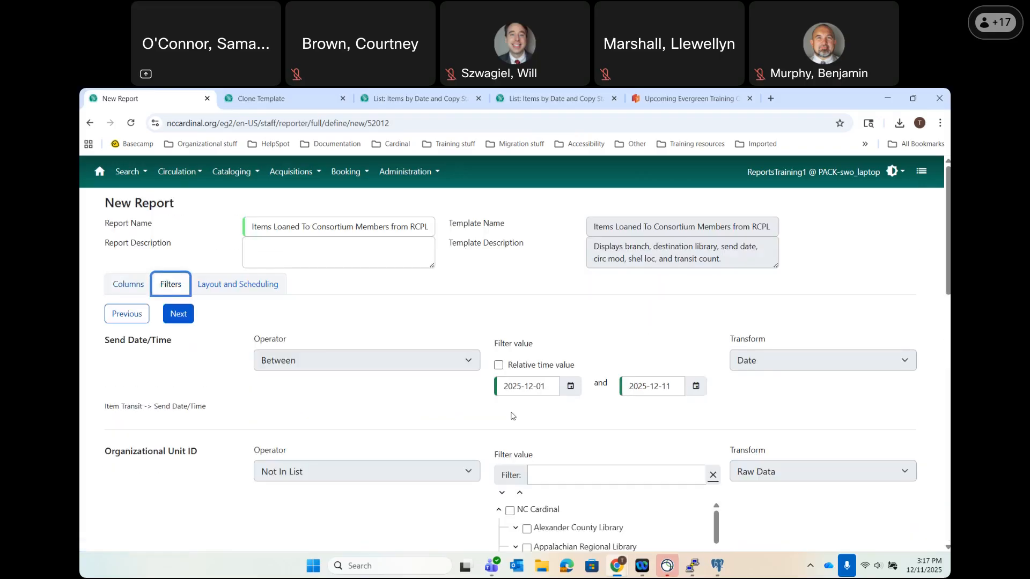
Tick Rockingham Outreach under Rockingham County Public Library in the first branch filter.
{"action": "scroll", "coordinate": [512, 415], "scroll_direction": "down", "scroll_amount": 2}
{"action": "scroll", "coordinate": [455, 452], "scroll_direction": "down", "scroll_amount": 3}
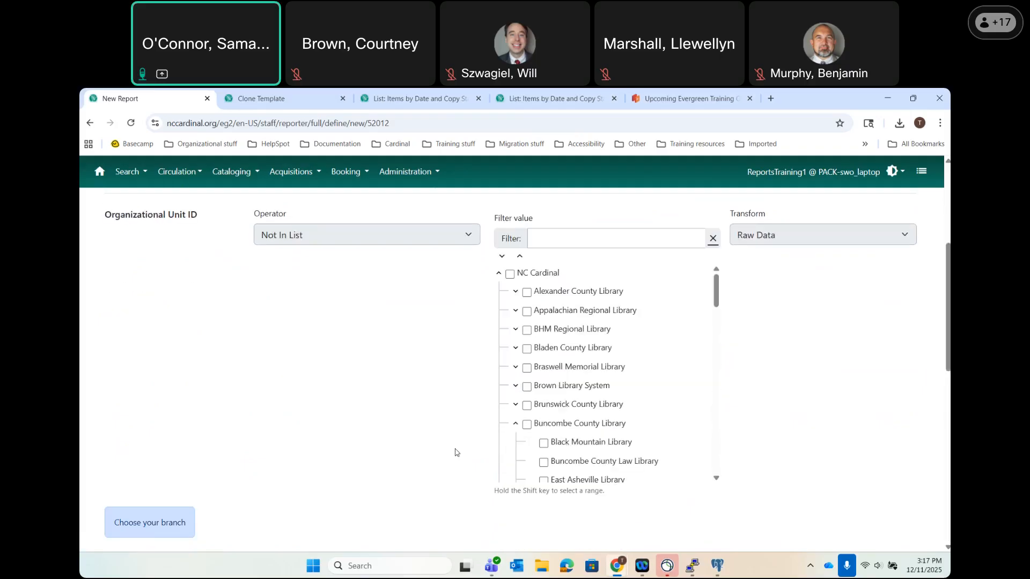
{"action": "scroll", "coordinate": [454, 452], "scroll_direction": "down", "scroll_amount": 1}
{"action": "scroll", "coordinate": [579, 378], "scroll_direction": "down", "scroll_amount": 8}
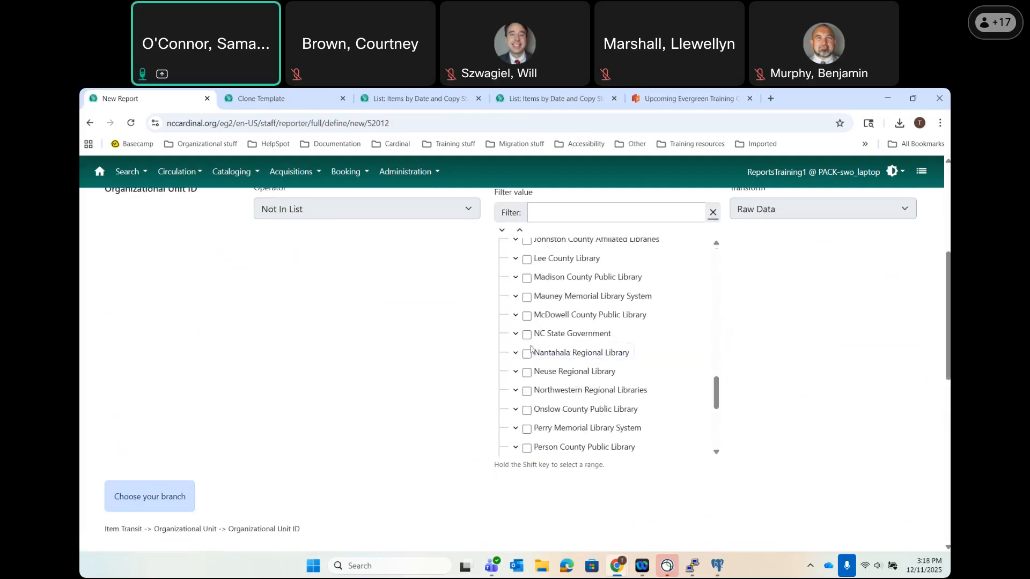
{"action": "scroll", "coordinate": [530, 350], "scroll_direction": "down", "scroll_amount": 5}
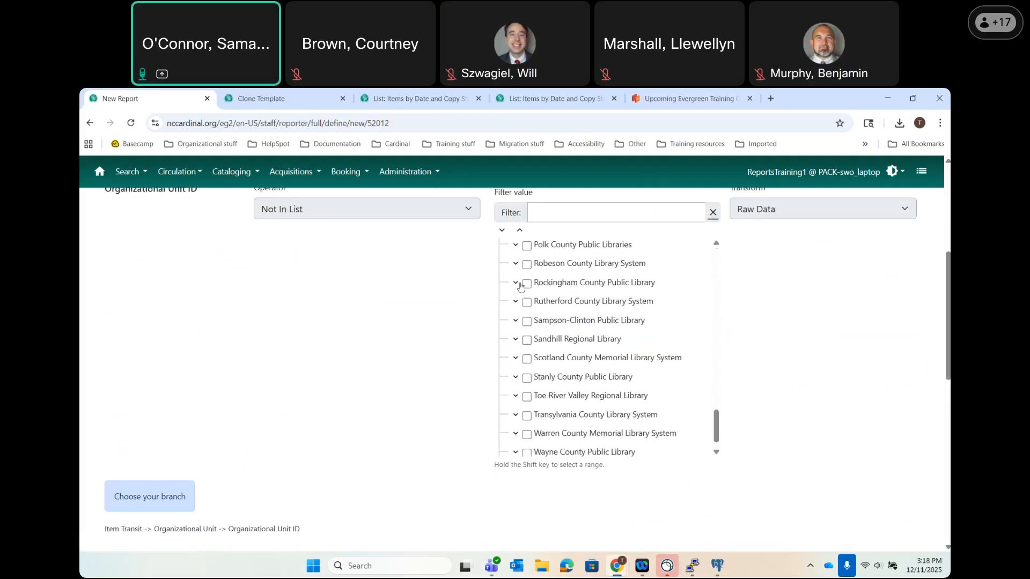
{"action": "left_click", "coordinate": [516, 284]}
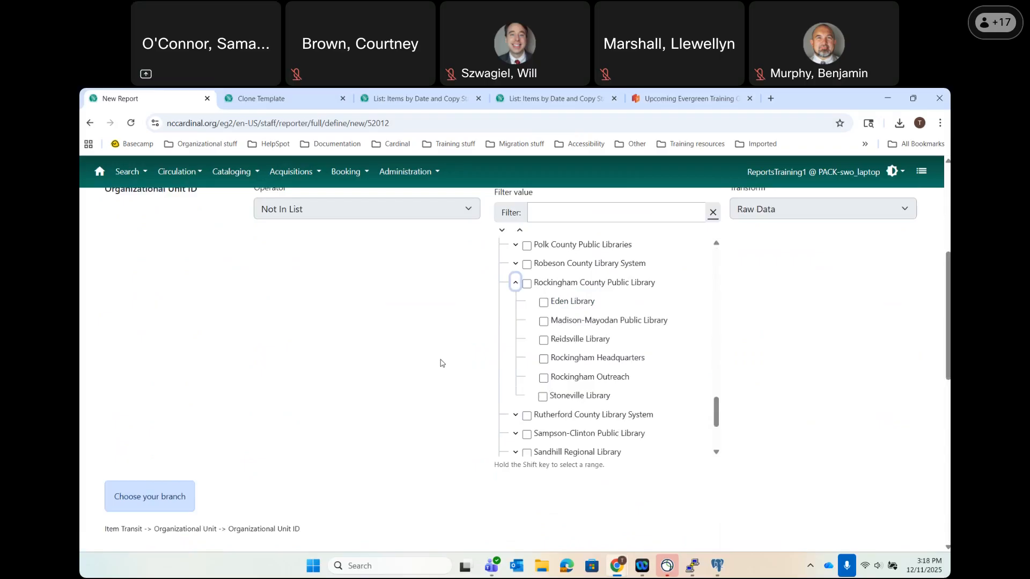
{"action": "left_click", "coordinate": [544, 377]}
Choose Rockingham Outreach in the second branch filter and continue to scheduling.
{"action": "scroll", "coordinate": [369, 443], "scroll_direction": "down", "scroll_amount": 3}
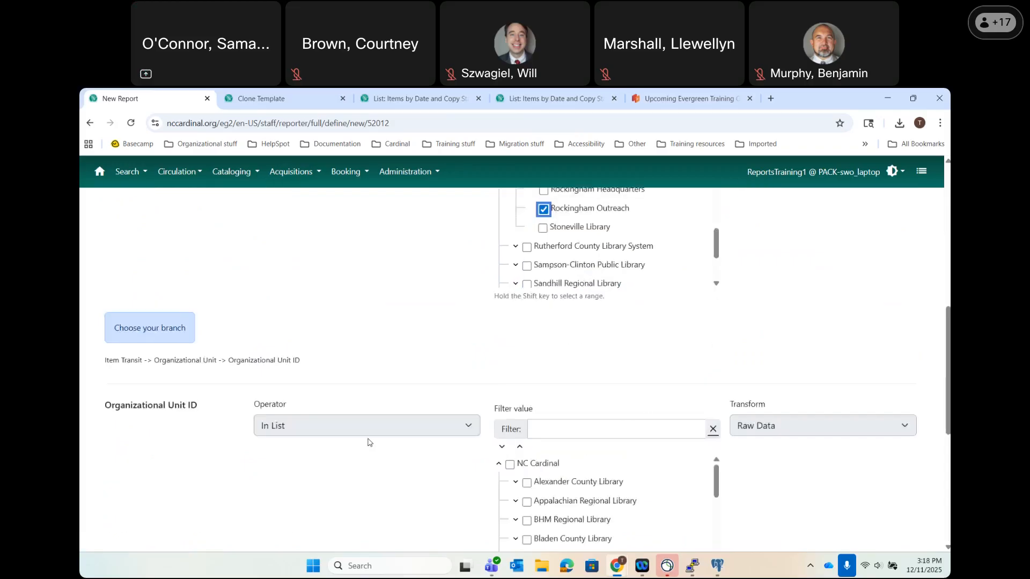
{"action": "scroll", "coordinate": [369, 442], "scroll_direction": "down", "scroll_amount": 5}
{"action": "scroll", "coordinate": [589, 330], "scroll_direction": "down", "scroll_amount": 8}
{"action": "scroll", "coordinate": [589, 331], "scroll_direction": "down", "scroll_amount": 2}
{"action": "scroll", "coordinate": [592, 331], "scroll_direction": "up", "scroll_amount": 1}
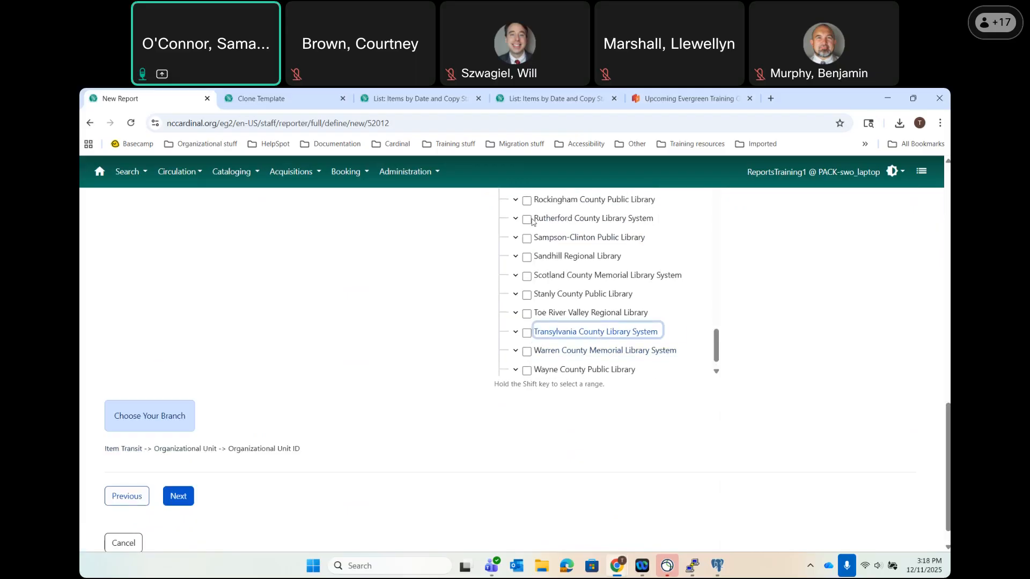
{"action": "left_click", "coordinate": [516, 199]}
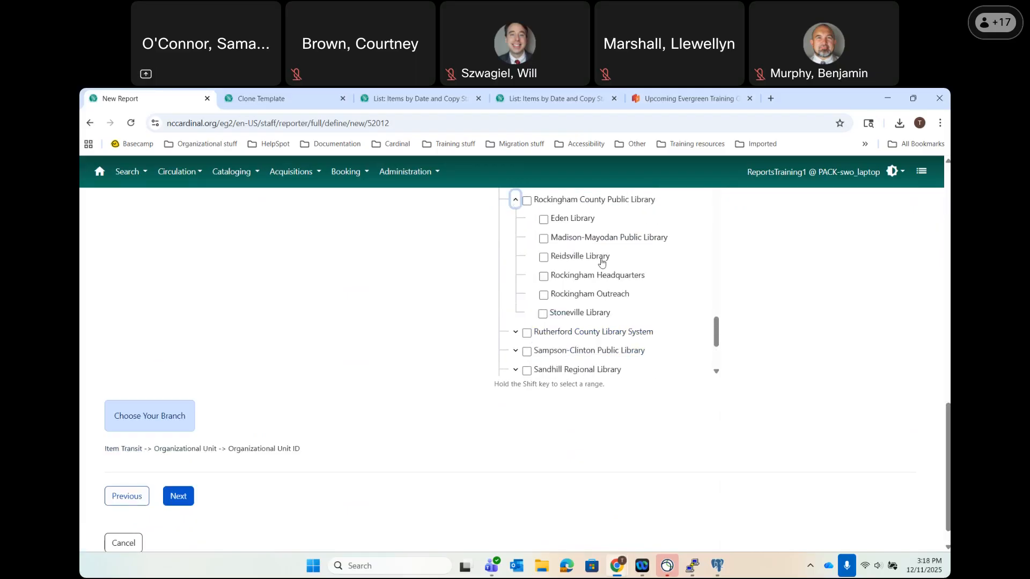
{"action": "left_click", "coordinate": [543, 295]}
{"action": "left_click", "coordinate": [179, 496]}
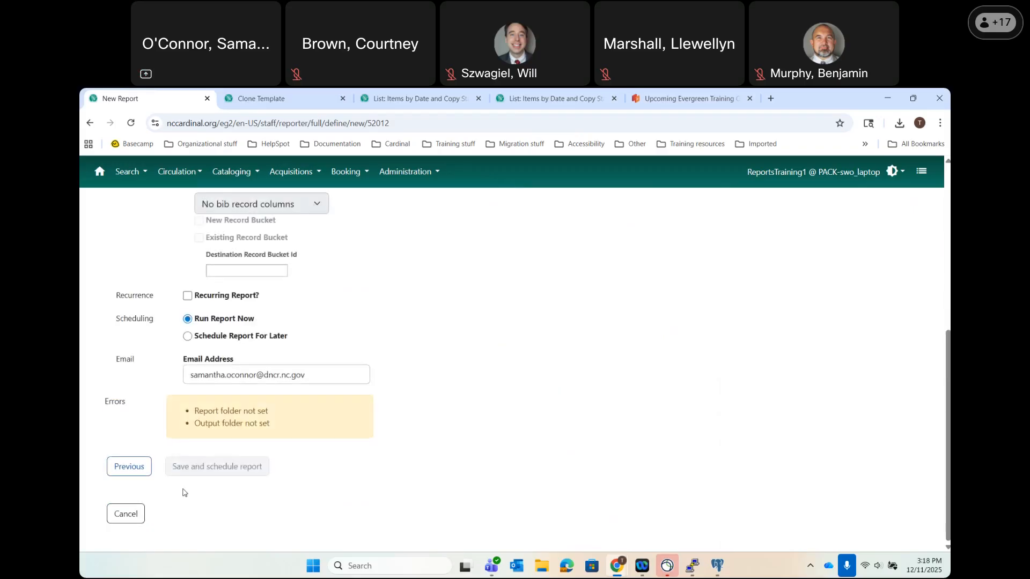
File the report in New Reports with output to New Outputs, and save it to run now.
{"action": "scroll", "coordinate": [410, 290], "scroll_direction": "up", "scroll_amount": 3}
{"action": "left_click", "coordinate": [432, 320]}
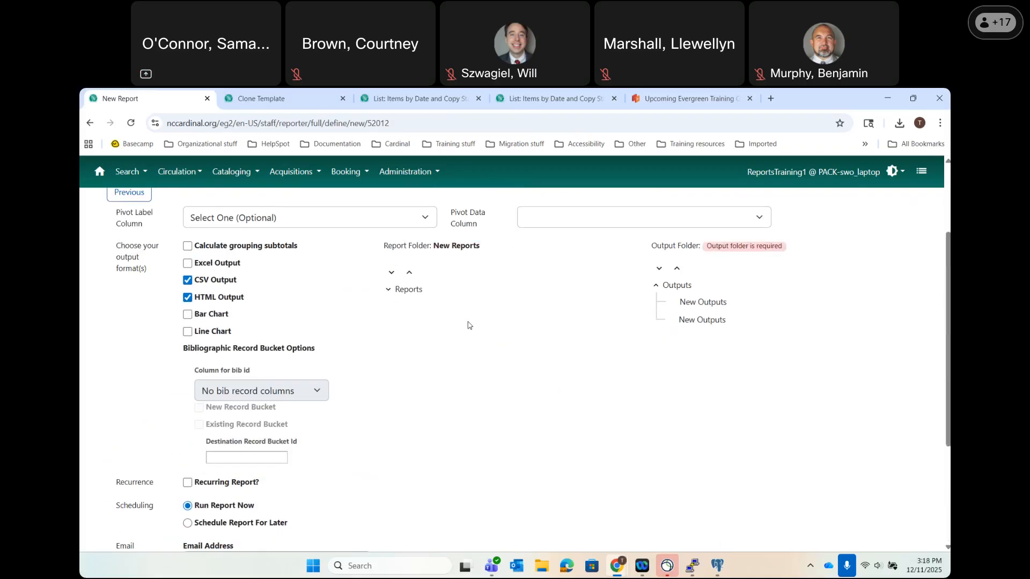
{"action": "left_click", "coordinate": [697, 321]}
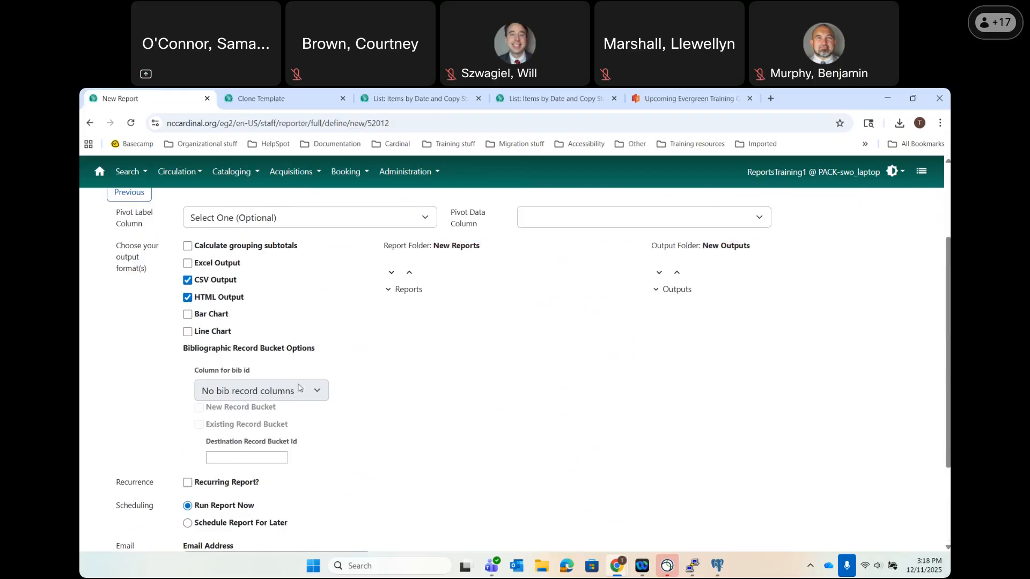
{"action": "scroll", "coordinate": [299, 387], "scroll_direction": "down", "scroll_amount": 3}
{"action": "left_click", "coordinate": [194, 473]}
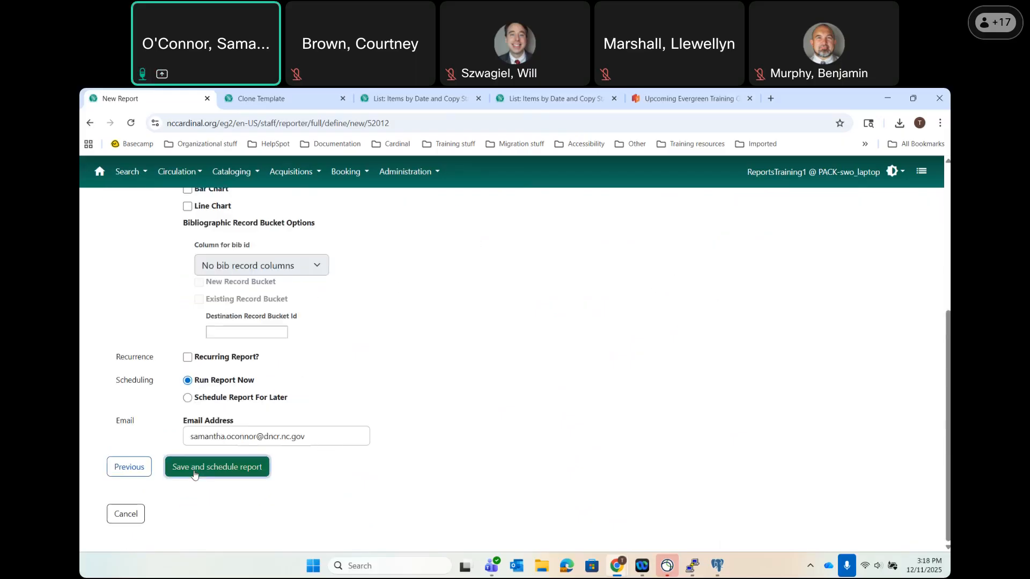
Open the New Outputs folder and refresh the grids until the by-branch report shows pending.
{"action": "left_click", "coordinate": [120, 340]}
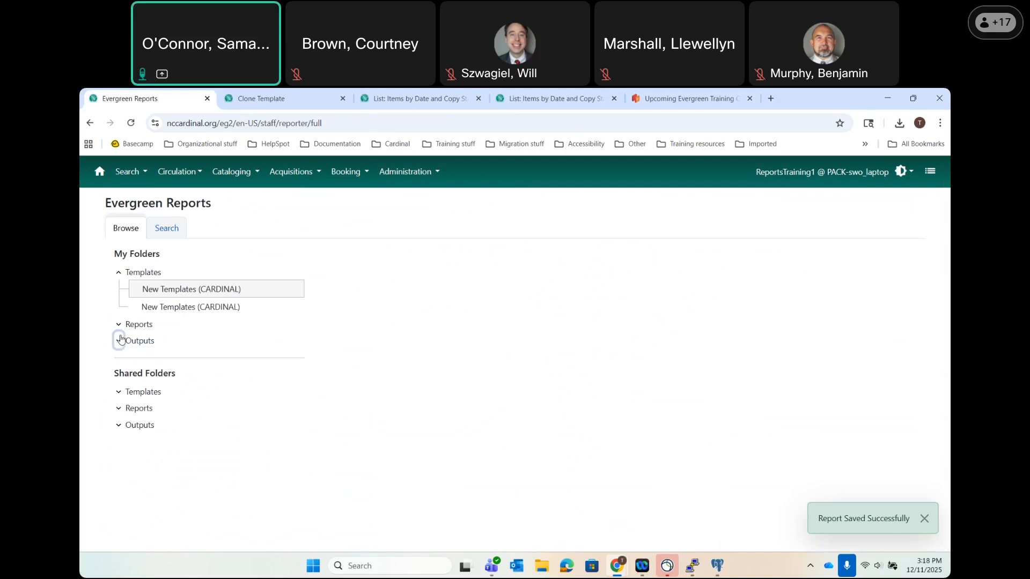
{"action": "left_click", "coordinate": [172, 376]}
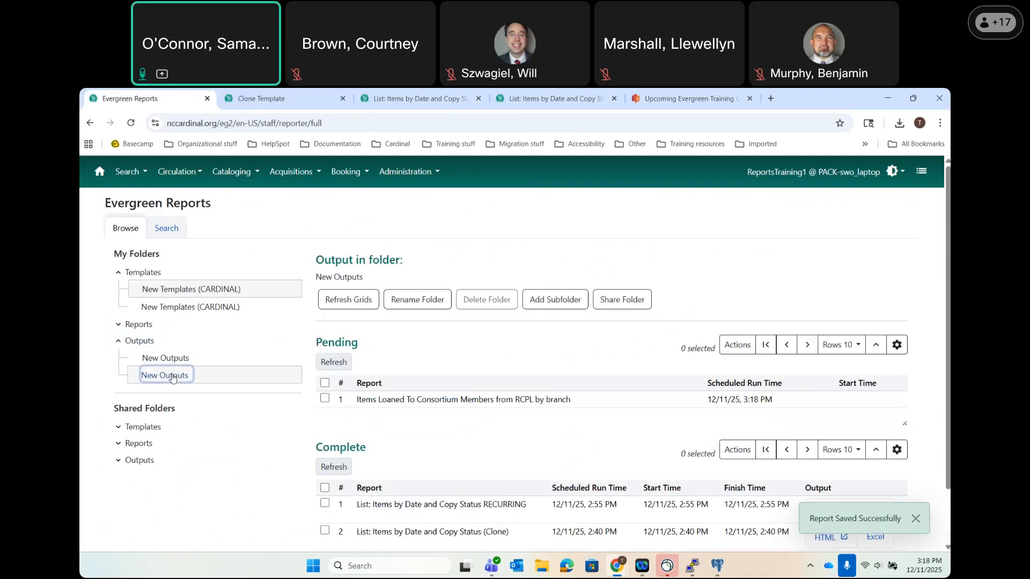
{"action": "left_click", "coordinate": [330, 309]}
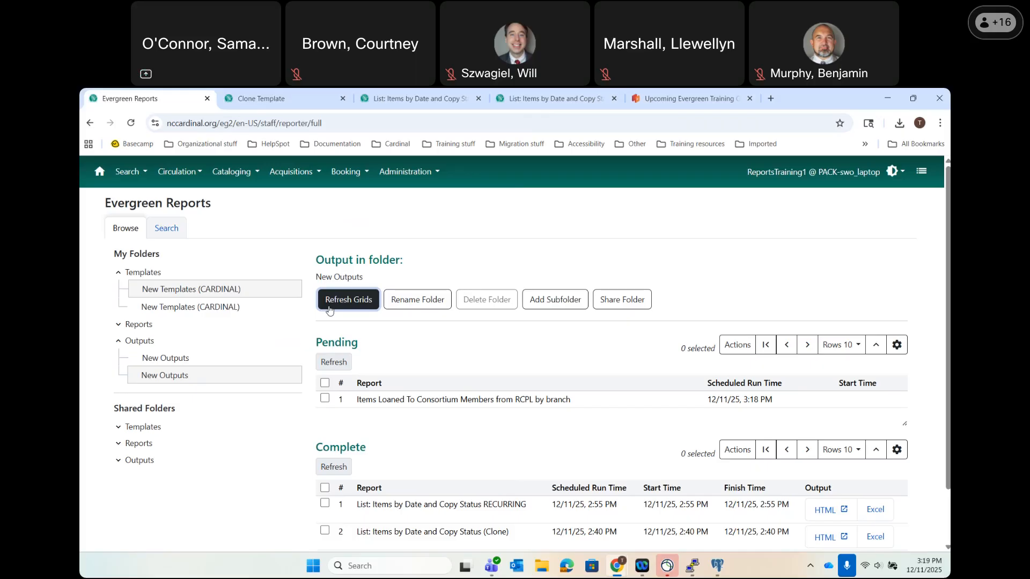
{"action": "left_click", "coordinate": [329, 310]}
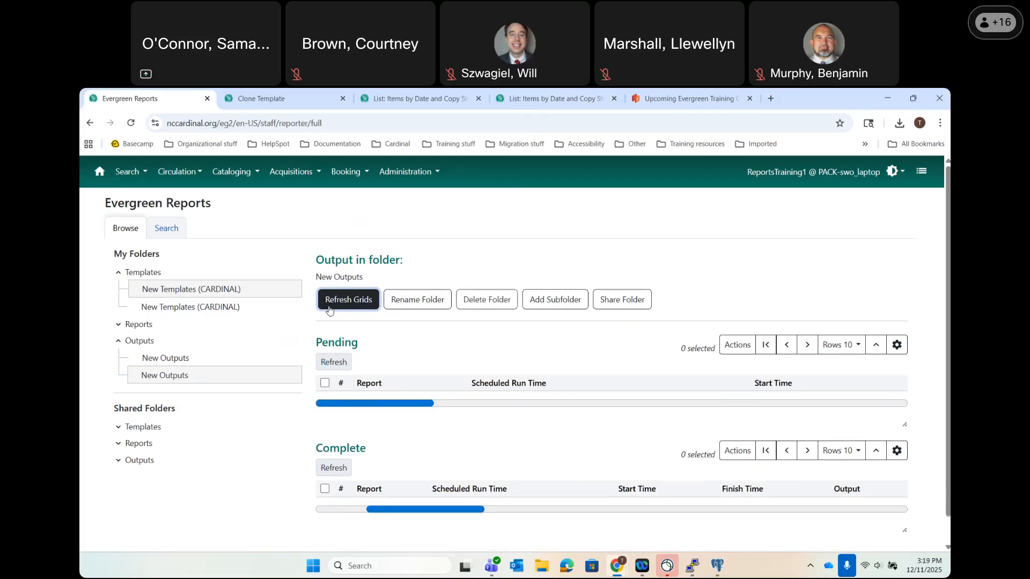